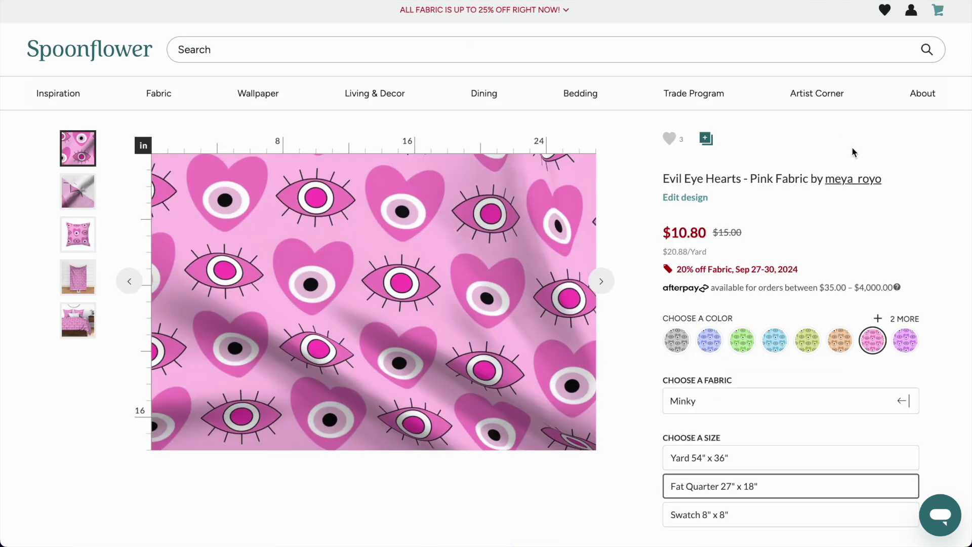
# Step: Preview the Evil Eye Hearts fabric in purple and light blue, and open the rest of its color variants
pyautogui.click(907, 348)
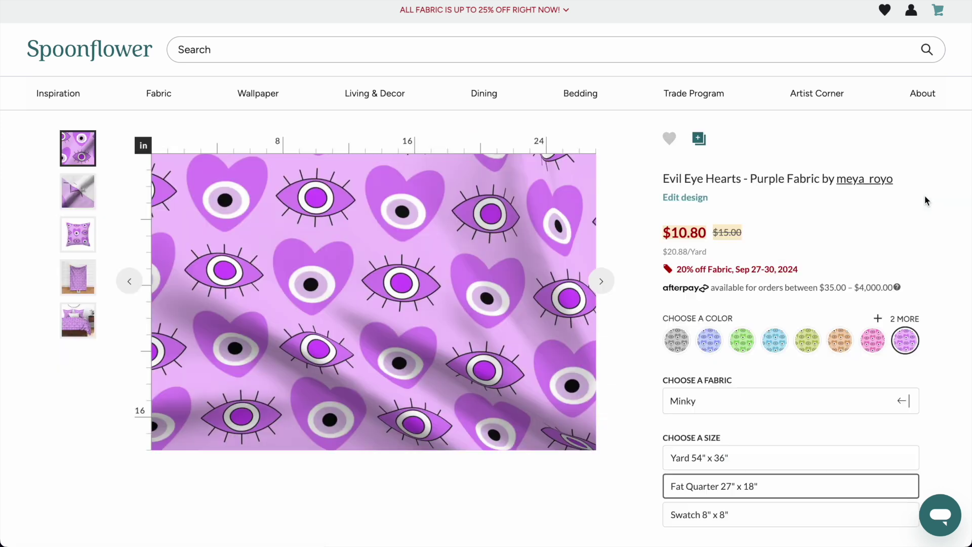
pyautogui.click(781, 345)
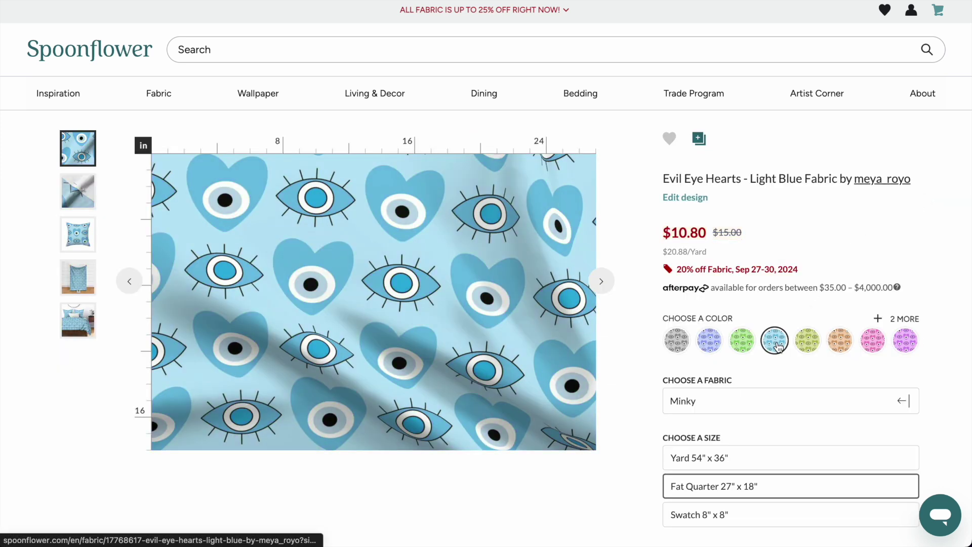
pyautogui.click(907, 318)
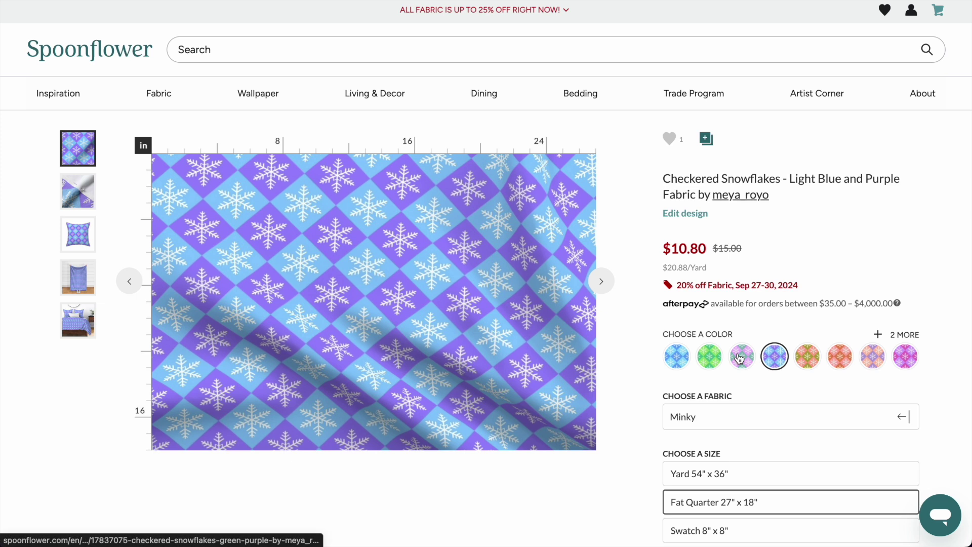
# Step: Preview the Checkered Snowflakes fabric in Green and Purple and in the first light blue variant, and open its remaining colors
pyautogui.click(519, 314)
pyautogui.click(744, 357)
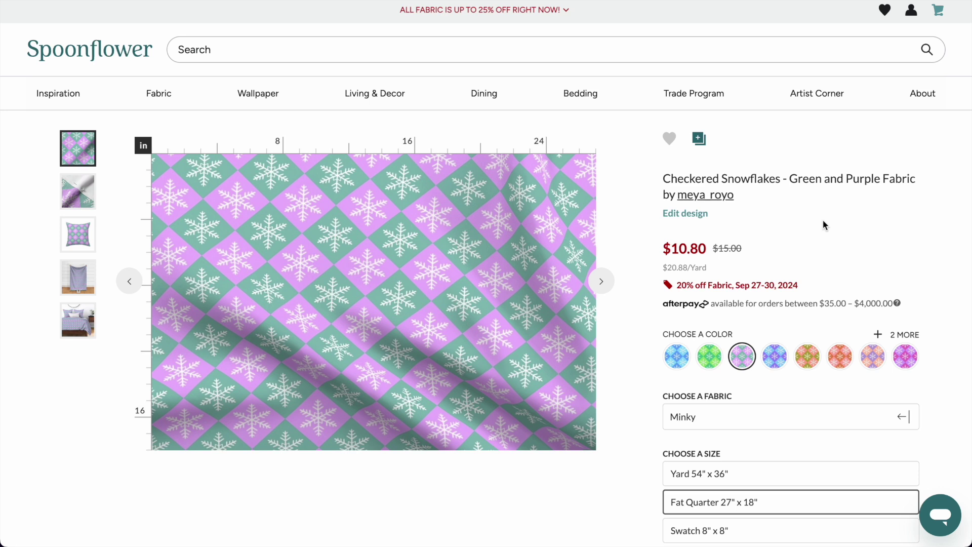
pyautogui.click(676, 360)
pyautogui.click(899, 335)
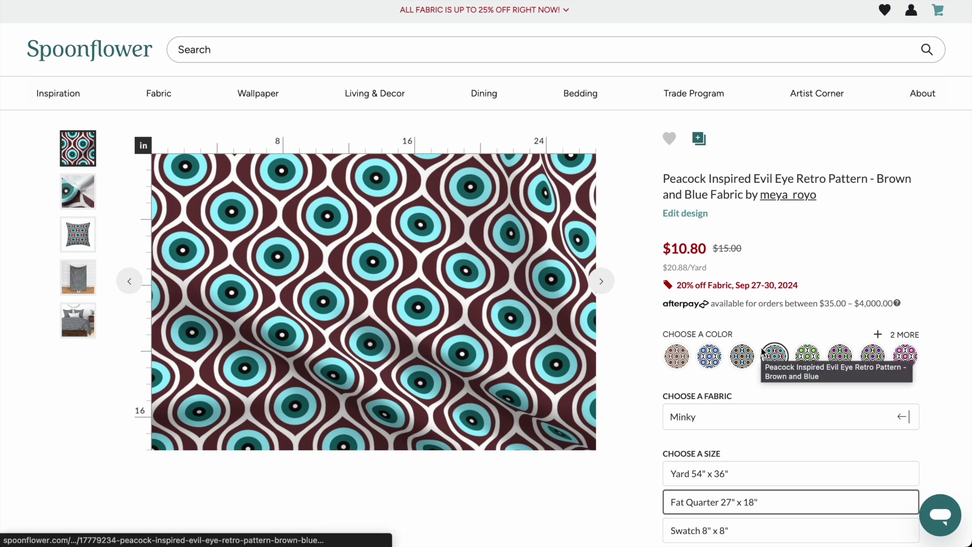
# Step: Preview the Peacock Inspired Evil Eye Retro Pattern in blue with its extra colors, and the yoga fox fabric in green
pyautogui.click(710, 358)
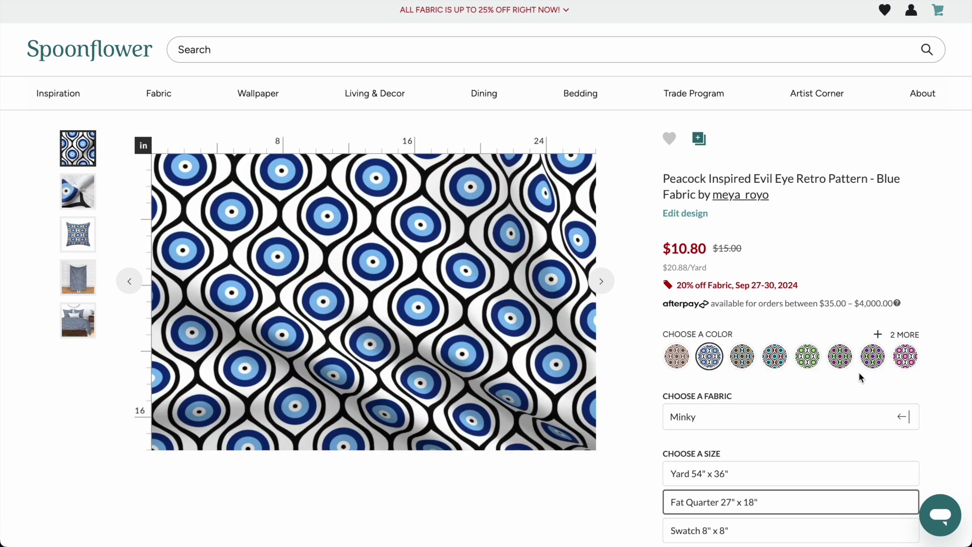
pyautogui.click(902, 336)
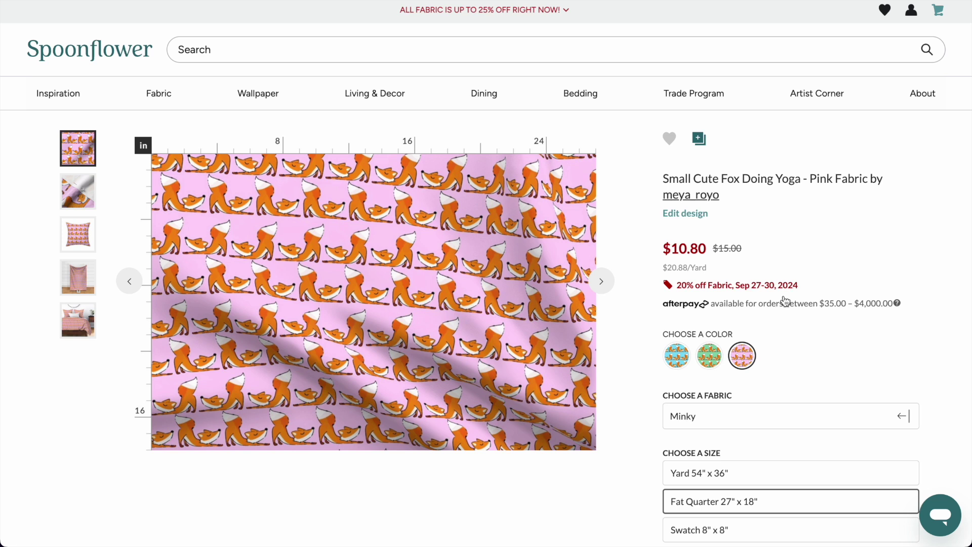
pyautogui.click(710, 360)
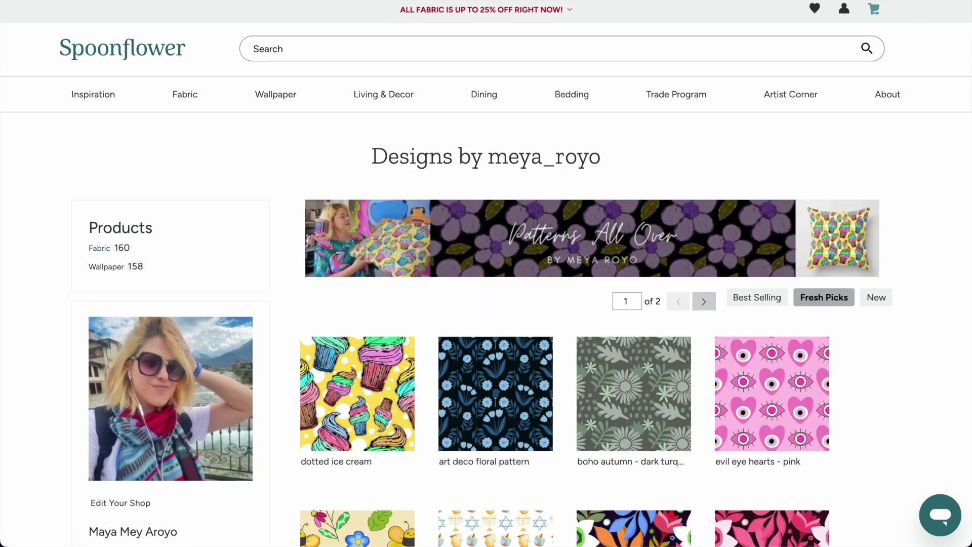
# Step: Open the design library and inspect the full titles of the pink, green and blue yoga fox designs
pyautogui.click(843, 14)
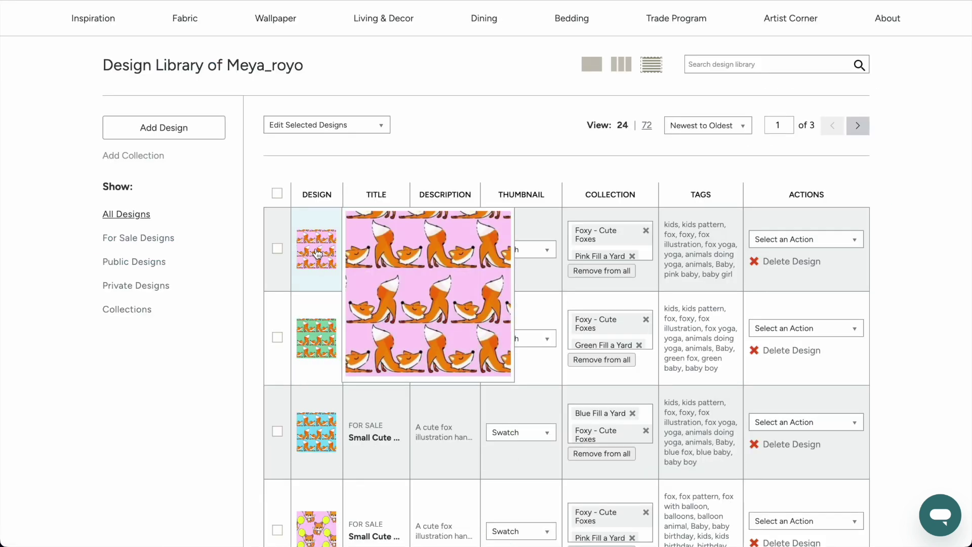
pyautogui.moveTo(305, 415)
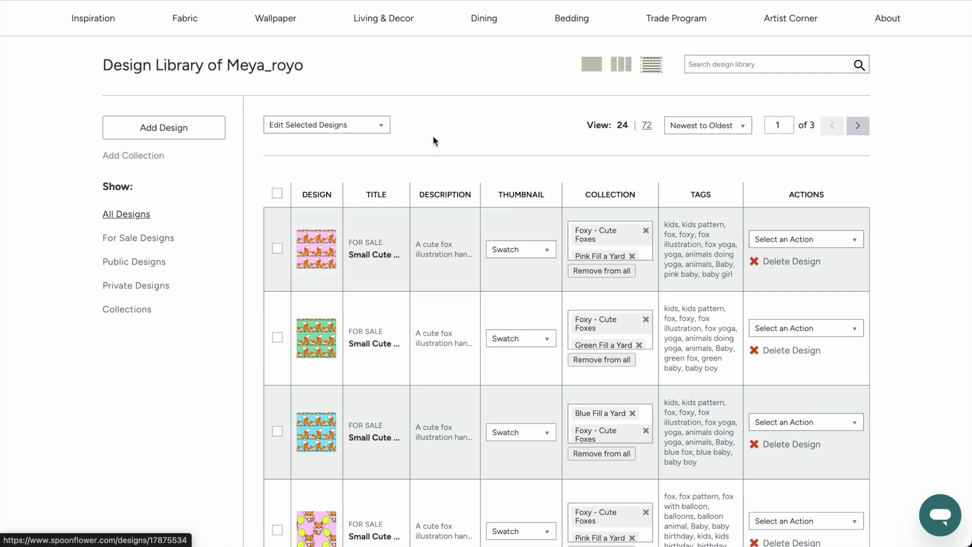
pyautogui.click(386, 257)
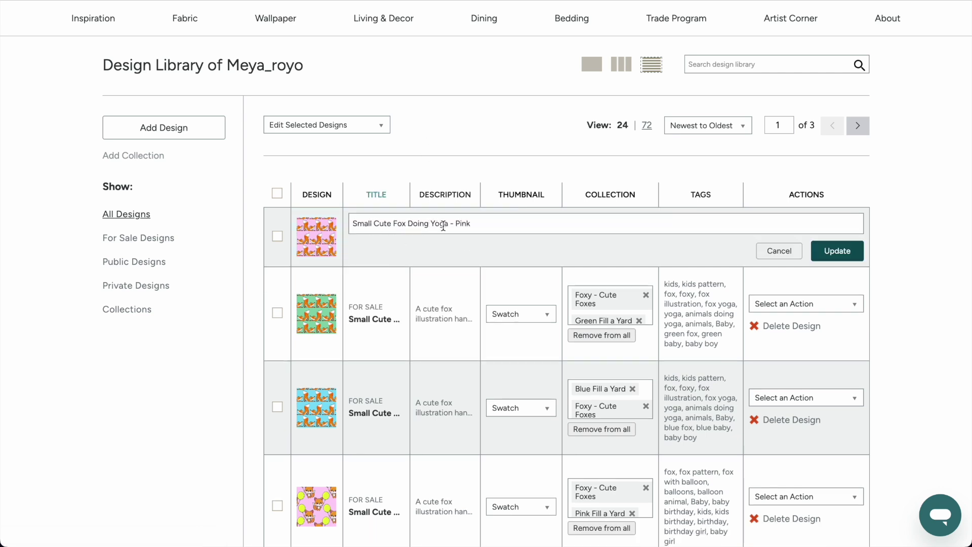
pyautogui.click(778, 250)
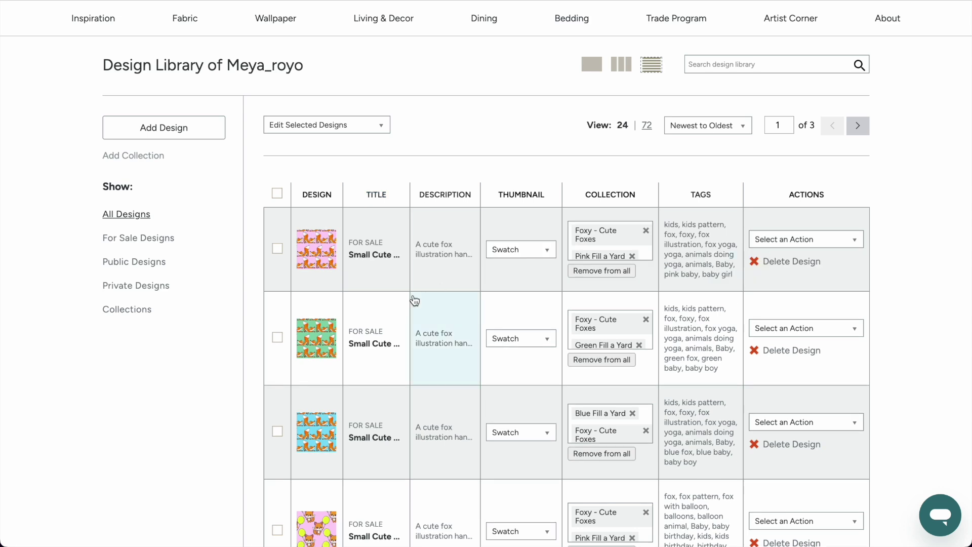
pyautogui.click(373, 343)
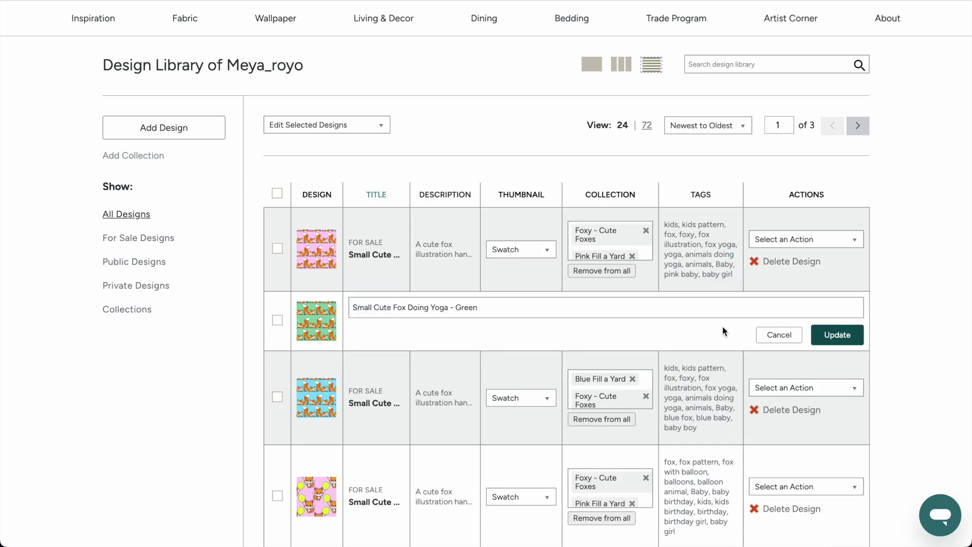
pyautogui.click(772, 334)
pyautogui.moveTo(311, 448)
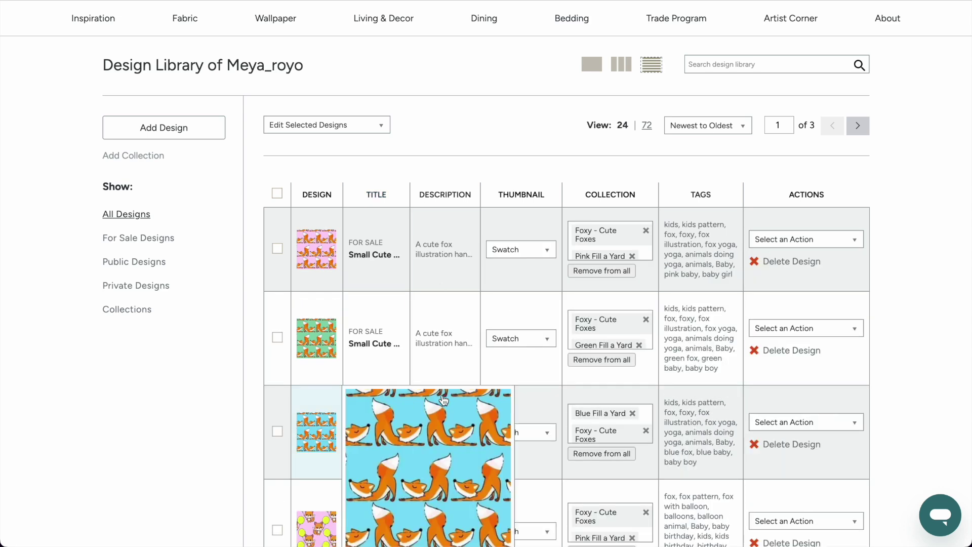
pyautogui.click(394, 442)
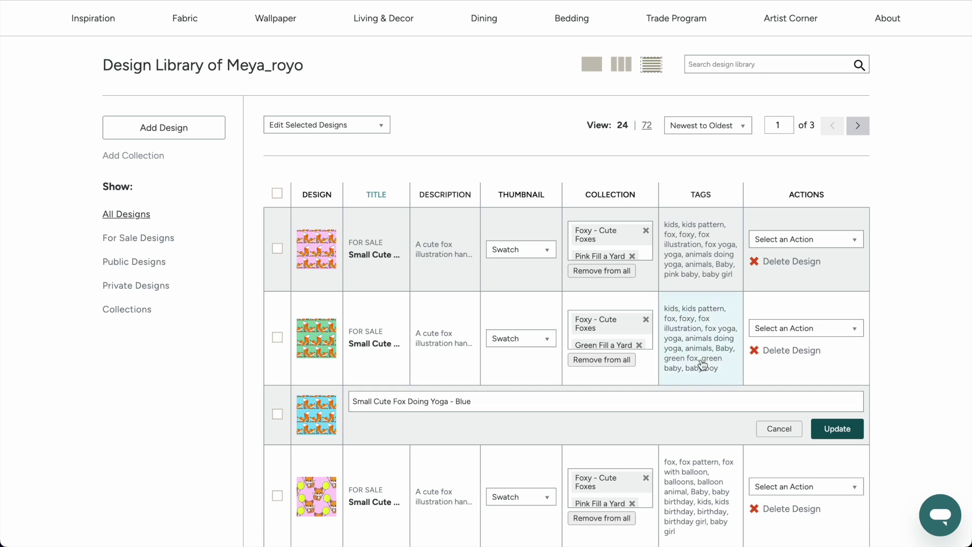
pyautogui.click(772, 431)
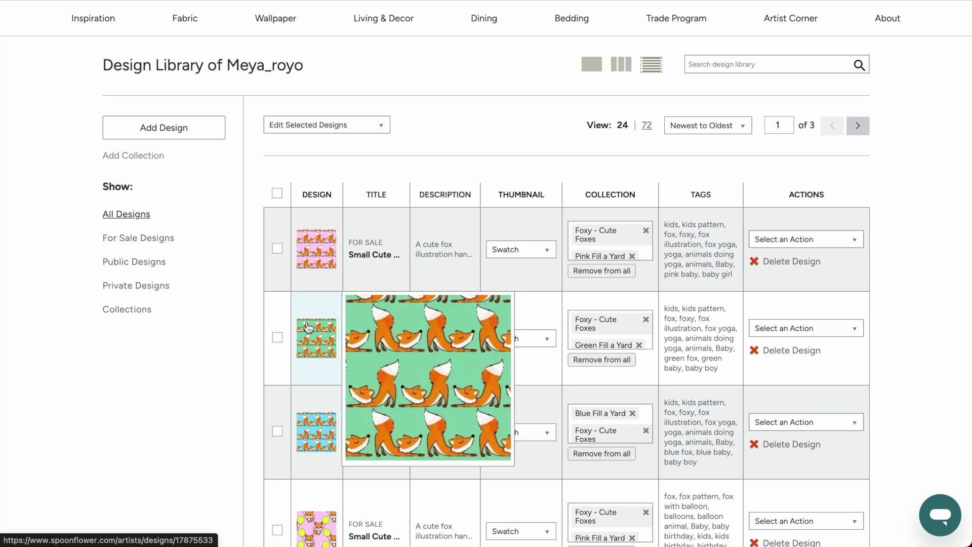
# Step: Switch to Finder and preview Black_Cats_On_Pastel_Background_ 10.jpg from the Downloads folder at full size
pyautogui.moveTo(103, 528)
pyautogui.click(69, 526)
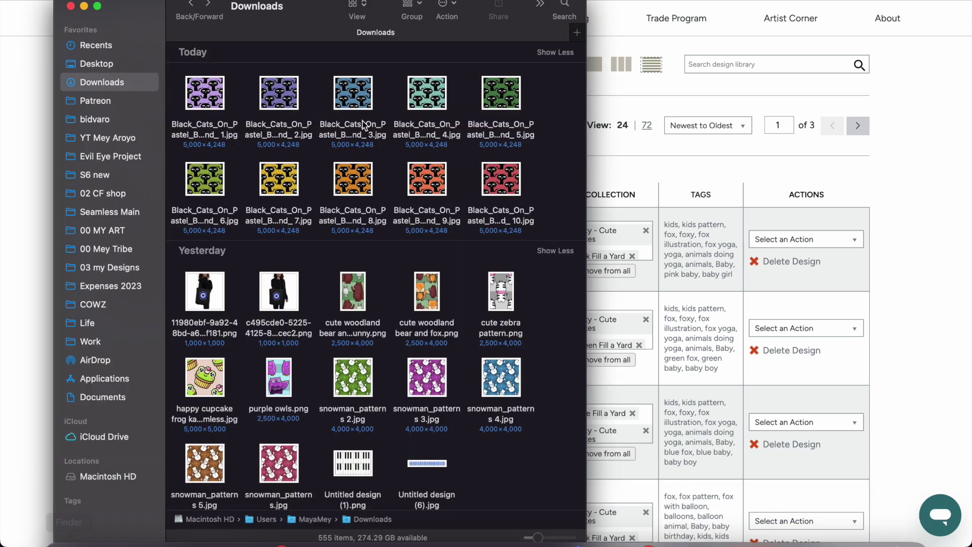
pyautogui.click(503, 177)
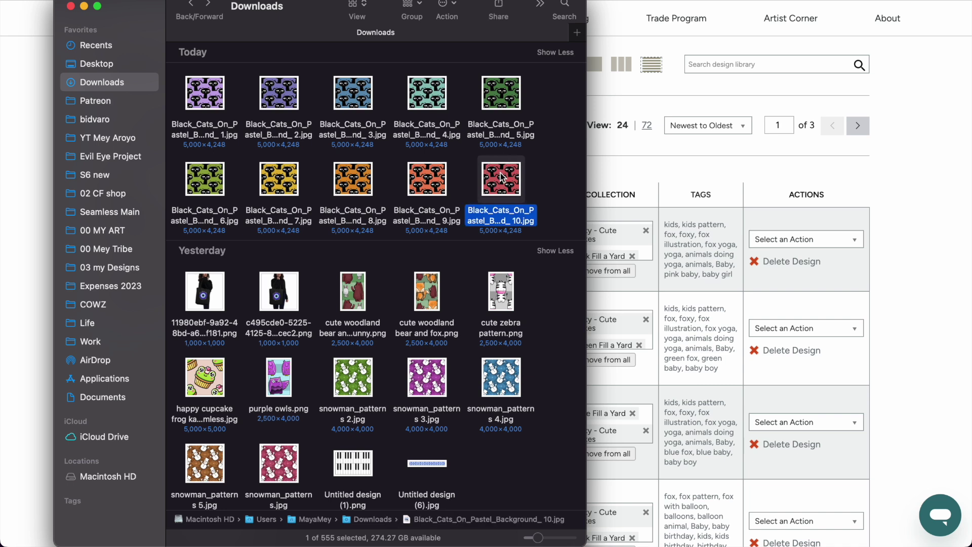
pyautogui.press('space')
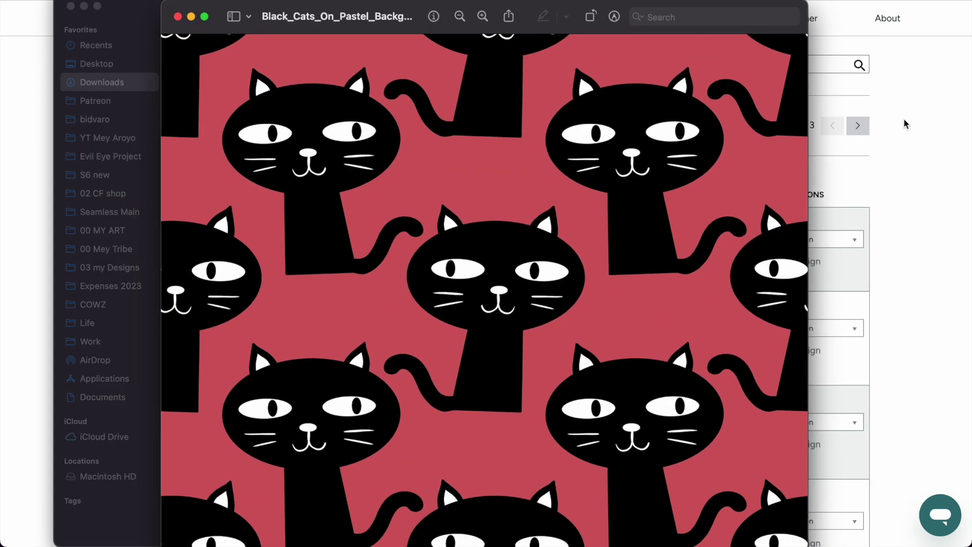
pyautogui.click(178, 17)
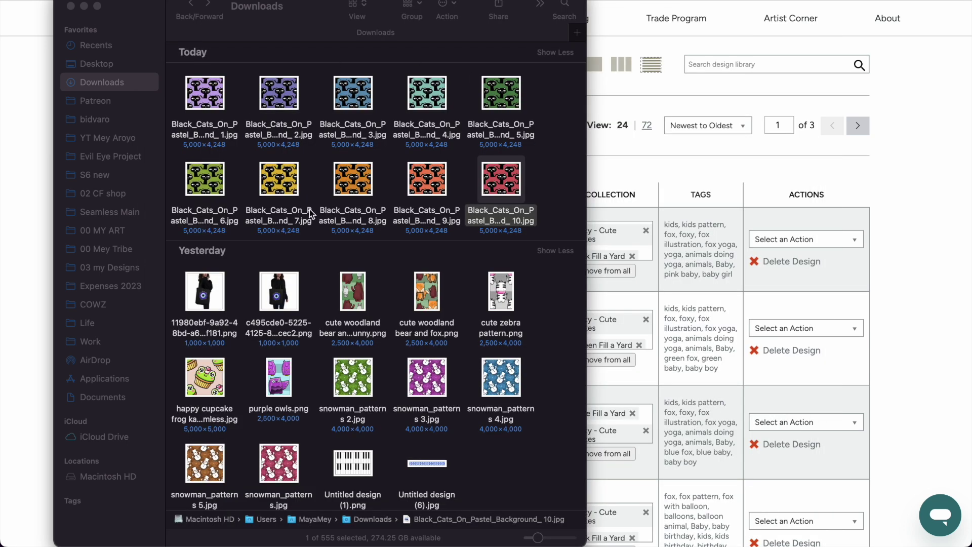
# Step: Upload the ten Black_Cats_On_Pastel_Background images from Downloads as new designs, accepting the terms, and open them in the design library
pyautogui.click(929, 175)
pyautogui.scroll(3, 935, 174)
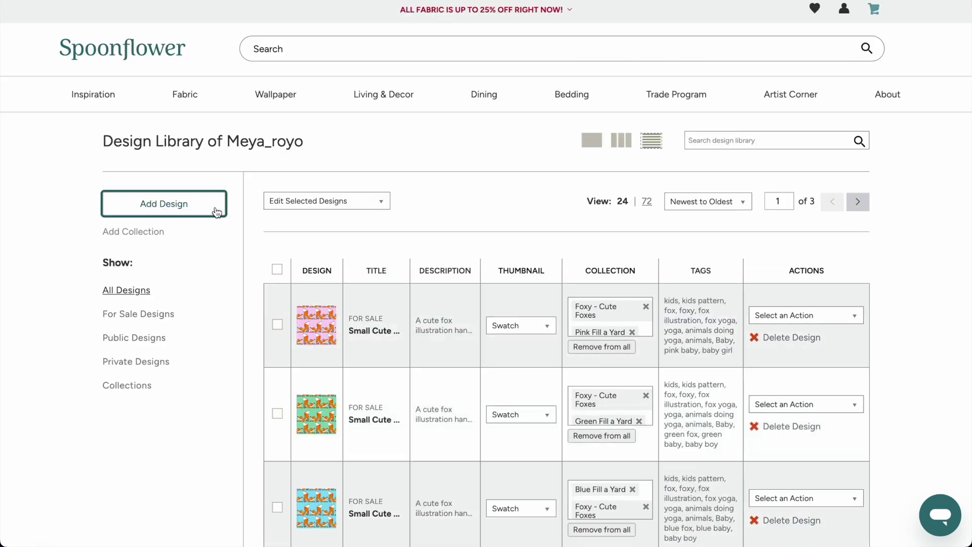
pyautogui.click(165, 213)
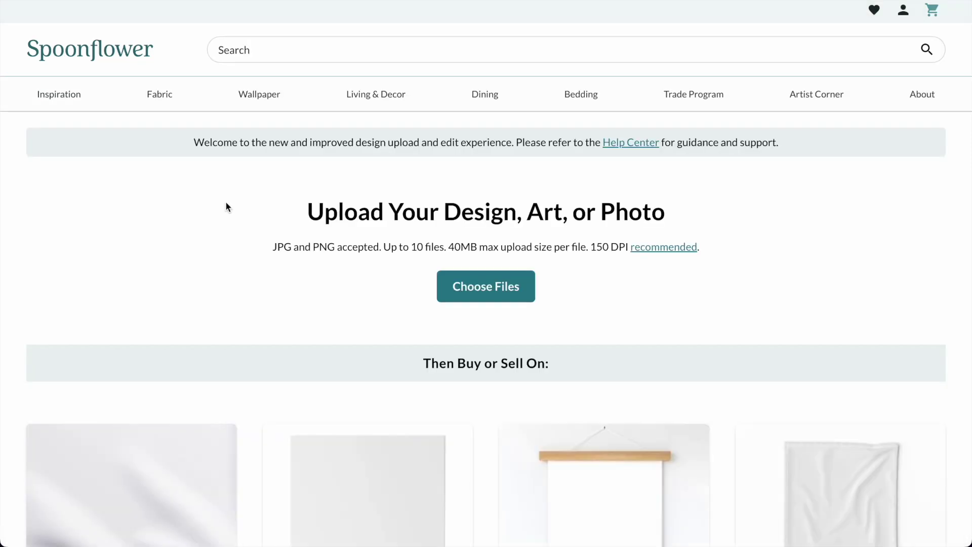
pyautogui.click(489, 295)
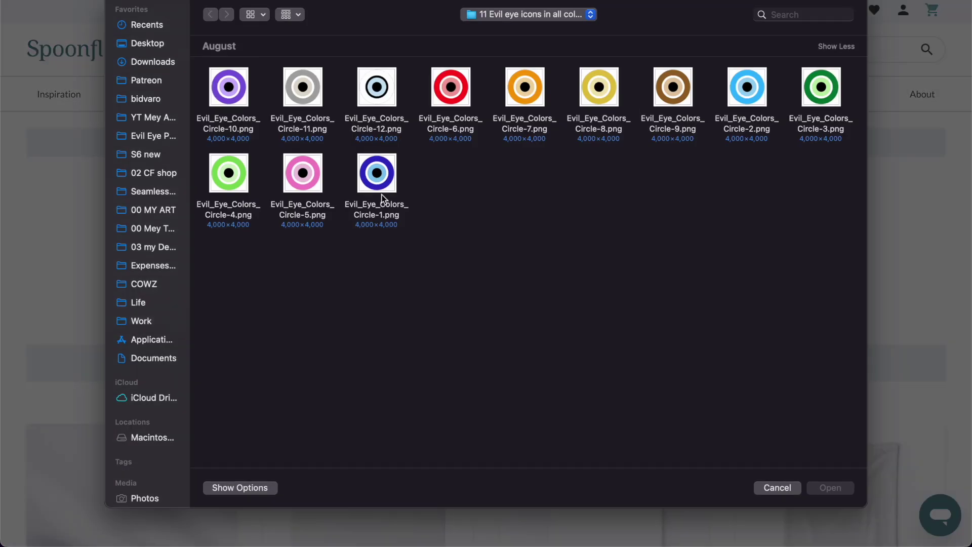
pyautogui.click(166, 60)
pyautogui.moveTo(830, 216); pyautogui.dragTo(218, 87)
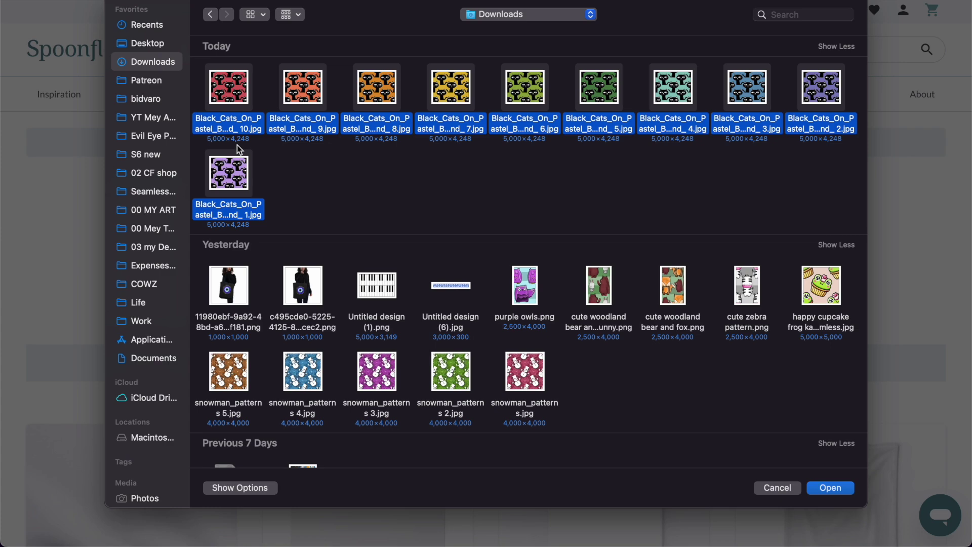
pyautogui.press('Return')
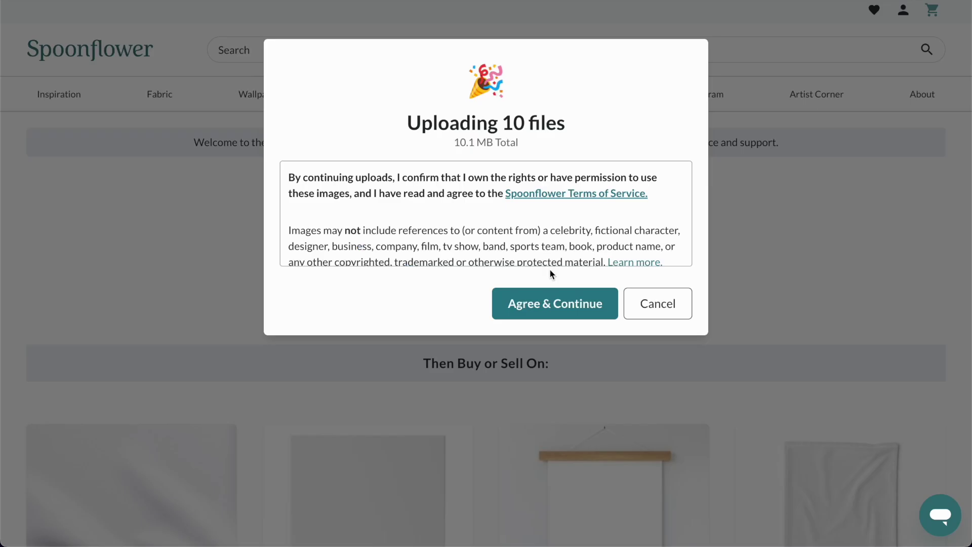
pyautogui.click(557, 305)
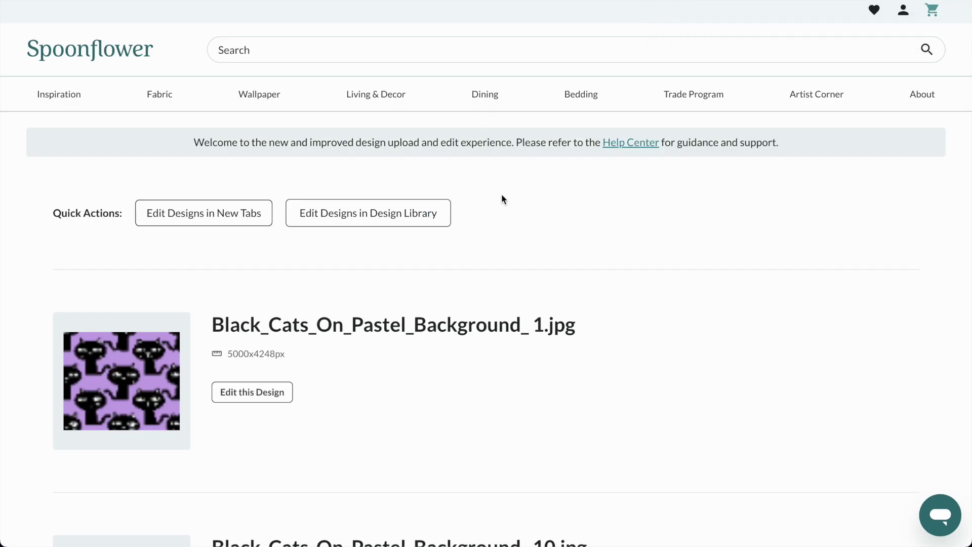
pyautogui.click(364, 221)
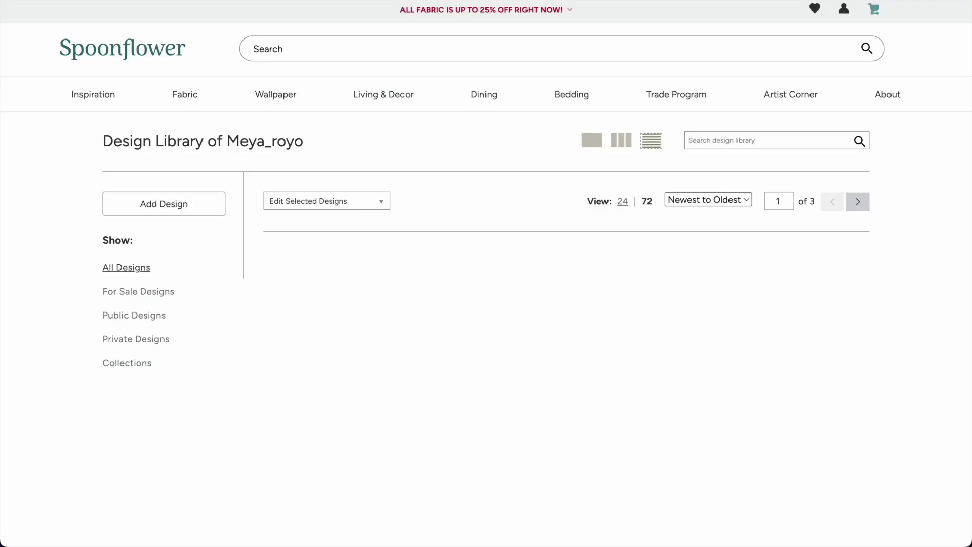
# Step: Switch to Notes and review the saved titles, descriptions and tags in the Fox, Checkered Snowflakes and slovak patterns notes
pyautogui.moveTo(350, 1); pyautogui.dragTo(355, 66)
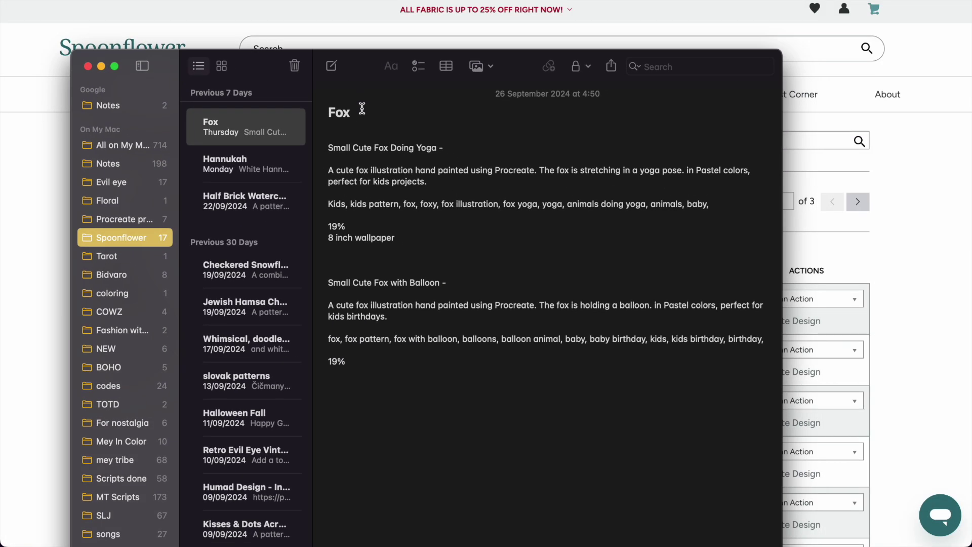
pyautogui.moveTo(336, 150); pyautogui.dragTo(434, 148)
pyautogui.moveTo(334, 171); pyautogui.dragTo(451, 181)
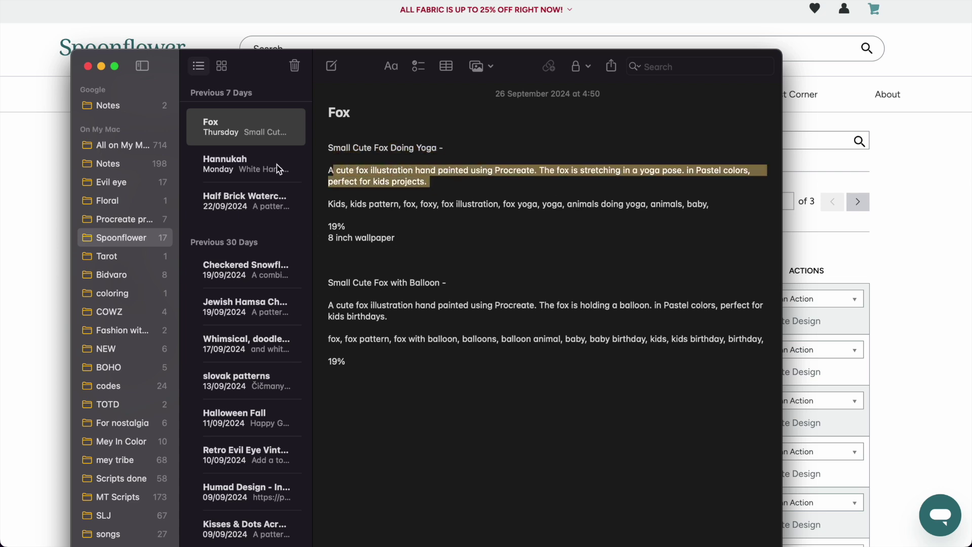
pyautogui.click(244, 269)
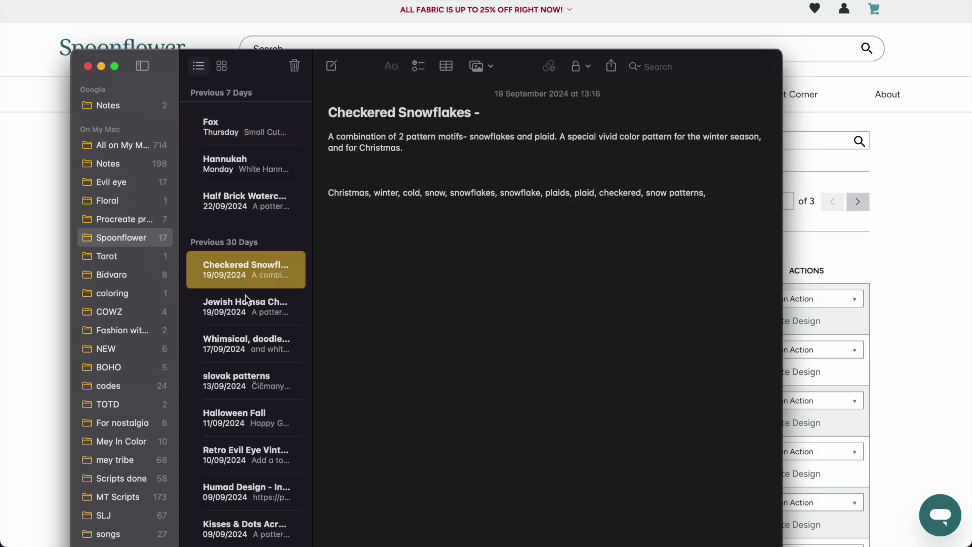
pyautogui.click(246, 318)
pyautogui.click(246, 352)
pyautogui.click(247, 381)
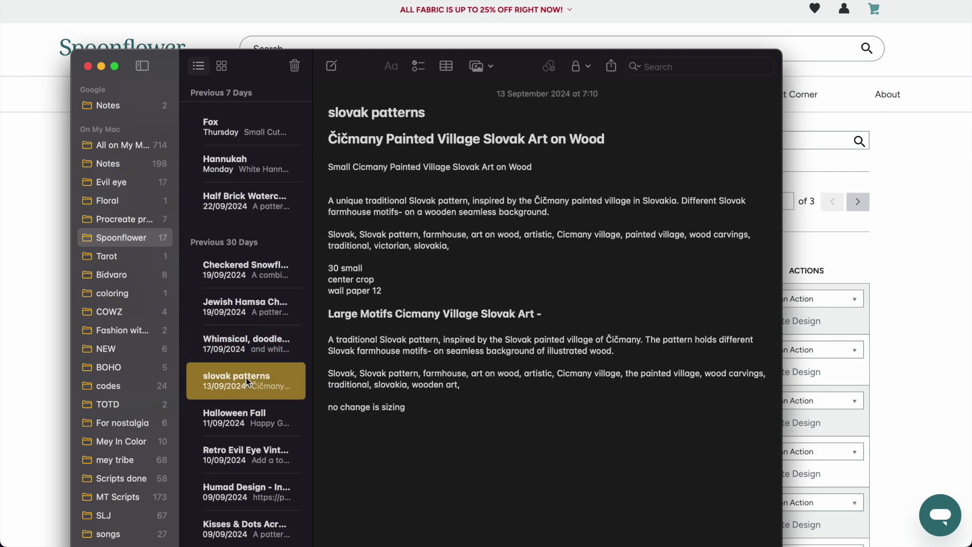
pyautogui.click(250, 122)
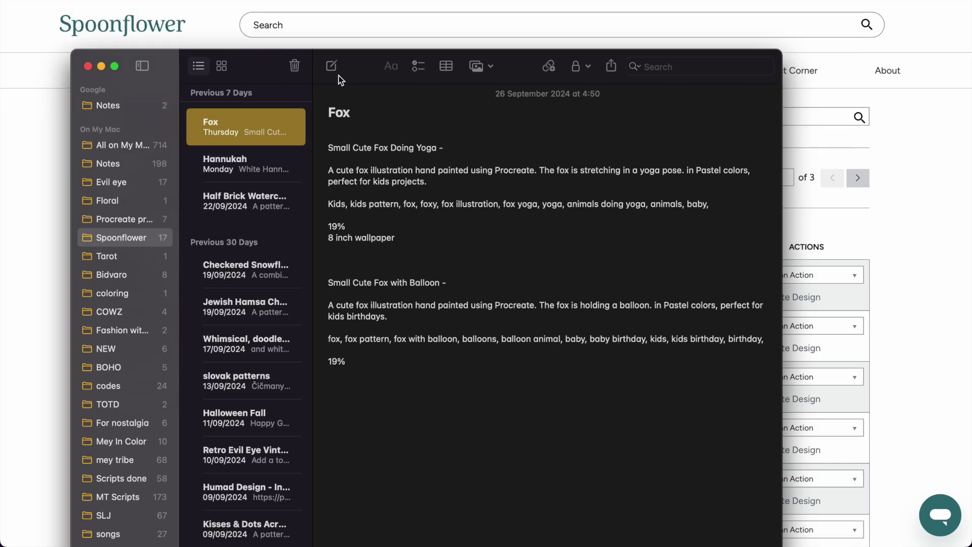
# Step: Create a new note in the Spoonflower folder and paste in the lilac cat design's title without its number, "Black Cats On Pastel Background"
pyautogui.click(331, 68)
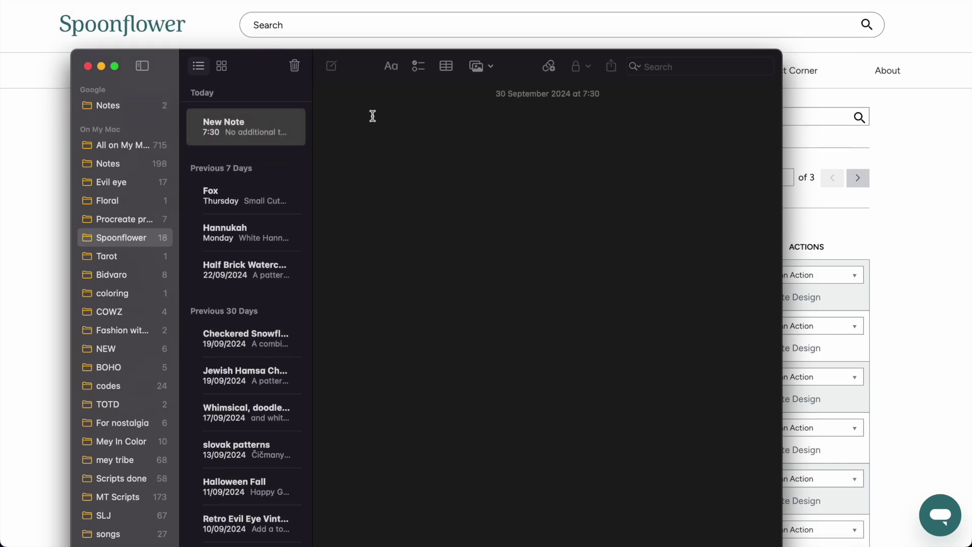
pyautogui.moveTo(358, 69); pyautogui.dragTo(573, 342)
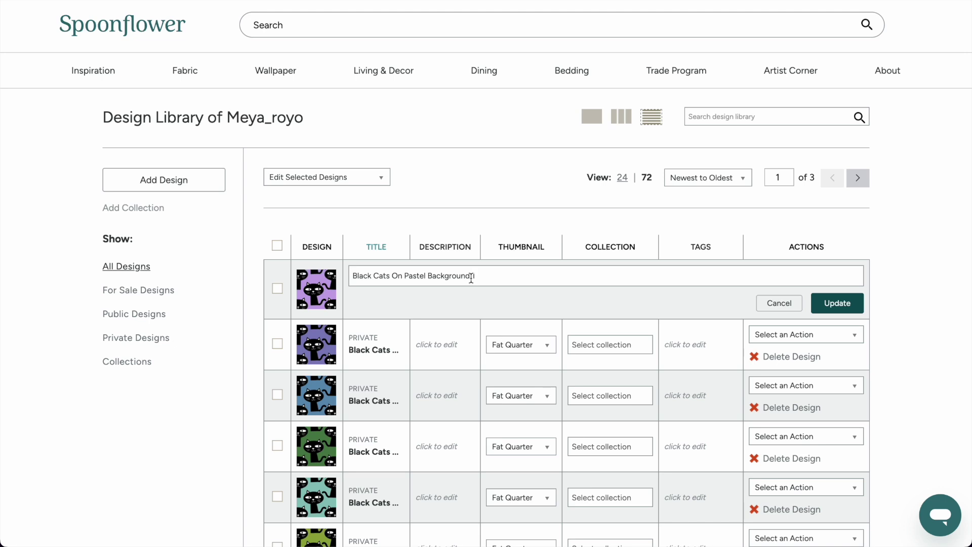
pyautogui.moveTo(471, 277); pyautogui.dragTo(347, 276)
pyautogui.press('super+c')
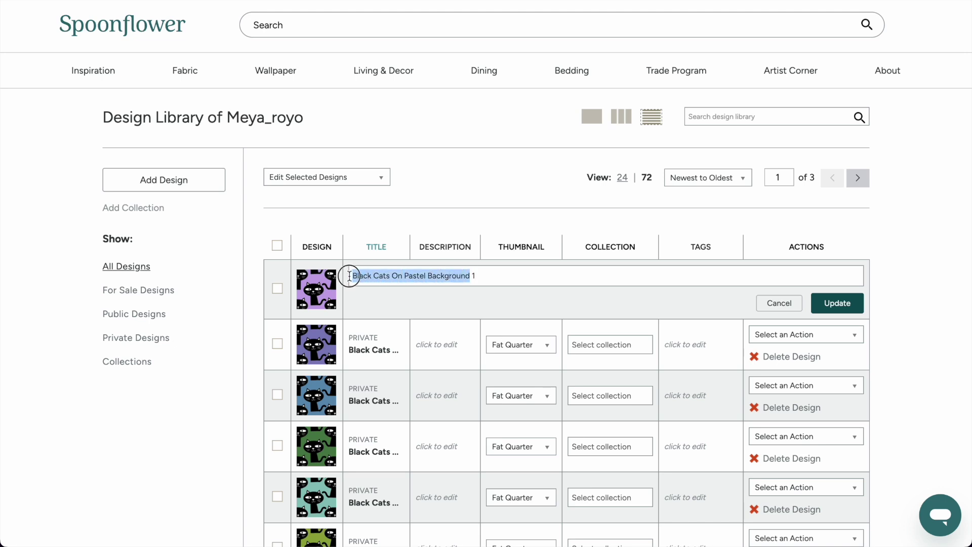
pyautogui.click(789, 306)
pyautogui.click(168, 515)
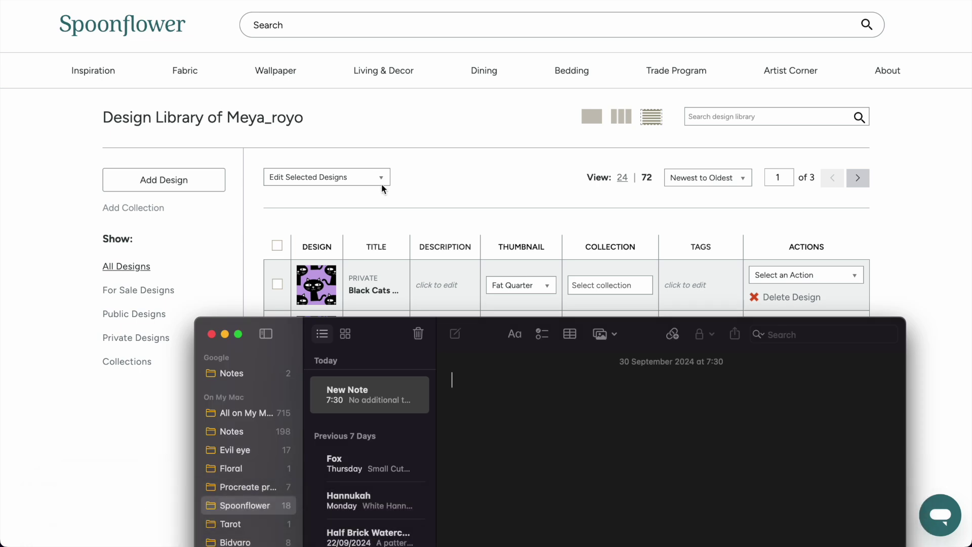
pyautogui.moveTo(376, 333); pyautogui.dragTo(311, 163)
pyautogui.press('super+v')
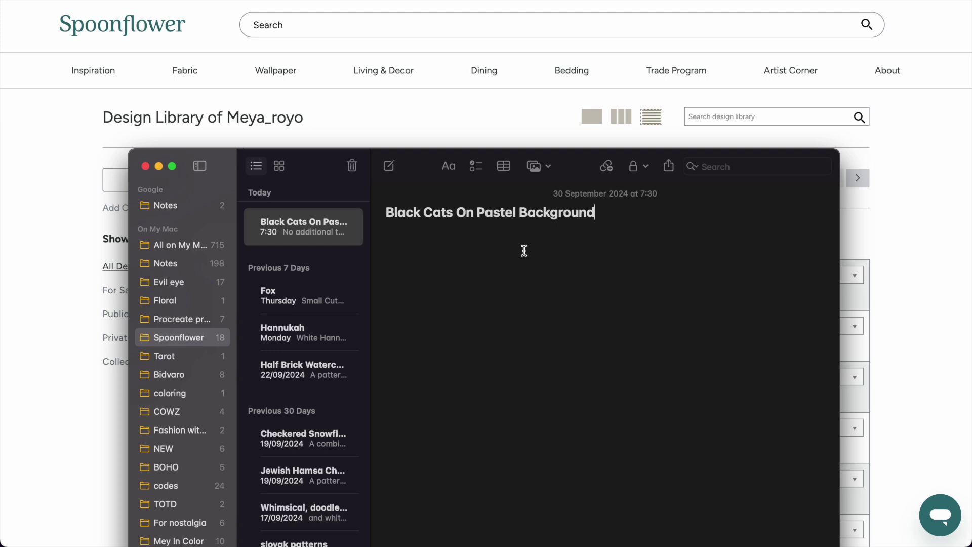
# Step: Add the description "A simple black cat in a repeat pattern, over a single color background. a wonderful pattern for your cat related projects."
pyautogui.press('Return')
pyautogui.write('A simple black cat in a repeat pattern, over a single color background.')
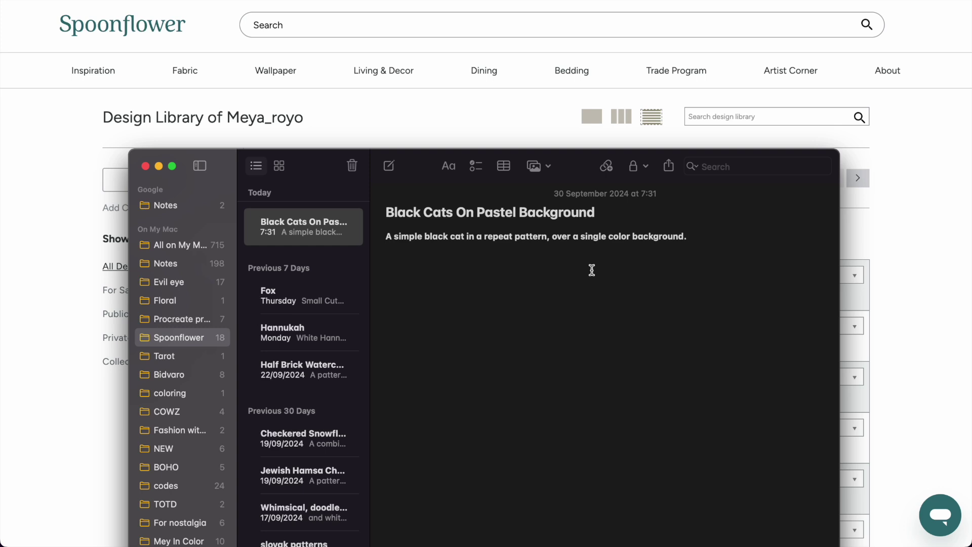
pyautogui.write('a wonderful pattern for your cat related projects.')
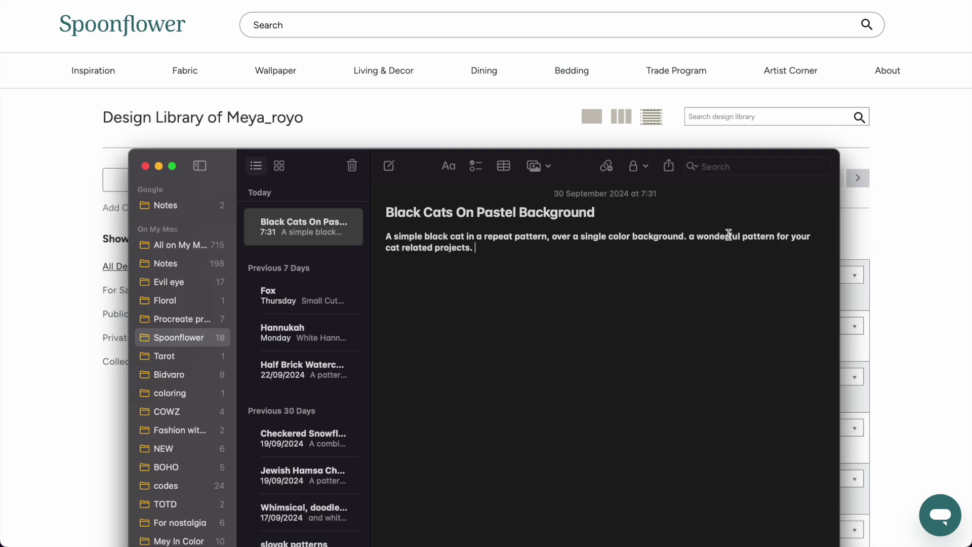
# Step: Add the tag line "cat, black cat, cats, cats pattern, cat lover, love cats, kitty, feline, bad luck, superstitious, halloween," below the description
pyautogui.press('Return')
pyautogui.press('Return')
pyautogui.write('cat, black cat, cats, cats pattern, ca')
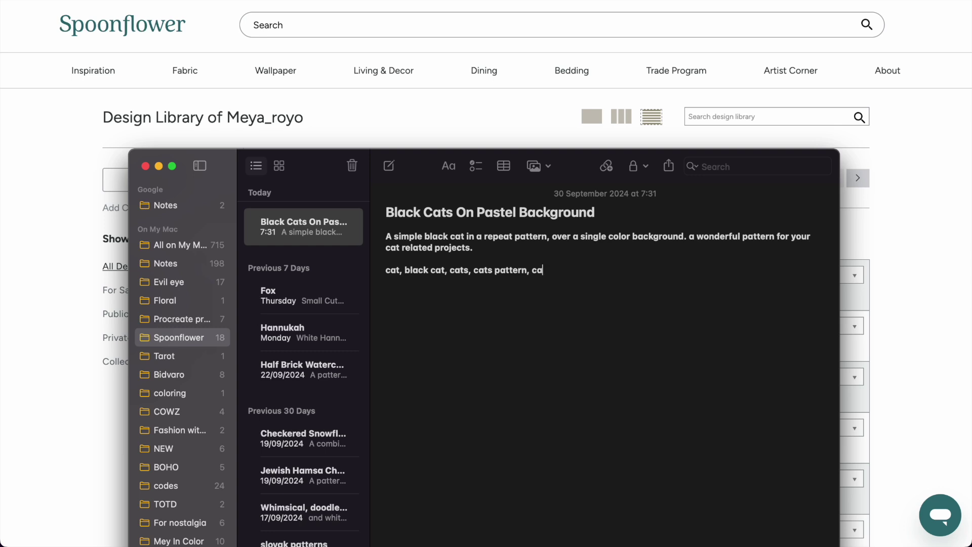
pyautogui.write('t lover, love cats, kitty, feline, bad luck, superstitious,')
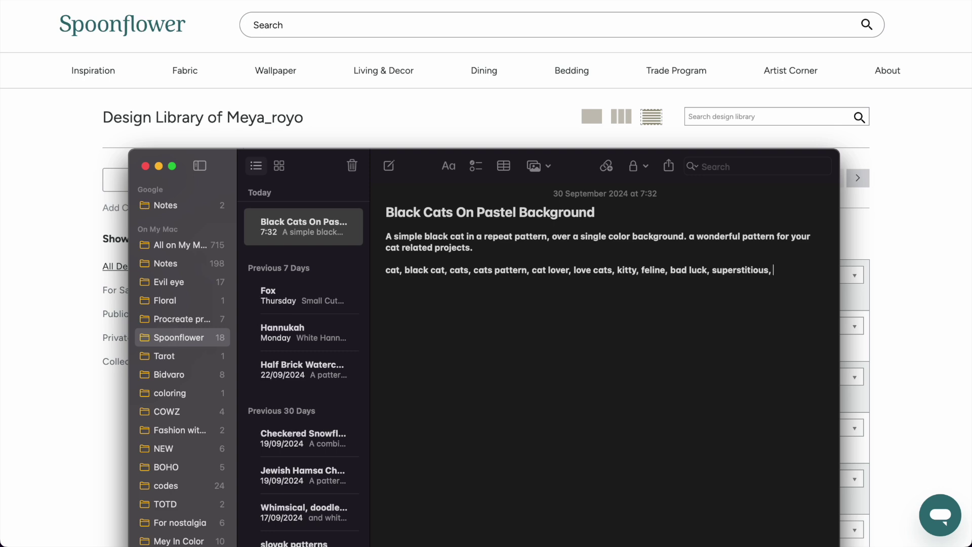
pyautogui.write(' hal')
pyautogui.press('BackSpace')
pyautogui.press('BackSpace')
pyautogui.press('BackSpace')
pyautogui.write('halloween')
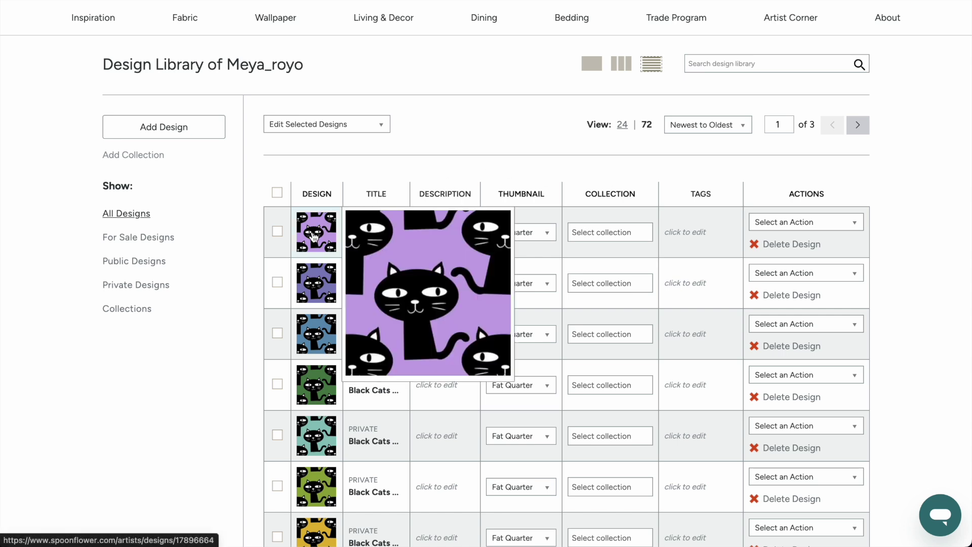
# Step: Open the lilac cat design's page, examine its title, tag fields and product previews, and return to the cat variants in the design library
pyautogui.rightClick(315, 236)
pyautogui.click(336, 238)
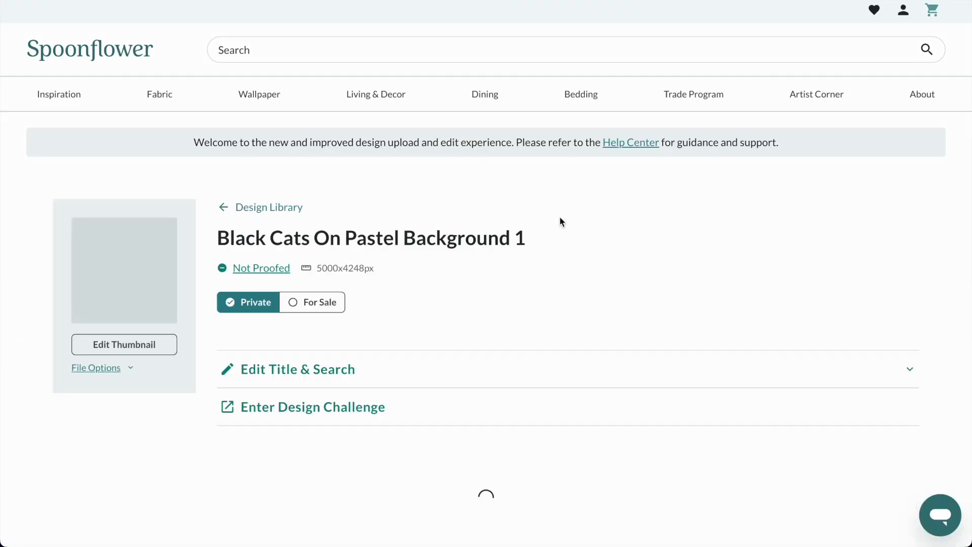
pyautogui.scroll(-3, 560, 222)
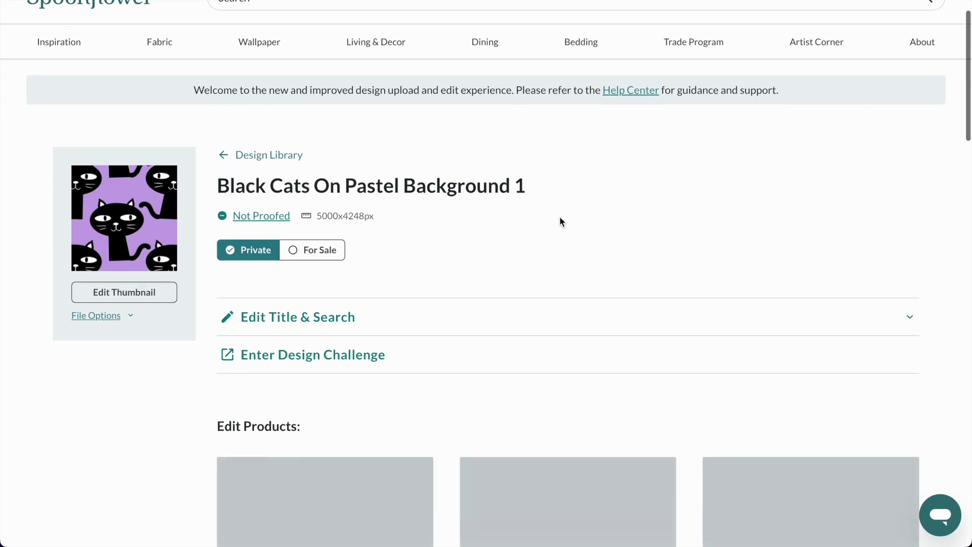
pyautogui.click(360, 247)
pyautogui.scroll(-18, 480, 238)
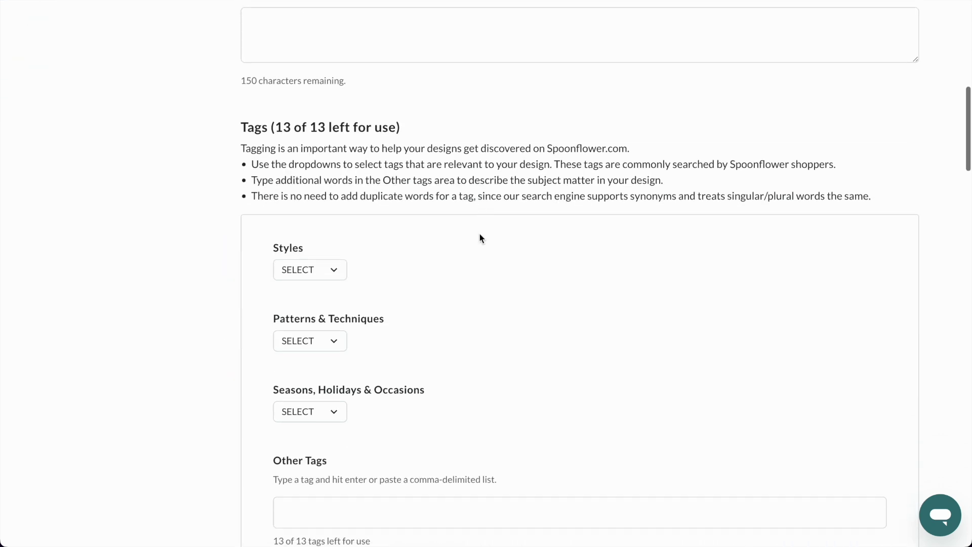
pyautogui.scroll(-9, 481, 238)
pyautogui.scroll(9, 402, 361)
pyautogui.scroll(-2, 404, 371)
pyautogui.scroll(-7, 403, 370)
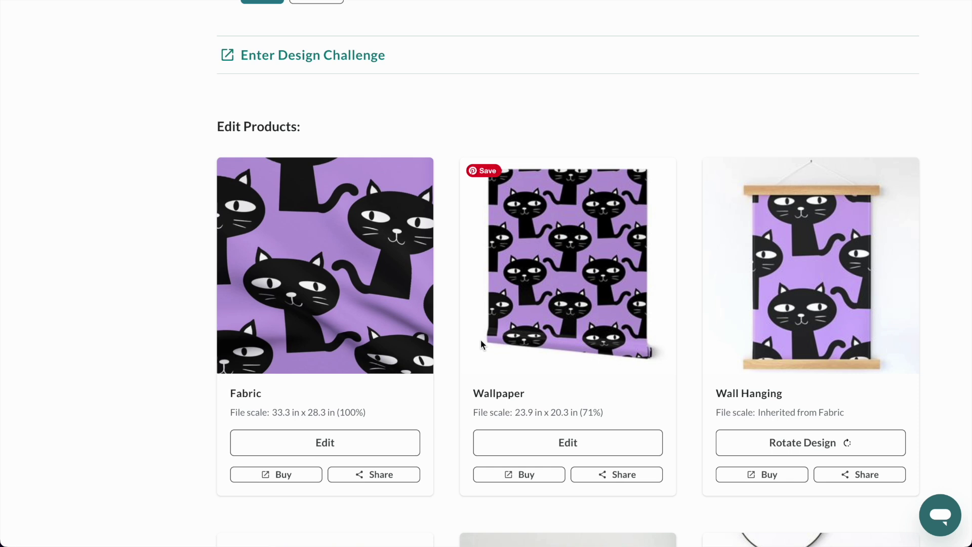
pyautogui.scroll(6, 482, 344)
pyautogui.scroll(20, 481, 343)
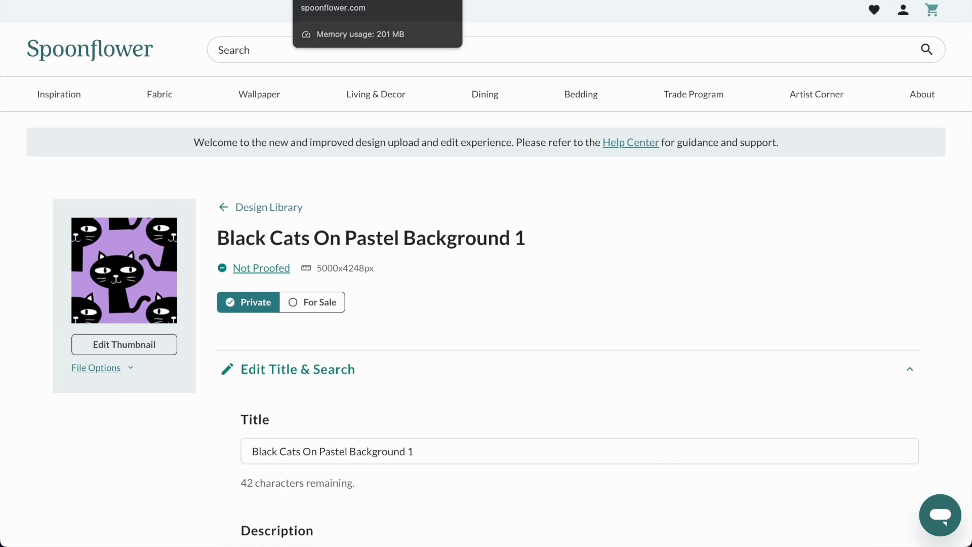
pyautogui.click(345, 0)
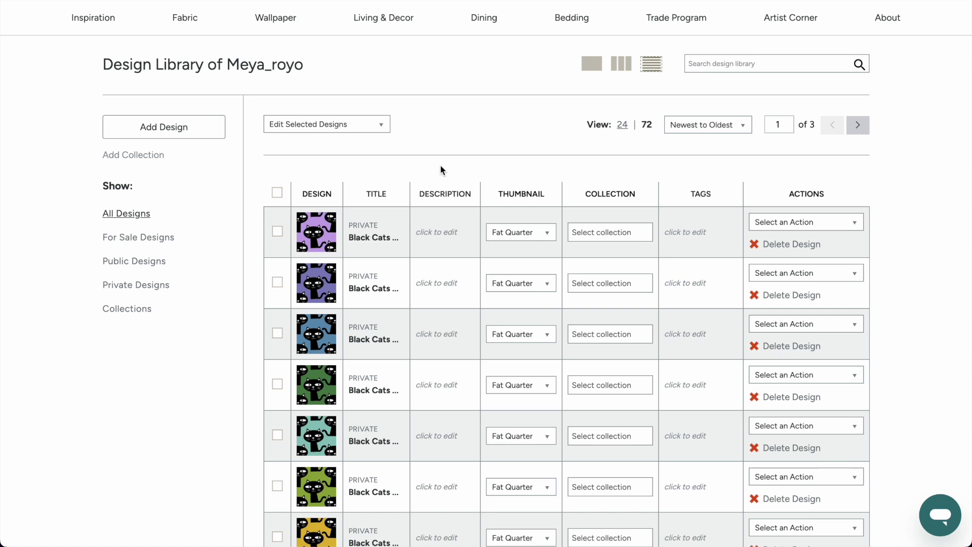
pyautogui.scroll(-3, 414, 312)
pyautogui.moveTo(342, 282)
pyautogui.scroll(-3, 342, 282)
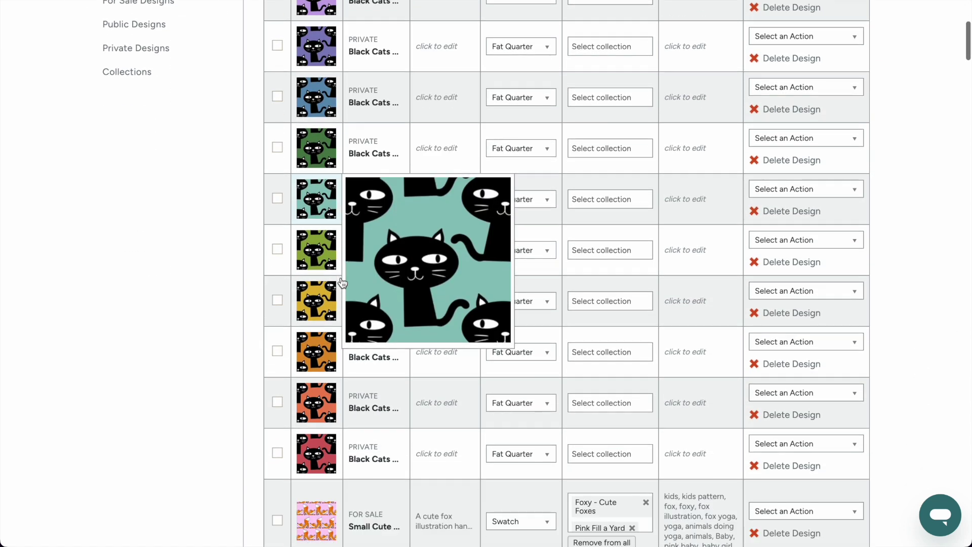
pyautogui.moveTo(263, 537)
# Step: Switch to Notes and reword the note's title as "Black Cats Pattern on a Single Color"
pyautogui.click(148, 516)
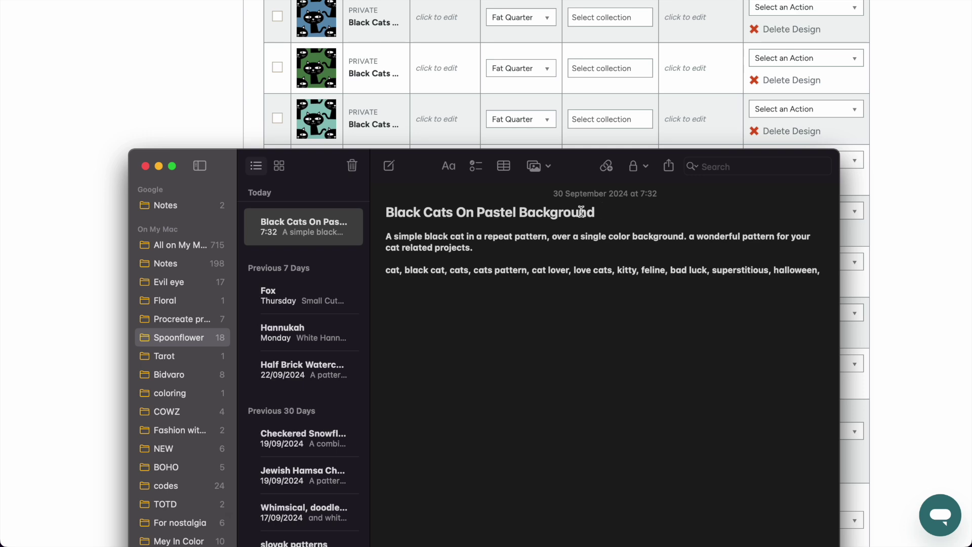
pyautogui.doubleClick(504, 213)
pyautogui.click(459, 212)
pyautogui.write('Pattern')
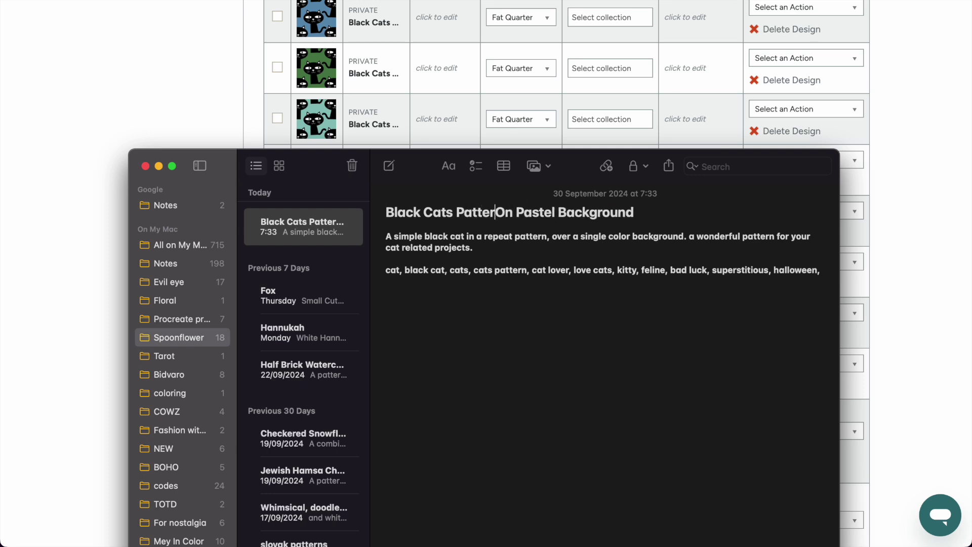
pyautogui.doubleClick(558, 213)
pyautogui.write('Single Color')
pyautogui.doubleClick(635, 213)
pyautogui.press('BackSpace')
pyautogui.doubleClick(523, 215)
pyautogui.write('on a')
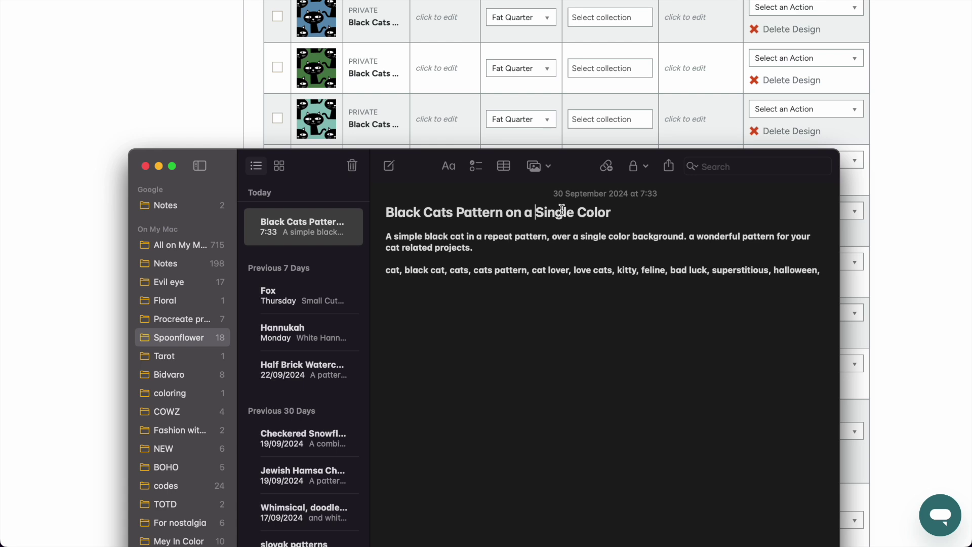
# Step: Copy the note's title and use it to rename the red cat design "Black Cats Pattern on a Single Color - red" in the design library
pyautogui.tripleClick(562, 212)
pyautogui.hotkey('ctrl', 'c')
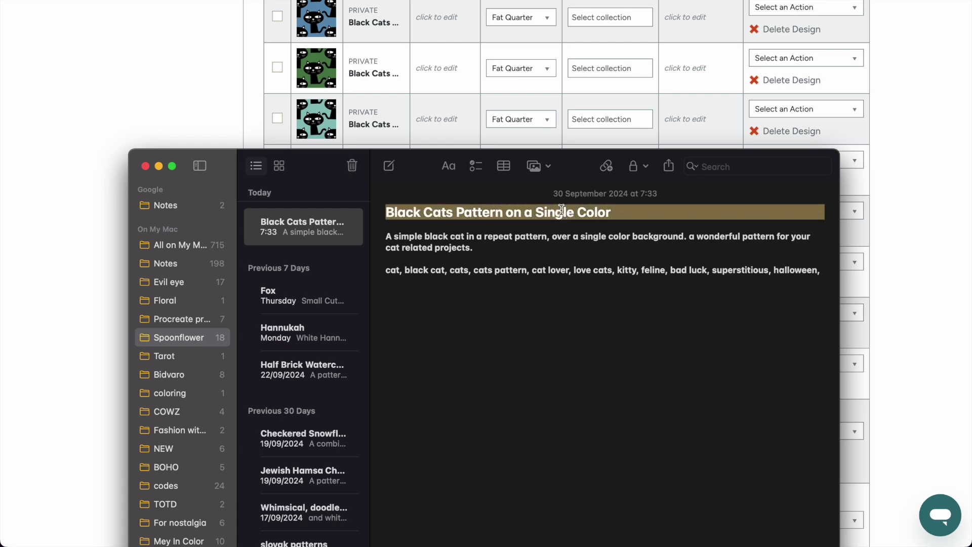
pyautogui.click(92, 202)
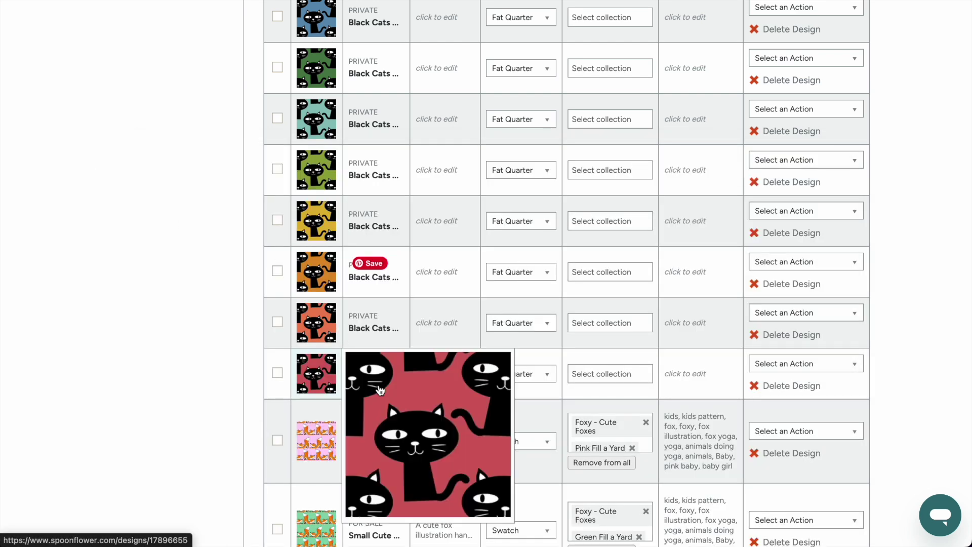
pyautogui.click(387, 385)
pyautogui.tripleClick(399, 364)
pyautogui.hotkey('ctrl', 'v')
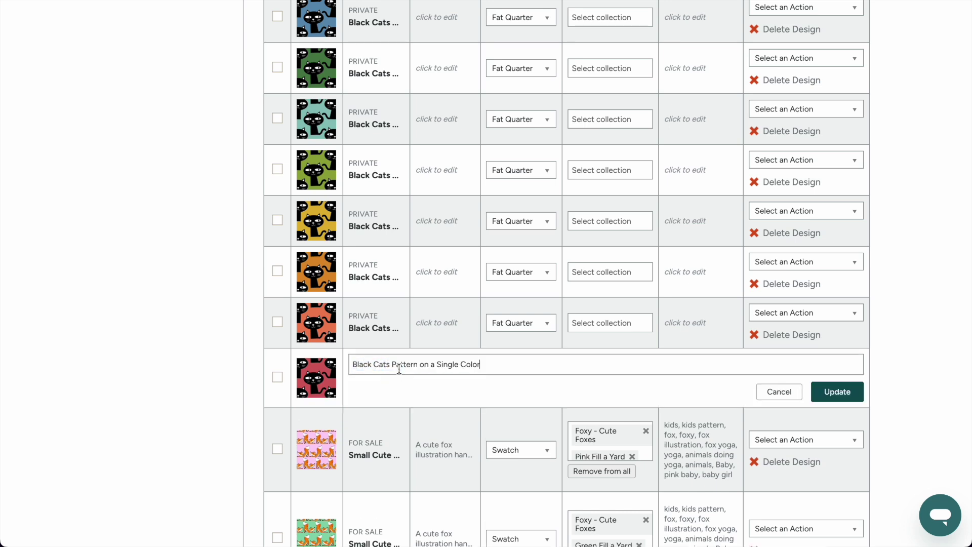
pyautogui.write('- red')
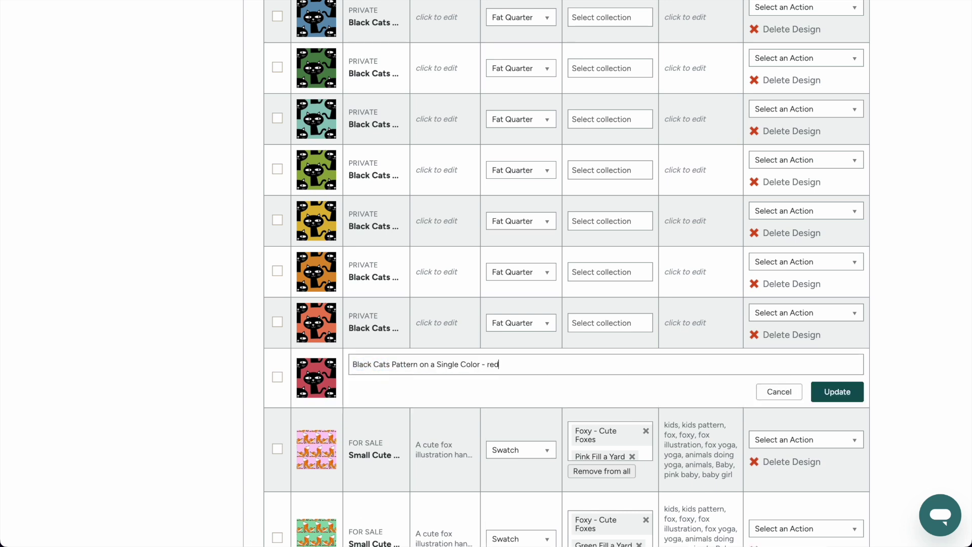
pyautogui.click(837, 393)
# Step: Rename the dark orange cat design "Black Cats Pattern on a Single Color - dark orange" and save it
pyautogui.click(390, 325)
pyautogui.tripleClick(430, 313)
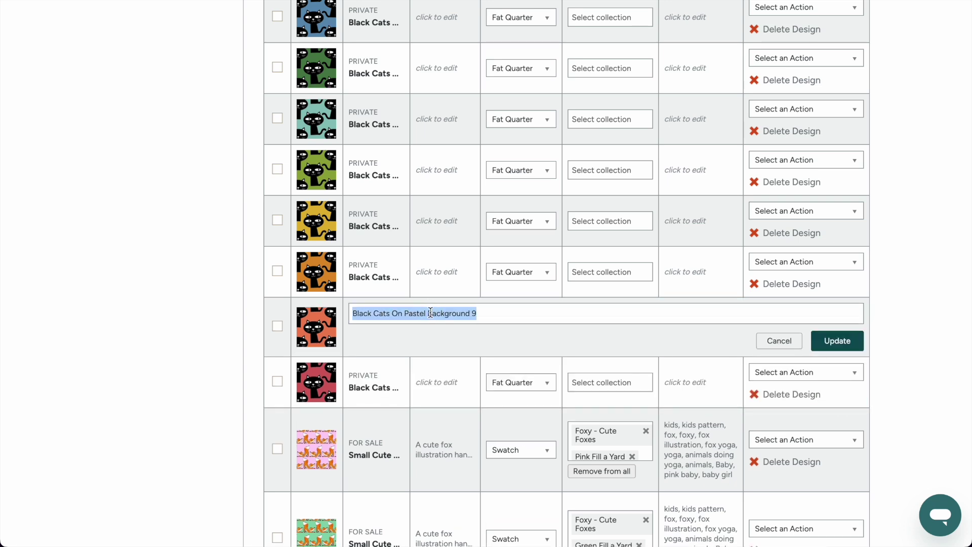
pyautogui.hotkey('ctrl', 'v')
pyautogui.write('- dark orange')
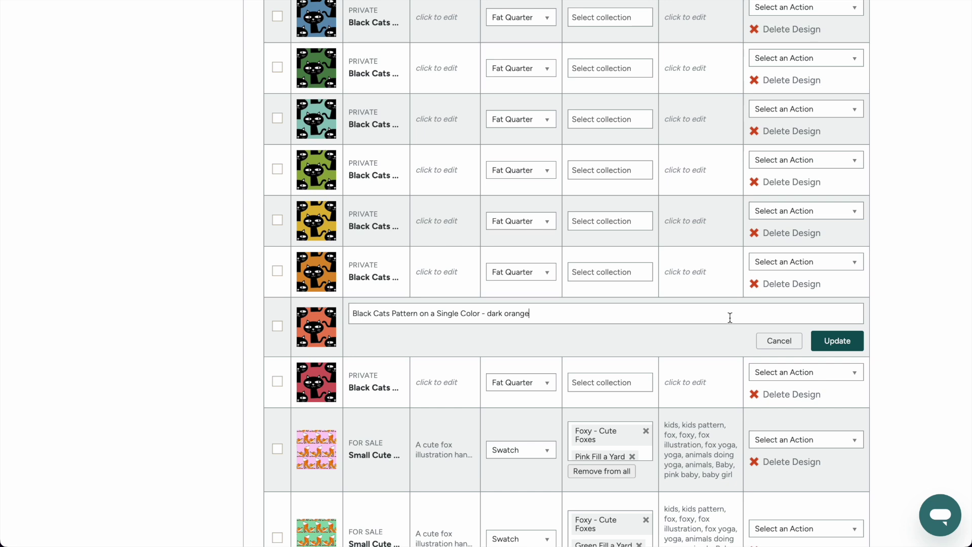
pyautogui.click(837, 340)
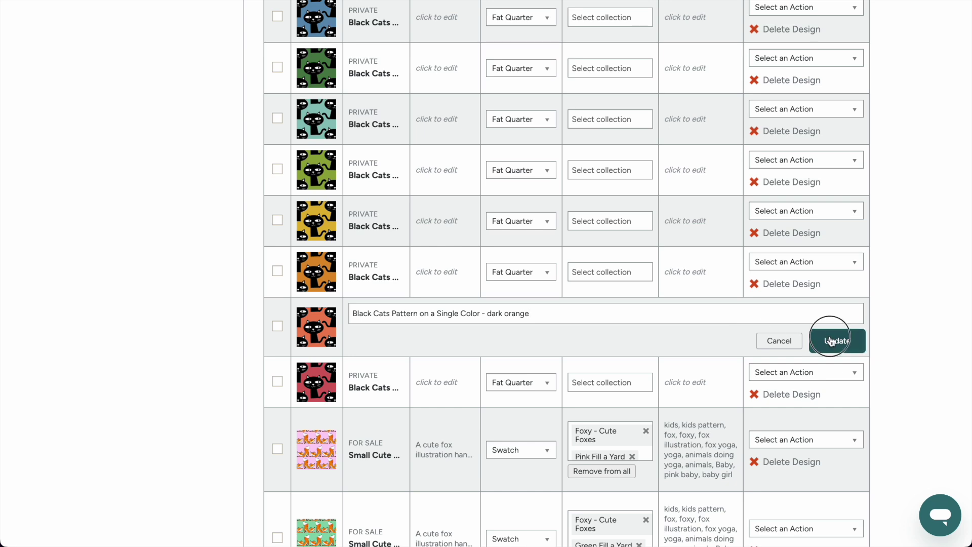
# Step: Rename the bright orange cat design "Black Cats Pattern on a Single Color - bright orange" and save it
pyautogui.click(389, 276)
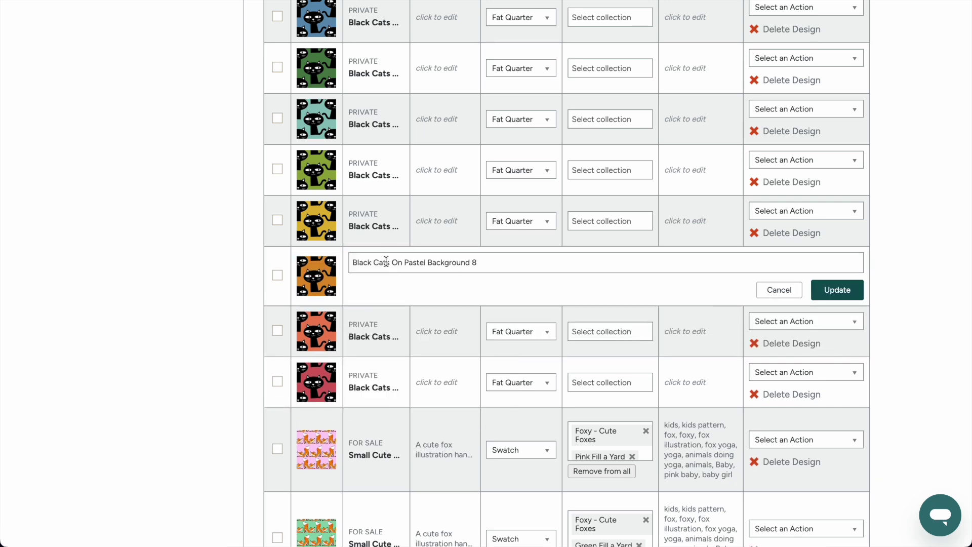
pyautogui.tripleClick(384, 261)
pyautogui.hotkey('ctrl', 'v')
pyautogui.write('- b')
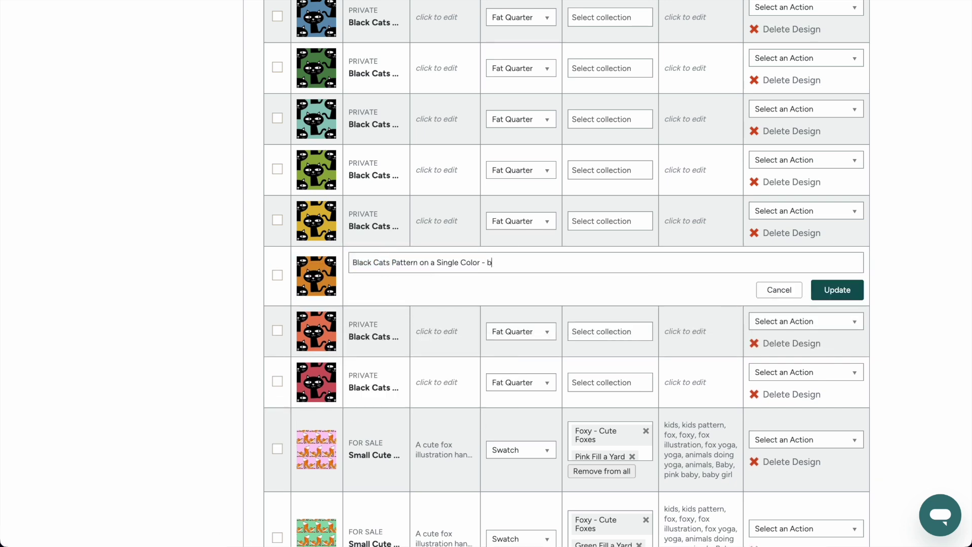
pyautogui.write('right orange')
pyautogui.click(836, 290)
# Step: Rename the yellow cat design "Black Cats Pattern on a Single Color - yellow" and save it
pyautogui.click(388, 221)
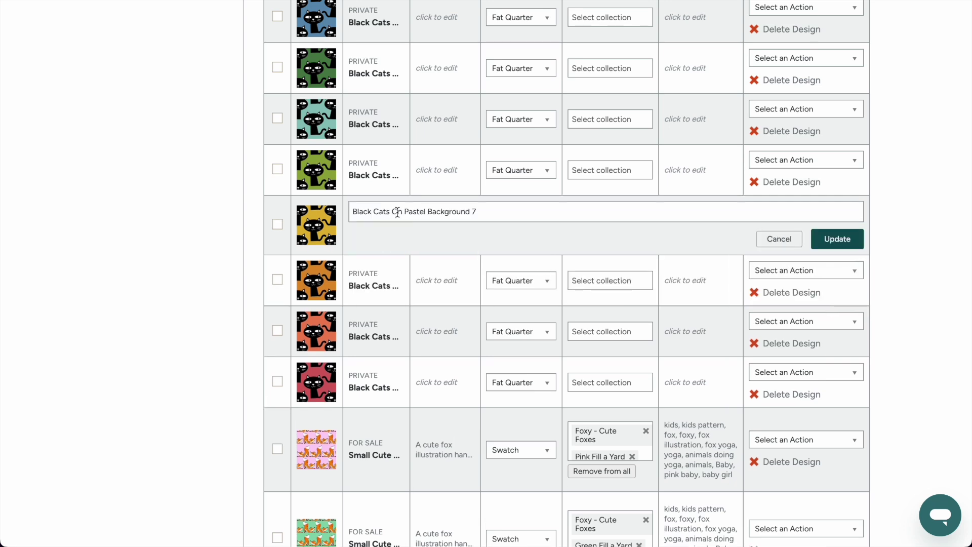
pyautogui.tripleClick(398, 211)
pyautogui.hotkey('ctrl', 'v')
pyautogui.write('- yellow')
pyautogui.click(854, 245)
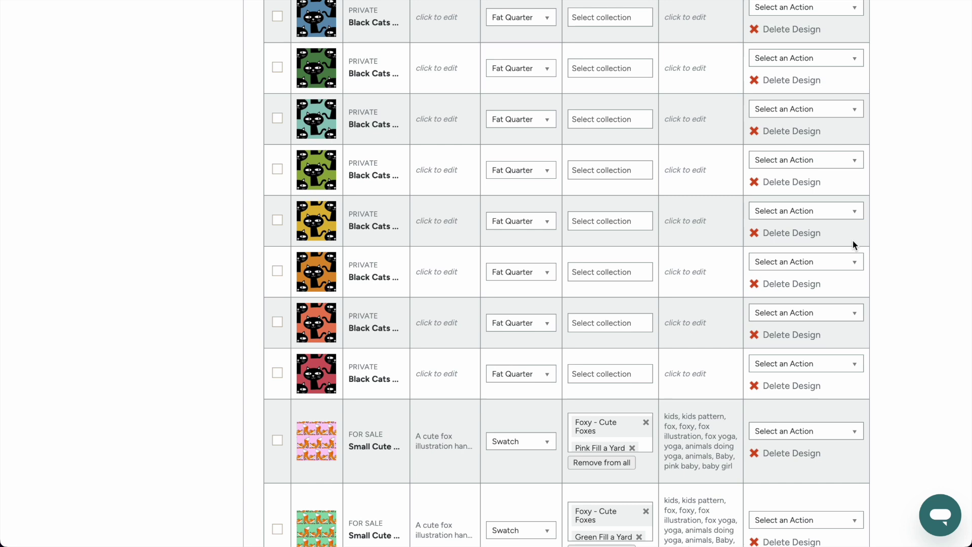
# Step: Rename the cat design just above the yellow one "Black Cats Pattern on a Single Color - green" and save it
pyautogui.click(383, 176)
pyautogui.tripleClick(495, 162)
pyautogui.hotkey('ctrl', 'v')
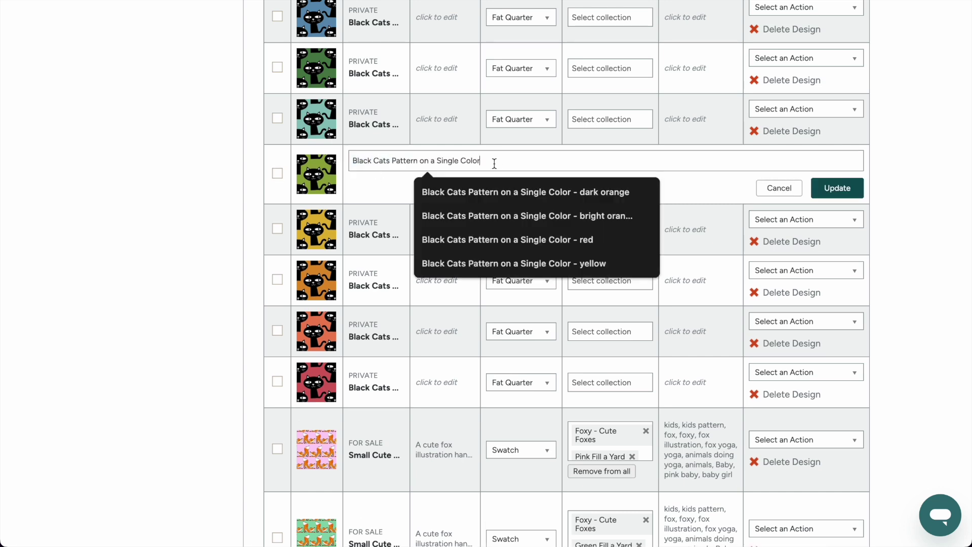
pyautogui.write('- green')
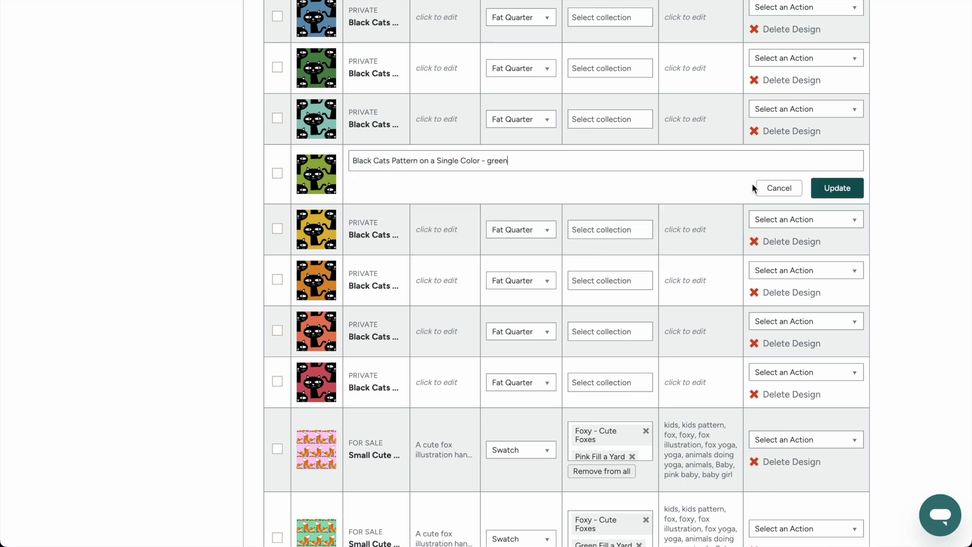
pyautogui.click(836, 188)
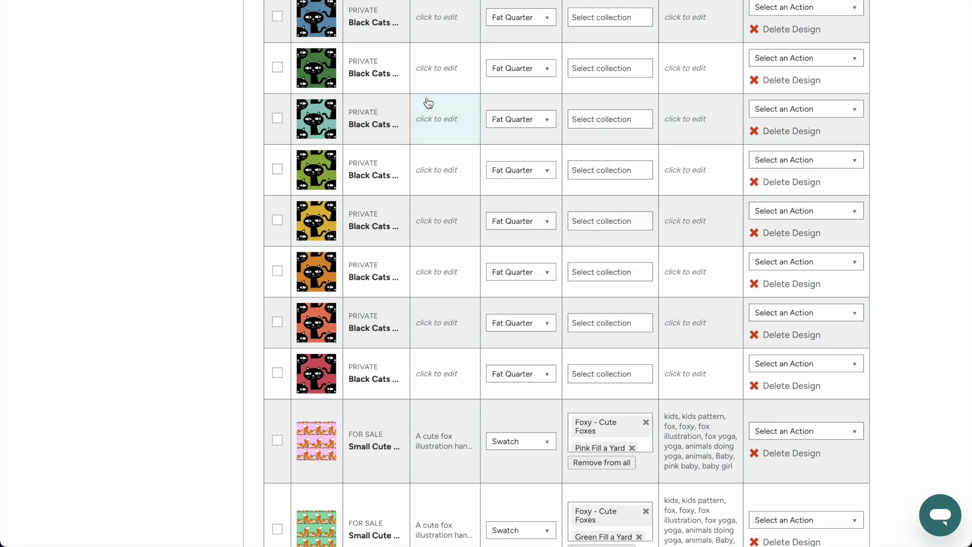
# Step: Insert "olive" before "green" in the title of the cat design above the yellow one and save it
pyautogui.click(386, 177)
pyautogui.click(487, 161)
pyautogui.write('olive')
pyautogui.click(822, 188)
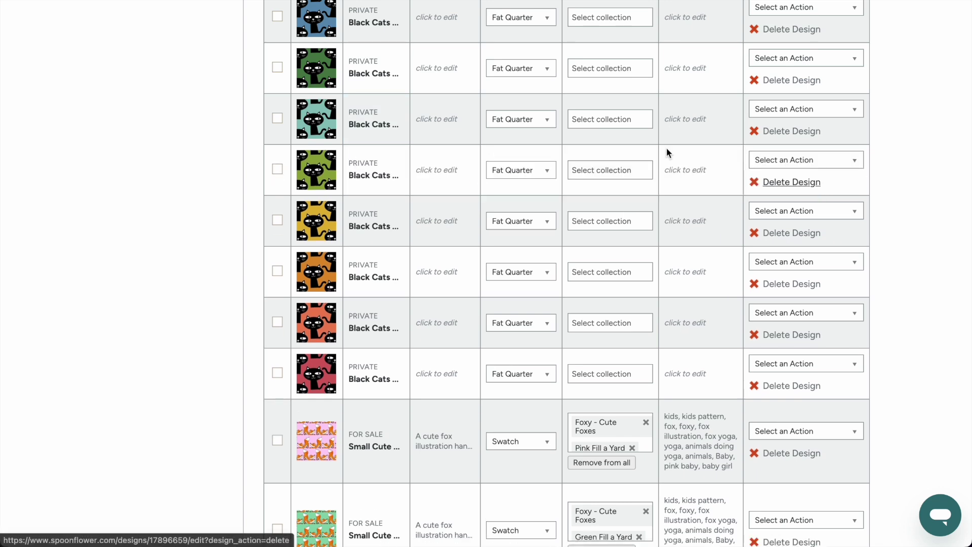
# Step: Rename the turquoise cat design "Black Cats Pattern on a Single Color - Dark turquoise" and save it
pyautogui.click(383, 125)
pyautogui.tripleClick(396, 108)
pyautogui.hotkey('ctrl', 'v')
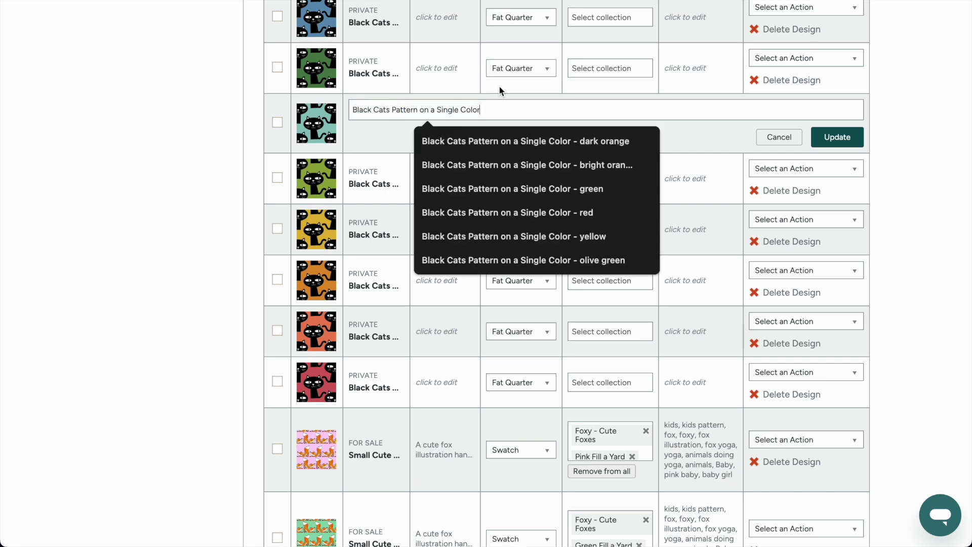
pyautogui.click(490, 159)
pyautogui.click(506, 111)
pyautogui.write('dark turquoise')
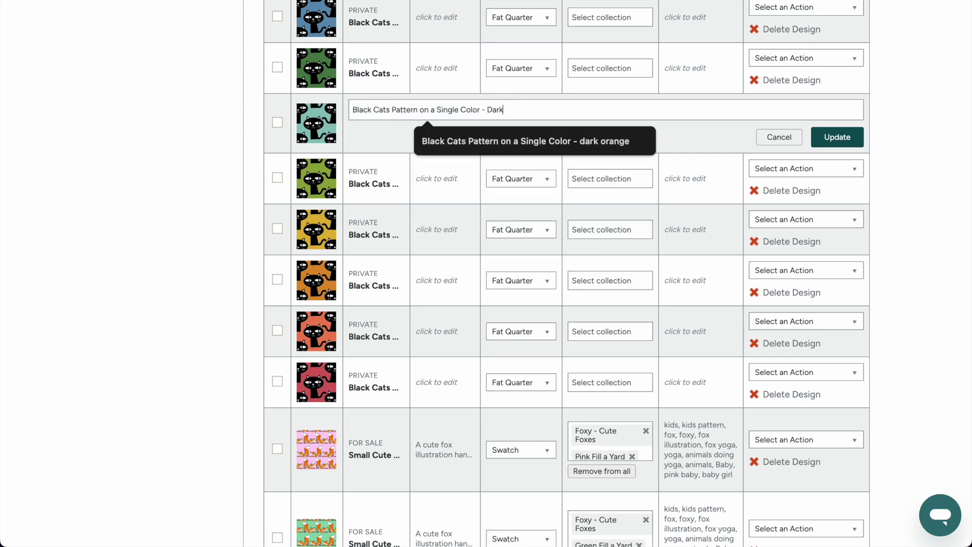
# Step: Rename the dark green cat design above the turquoise one "Black Cats Pattern on a Single Color - dark green" and save it
pyautogui.click(406, 77)
pyautogui.tripleClick(408, 59)
pyautogui.write('Black Cats Pattern on a Single Color')
pyautogui.write('- dark green')
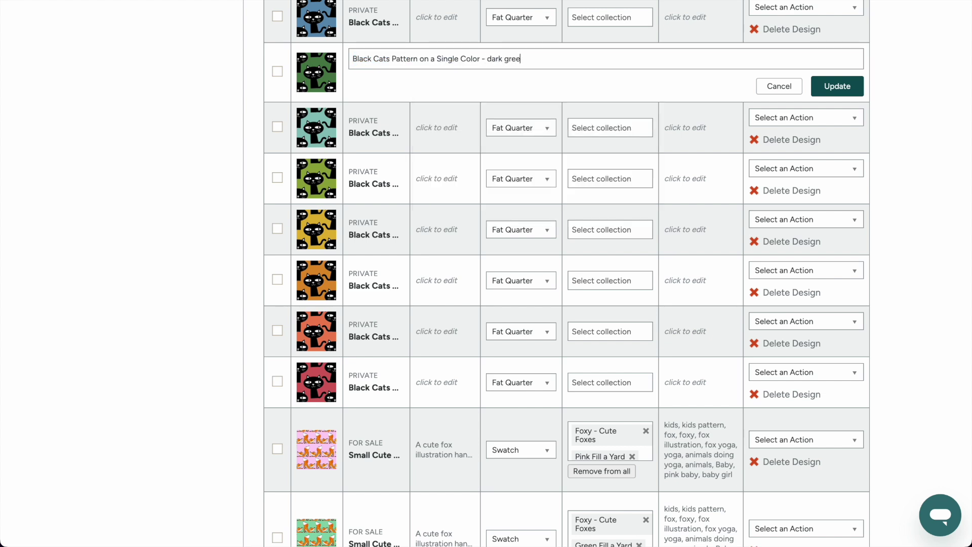
# Step: Rename the blue cat design "Black Cats Pattern on a Single Color - dark blue" and save it
pyautogui.scroll(3, 504, 180)
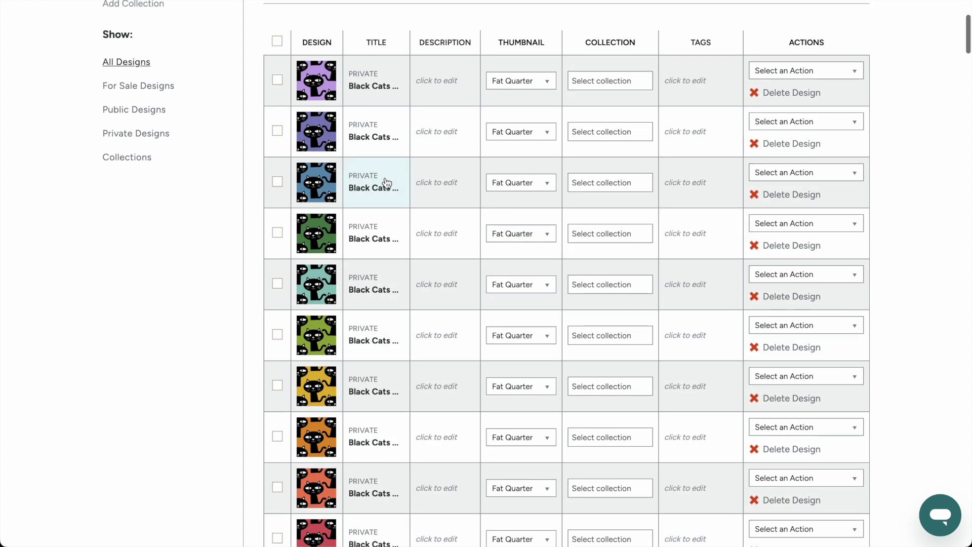
pyautogui.click(376, 186)
pyautogui.tripleClick(402, 173)
pyautogui.write('Black Cats Pattern on a Single Color')
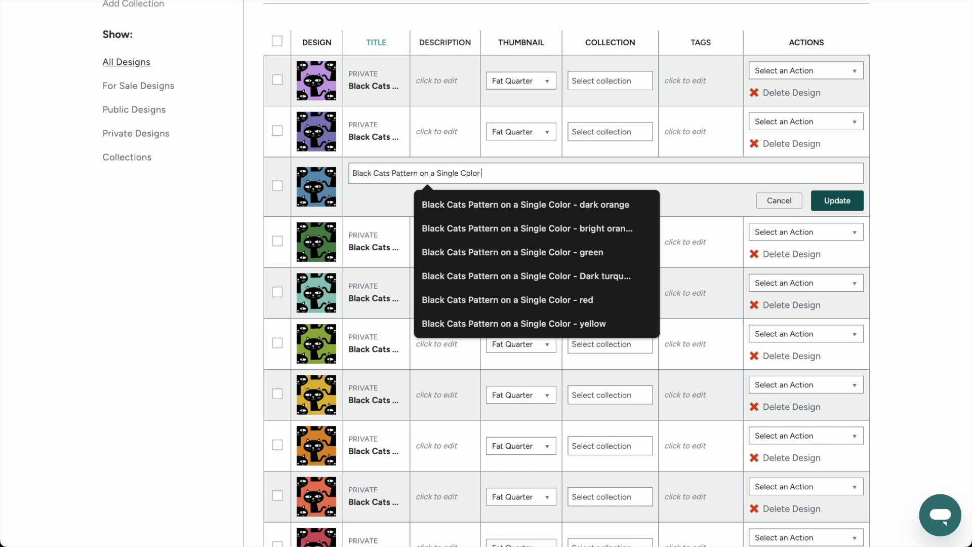
pyautogui.write('- dark blue')
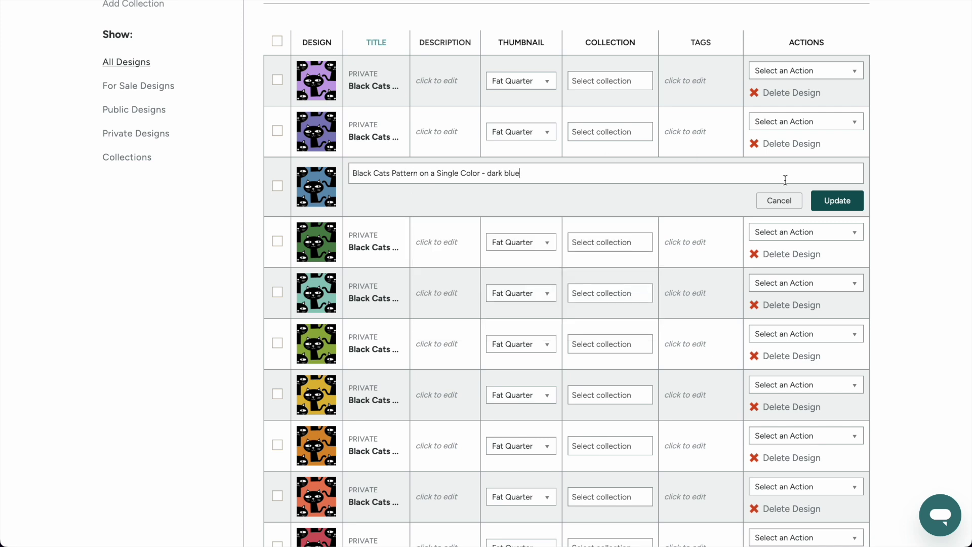
pyautogui.click(856, 203)
# Step: Rename the darker purple cat design "Black Cats Pattern on a Single Color - Dark purple" and save it
pyautogui.click(414, 145)
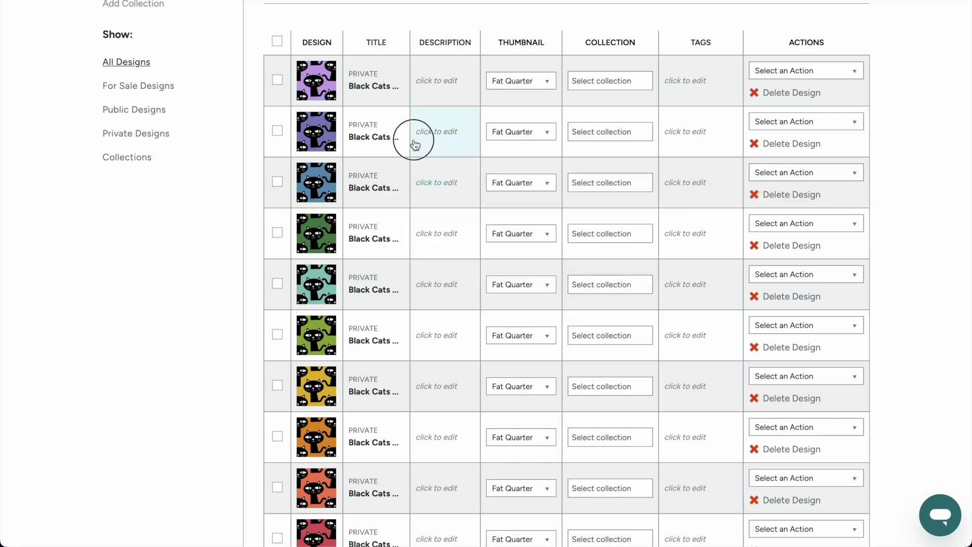
pyautogui.click(378, 146)
pyautogui.tripleClick(368, 123)
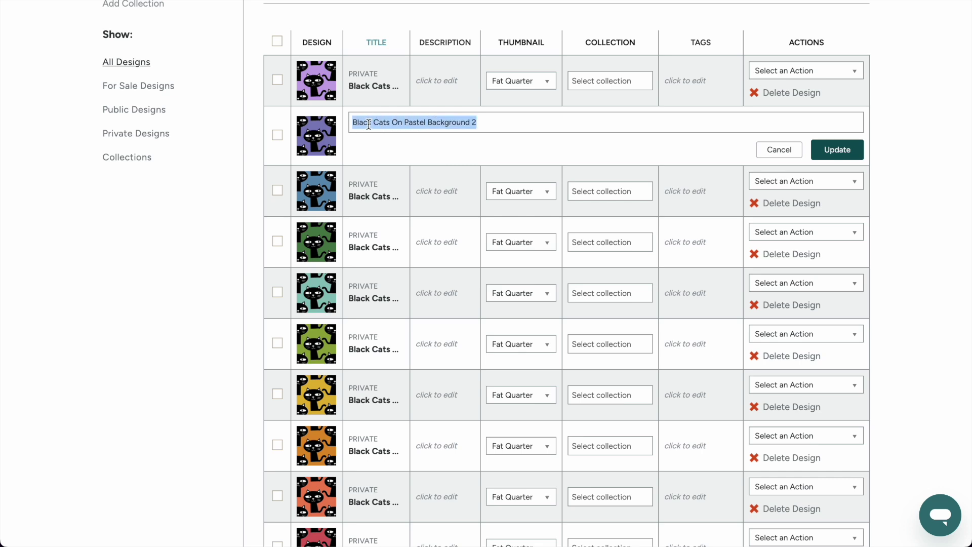
pyautogui.write('Black Cats Pattern on a Single Color')
pyautogui.write('- Dark pur')
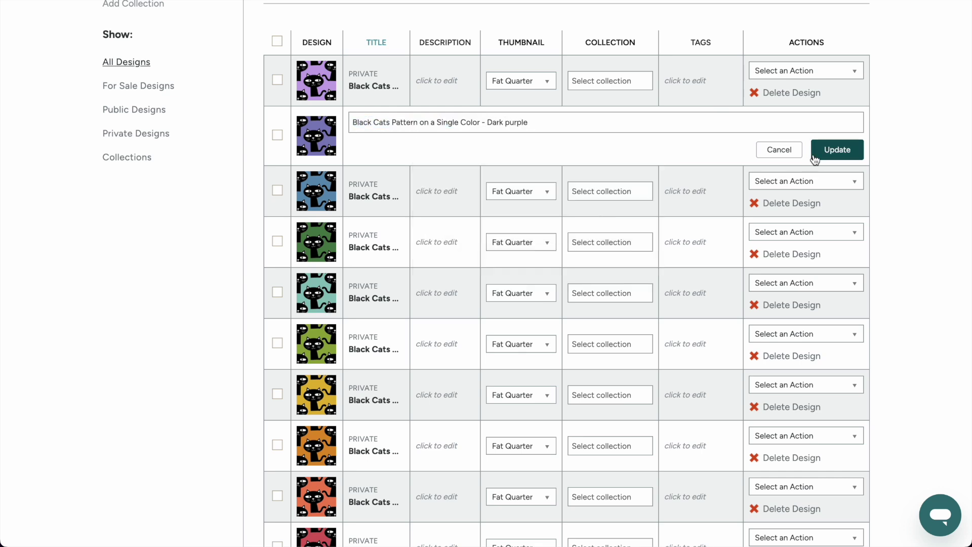
pyautogui.click(837, 150)
# Step: Rename the light purple cat design "Black Cats Pattern on a Single Color - pastel purple" and save it
pyautogui.click(354, 83)
pyautogui.tripleClick(389, 70)
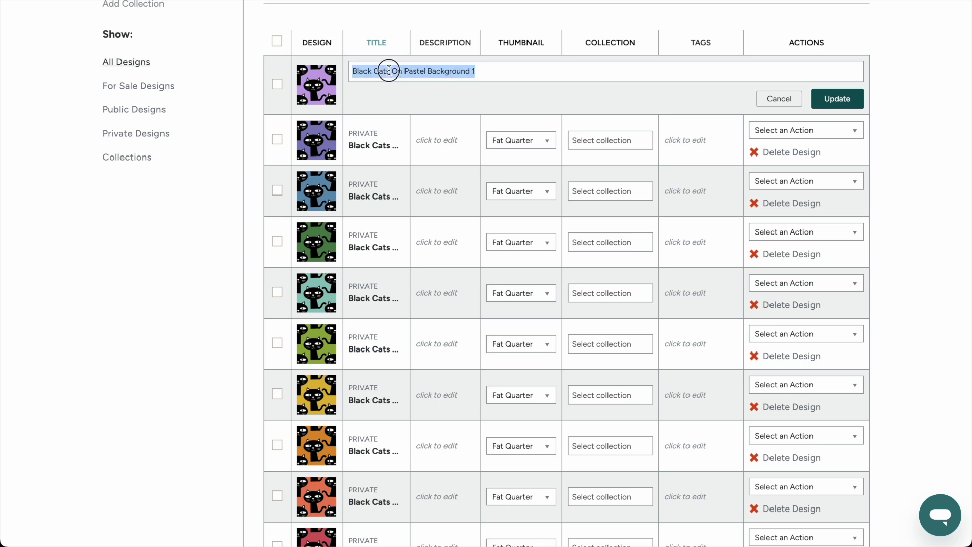
pyautogui.write('Black Cats Pattern on a Single Color')
pyautogui.write('- p')
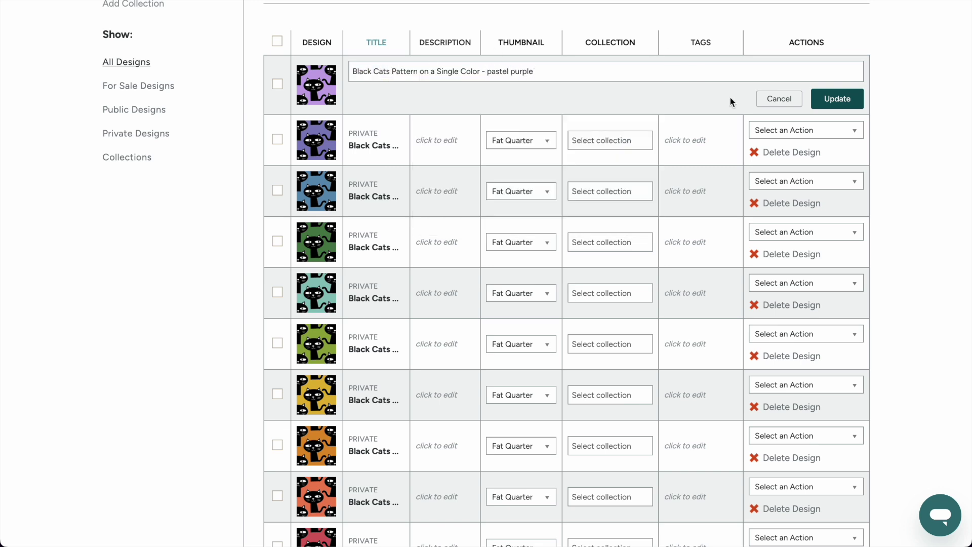
pyautogui.click(848, 109)
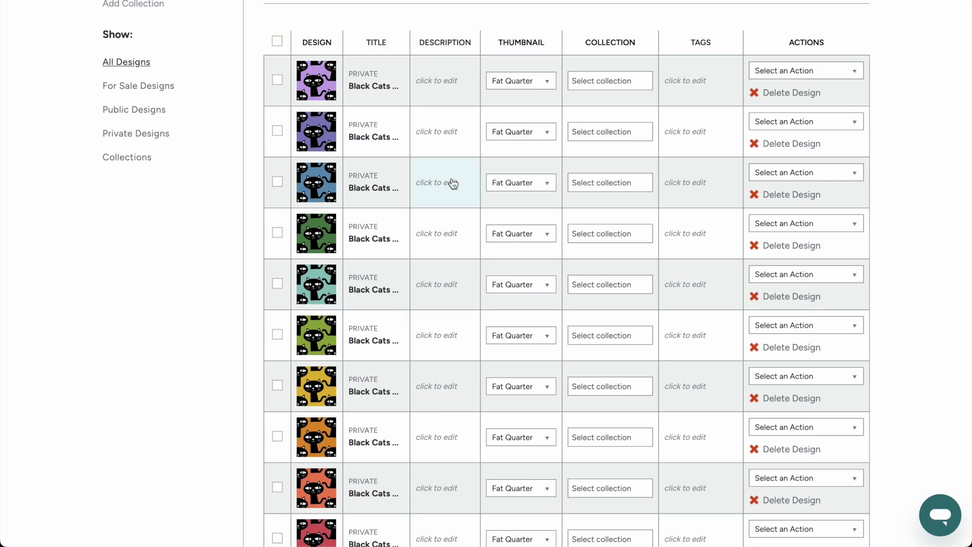
# Step: Switch to Notes and copy the description paragraph beginning "A simple black cat in a repeat pattern" from the black cats note
pyautogui.moveTo(354, 546)
pyautogui.click(158, 515)
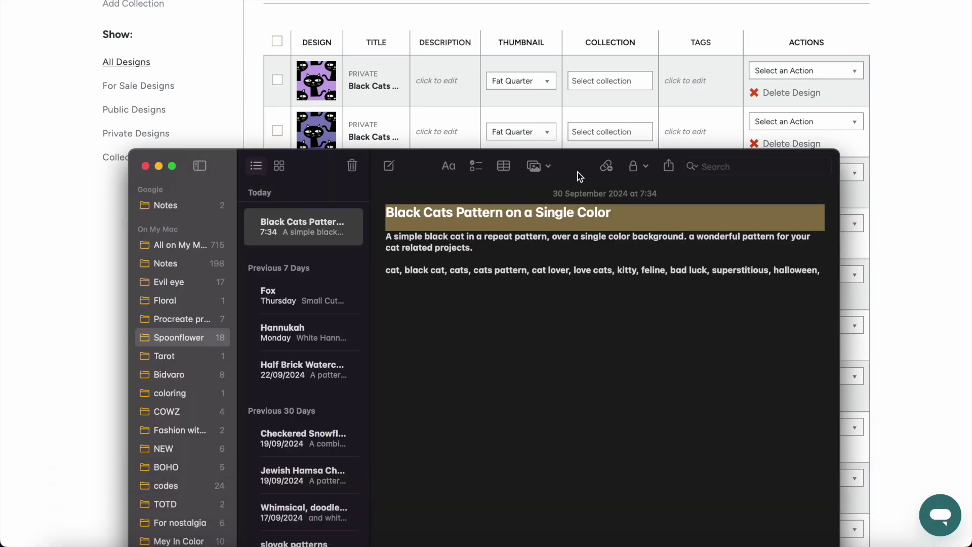
pyautogui.tripleClick(458, 242)
pyautogui.press('super+c')
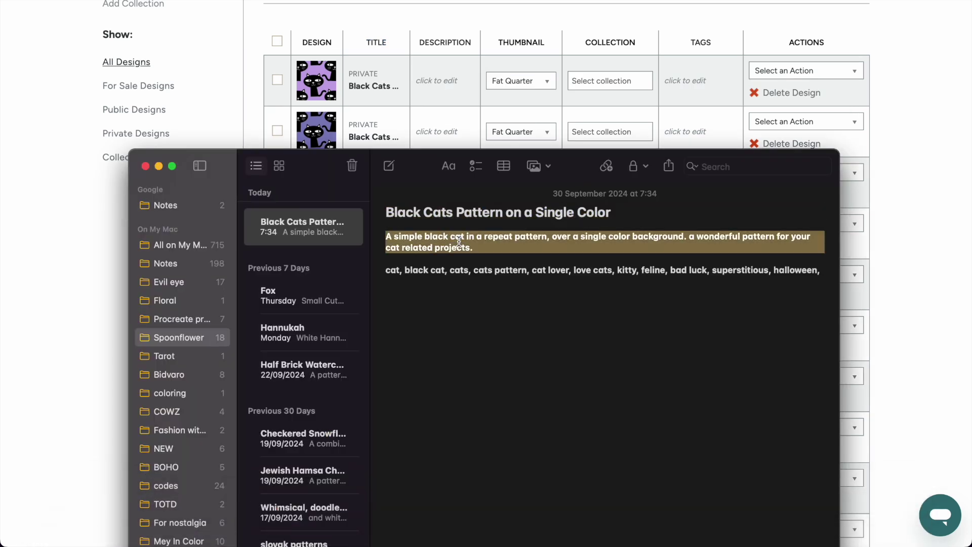
# Step: Return to the Spoonflower design library, paste the copied text as the pastel purple cat design's description and save it
pyautogui.click(102, 235)
pyautogui.click(445, 79)
pyautogui.press('super+v')
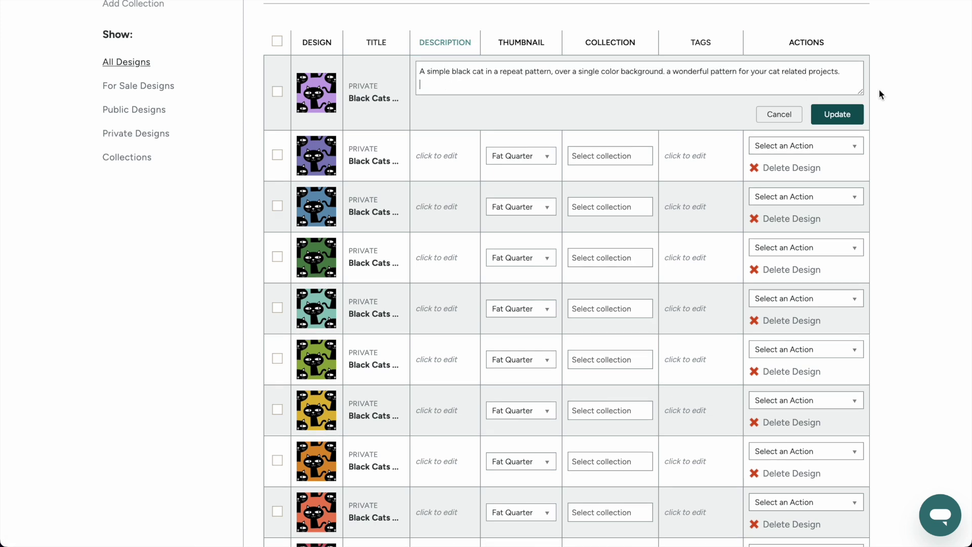
pyautogui.click(854, 113)
# Step: Paste the same description into the dark purple and dark blue cat designs and save each one
pyautogui.click(445, 131)
pyautogui.press('super+v')
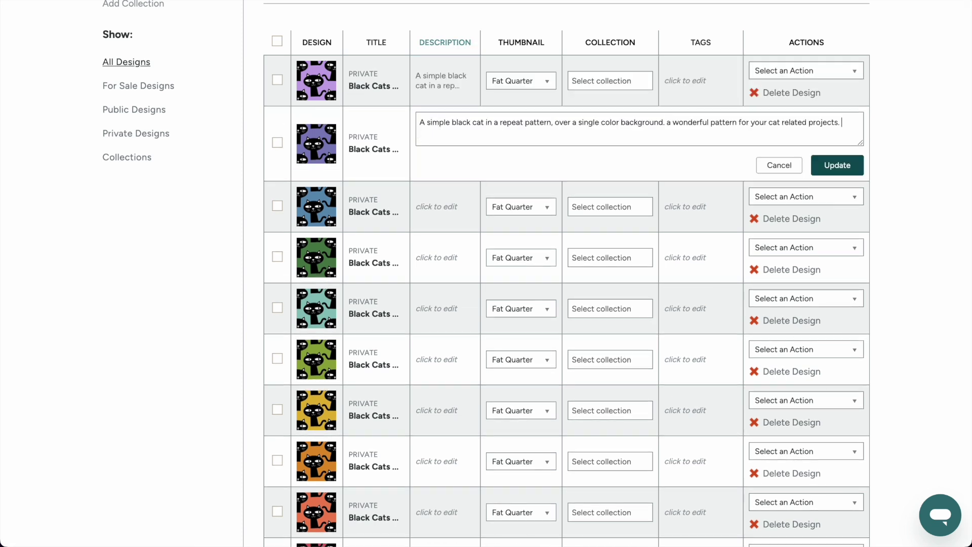
pyautogui.click(831, 166)
pyautogui.click(446, 182)
pyautogui.press('super+v')
pyautogui.click(836, 217)
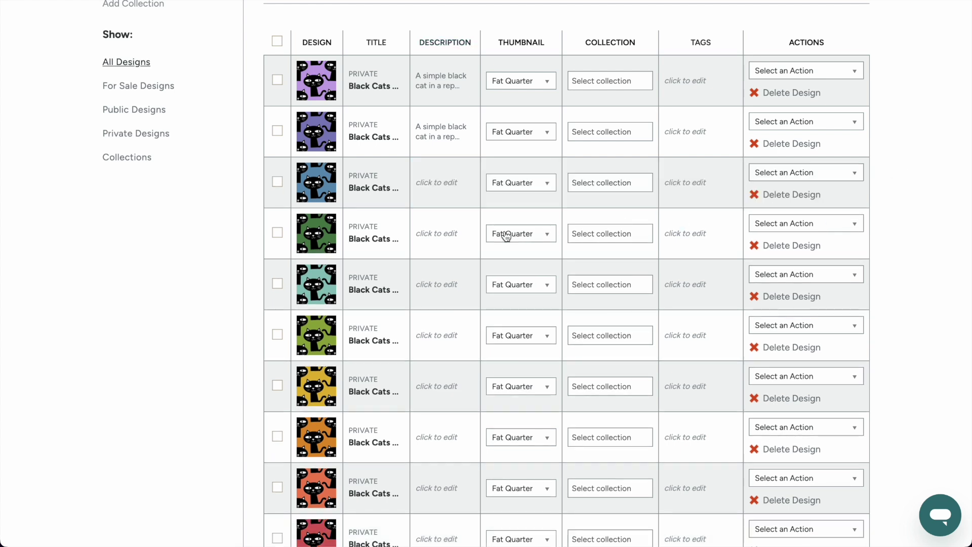
# Step: Paste the same description into the dark green and turquoise cat designs and save each one
pyautogui.click(448, 232)
pyautogui.press('super+v')
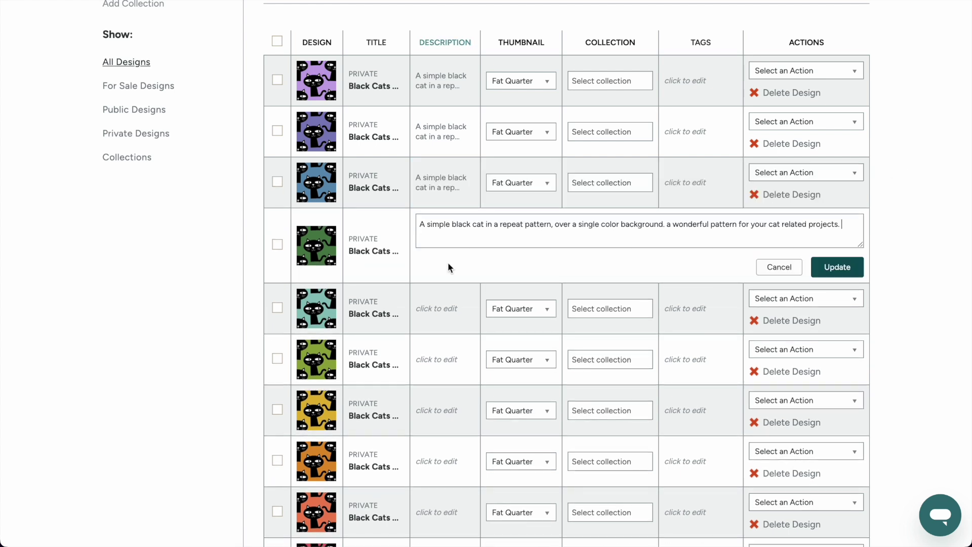
pyautogui.click(837, 267)
pyautogui.click(441, 289)
pyautogui.press('super+v')
pyautogui.click(833, 318)
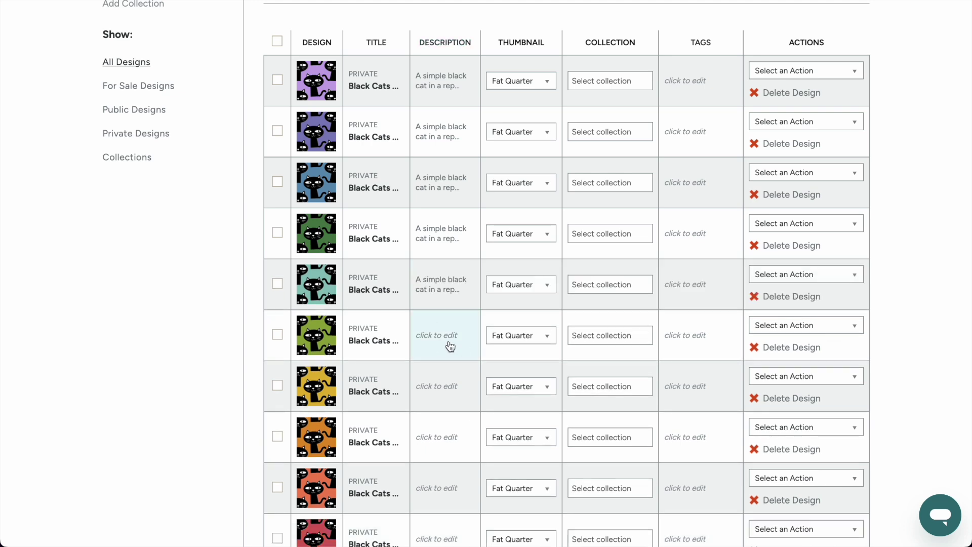
# Step: Paste the same description into the olive green and yellow cat designs and save each one
pyautogui.click(449, 342)
pyautogui.press('super+v')
pyautogui.click(815, 374)
pyautogui.click(450, 387)
pyautogui.press('super+v')
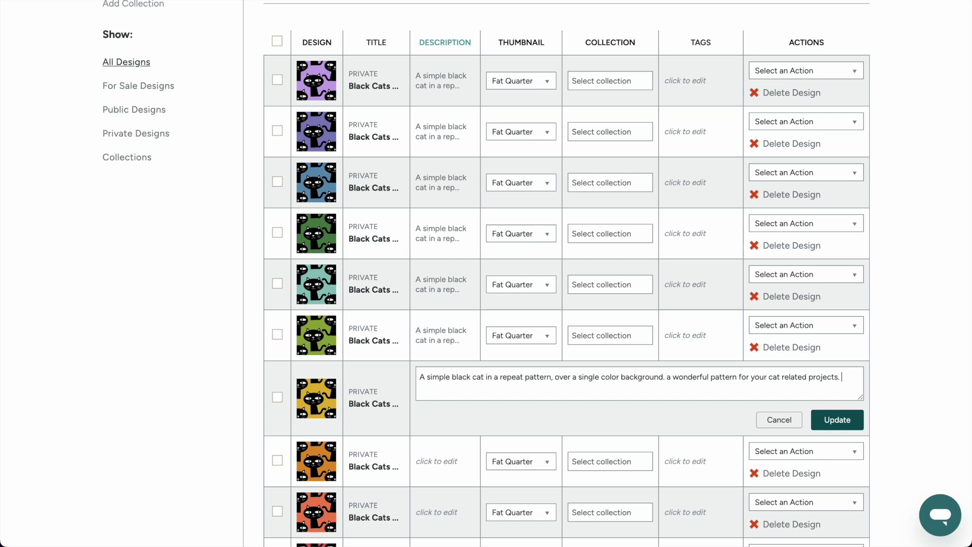
pyautogui.click(859, 413)
# Step: Paste the same description into the bright orange and dark orange cat designs and save each one
pyautogui.scroll(-2, 517, 298)
pyautogui.click(444, 347)
pyautogui.press('super+v')
pyautogui.click(851, 389)
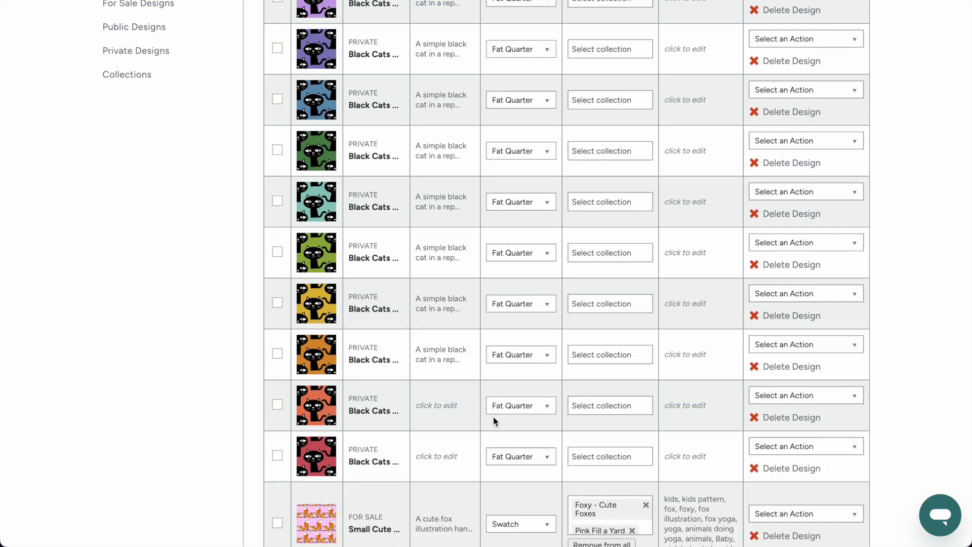
pyautogui.click(444, 400)
pyautogui.press('super+v')
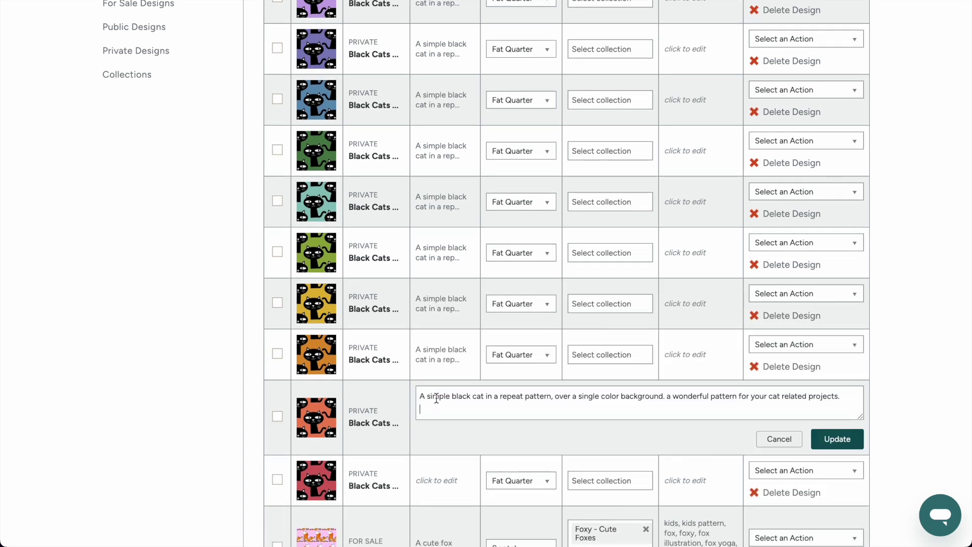
pyautogui.click(837, 439)
# Step: Paste the same description into the red cat design and save it
pyautogui.scroll(-2, 464, 400)
pyautogui.click(464, 400)
pyautogui.press('super+v')
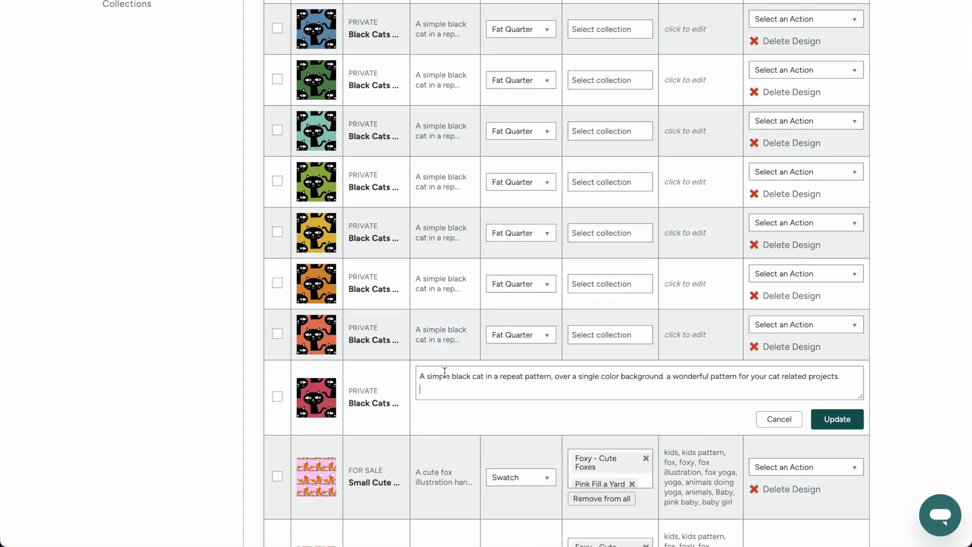
pyautogui.click(836, 419)
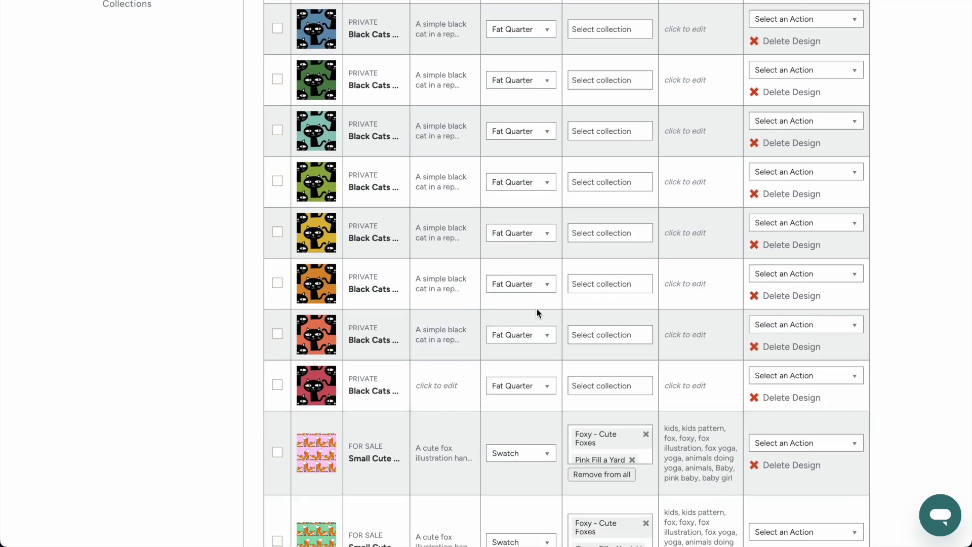
# Step: Add the pastel purple and dark purple cat designs to the Black Cats collection
pyautogui.scroll(3, 500, 296)
pyautogui.scroll(3, 500, 299)
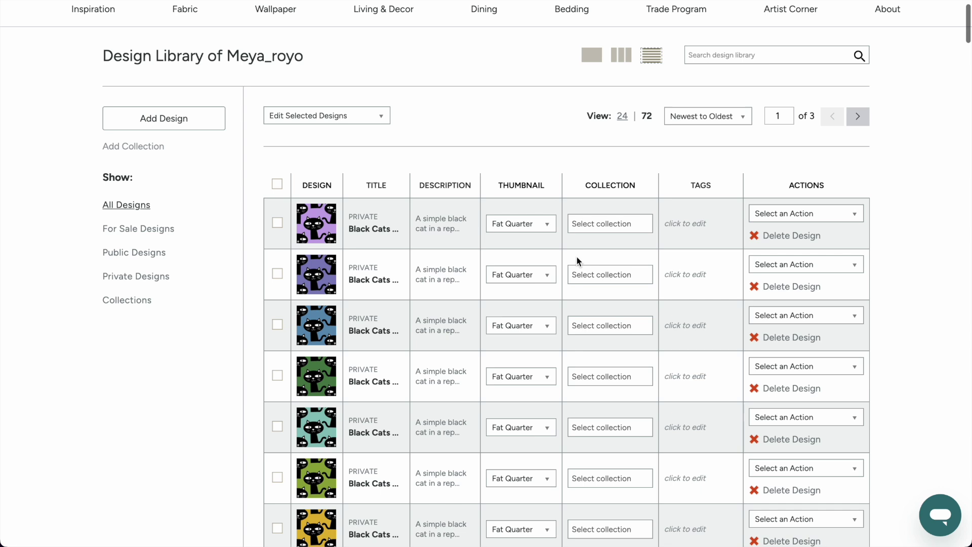
pyautogui.click(589, 225)
pyautogui.write('black')
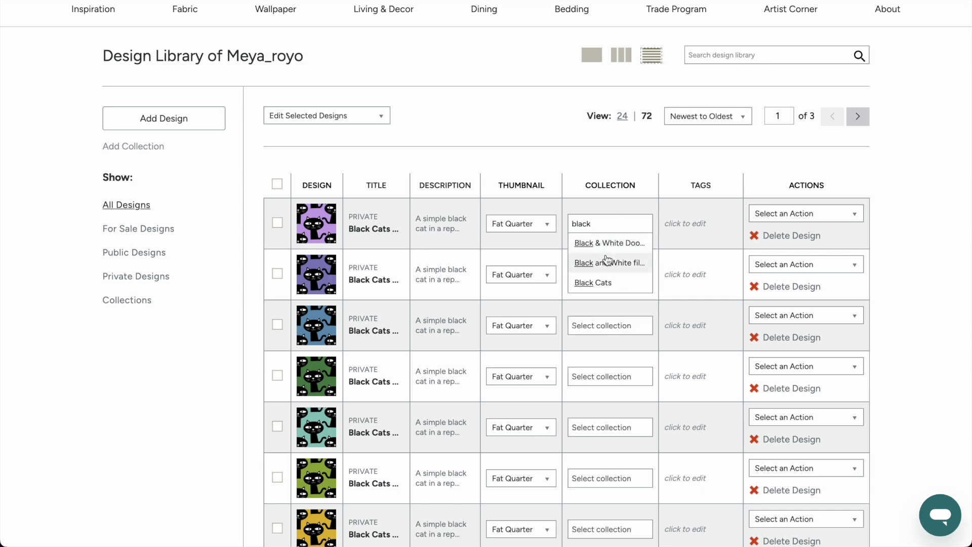
pyautogui.click(603, 281)
pyautogui.click(596, 274)
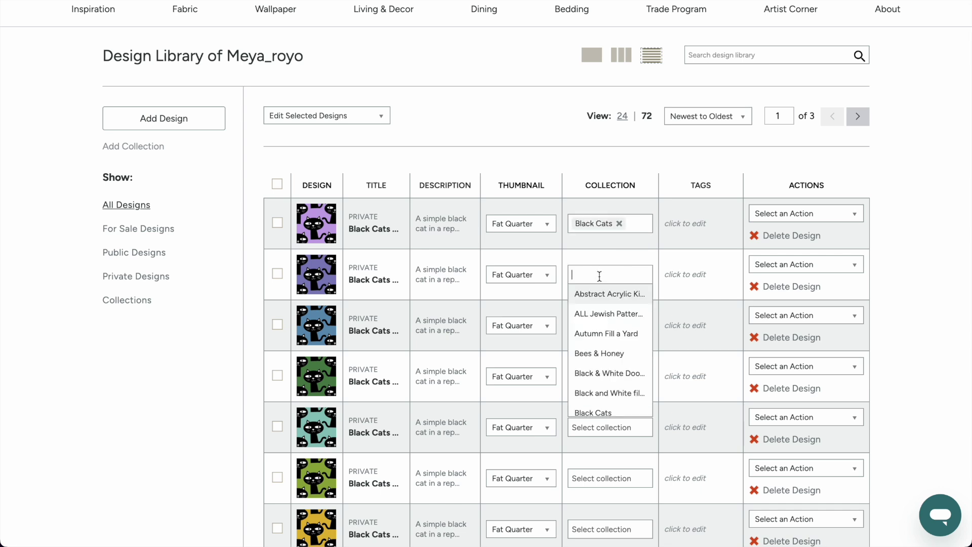
pyautogui.write('cat')
pyautogui.click(605, 298)
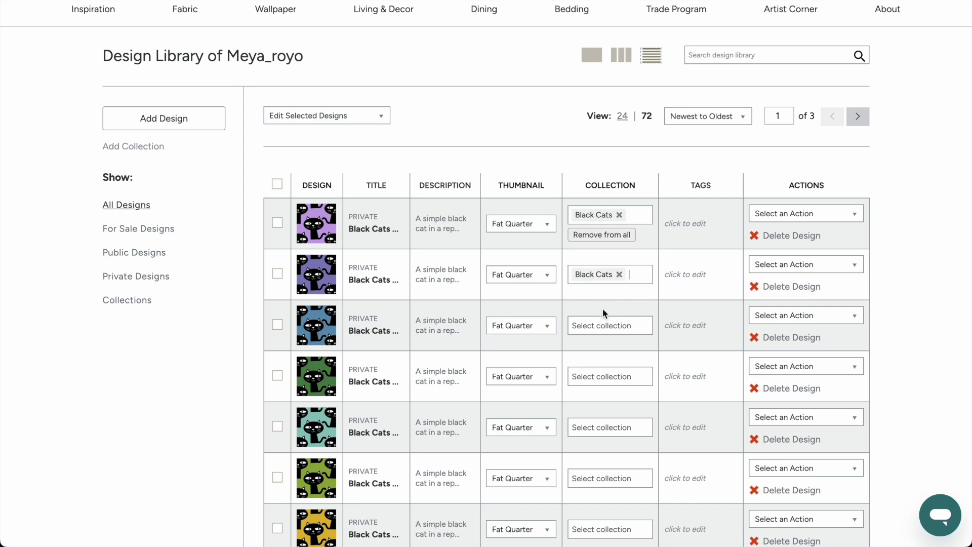
# Step: Add the dark blue and dark green cat designs to the Black Cats collection
pyautogui.click(594, 328)
pyautogui.write('cat')
pyautogui.click(603, 348)
pyautogui.click(595, 375)
pyautogui.write('cat')
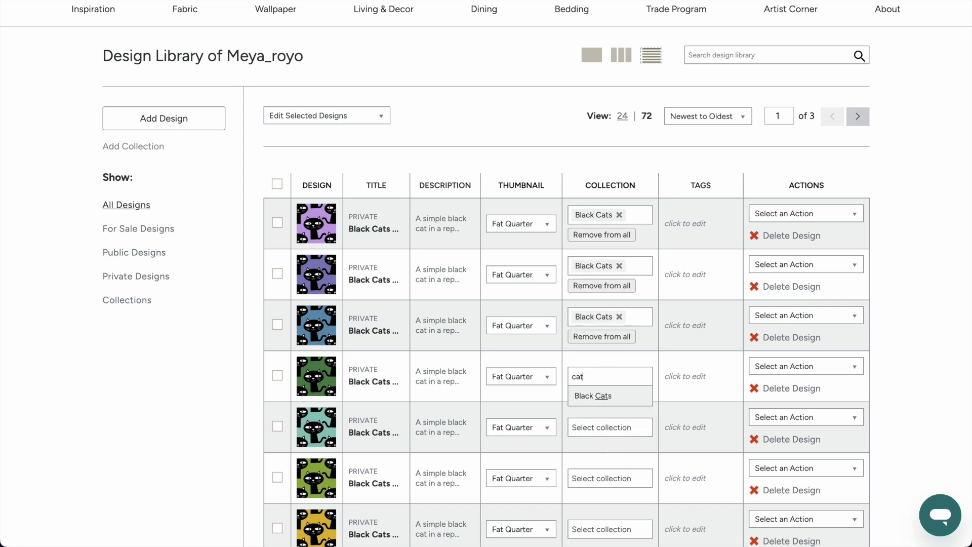
pyautogui.click(609, 399)
# Step: Add the turquoise and olive green cat designs to the Black Cats collection
pyautogui.click(609, 427)
pyautogui.write('cat')
pyautogui.click(623, 447)
pyautogui.click(614, 476)
pyautogui.write('ck Cat')
pyautogui.click(617, 498)
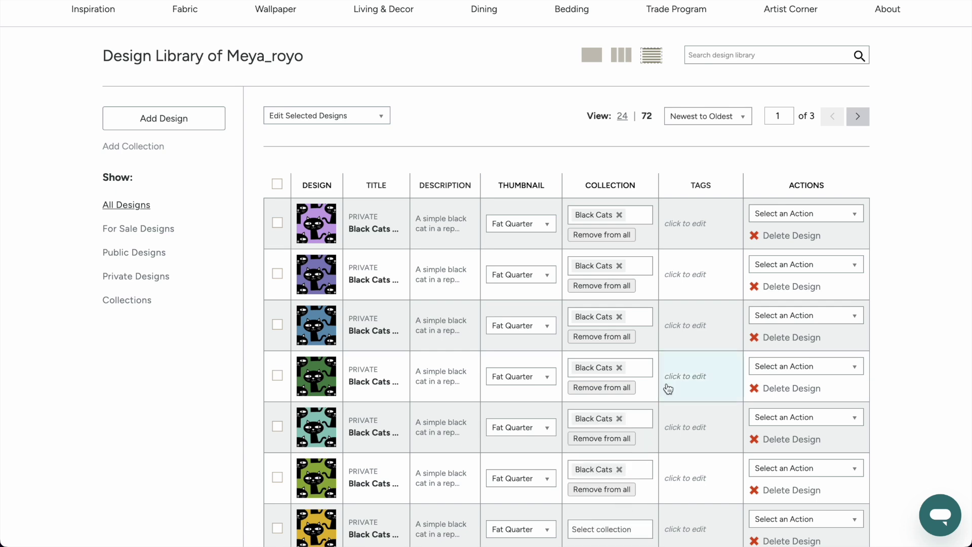
# Step: Add the yellow and bright orange cat designs to the Black Cats collection
pyautogui.scroll(-3, 634, 426)
pyautogui.click(599, 387)
pyautogui.write('cat')
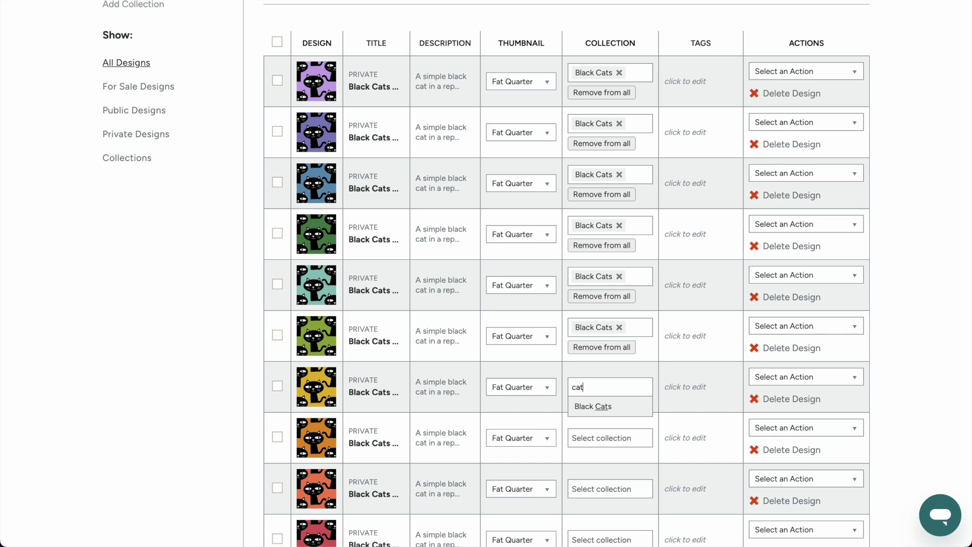
pyautogui.click(605, 407)
pyautogui.click(599, 437)
pyautogui.write('cat')
pyautogui.click(605, 458)
# Step: Add the dark orange and red cat designs to the Black Cats collection
pyautogui.click(599, 488)
pyautogui.write('cat')
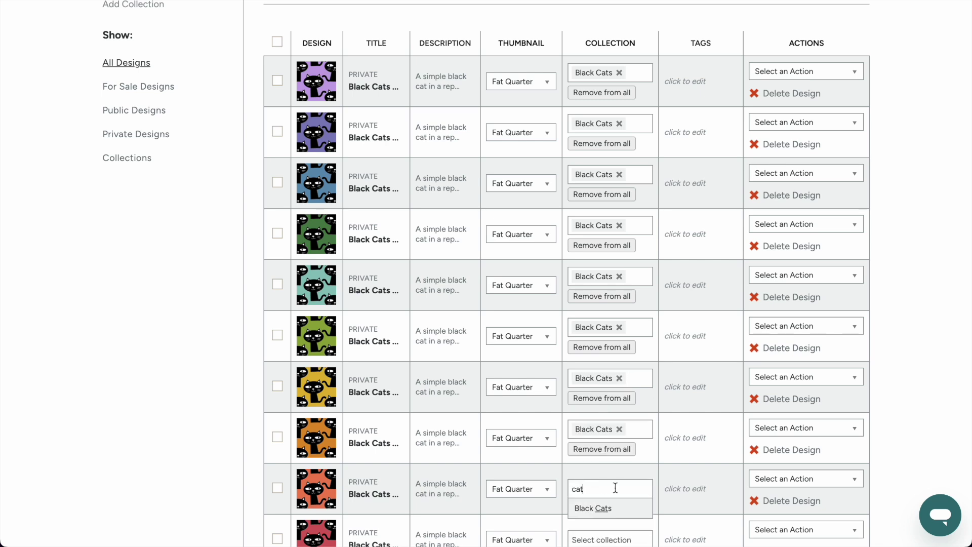
pyautogui.click(608, 511)
pyautogui.scroll(-2, 593, 454)
pyautogui.click(597, 429)
pyautogui.write('cat')
pyautogui.click(616, 440)
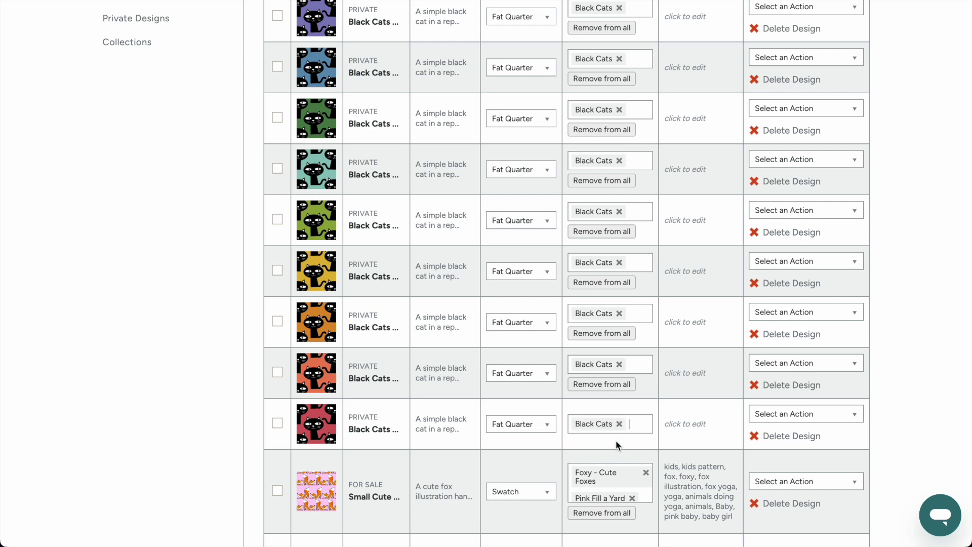
# Step: Switch to Notes and copy the full tag line, from cat to halloween, in the Black Cats Pattern note
pyautogui.scroll(3, 729, 423)
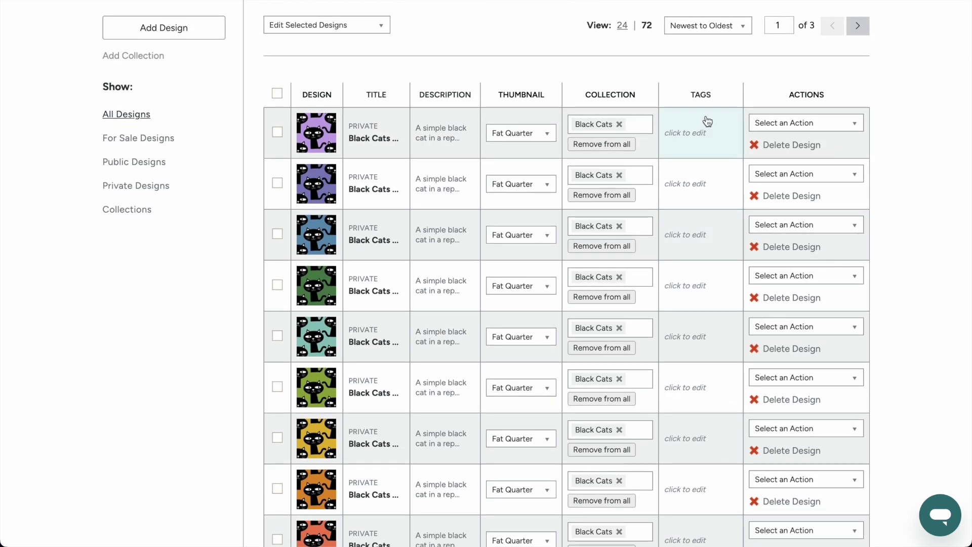
pyautogui.click(168, 514)
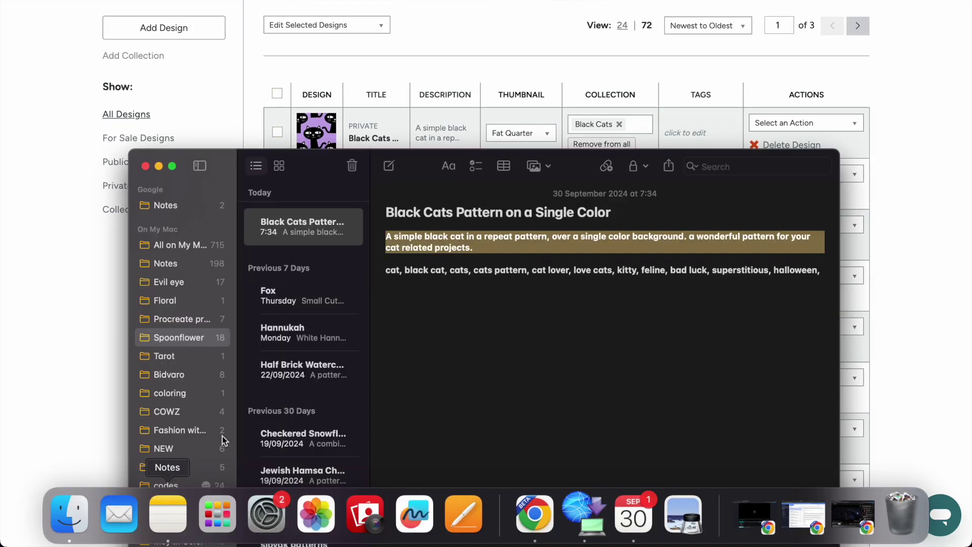
pyautogui.tripleClick(490, 269)
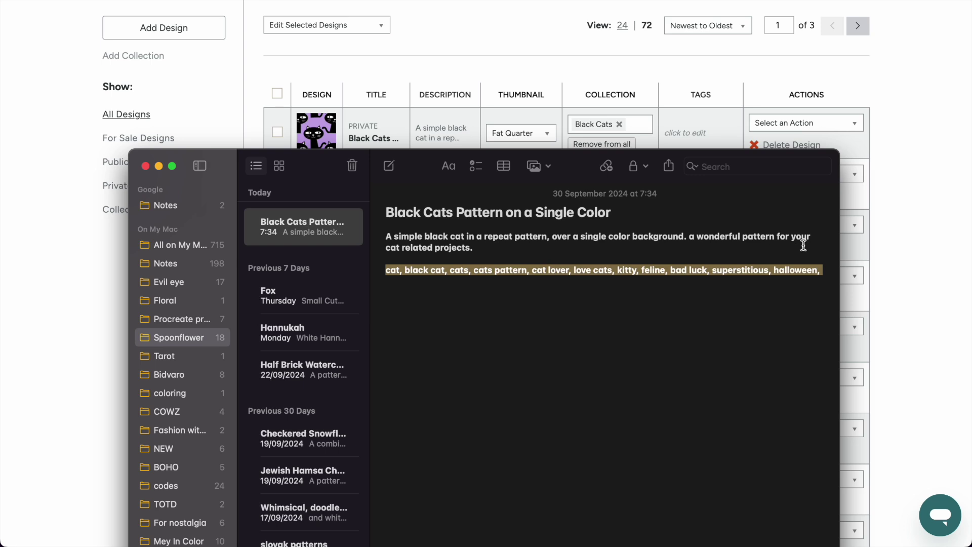
pyautogui.click(393, 270)
pyautogui.click(424, 273)
pyautogui.click(453, 272)
pyautogui.click(546, 271)
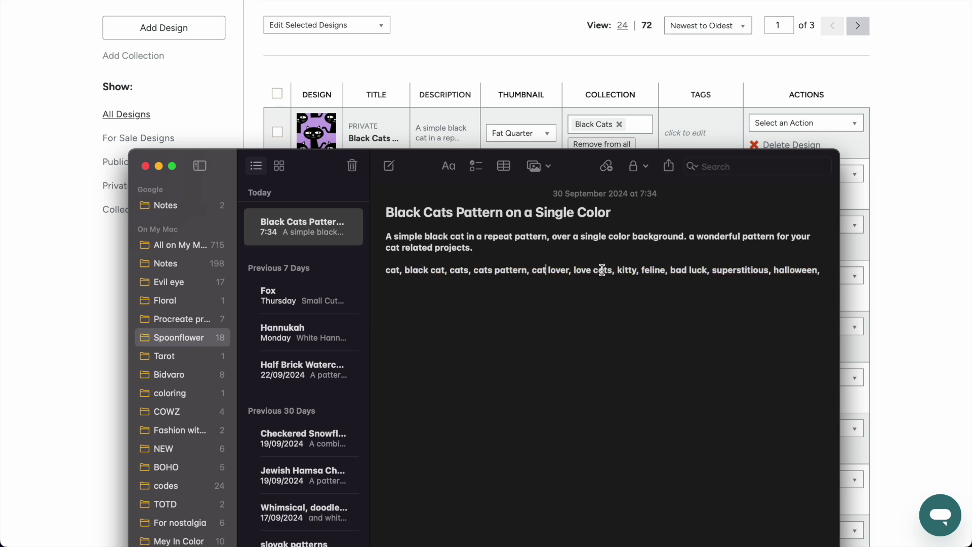
pyautogui.click(690, 271)
pyautogui.moveTo(824, 270); pyautogui.dragTo(378, 270)
pyautogui.hotkey('ctrl', 'c')
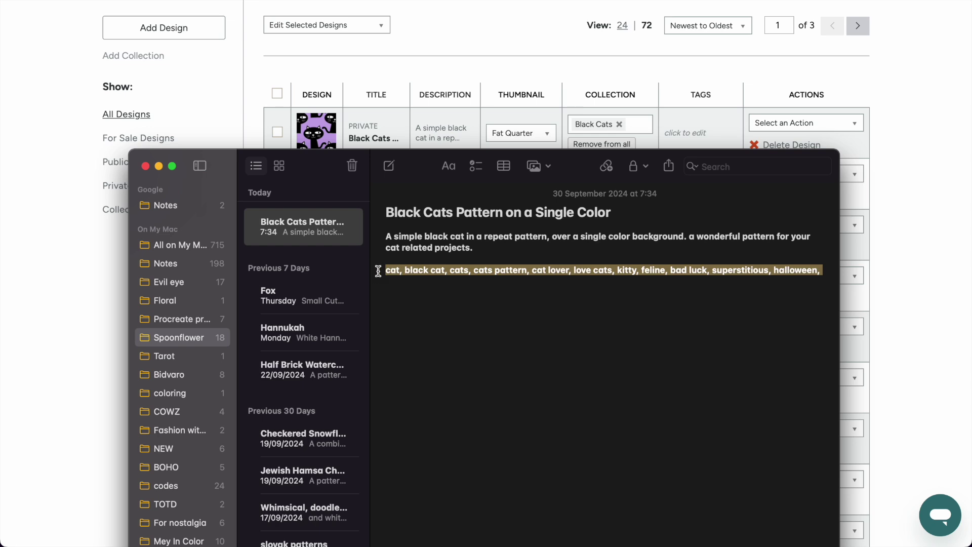
# Step: Return to the Spoonflower design list and add the copied tags plus "purple cat" and "pastel purple" to the pastel purple cat design
pyautogui.click(965, 219)
pyautogui.click(694, 130)
pyautogui.hotkey('ctrl', 'v')
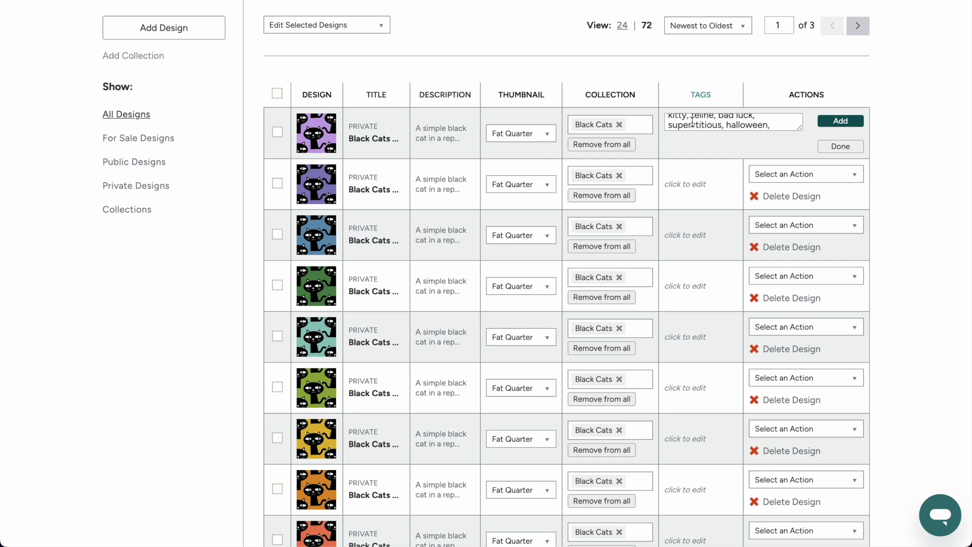
pyautogui.write('pastel cat, pastel purple,')
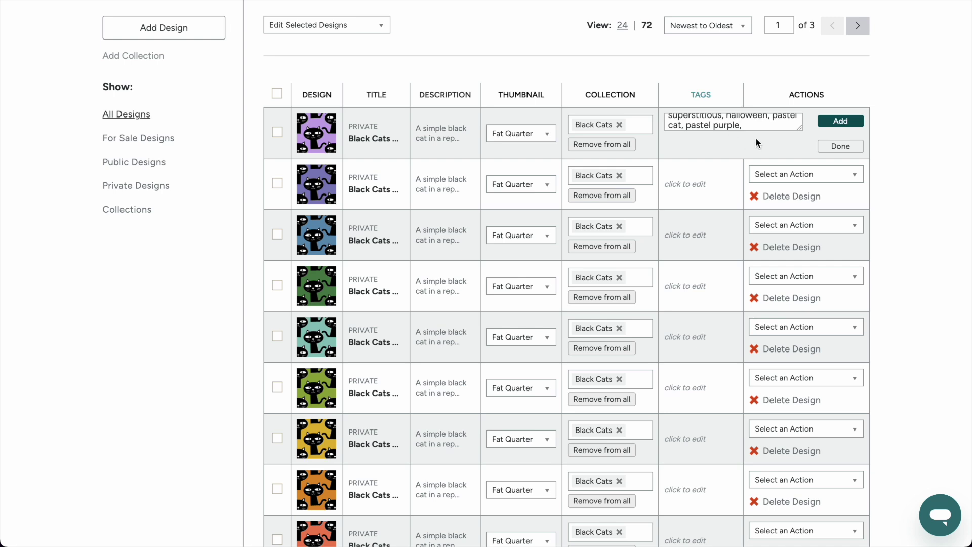
pyautogui.doubleClick(782, 114)
pyautogui.write('purpl')
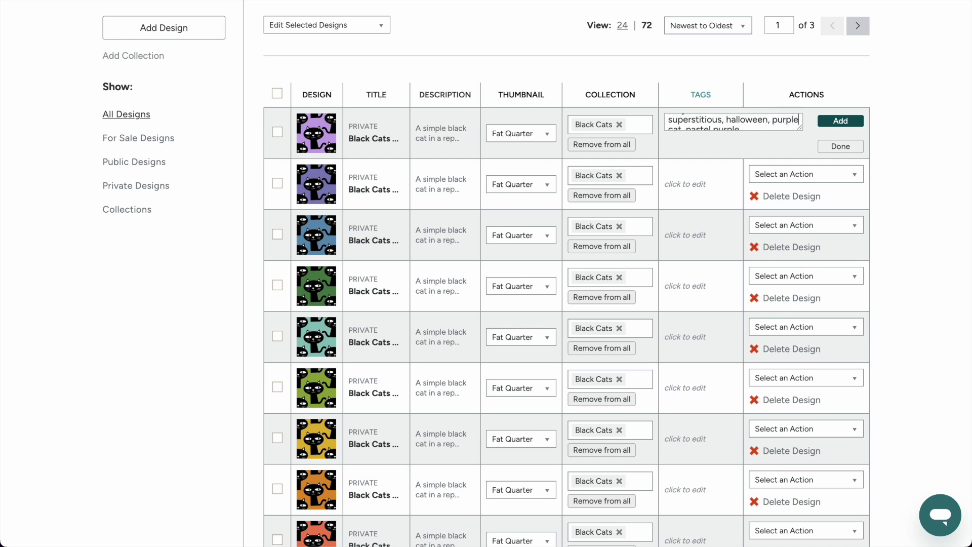
pyautogui.click(854, 125)
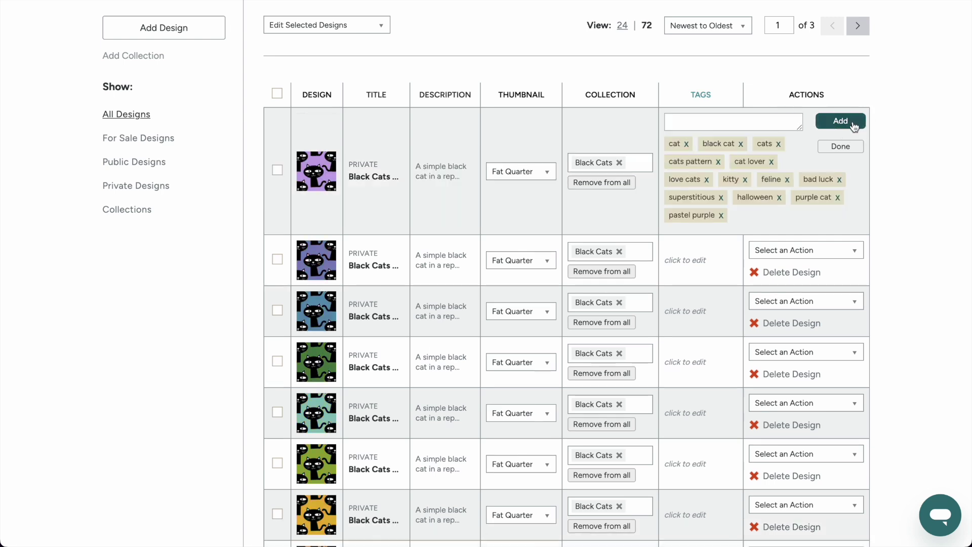
pyautogui.click(840, 147)
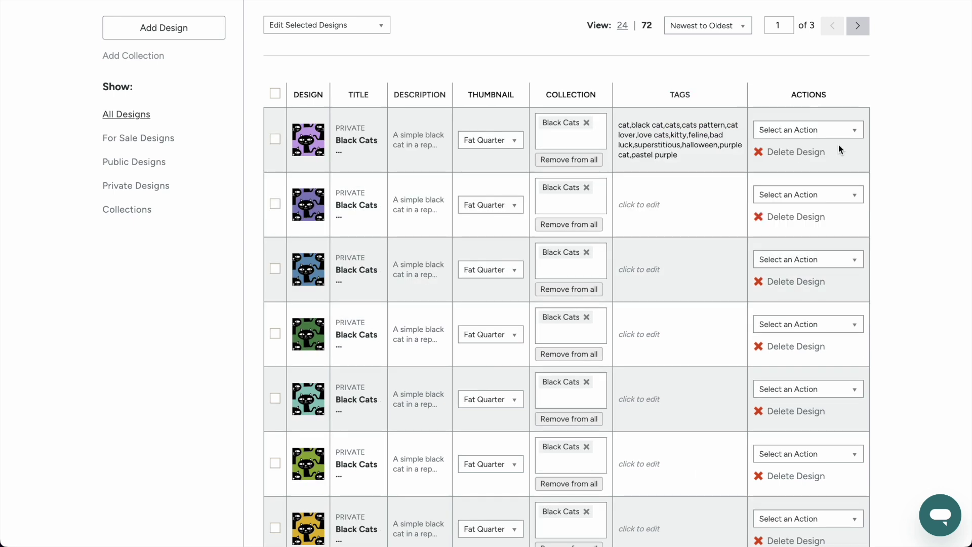
# Step: Add the copied tags plus "purple cat" and "dark purple" to the dark purple cat design
pyautogui.click(648, 203)
pyautogui.hotkey('ctrl', 'v')
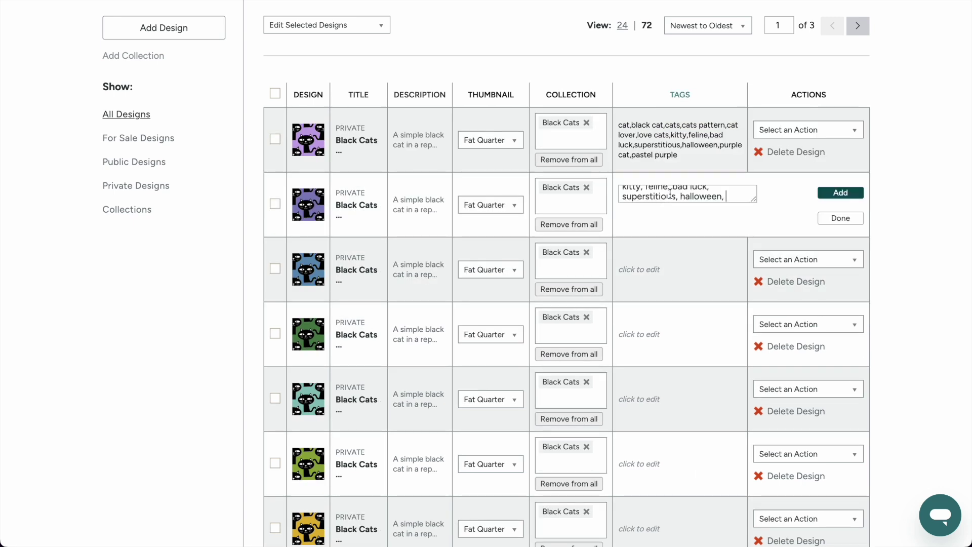
pyautogui.write('purple cat, dark purple,')
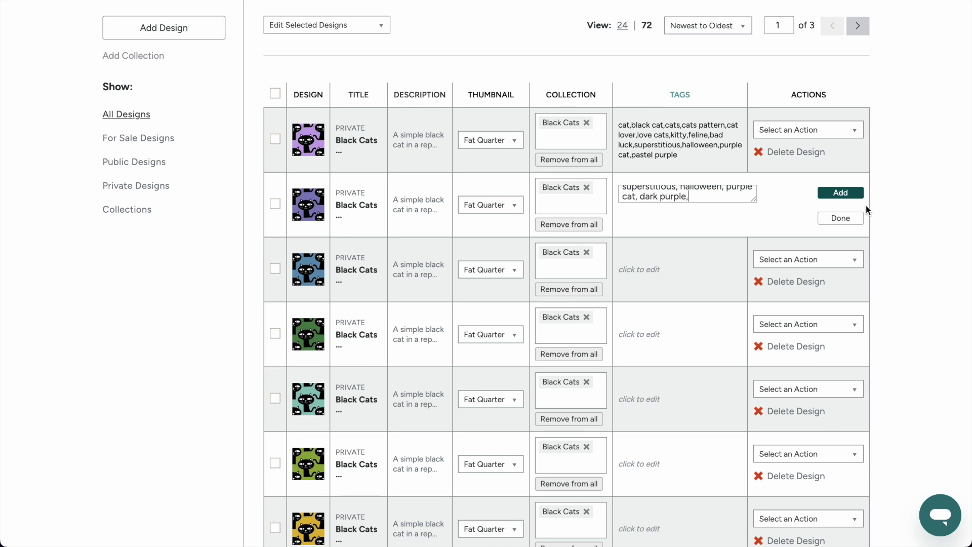
pyautogui.click(837, 194)
pyautogui.click(840, 212)
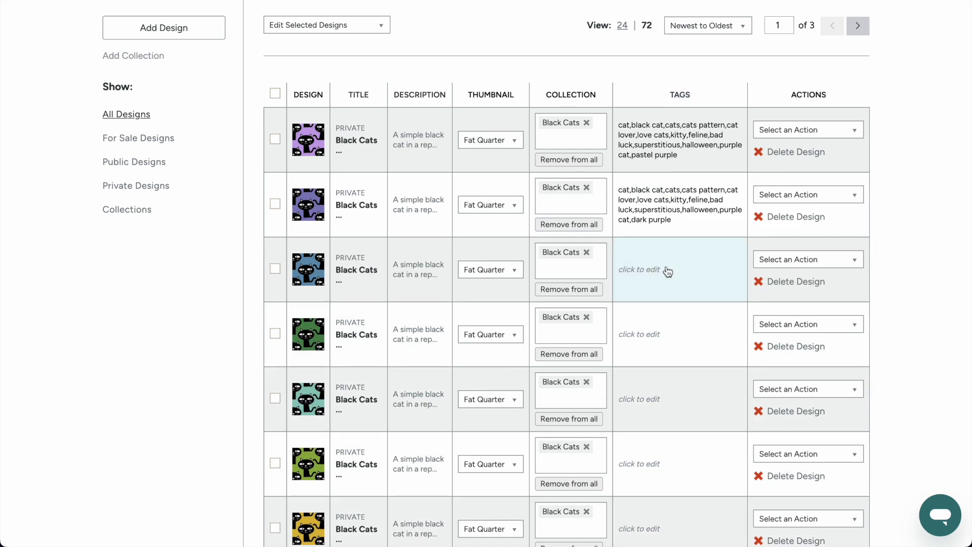
# Step: Add the copied tags plus "blue cat" and "dark blue" to the dark blue cat design
pyautogui.click(655, 270)
pyautogui.write('kitty, feline, bad luck, superstitious, halloween,')
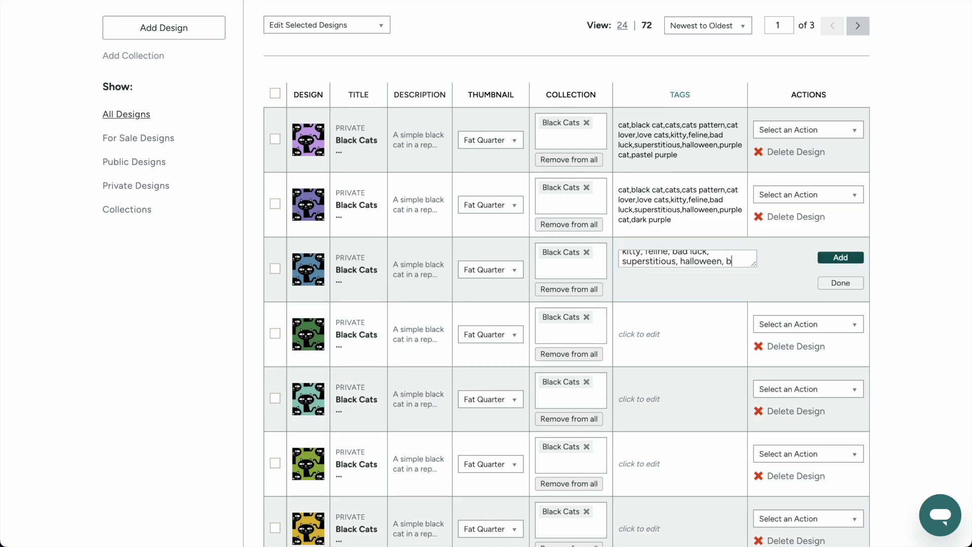
pyautogui.write('cat, dark blue,')
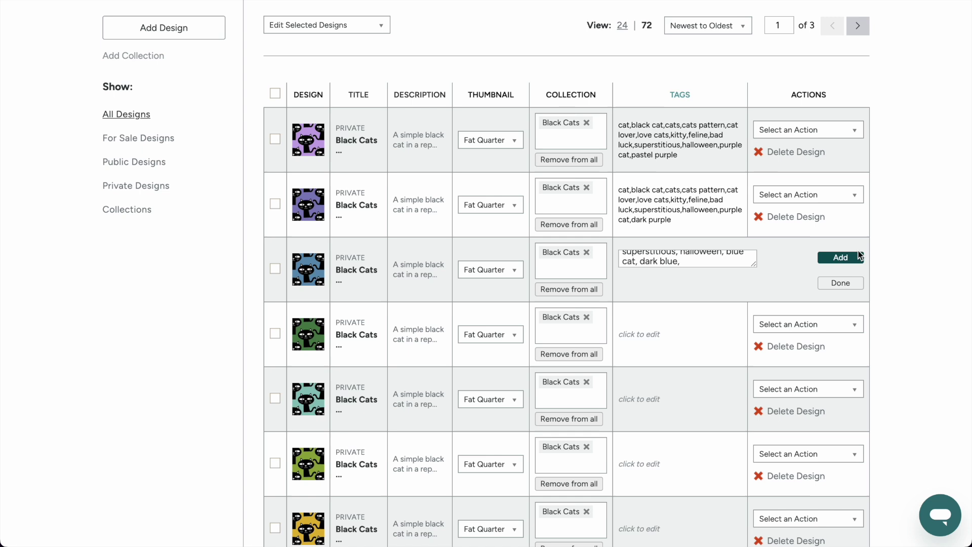
pyautogui.click(859, 256)
pyautogui.click(841, 281)
# Step: Add the copied tags plus "green cat" and "dark green" to the dark green cat design, and open the turquoise design's tags for editing
pyautogui.click(650, 339)
pyautogui.hotkey('ctrl', 'v')
pyautogui.write('green c')
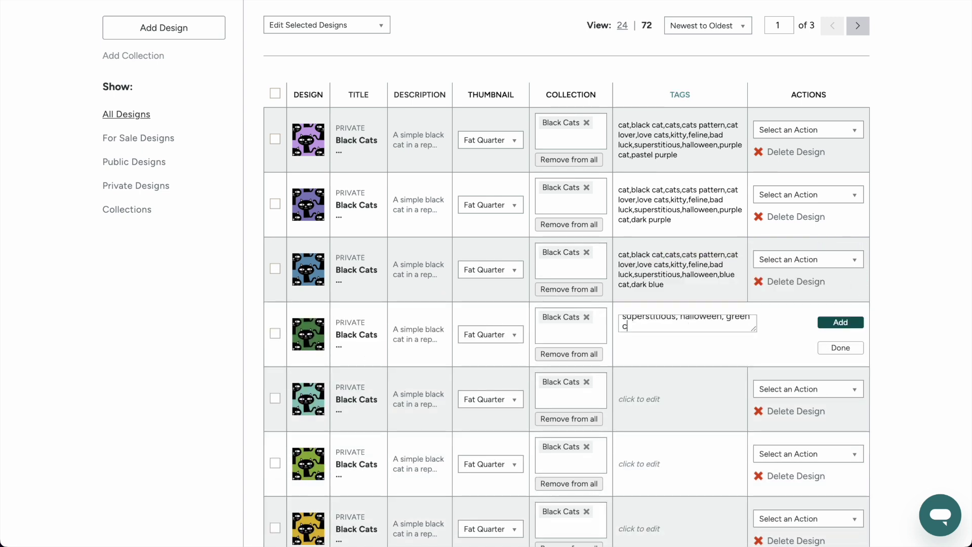
pyautogui.write('at, dark green,')
pyautogui.click(841, 323)
pyautogui.scroll(-2, 841, 304)
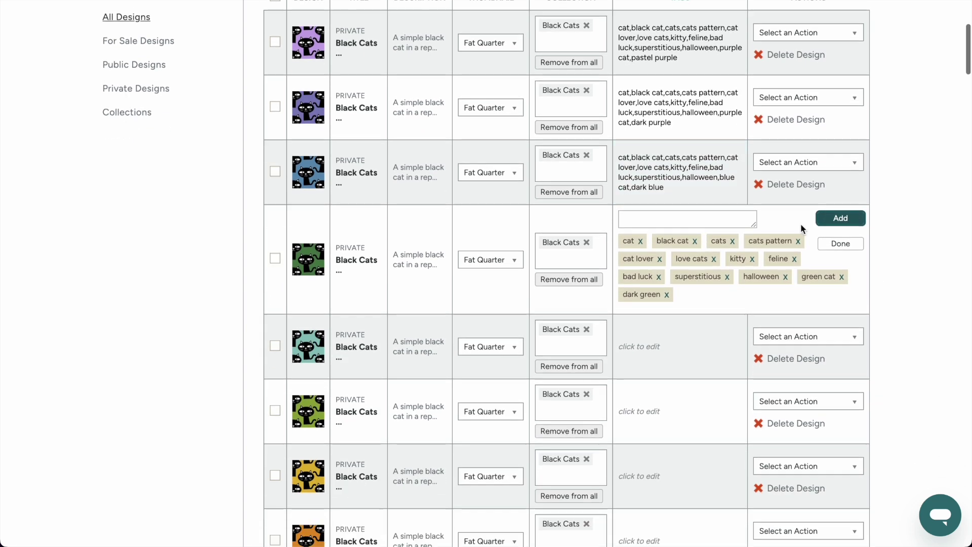
pyautogui.click(849, 244)
pyautogui.click(645, 305)
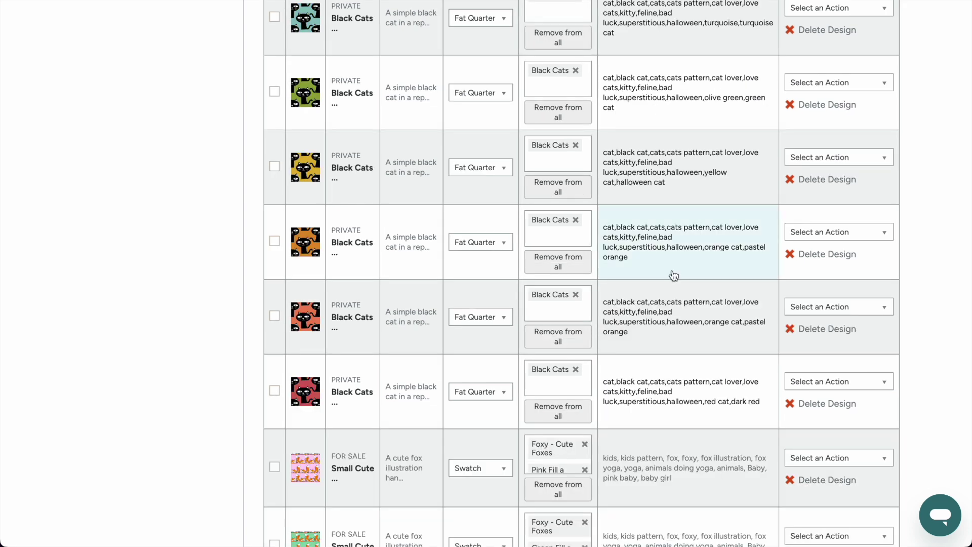
# Step: Look over the tags of the cat designs and open the pastel purple cat design's edit page
pyautogui.scroll(5, 673, 276)
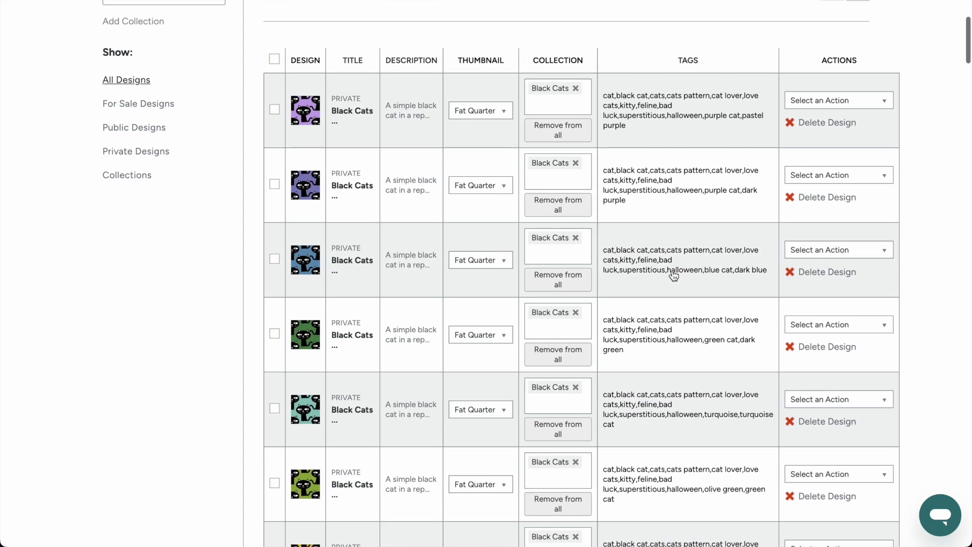
pyautogui.scroll(1, 673, 275)
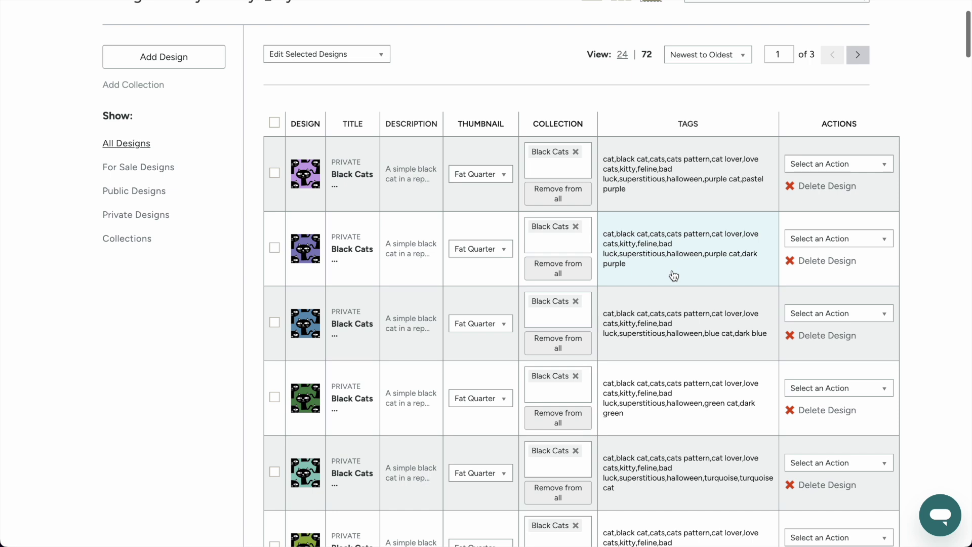
pyautogui.scroll(-1, 673, 276)
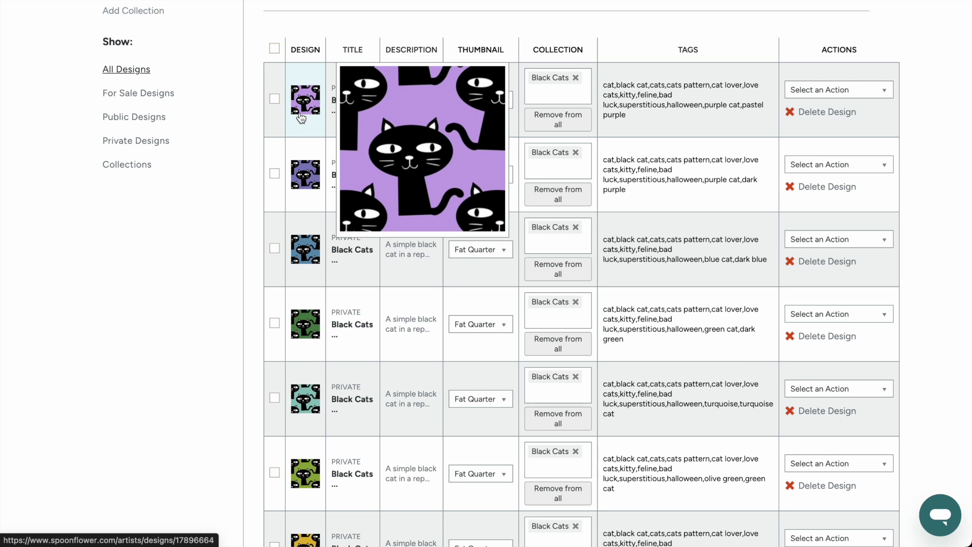
pyautogui.click(301, 117)
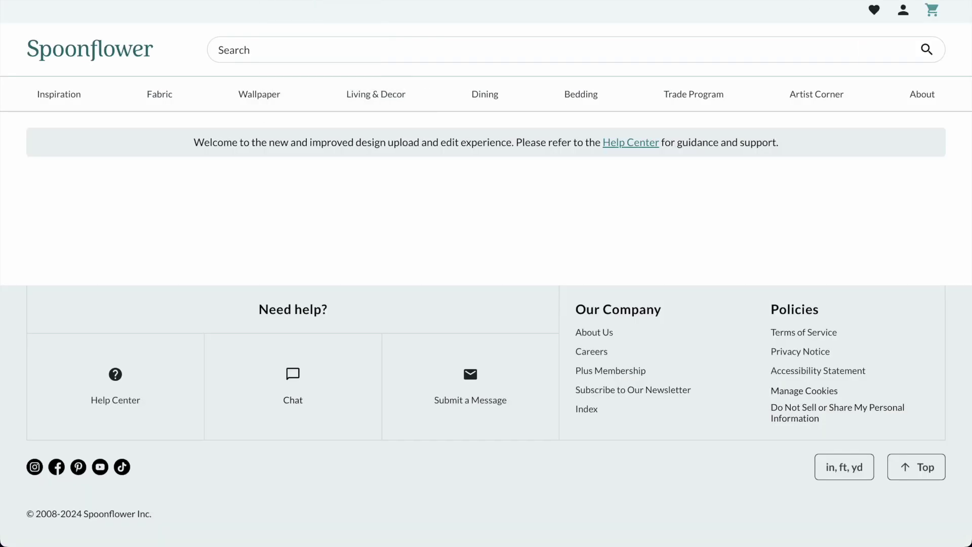
pyautogui.scroll(-5, 449, 184)
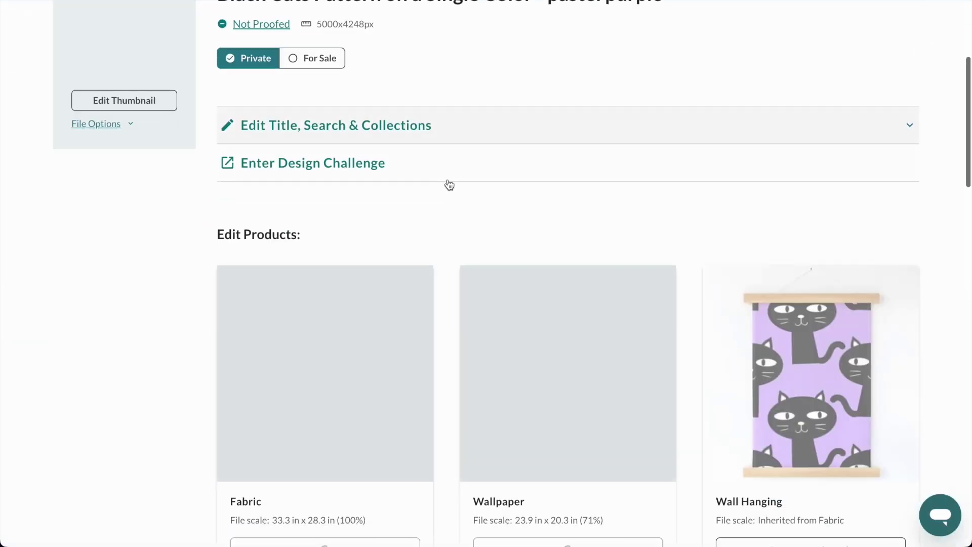
# Step: Expand the pastel purple design's title, search and collections details, examine them, and collapse the section
pyautogui.click(403, 136)
pyautogui.scroll(-9, 455, 159)
pyautogui.scroll(-5, 470, 169)
pyautogui.scroll(15, 469, 169)
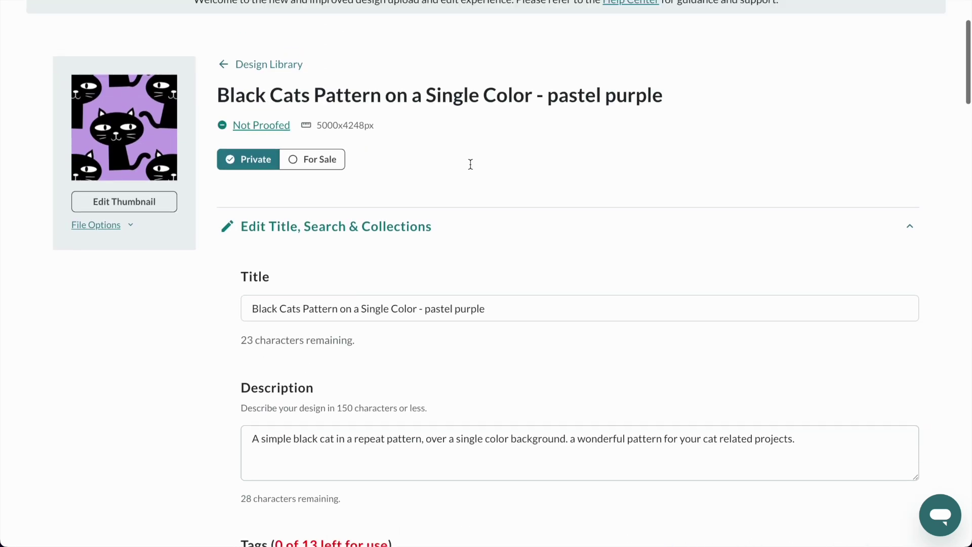
pyautogui.scroll(2, 471, 164)
pyautogui.click(312, 299)
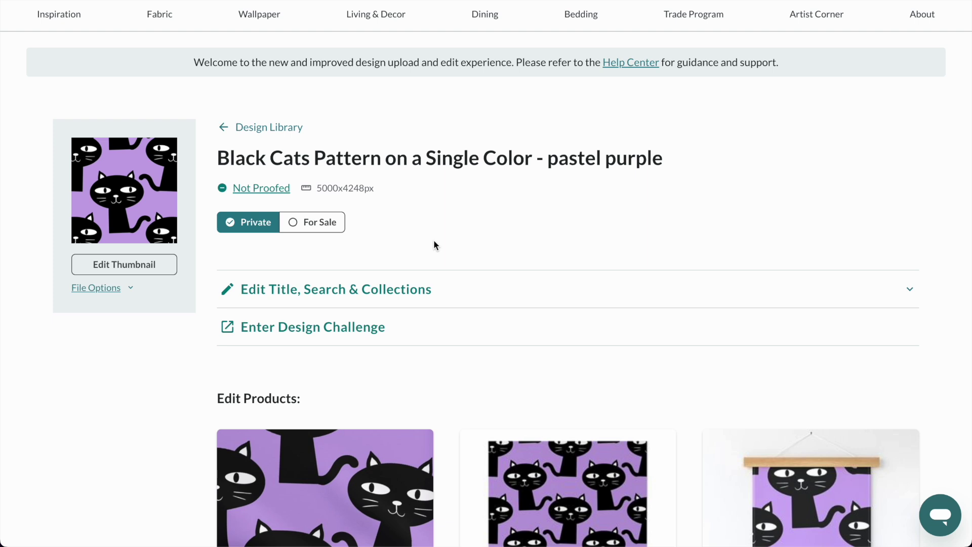
# Step: Set the pastel purple design's fabric scale to 49% with the basic repeat and save it
pyautogui.scroll(-5, 433, 242)
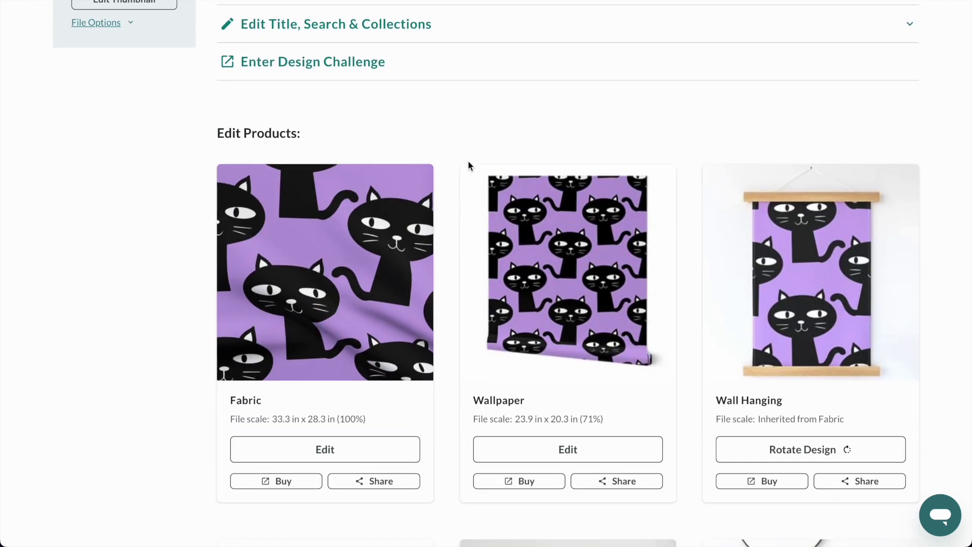
pyautogui.scroll(-2, 468, 160)
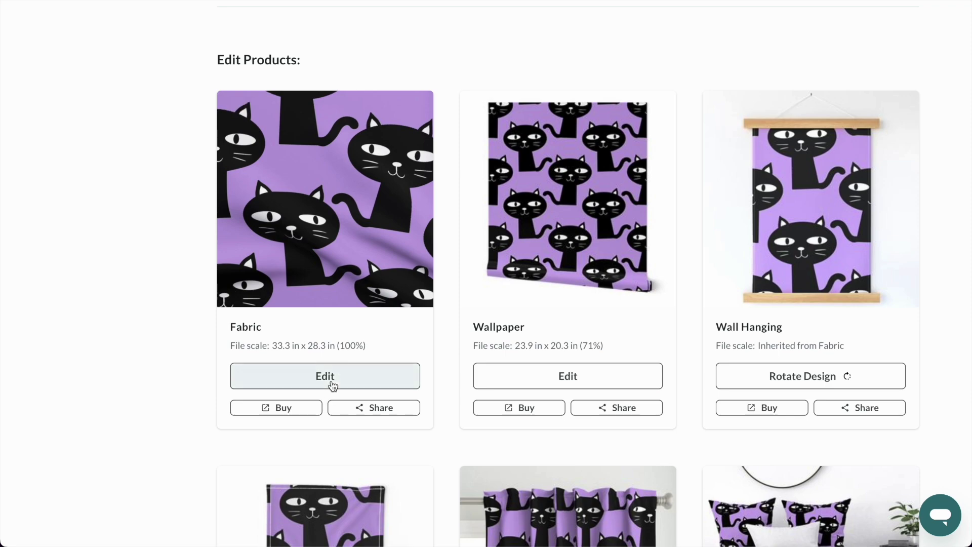
pyautogui.click(332, 383)
pyautogui.moveTo(956, 297); pyautogui.dragTo(860, 304)
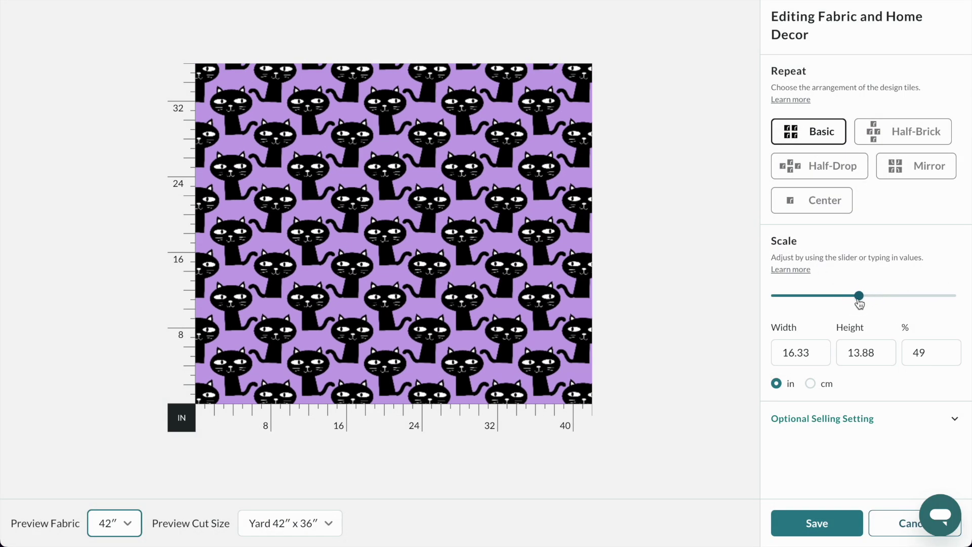
pyautogui.click(817, 523)
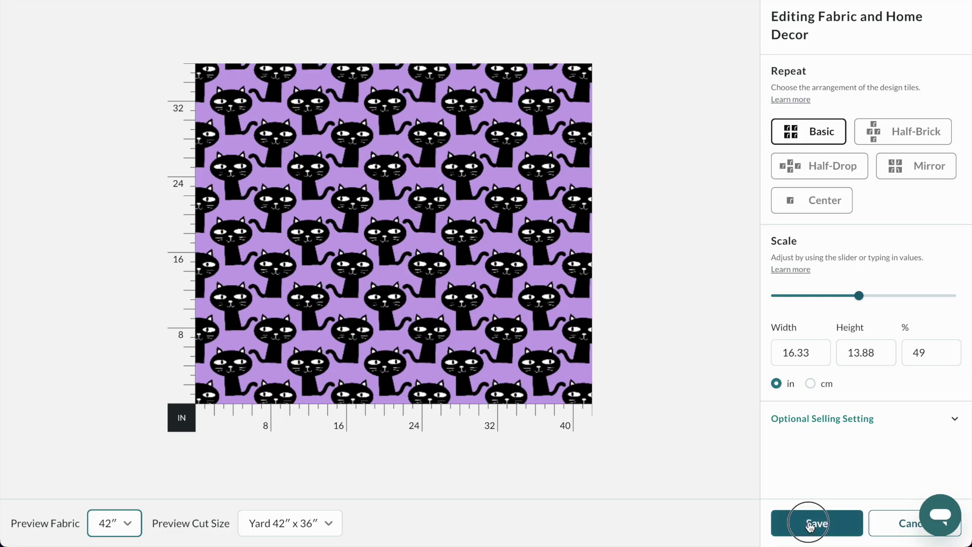
# Step: Record "fabric 49%" below the tags in the Black Cats note in Notes, and return to the Spoonflower design page
pyautogui.moveTo(315, 522)
pyautogui.click(172, 521)
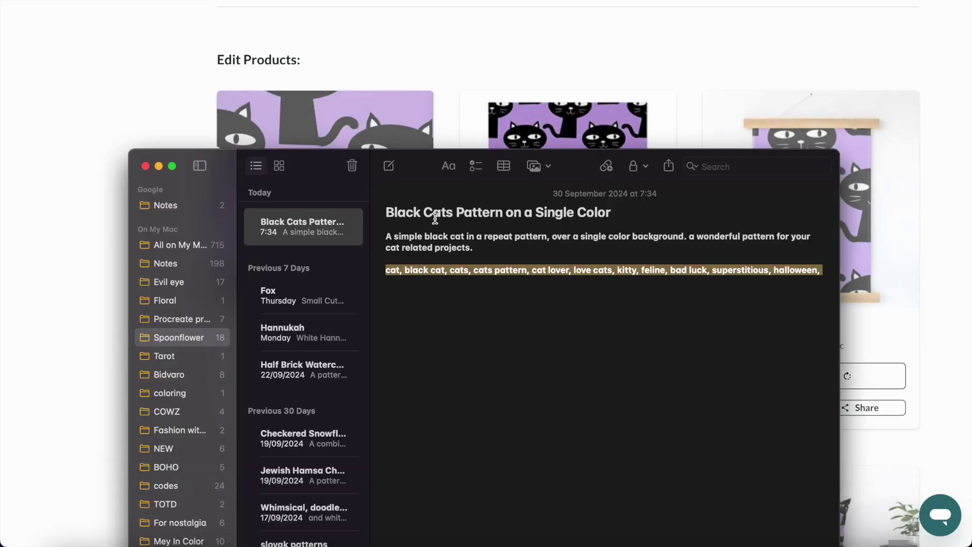
pyautogui.click(419, 304)
pyautogui.write('fabric 49%')
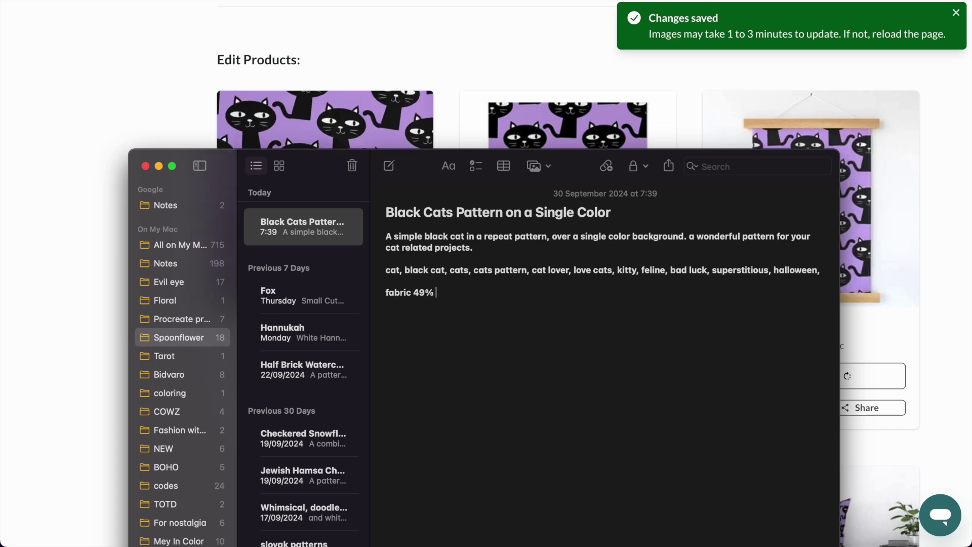
pyautogui.click(52, 267)
# Step: Proof the pastel purple cat design's repeat and approve it as looking good
pyautogui.scroll(8, 521, 224)
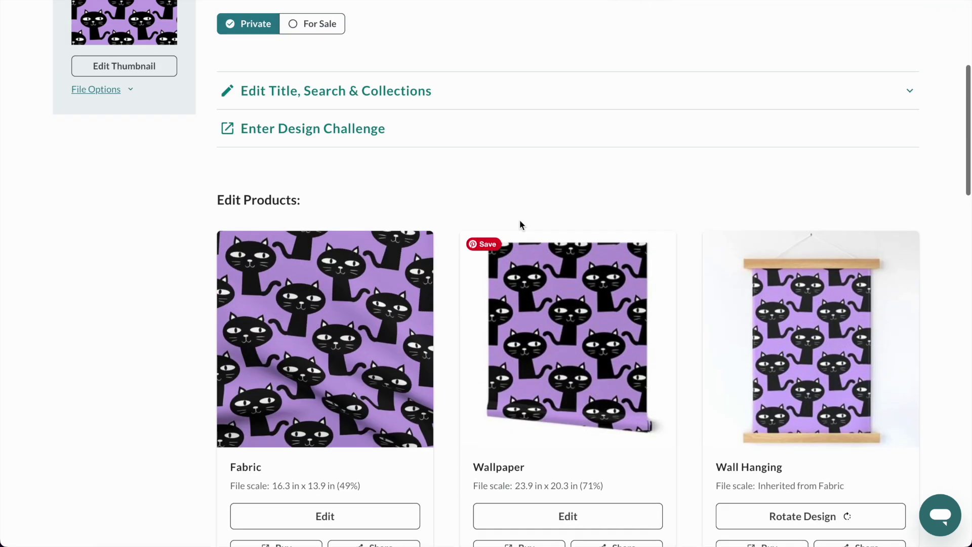
pyautogui.scroll(-12, 505, 195)
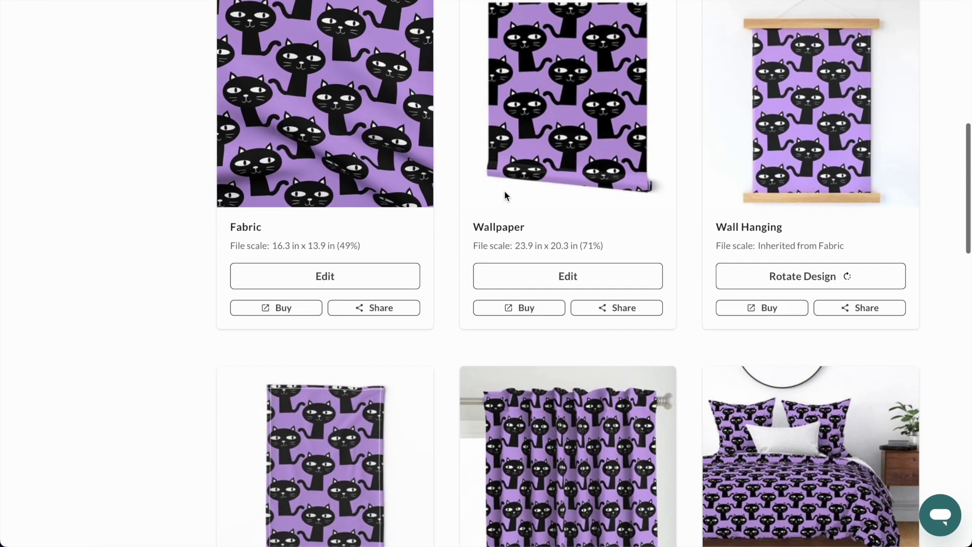
pyautogui.scroll(14, 505, 195)
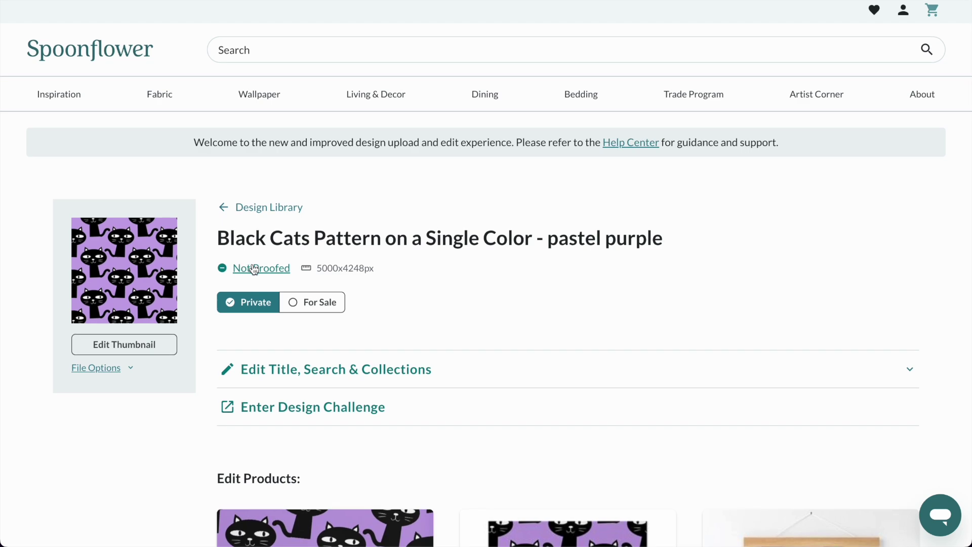
pyautogui.click(257, 272)
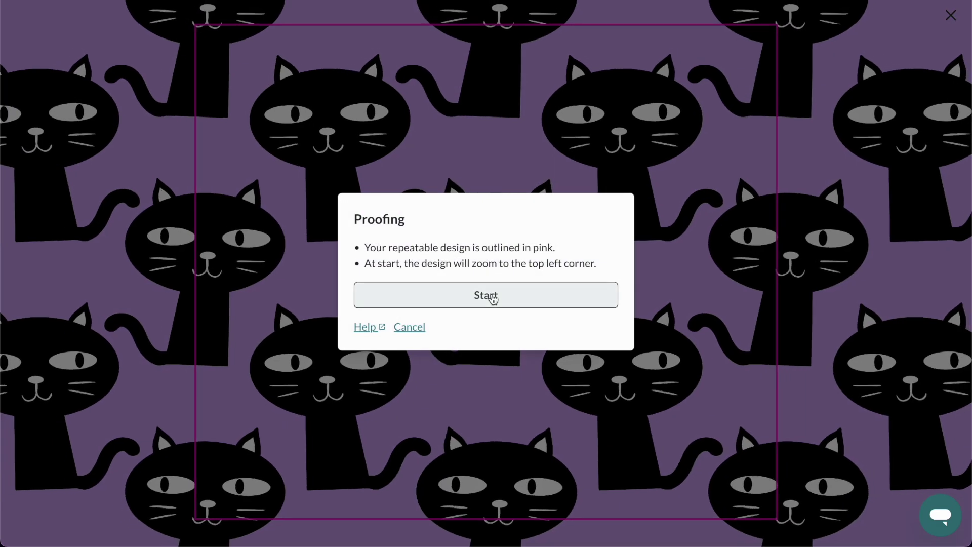
pyautogui.click(492, 297)
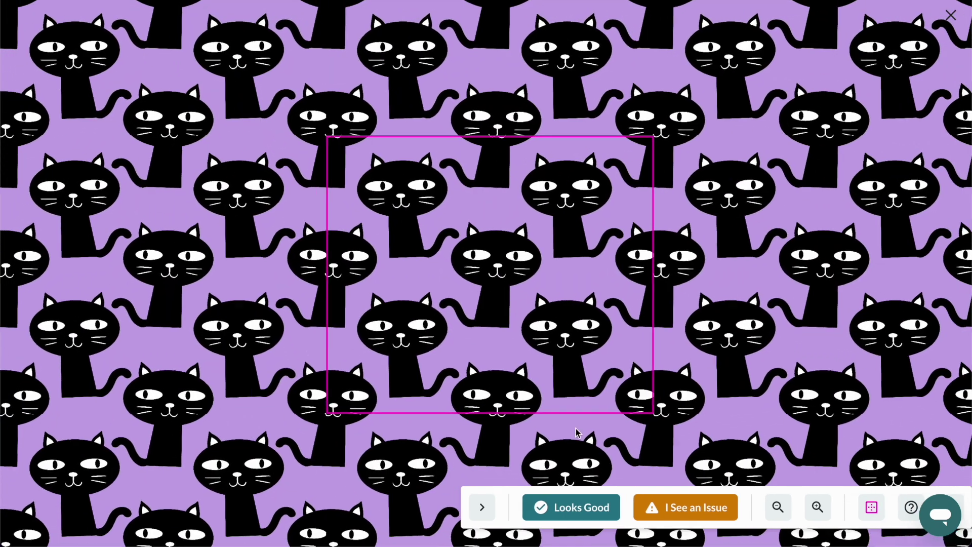
pyautogui.click(580, 509)
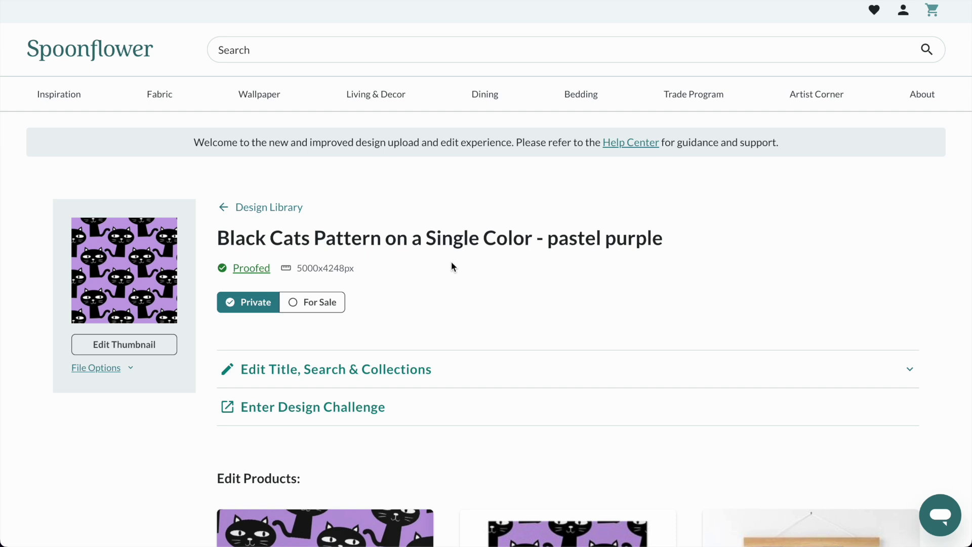
# Step: Put the pastel purple cat design up for sale on wallpaper, fabric and all home decor products, and save
pyautogui.scroll(-3, 451, 261)
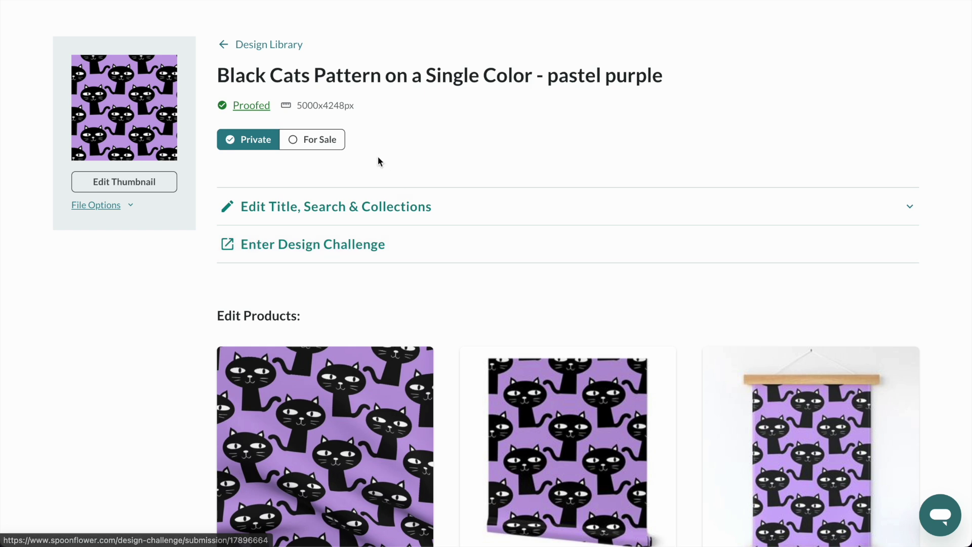
pyautogui.scroll(-5, 458, 152)
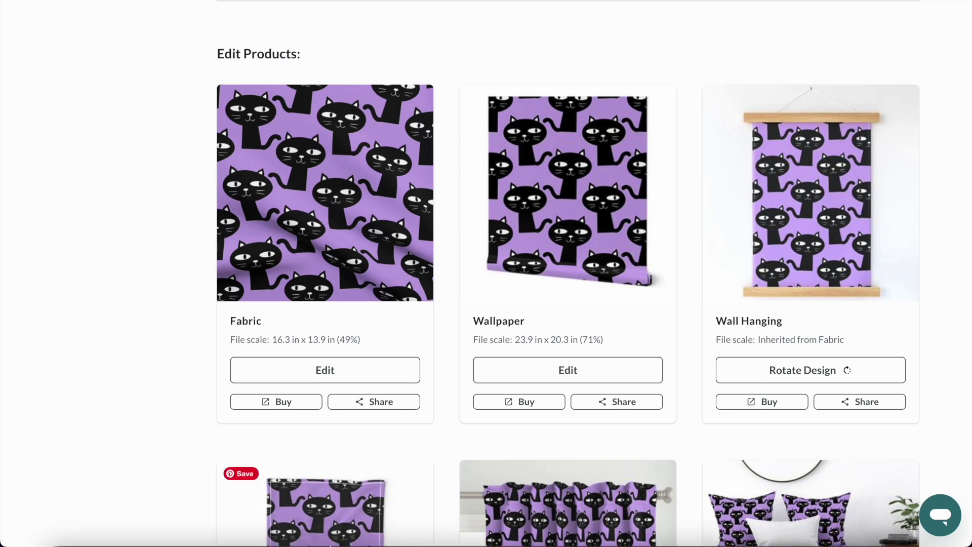
pyautogui.click(189, 514)
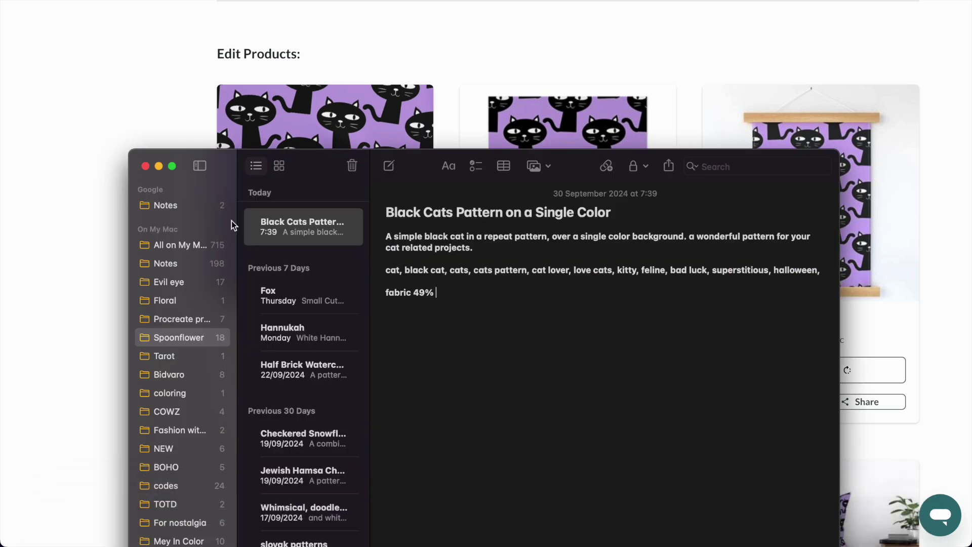
pyautogui.click(45, 245)
pyautogui.scroll(10, 302, 315)
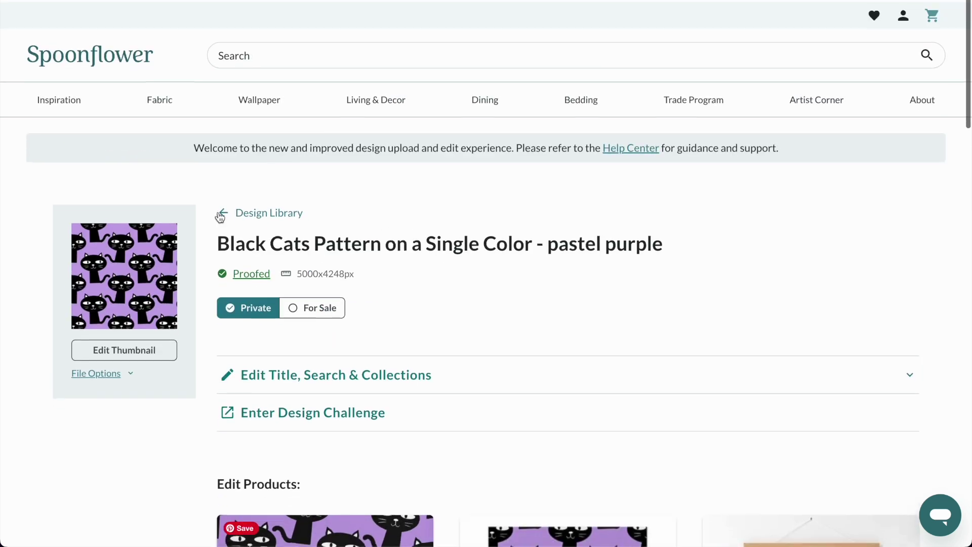
pyautogui.click(306, 301)
pyautogui.click(319, 225)
pyautogui.click(317, 204)
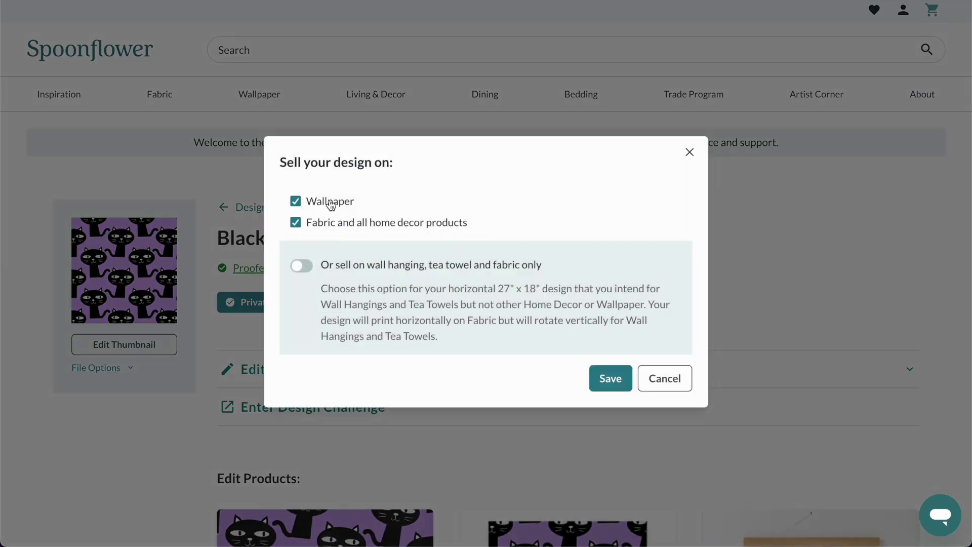
pyautogui.click(602, 376)
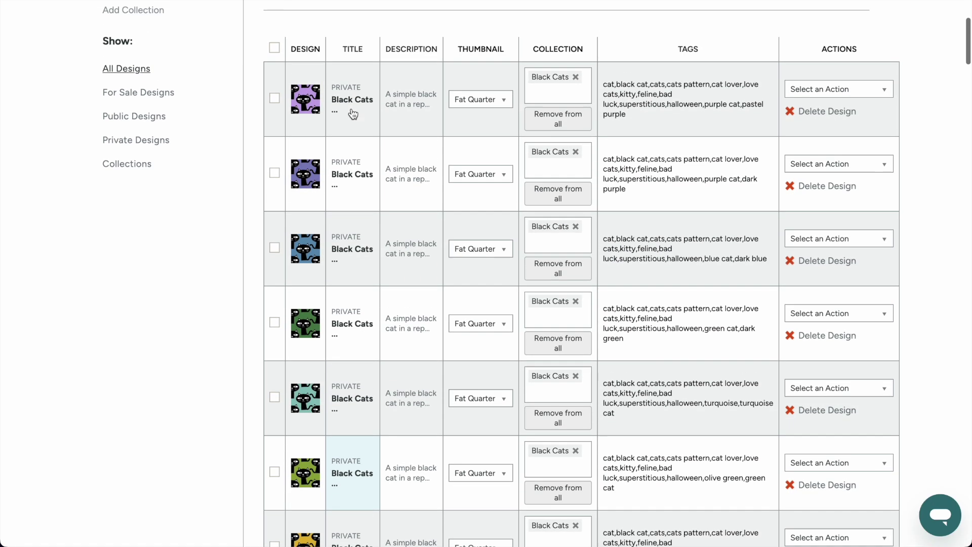
# Step: Open the dark purple cat design and set its fabric scale to 49% with the basic repeat, and save it
pyautogui.scroll(2, 351, 113)
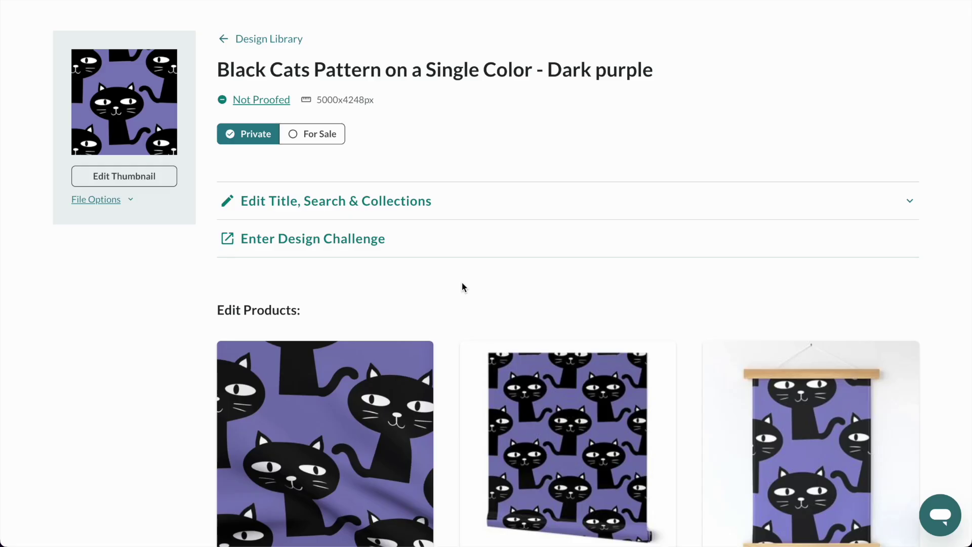
pyautogui.scroll(-3, 462, 282)
pyautogui.click(326, 454)
pyautogui.moveTo(217, 512)
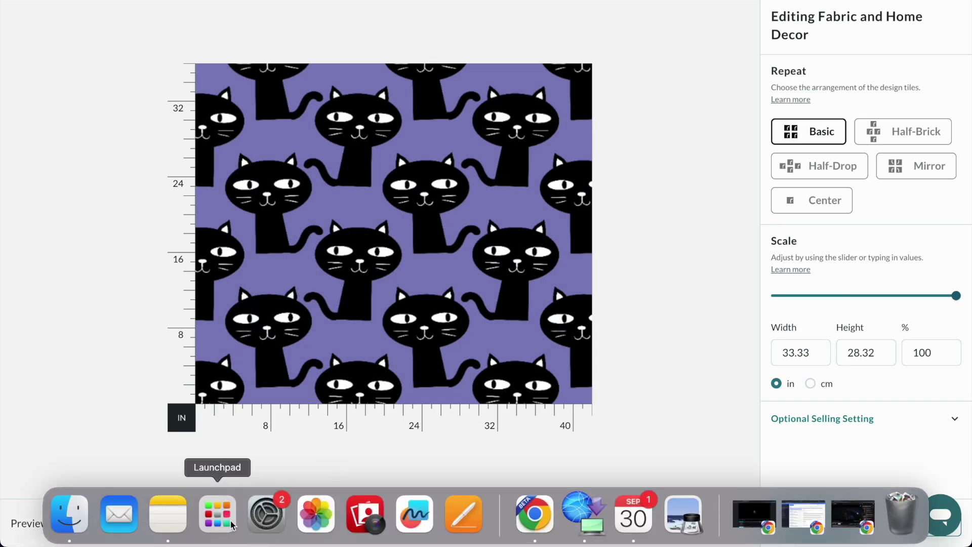
pyautogui.click(167, 512)
pyautogui.click(732, 122)
pyautogui.doubleClick(920, 346)
pyautogui.write('49')
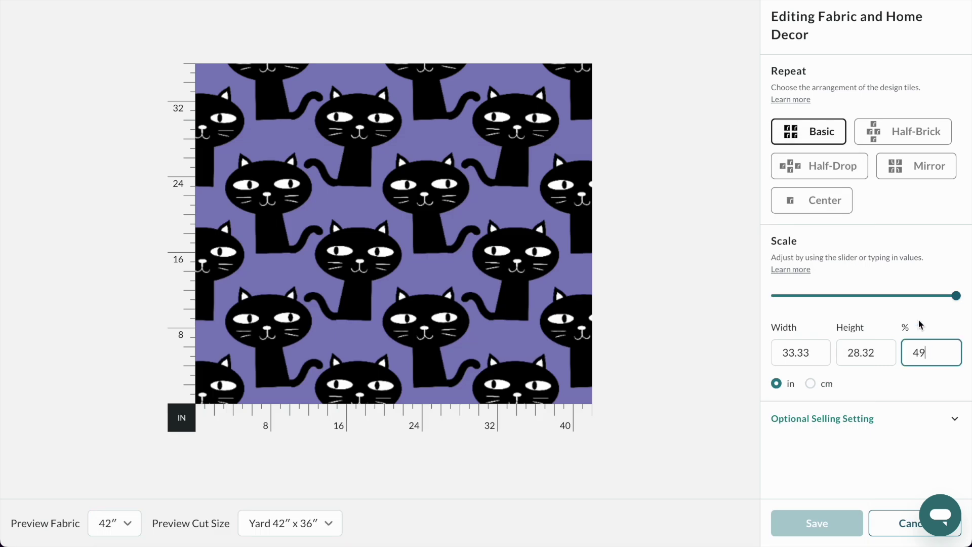
pyautogui.press('Return')
pyautogui.click(814, 523)
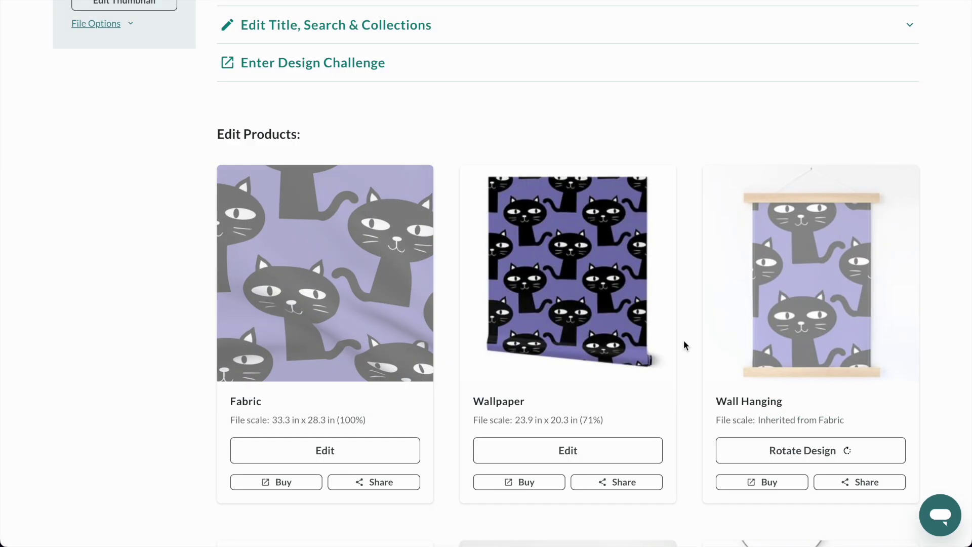
# Step: Check the dark purple design's product previews, then proof its repeat and approve it as looking good
pyautogui.scroll(5, 347, 233)
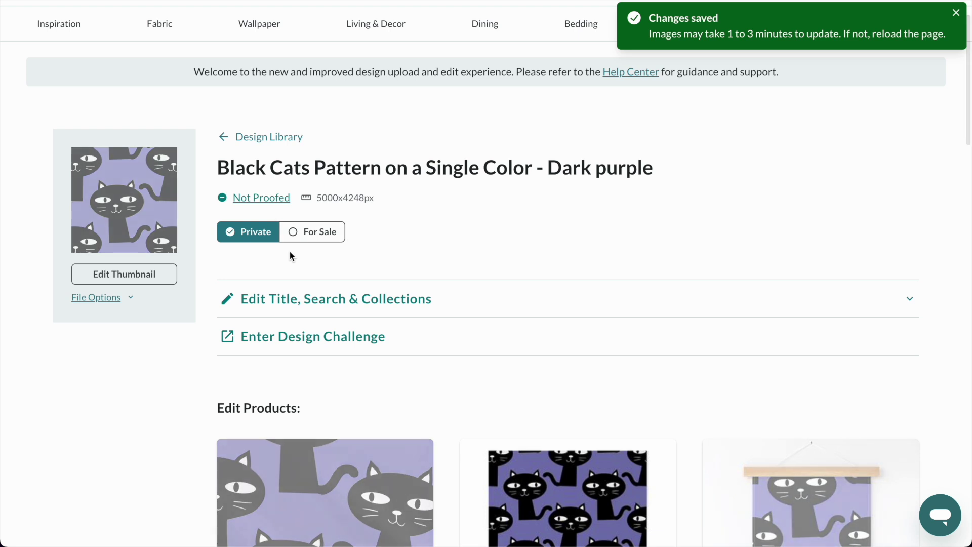
pyautogui.scroll(-1, 419, 200)
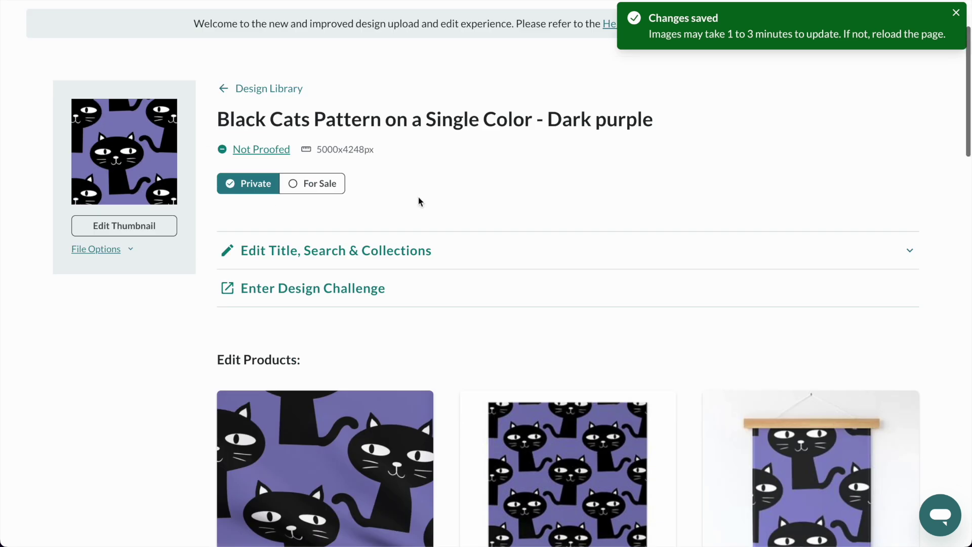
pyautogui.scroll(-15, 418, 200)
pyautogui.scroll(2, 473, 269)
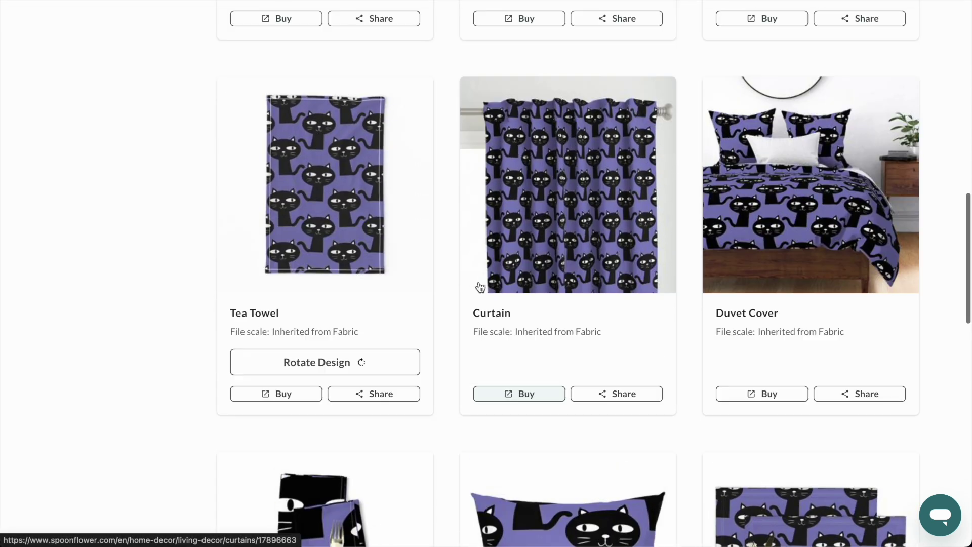
pyautogui.scroll(13, 479, 283)
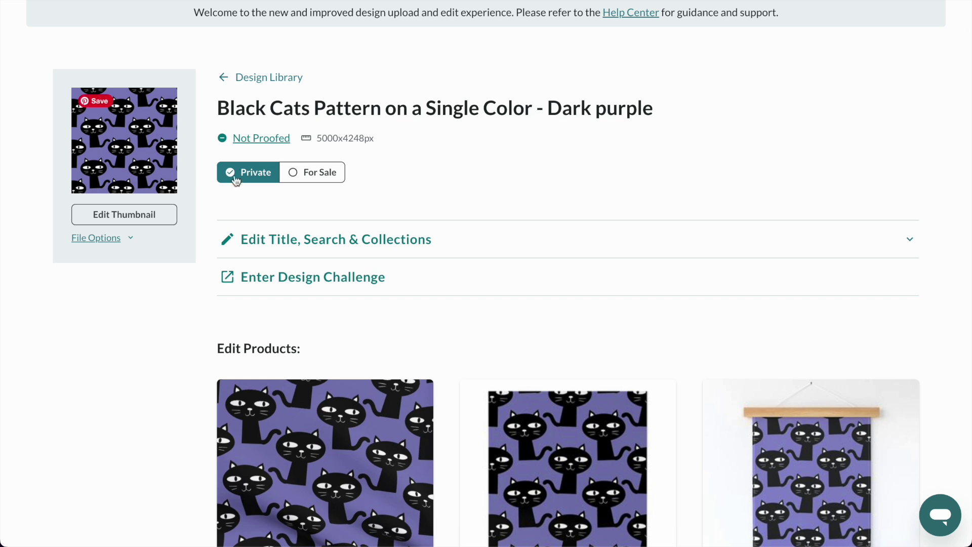
pyautogui.click(270, 142)
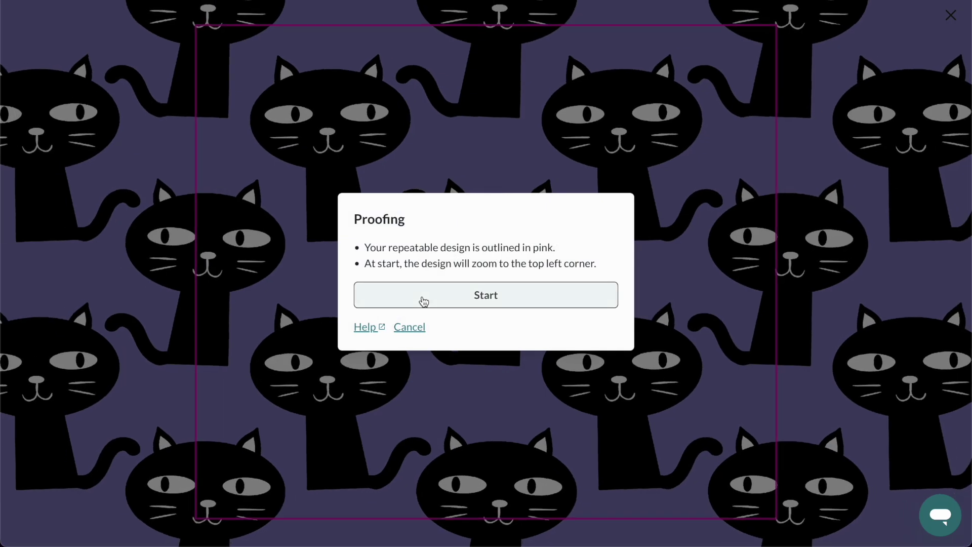
pyautogui.click(423, 300)
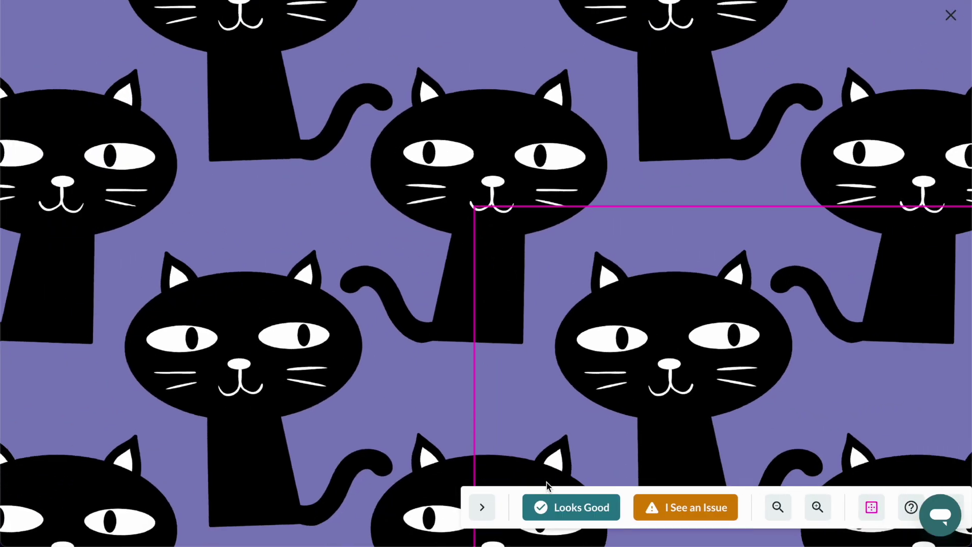
pyautogui.click(560, 507)
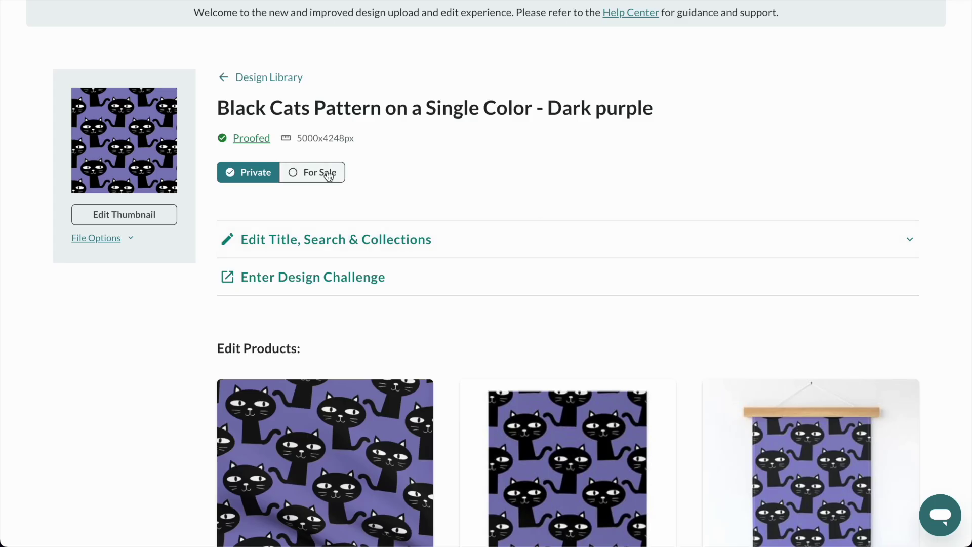
# Step: Put the dark purple cat design up for sale on wallpaper, fabric and all home decor products, and save
pyautogui.click(329, 175)
pyautogui.click(353, 223)
pyautogui.click(334, 201)
pyautogui.click(621, 380)
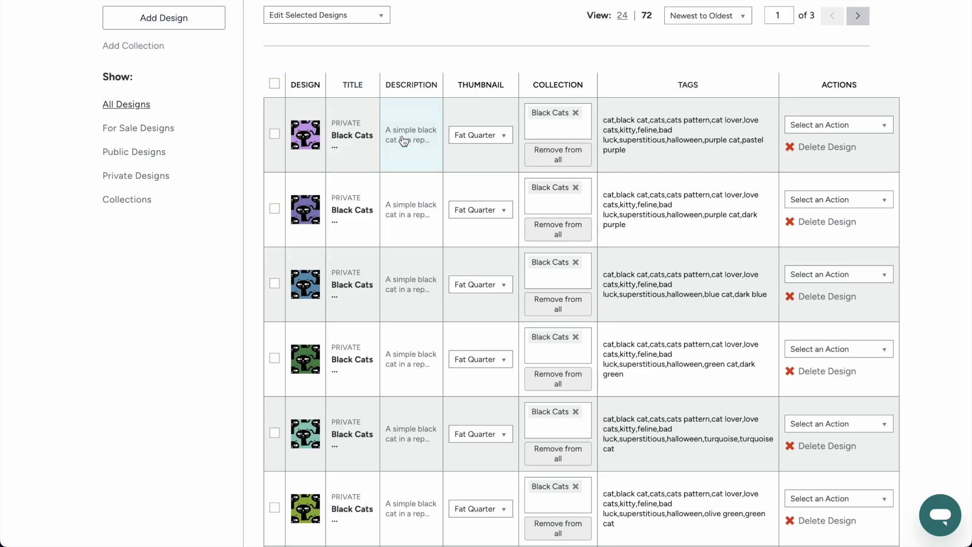
# Step: Look over the collections and tags of the black cat designs in the design library
pyautogui.scroll(-8, 403, 141)
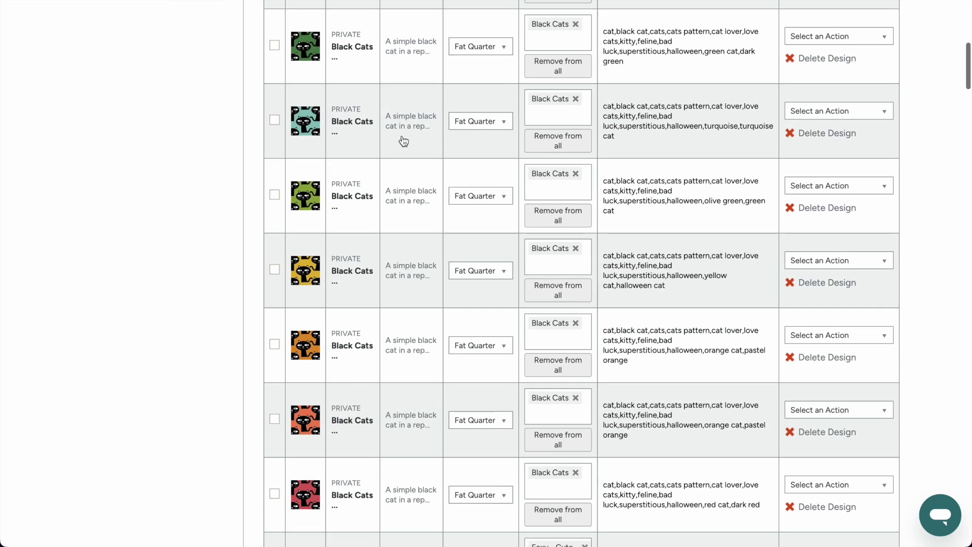
pyautogui.scroll(4, 403, 141)
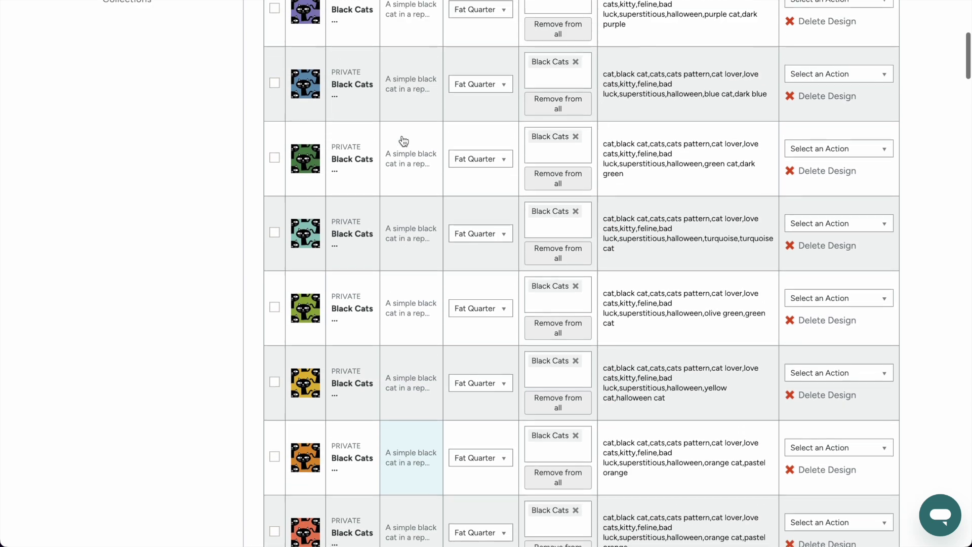
pyautogui.scroll(3, 403, 141)
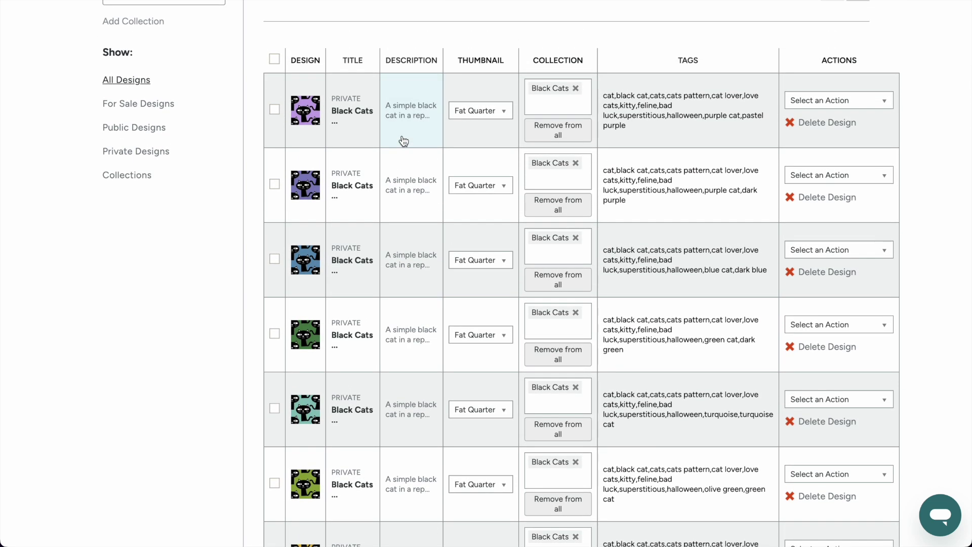
pyautogui.scroll(-2, 404, 141)
pyautogui.scroll(5, 403, 141)
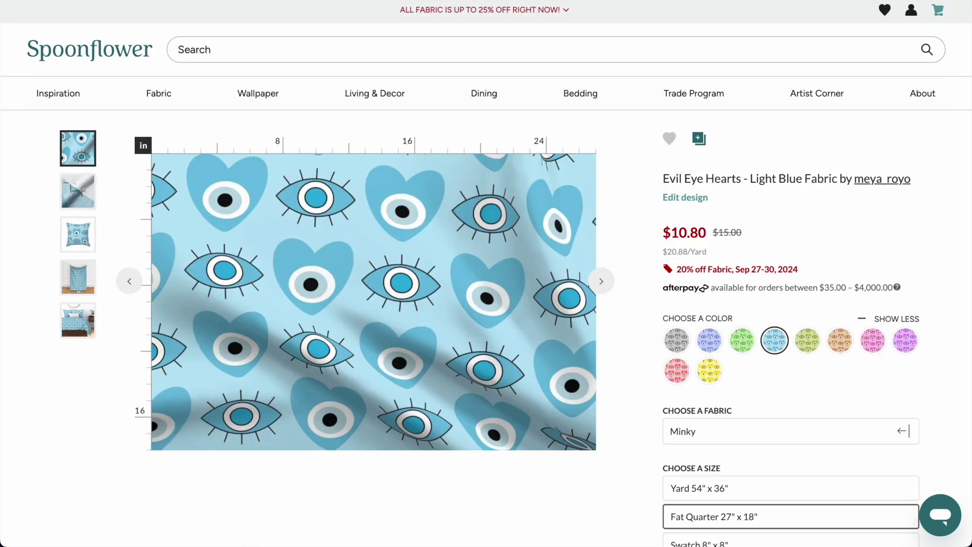
# Step: Open the designer's shop from the Evil Eye Hearts - Light Blue fabric page and list its newest designs
pyautogui.click(877, 185)
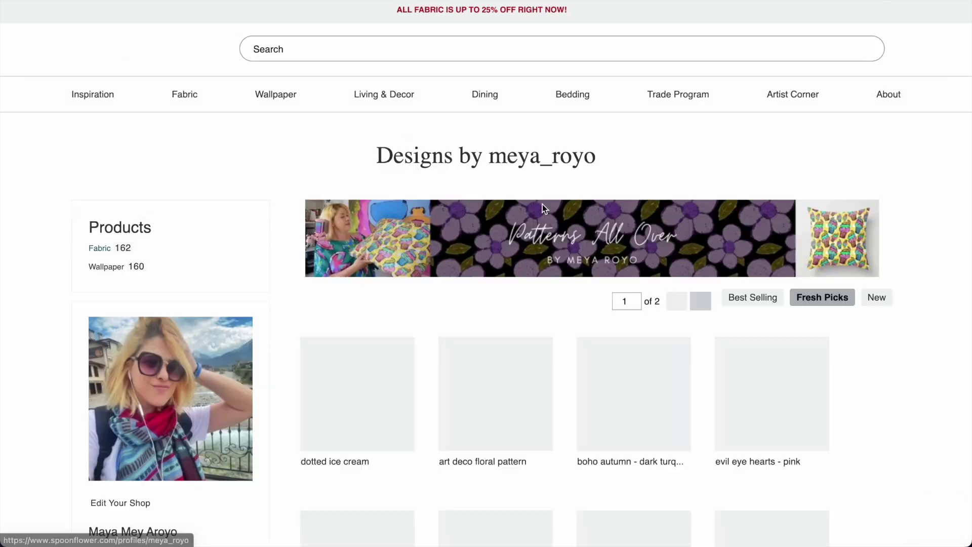
pyautogui.scroll(-1, 883, 199)
pyautogui.click(873, 236)
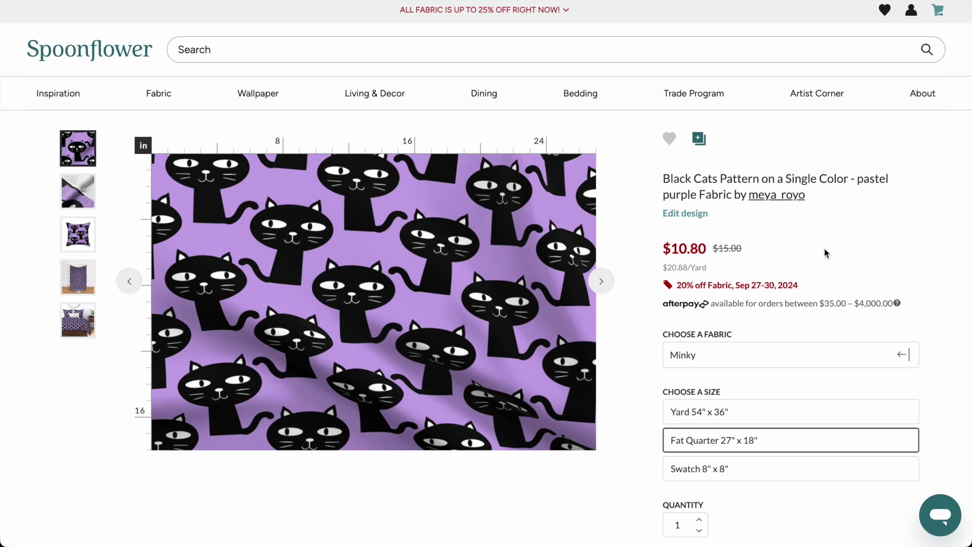
# Step: Open the designer's shop from the pastel purple cats fabric page, sort the designs by New, and browse them
pyautogui.press('super+Tab')
pyautogui.click(772, 195)
pyautogui.click(876, 298)
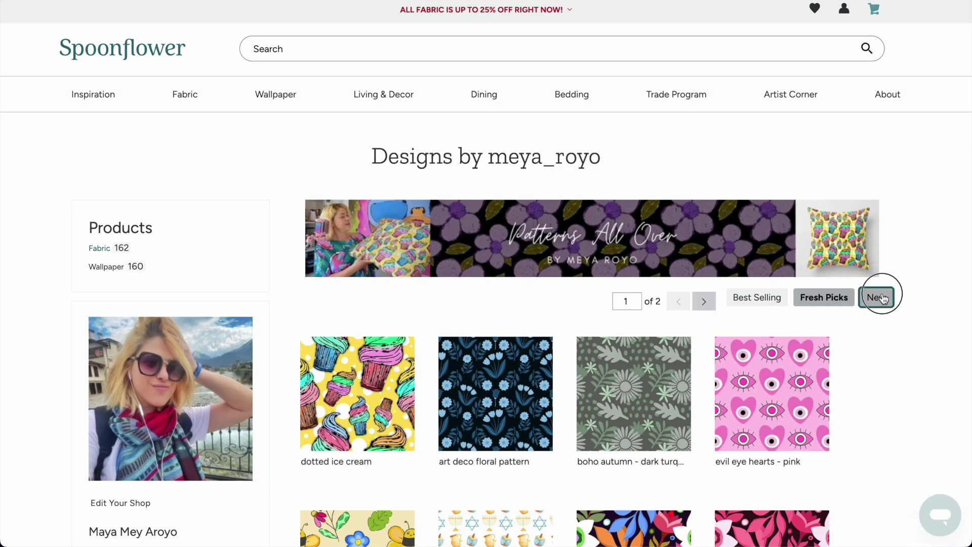
pyautogui.scroll(-5, 622, 201)
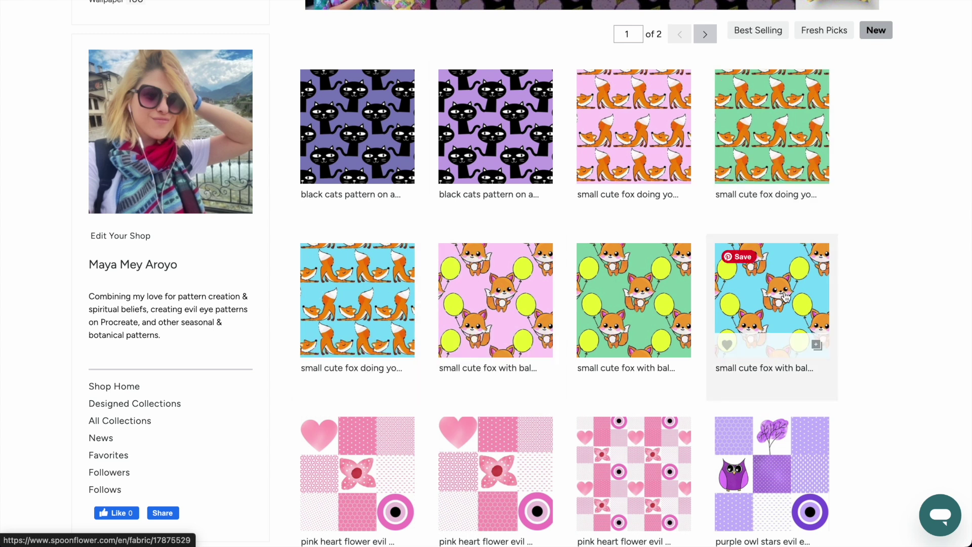
pyautogui.scroll(-3, 618, 234)
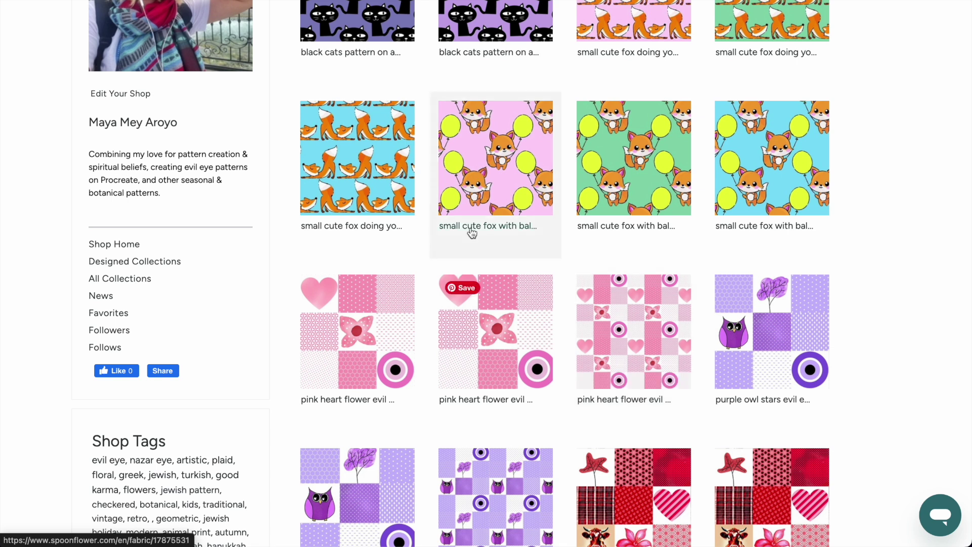
pyautogui.scroll(-6, 471, 230)
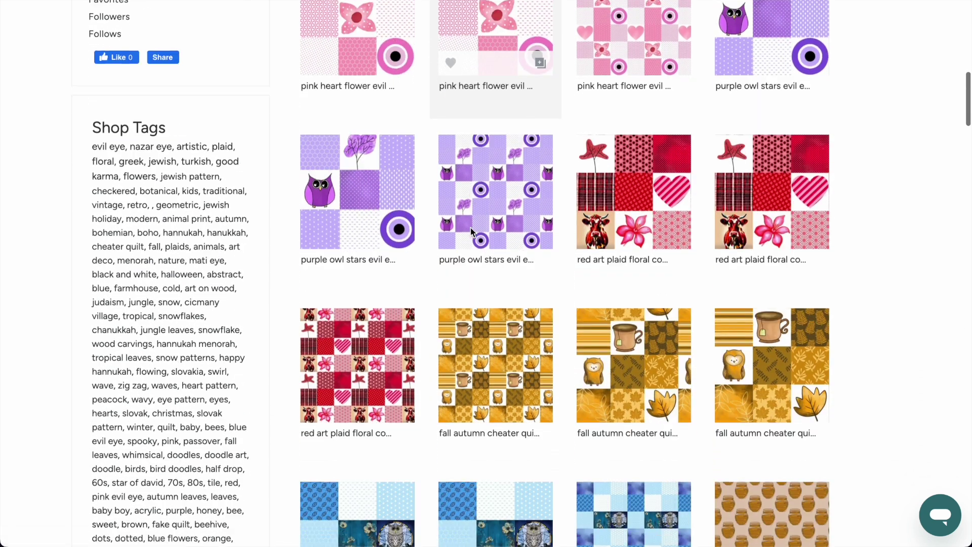
pyautogui.scroll(-2, 473, 217)
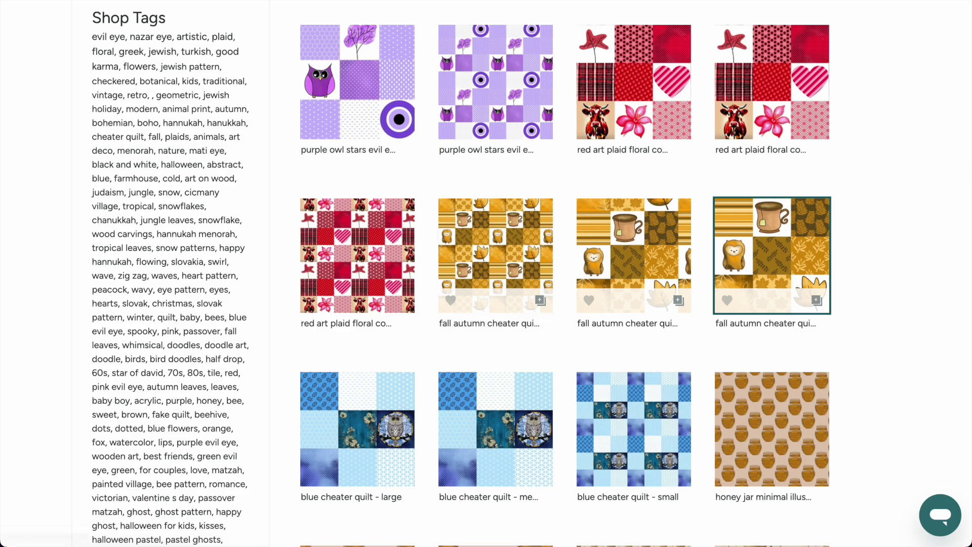
# Step: Preview the small and medium Fall Autumn Cheater Quilt fabrics at the Yard 54" x 36" size
pyautogui.click(436, 1)
pyautogui.click(693, 180)
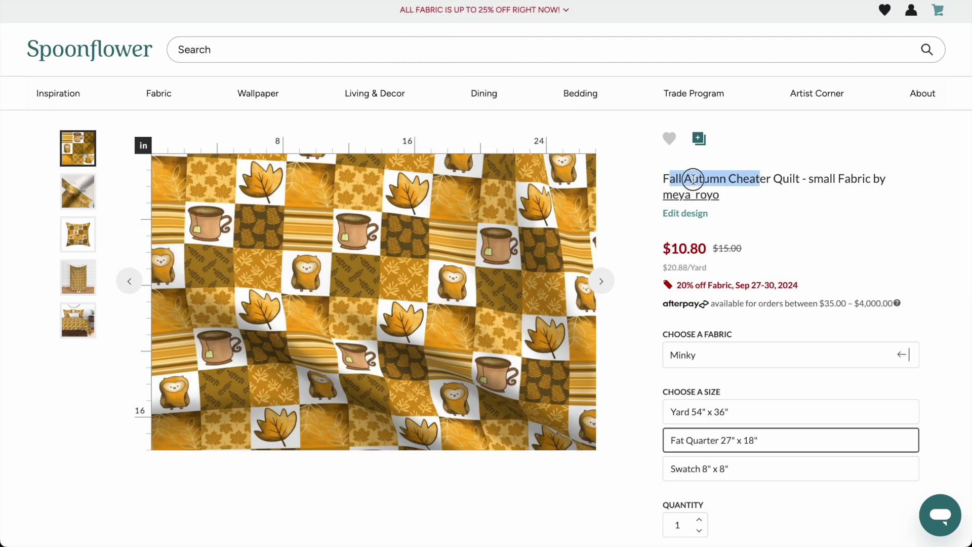
pyautogui.moveTo(667, 180); pyautogui.dragTo(810, 179)
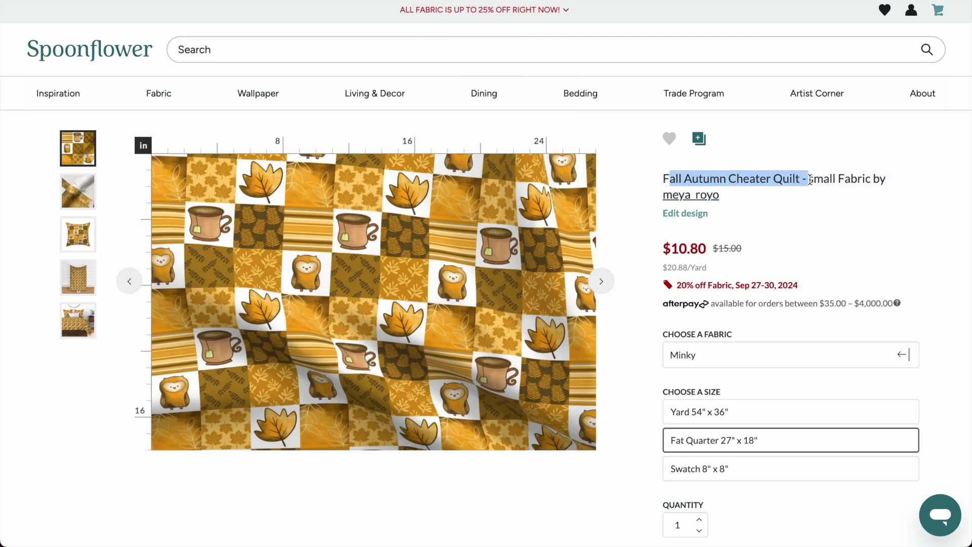
pyautogui.click(727, 421)
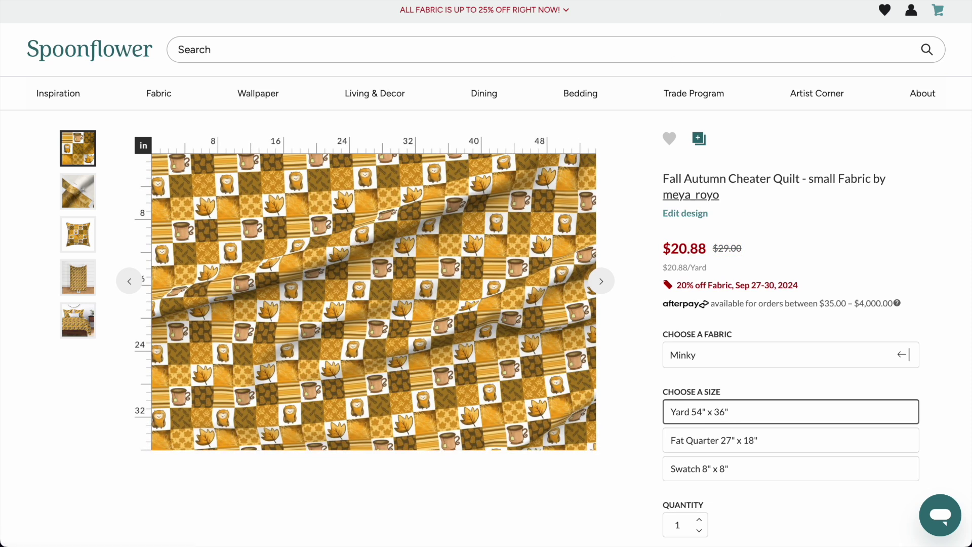
pyautogui.hotkey('ctrl', 'Tab')
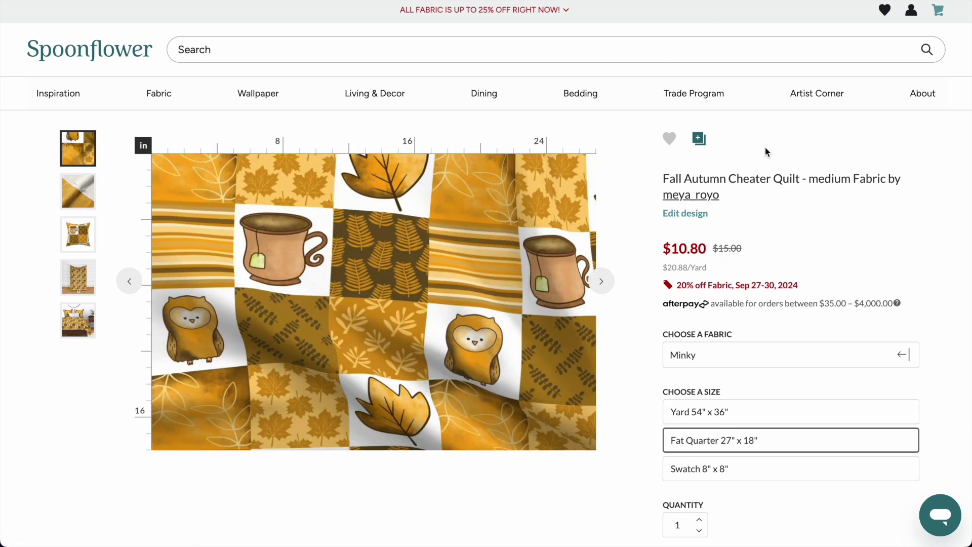
pyautogui.click(692, 418)
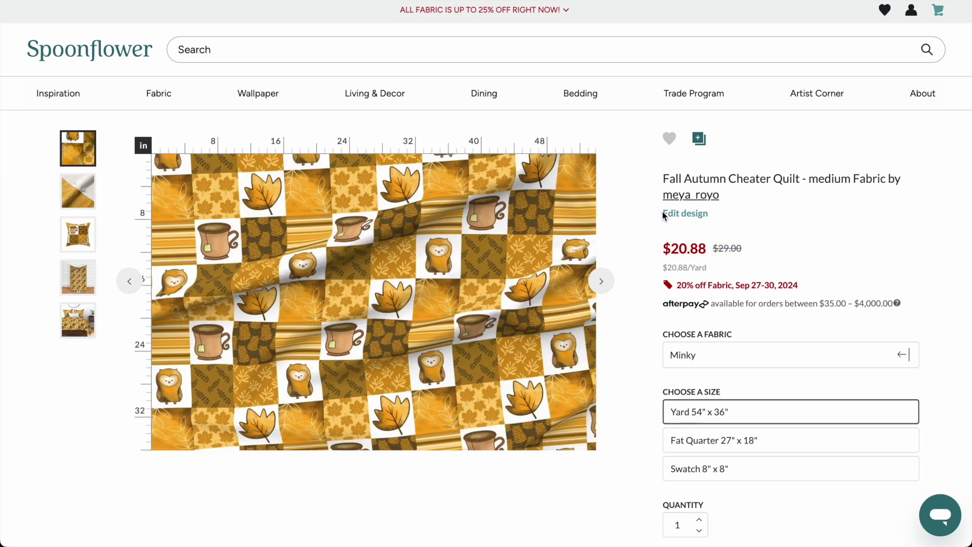
# Step: Compare the pattern scale of the small, medium and large Fall Autumn Cheater Quilt fabrics at yard size
pyautogui.hotkey('ctrl', 'Tab')
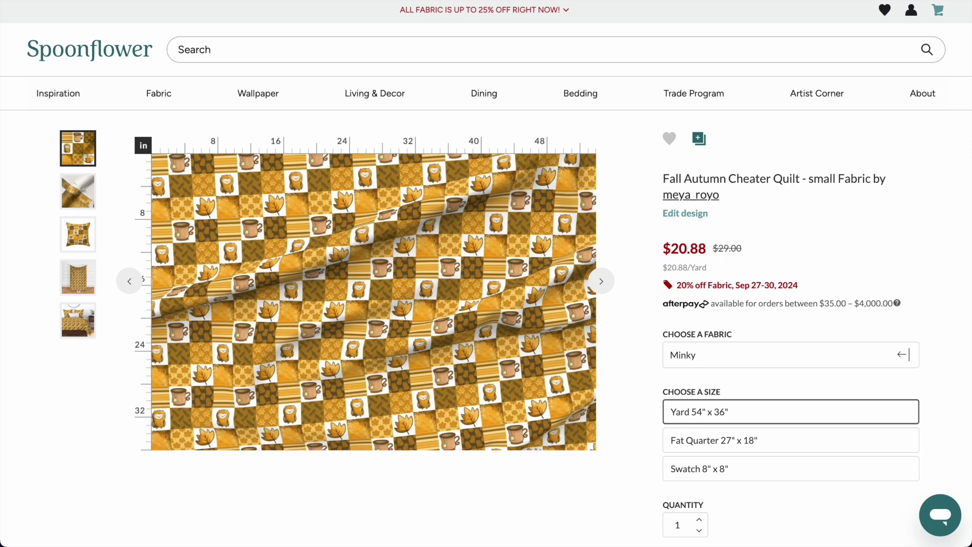
pyautogui.hotkey('ctrl', 'shift', 'Tab')
pyautogui.hotkey('ctrl', 'shift', 'Tab')
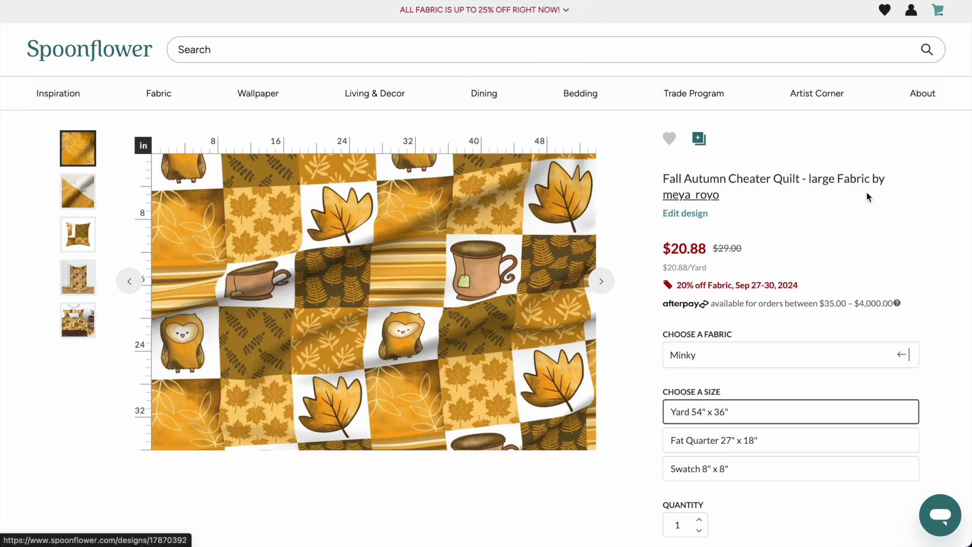
pyautogui.hotkey('ctrl', 'Tab')
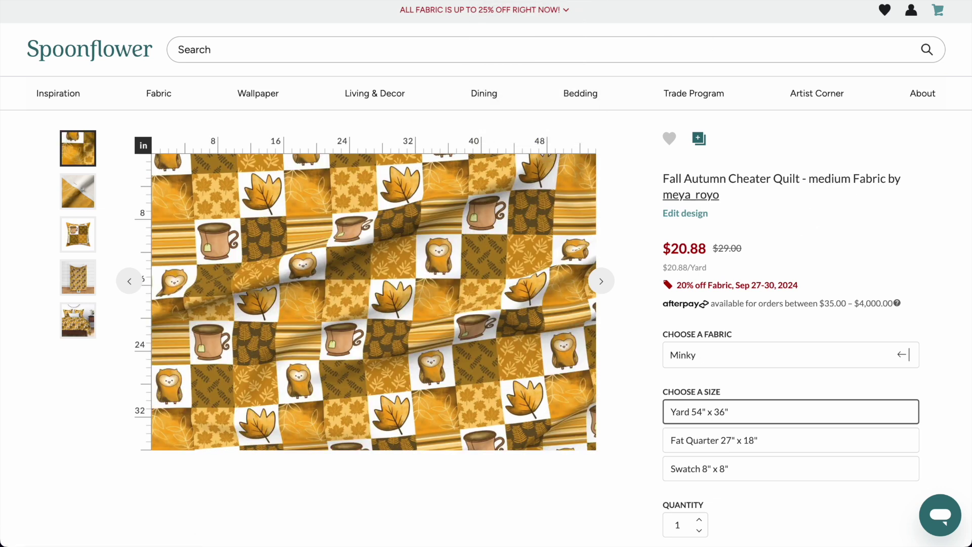
pyautogui.hotkey('ctrl', 'Tab')
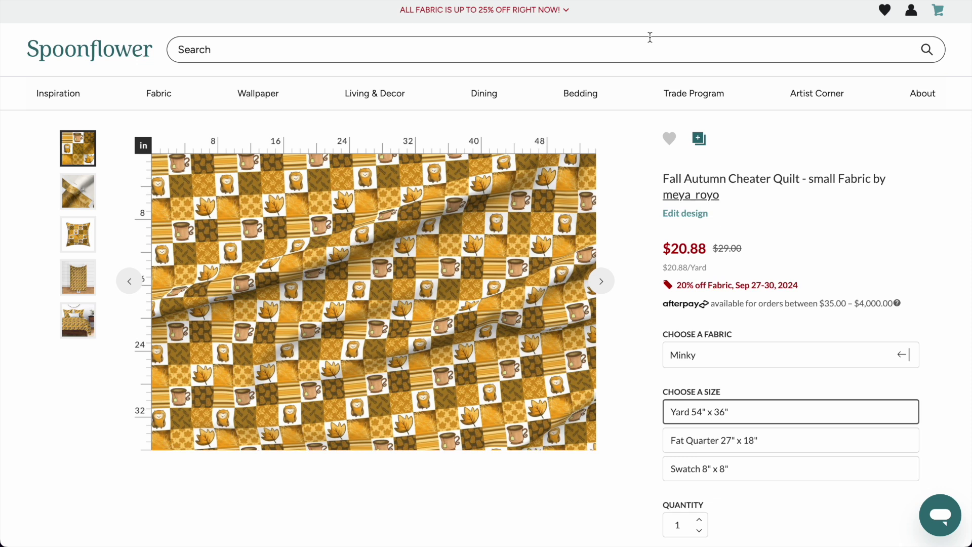
# Step: Preview the small and medium autumn quilts as Swatch 8" x 8" and the large one as Fat Quarter 27" x 18"
pyautogui.click(709, 471)
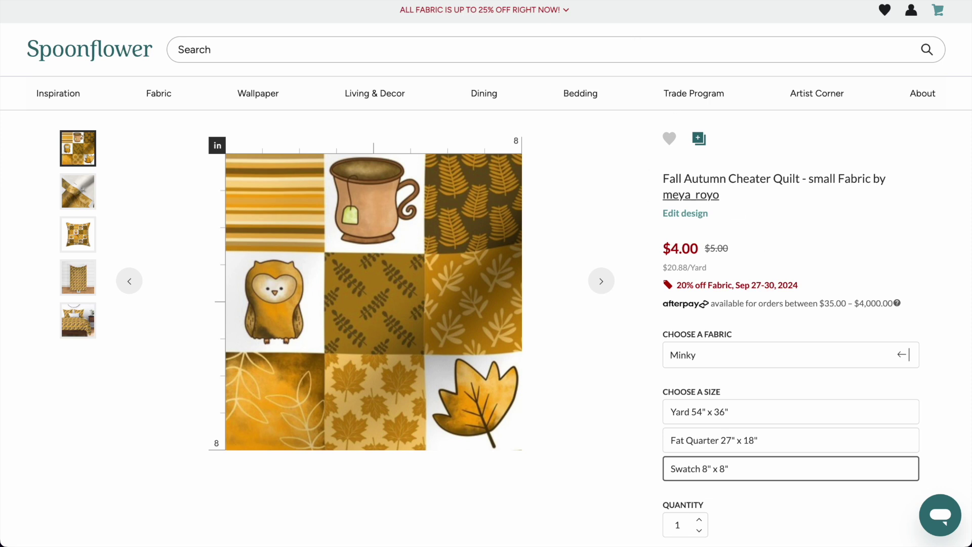
pyautogui.click(530, 1)
pyautogui.click(716, 477)
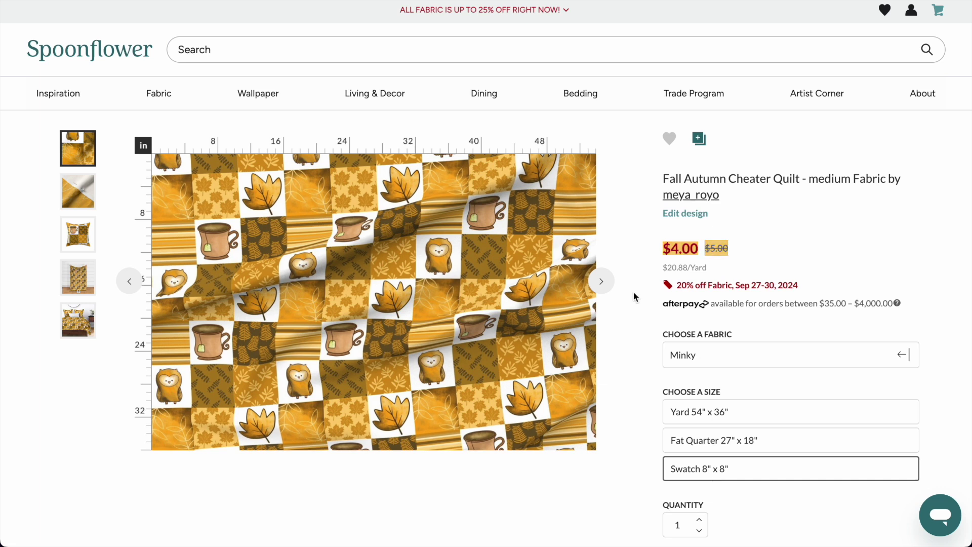
pyautogui.click(746, 448)
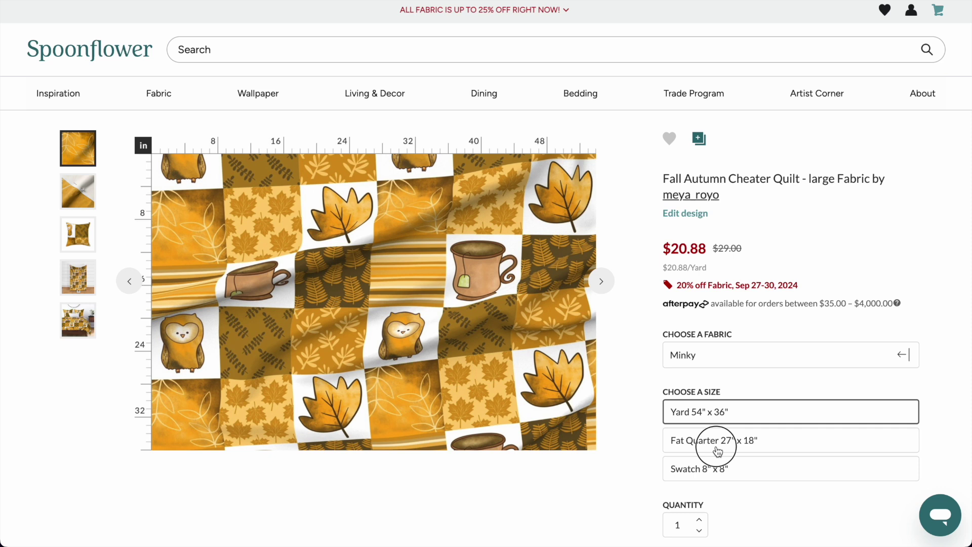
pyautogui.click(717, 449)
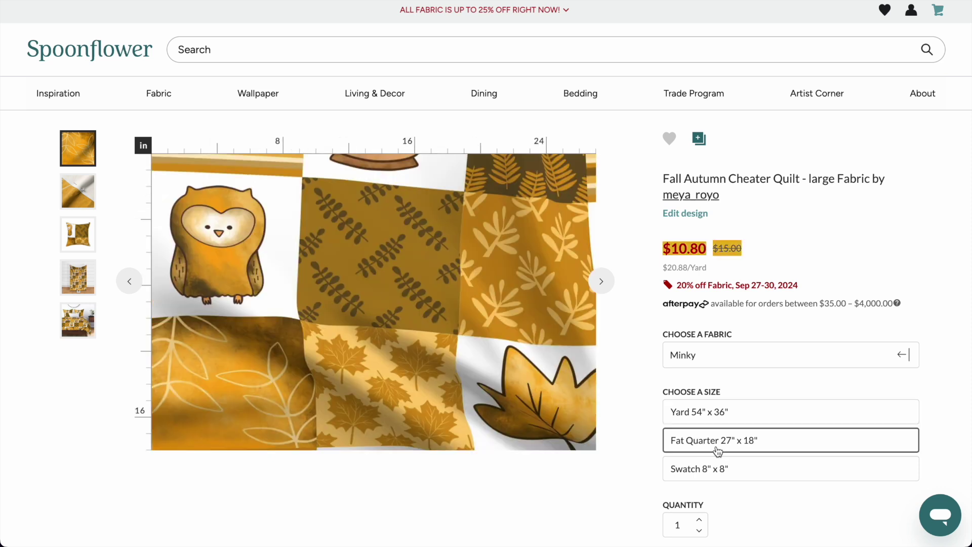
# Step: Browse the home decor products on which the large Fall Autumn Cheater Quilt is also available
pyautogui.scroll(-10, 718, 263)
pyautogui.scroll(-4, 718, 263)
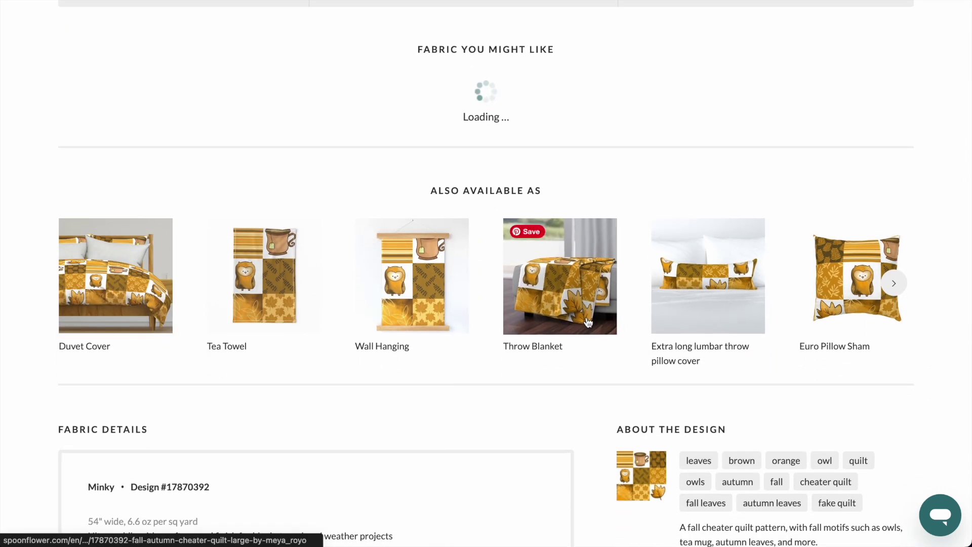
pyautogui.click(895, 364)
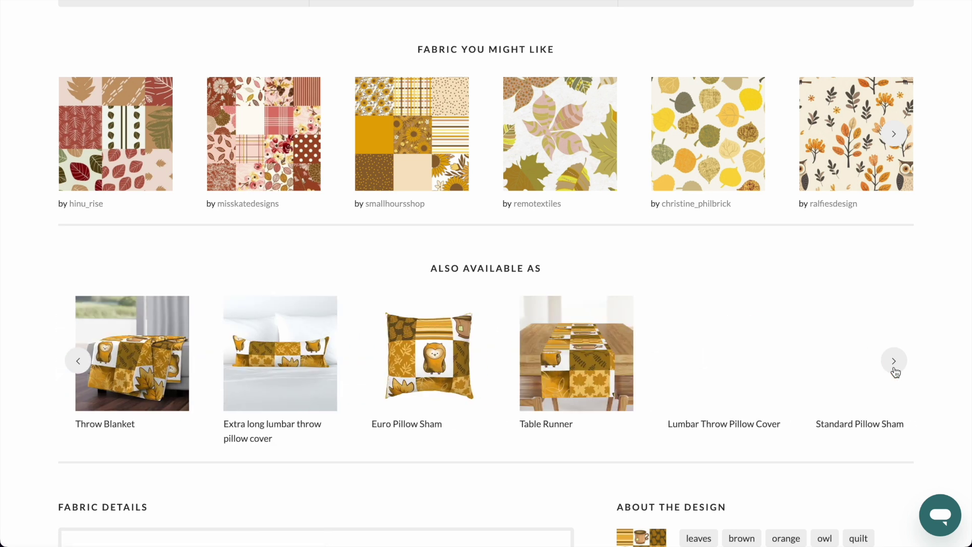
pyautogui.click(894, 369)
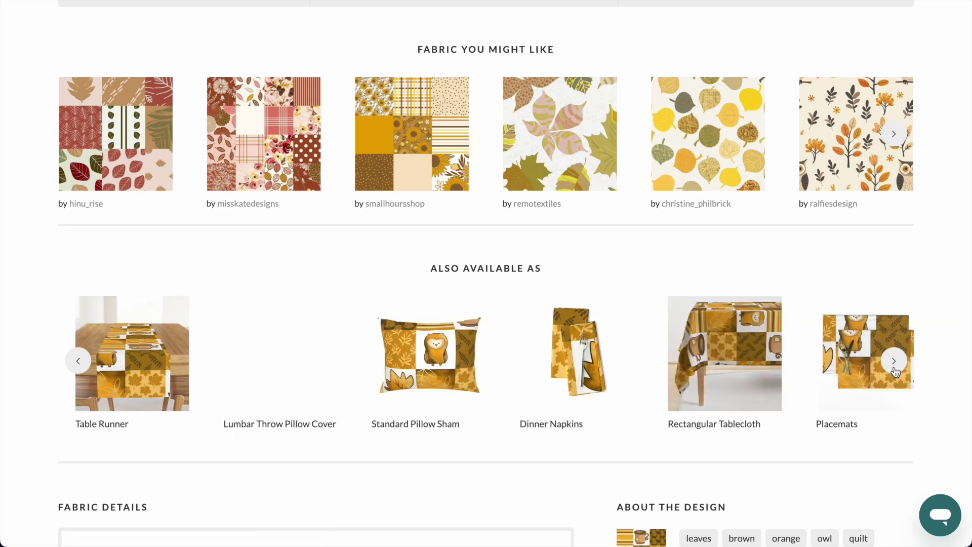
pyautogui.click(890, 364)
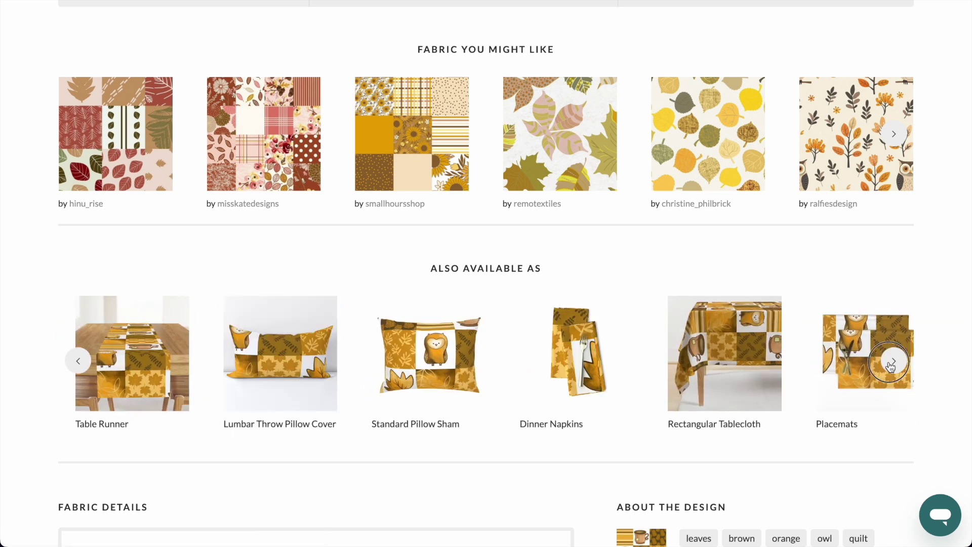
pyautogui.scroll(-2, 831, 256)
pyautogui.click(892, 251)
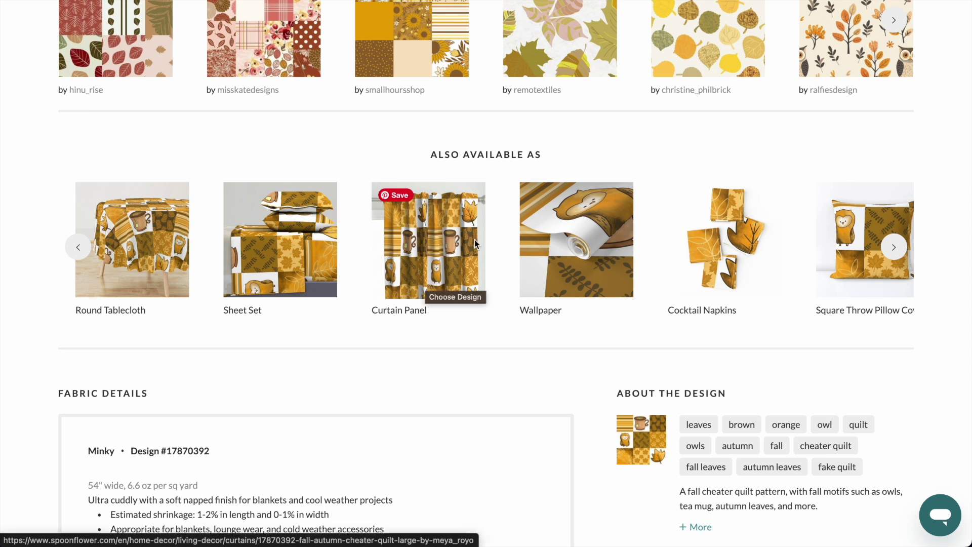
pyautogui.scroll(15, 476, 243)
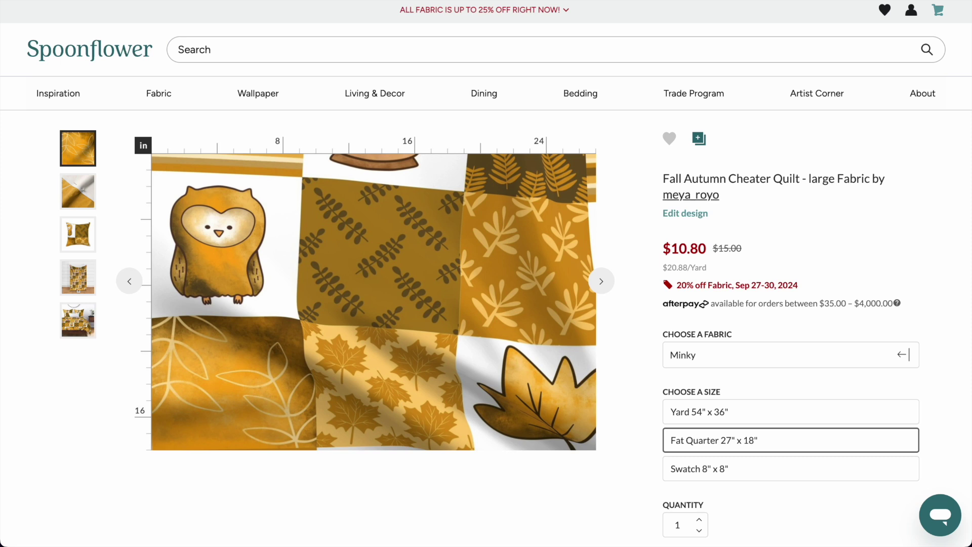
# Step: Compare the small and large Fall Autumn Cheater Quilt fabrics again at the Yard 54" x 36" size
pyautogui.hotkey('ctrl', 'Tab')
pyautogui.hotkey('ctrl', 'Tab')
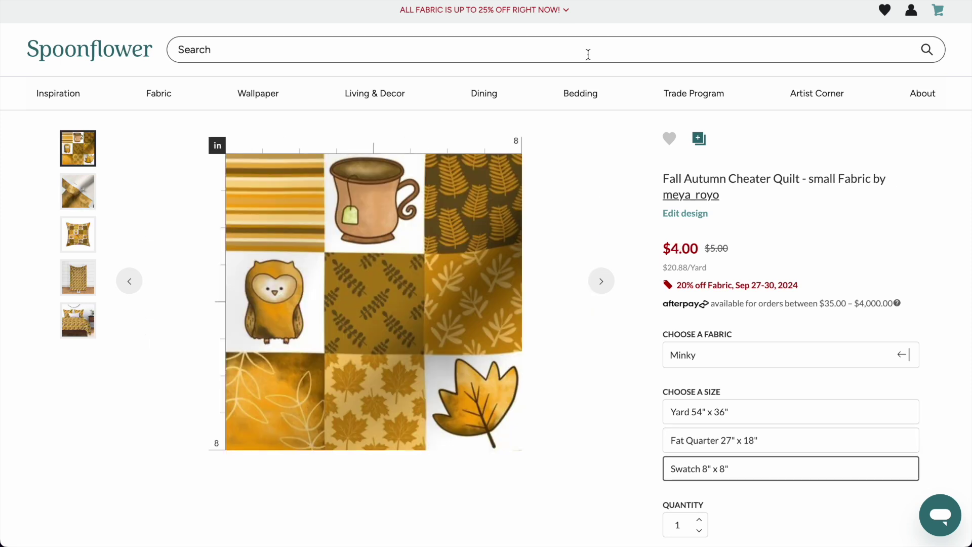
pyautogui.click(699, 412)
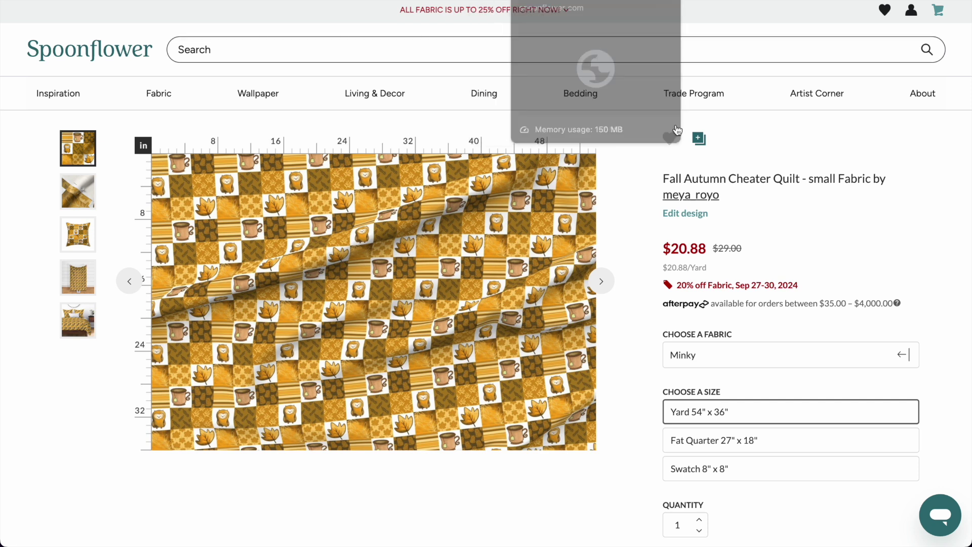
pyautogui.hotkey('ctrl', 'Tab')
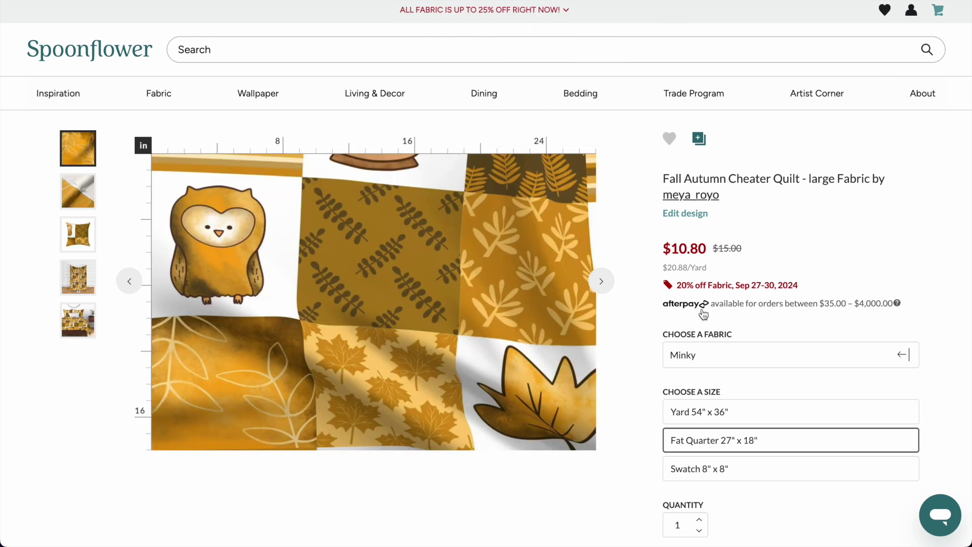
pyautogui.click(707, 420)
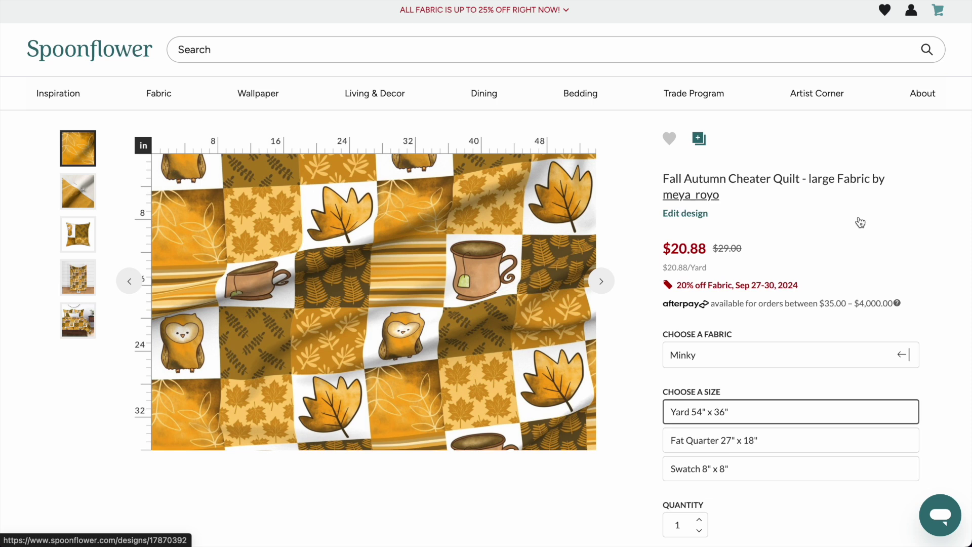
# Step: Switch to Finder and preview happy cupcake frog kawaii seamless.jpg in the Downloads folder
pyautogui.moveTo(119, 531)
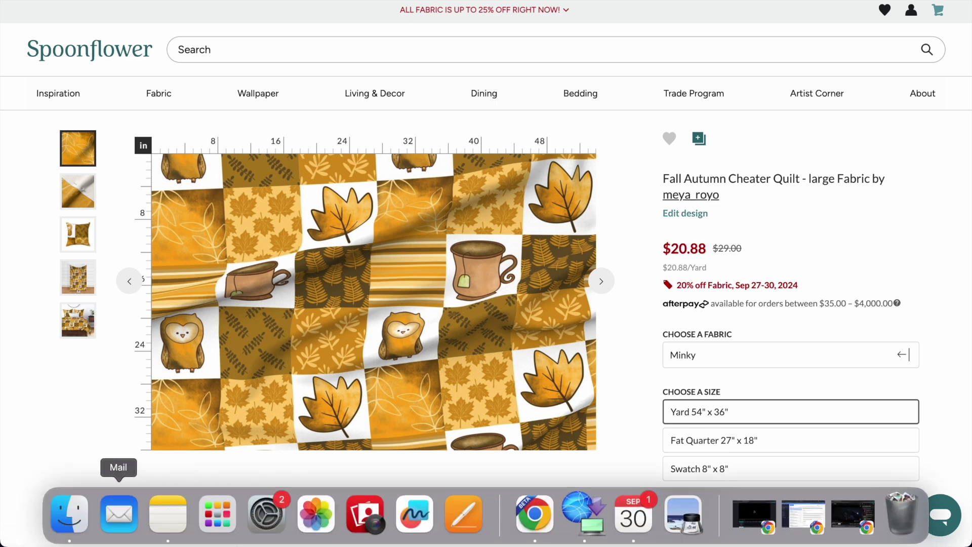
pyautogui.click(70, 517)
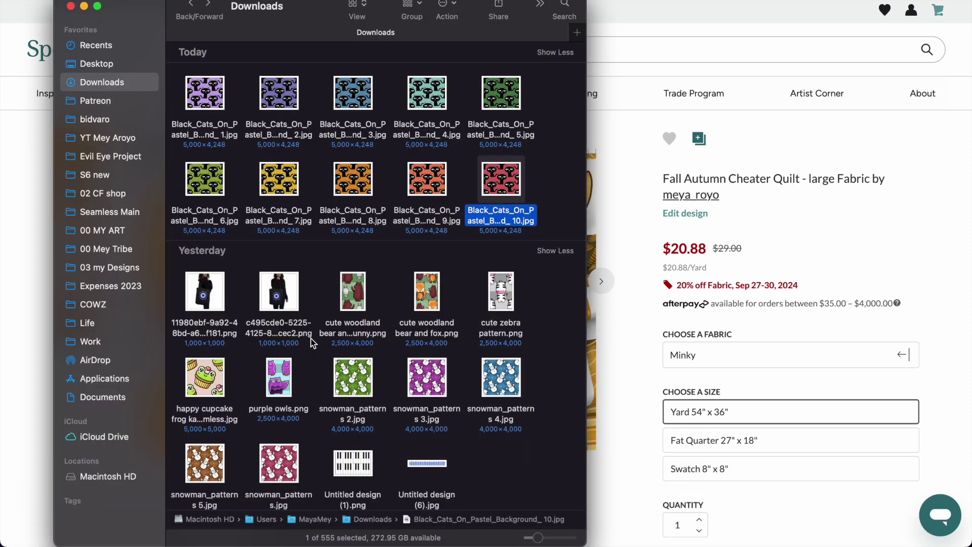
pyautogui.scroll(-2, 312, 343)
pyautogui.click(215, 336)
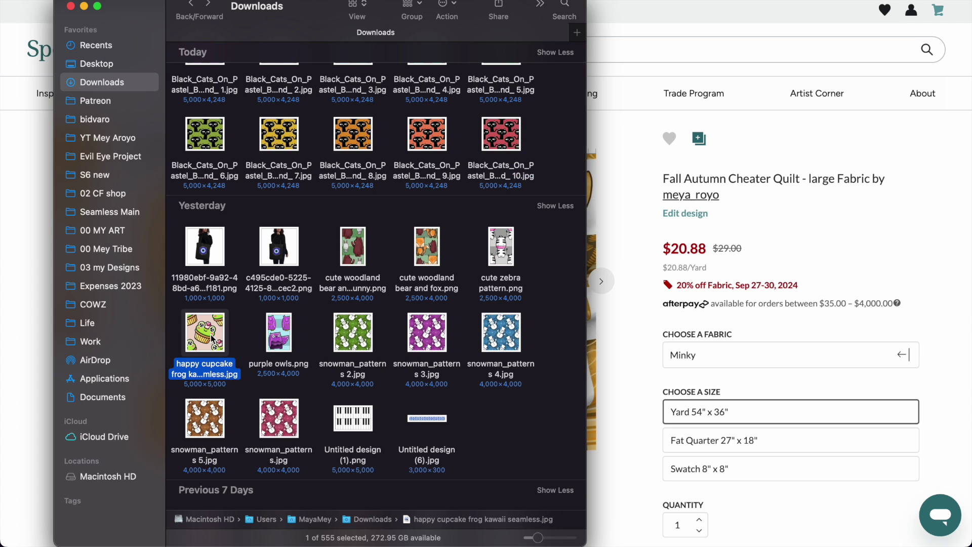
pyautogui.press('space')
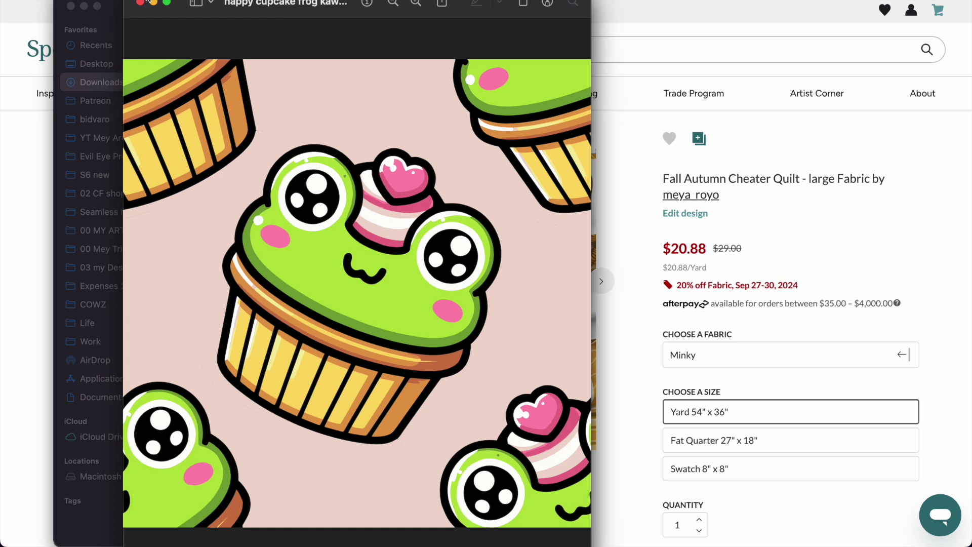
pyautogui.click(139, 4)
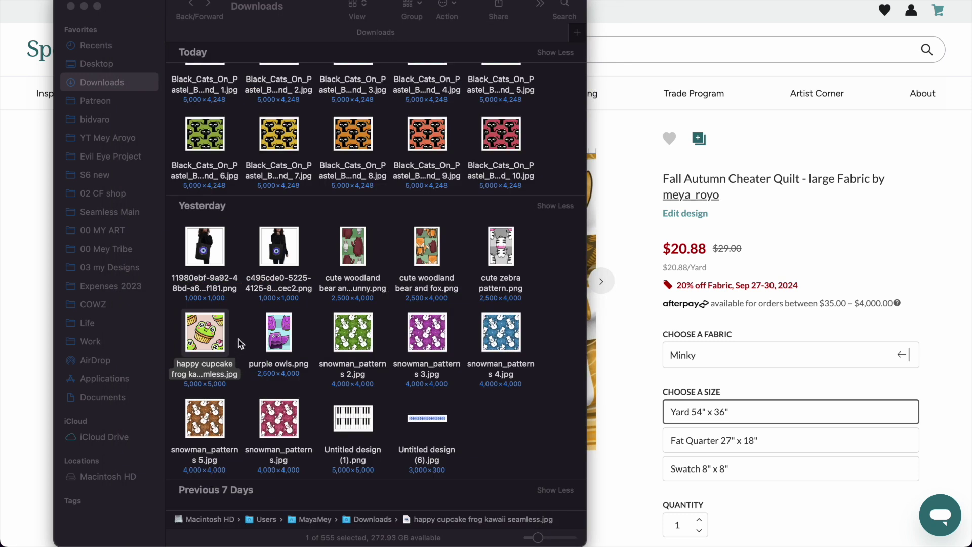
# Step: Make two duplicates of happy cupcake frog kawaii seamless.jpg in the Downloads folder
pyautogui.click(240, 344)
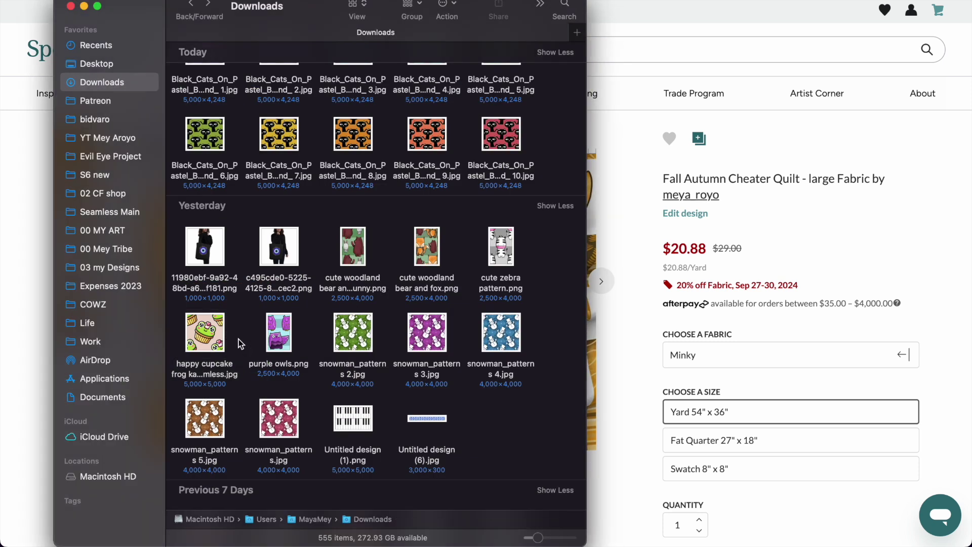
pyautogui.click(206, 335)
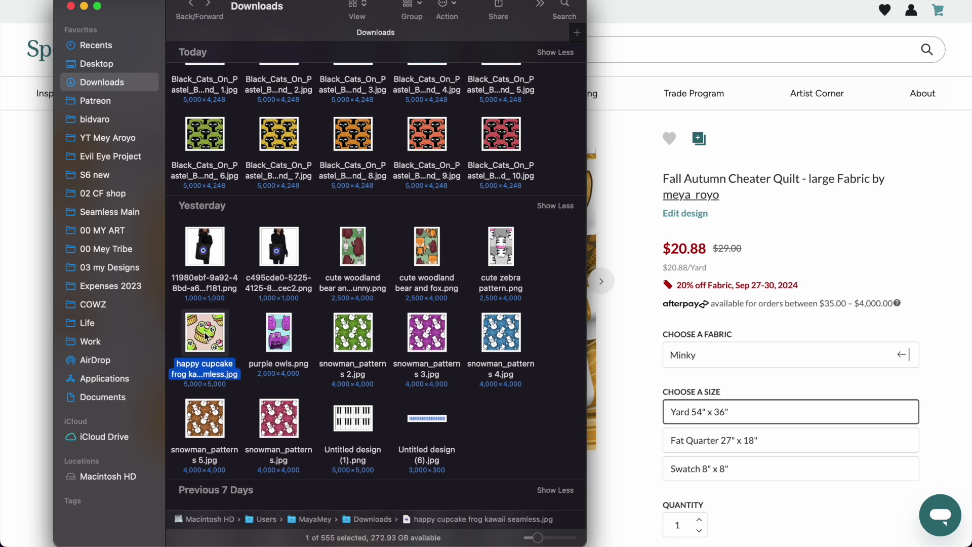
pyautogui.press('super+d')
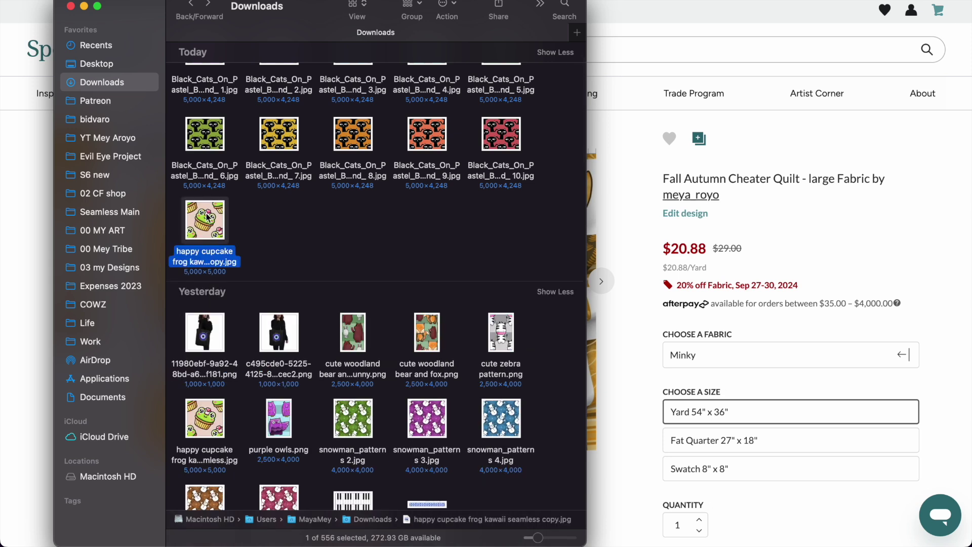
# Step: Switch back to Spoonflower and open the file chooser for uploading new designs
pyautogui.click(792, 127)
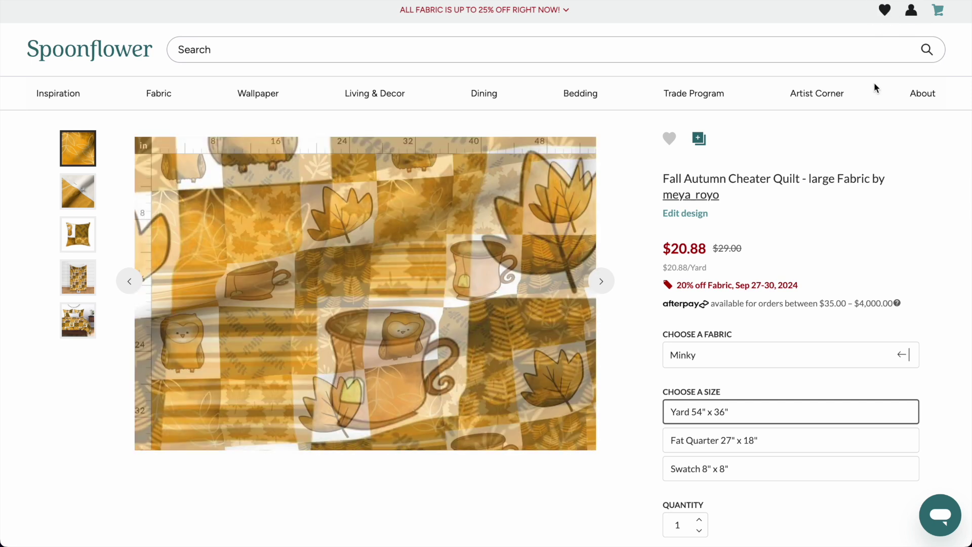
pyautogui.click(911, 10)
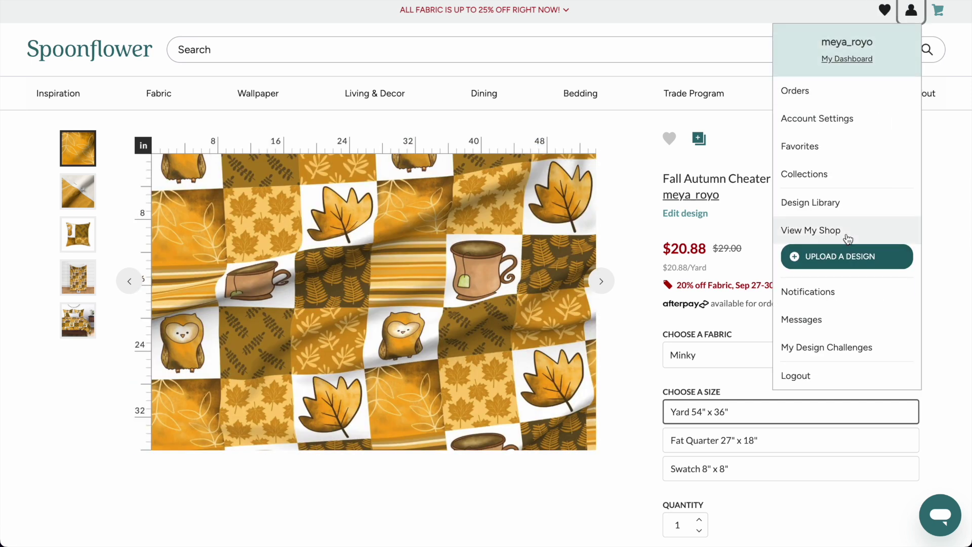
pyautogui.click(840, 256)
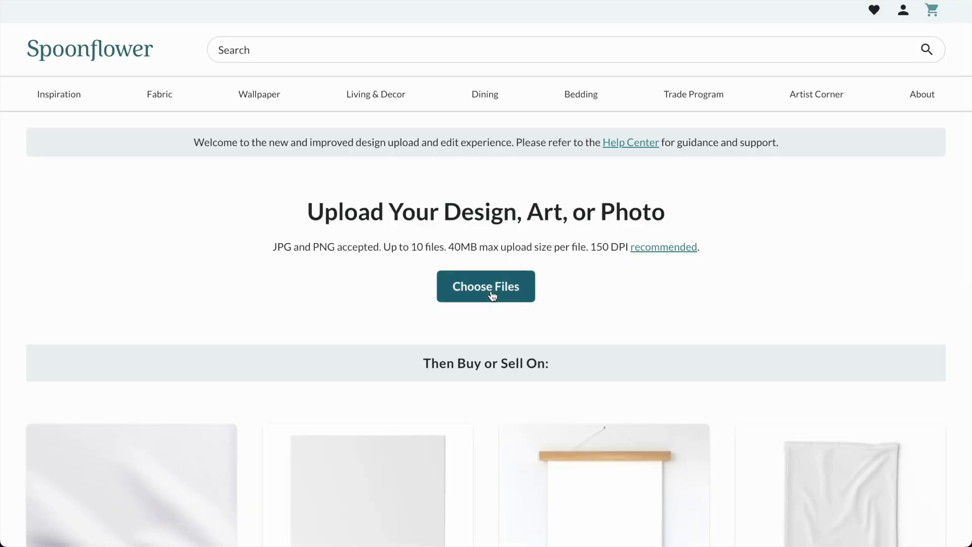
pyautogui.click(492, 295)
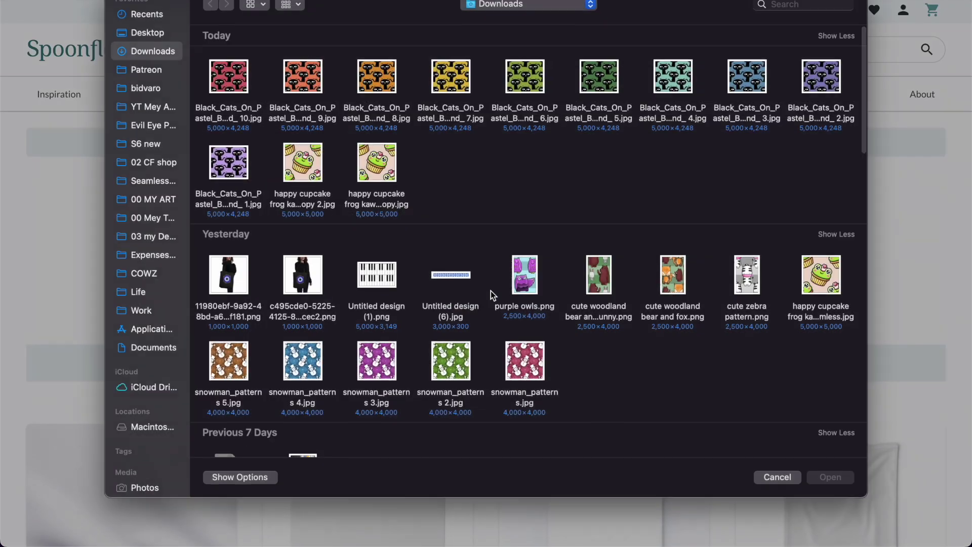
# Step: Upload happy cupcake frog kawaii seamless.jpg and its two copies from Downloads, agreeing to the terms of service
pyautogui.click(378, 176)
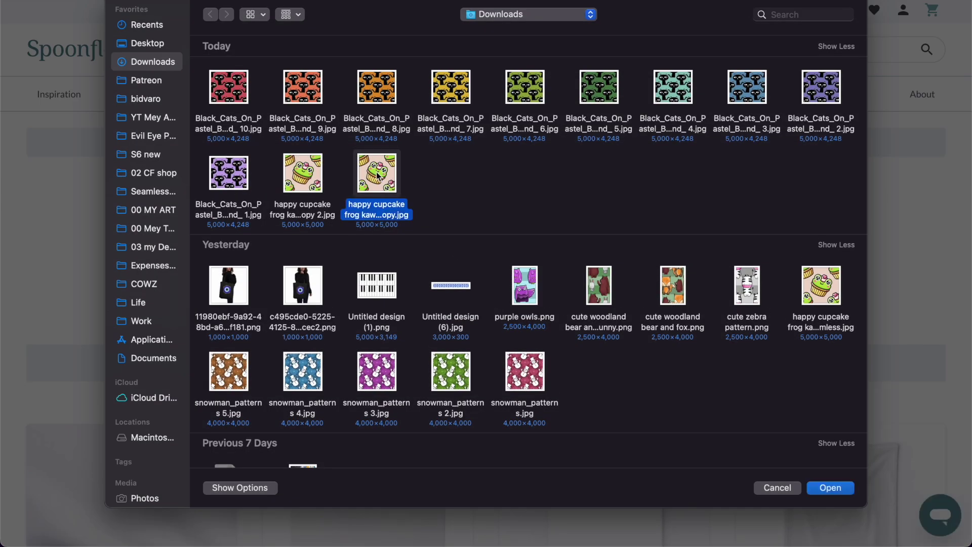
pyautogui.keyDown('super'); pyautogui.click(310, 182); pyautogui.keyUp('super')
pyautogui.keyDown('super'); pyautogui.click(830, 296); pyautogui.keyUp('super')
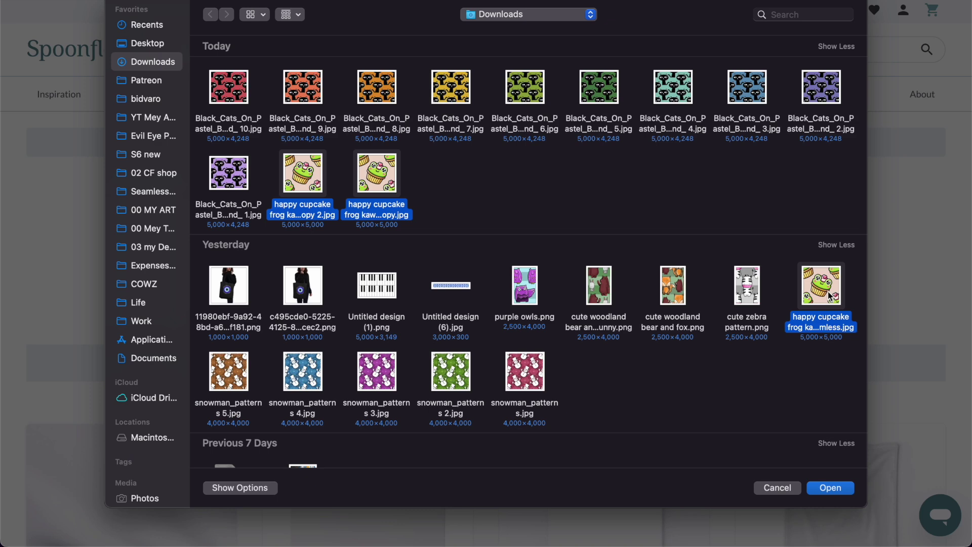
pyautogui.press('Return')
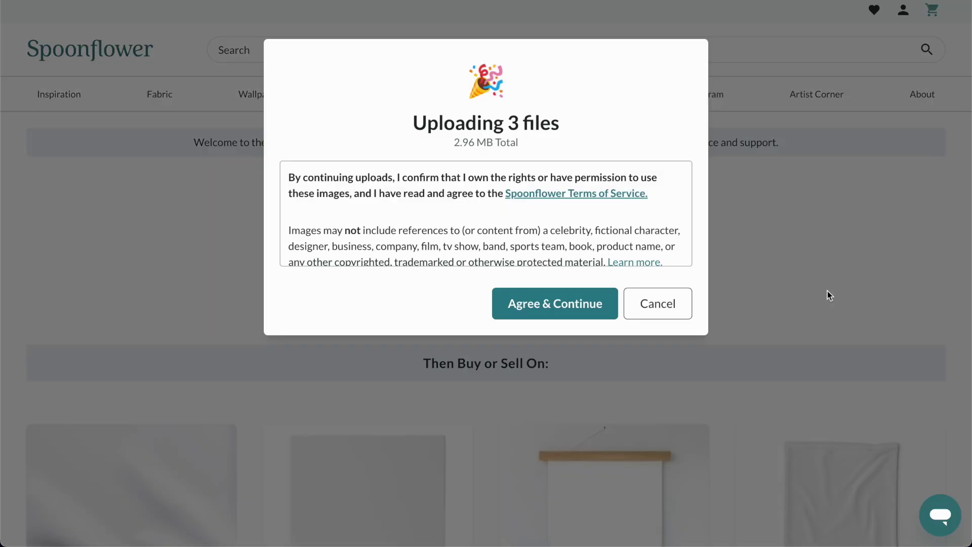
pyautogui.click(521, 310)
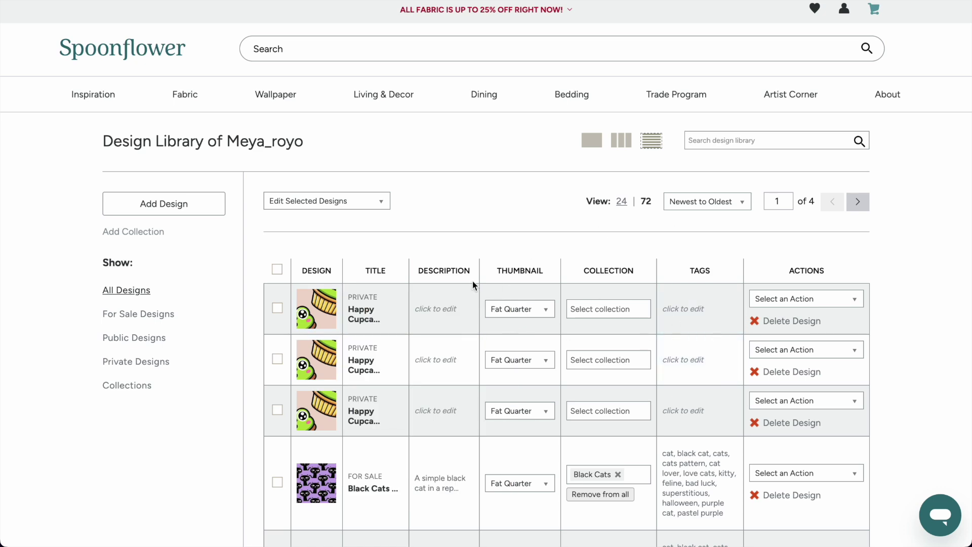
# Step: Retitle the first cupcake frog design in the library as "Happy Cupcake Frog Kawaii Seamless - small"
pyautogui.click(362, 314)
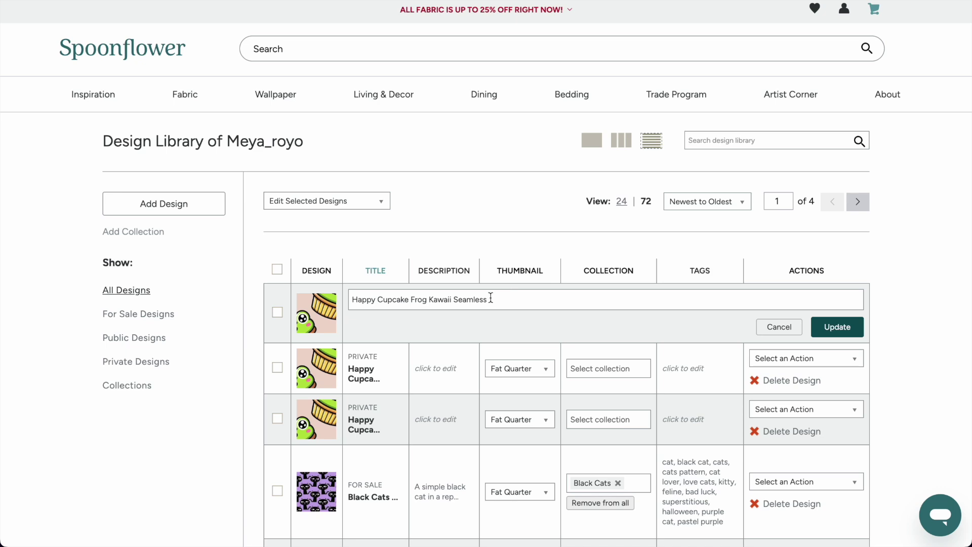
pyautogui.doubleClick(480, 299)
pyautogui.click(497, 300)
pyautogui.write('- small')
pyautogui.click(853, 340)
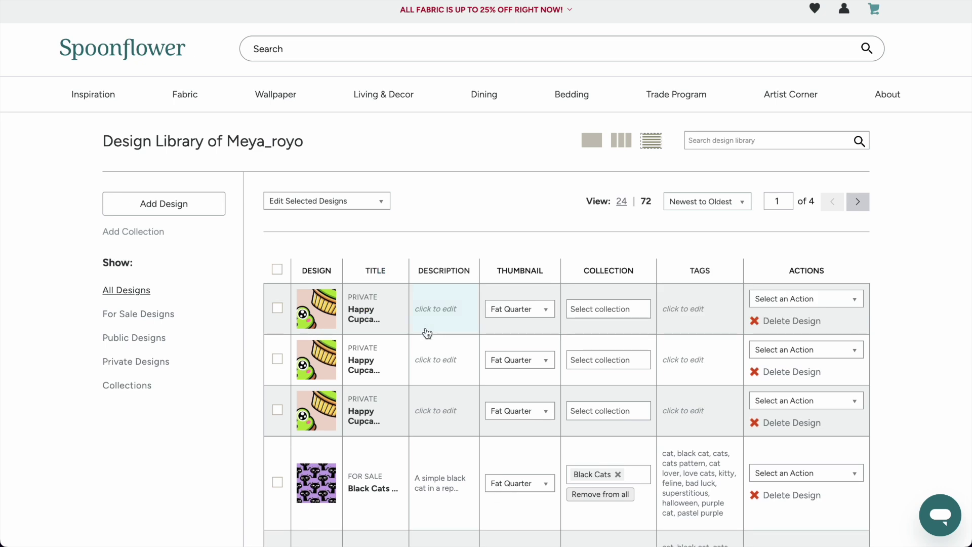
# Step: Retitle the second cupcake frog design as "Happy Cupcake Frog Kawaii Seamless - medium", replacing the copy suffix
pyautogui.click(373, 354)
pyautogui.press('BackSpace')
pyautogui.press('BackSpace')
pyautogui.press('BackSpace')
pyautogui.press('BackSpace')
pyautogui.press('BackSpace')
pyautogui.press('BackSpace')
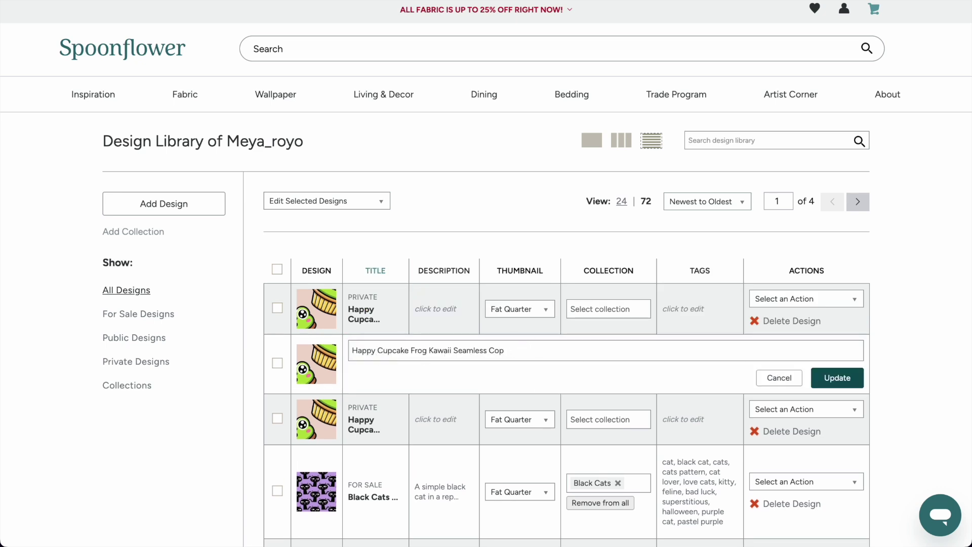
pyautogui.write('- medium')
pyautogui.click(825, 388)
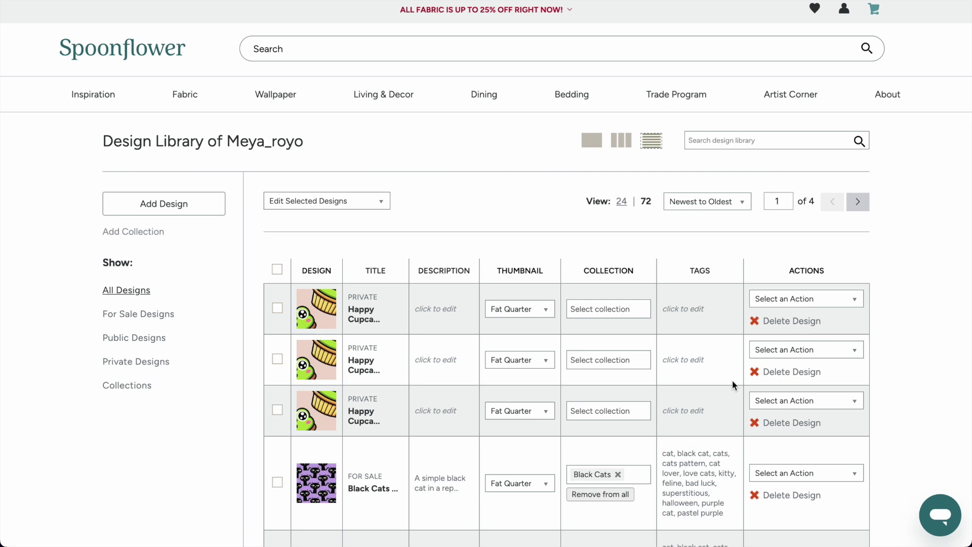
# Step: Retitle the third cupcake frog design as "Happy Cupcake Frog Kawaii Seamless - large"
pyautogui.click(383, 420)
pyautogui.press('BackSpace')
pyautogui.press('BackSpace')
pyautogui.press('BackSpace')
pyautogui.press('BackSpace')
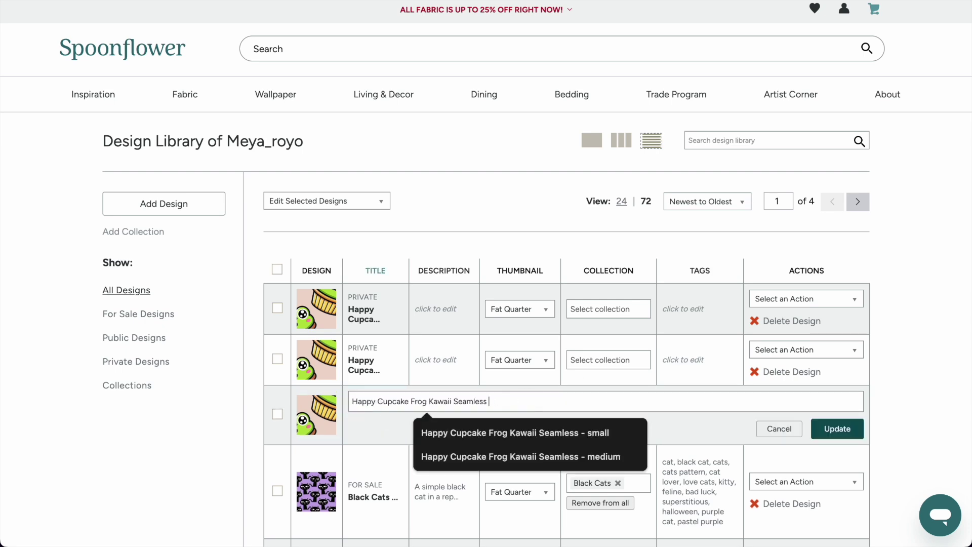
pyautogui.write('large')
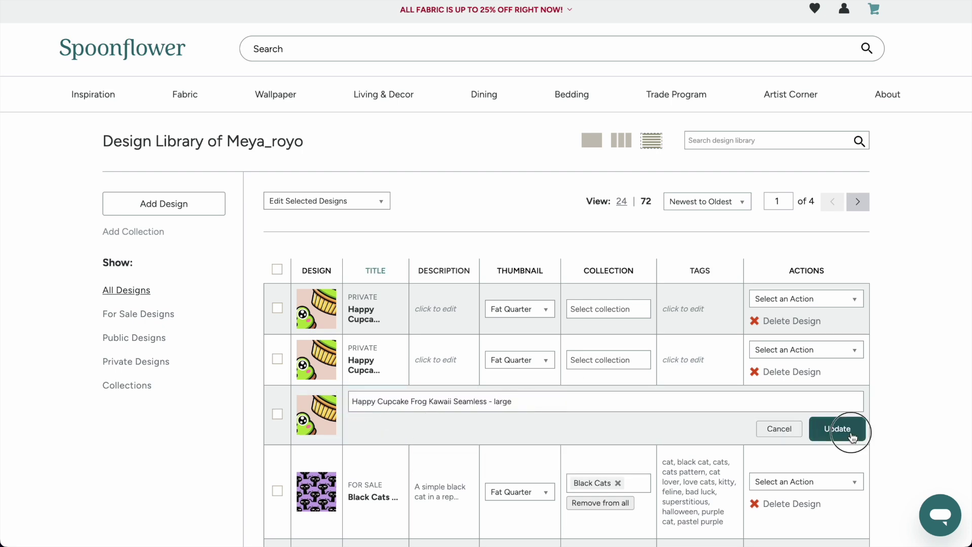
pyautogui.click(845, 429)
# Step: Describe the small design as "A fun and quirky pattern of Kawaii frog cupcakes! a great pattern for frog lovers, or lovers of cupcakes!"
pyautogui.click(423, 305)
pyautogui.write('A fun and quirky pattern of Kawaii frog cupcakes! a great pattern for frog lovers, or lovers of cupcakes!')
pyautogui.hotkey('ctrl', 'a')
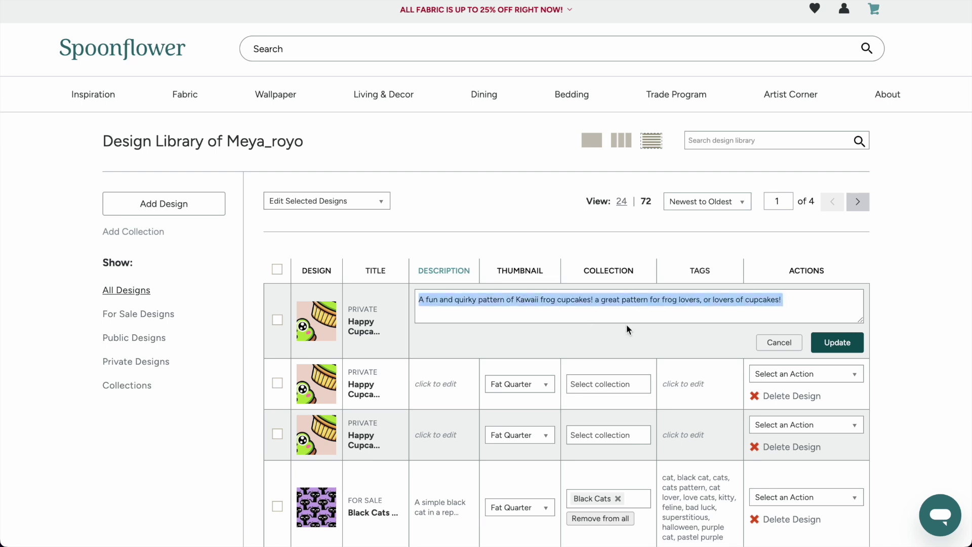
# Step: Append "- this pattern exists in 3 different sizes- to best suit your crafting projects." to the small design's description, copy the full text and save
pyautogui.click(789, 301)
pyautogui.write('- this patt')
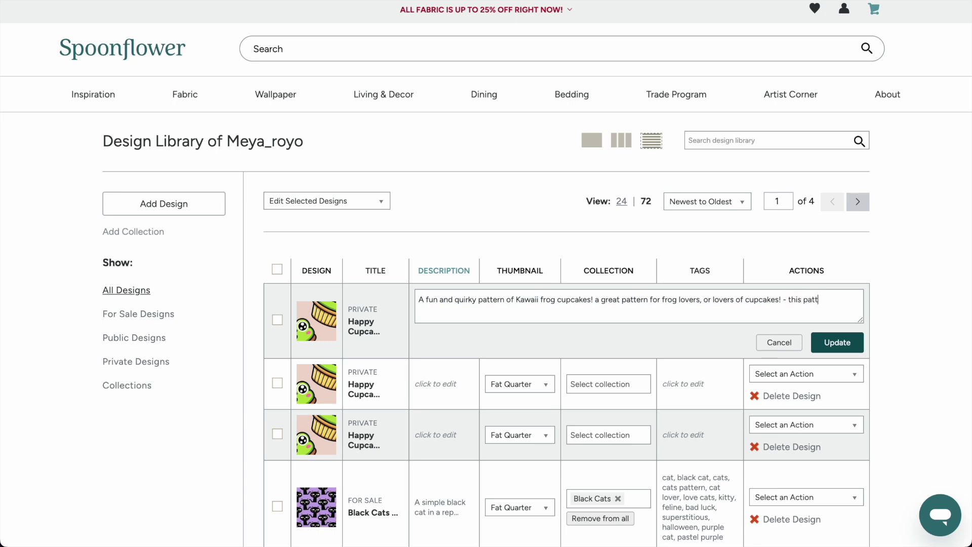
pyautogui.write('ern exists in 3 sdi')
pyautogui.press('BackSpace')
pyautogui.write('different sizes- to best ')
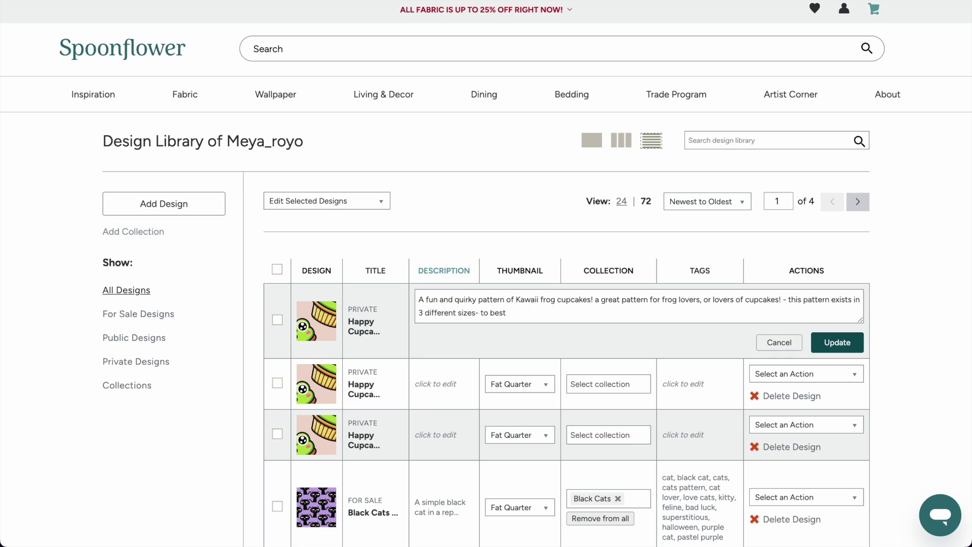
pyautogui.write('suit your crafting projects.')
pyautogui.tripleClick(674, 299)
pyautogui.hotkey('ctrl', 'c')
pyautogui.click(836, 343)
# Step: Paste the copied description into the medium and large cupcake frog designs and save both
pyautogui.click(440, 364)
pyautogui.hotkey('ctrl', 'v')
pyautogui.click(838, 393)
pyautogui.click(437, 411)
pyautogui.hotkey('ctrl', 'v')
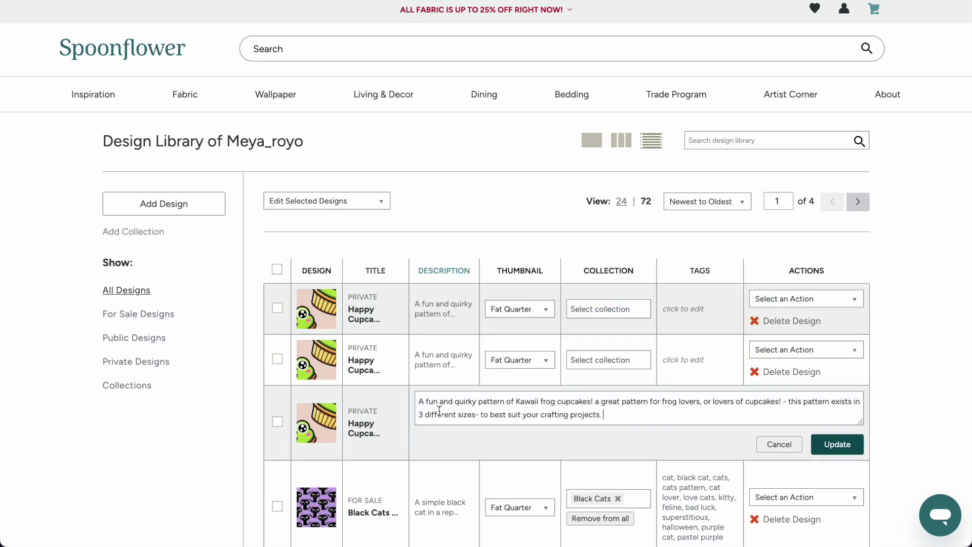
pyautogui.click(838, 445)
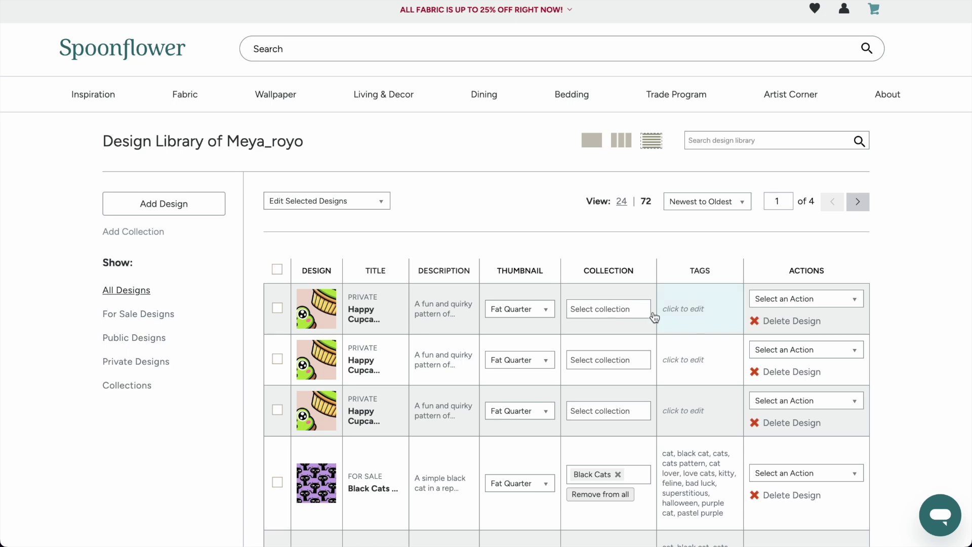
# Step: Add the small, medium and large cupcake frog designs to the Hopping Frogs collection
pyautogui.click(653, 314)
pyautogui.write('hop')
pyautogui.click(607, 331)
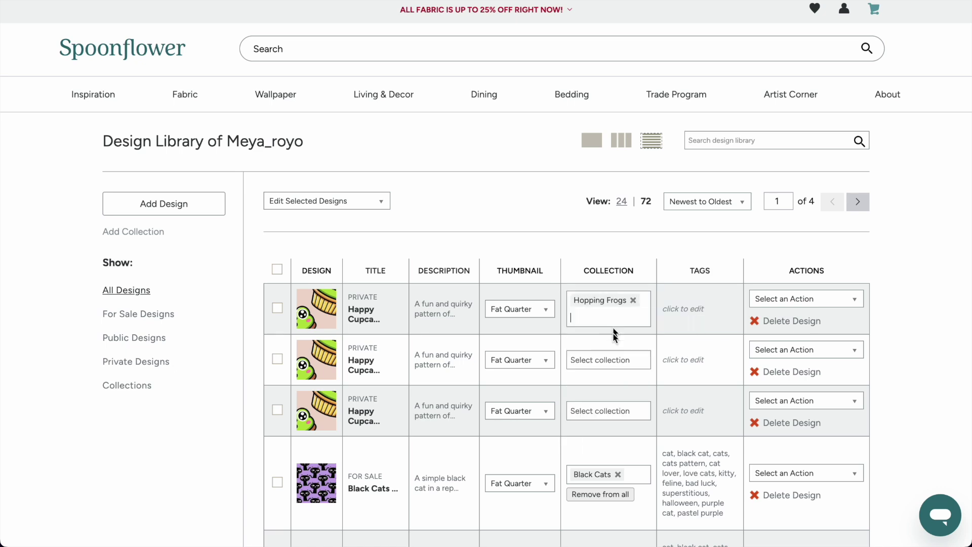
pyautogui.click(607, 361)
pyautogui.write('hop')
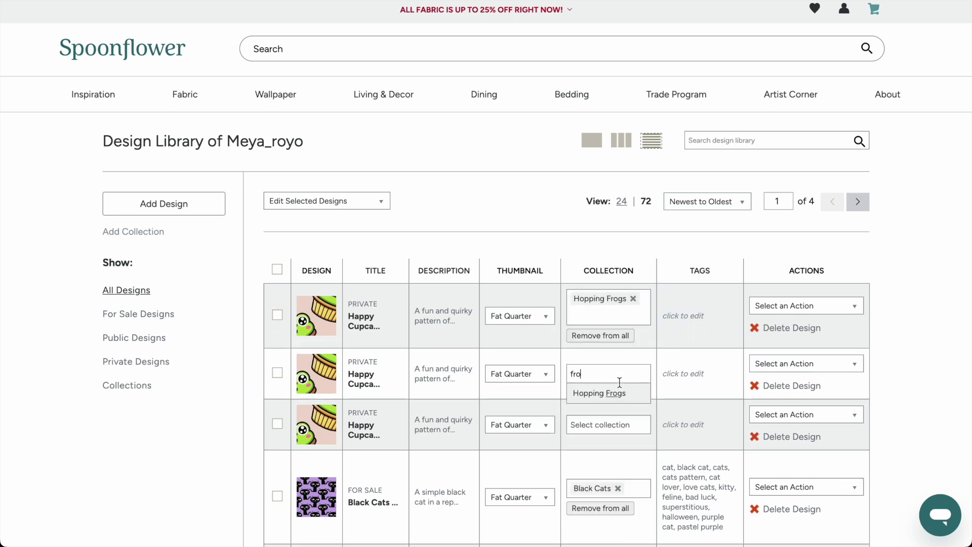
pyautogui.click(617, 394)
pyautogui.click(597, 436)
pyautogui.write('hop')
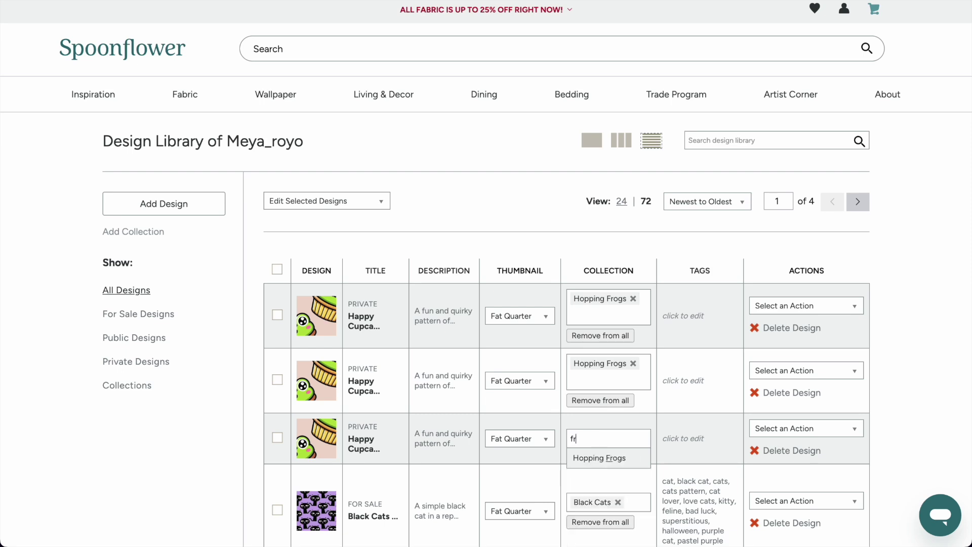
pyautogui.click(610, 455)
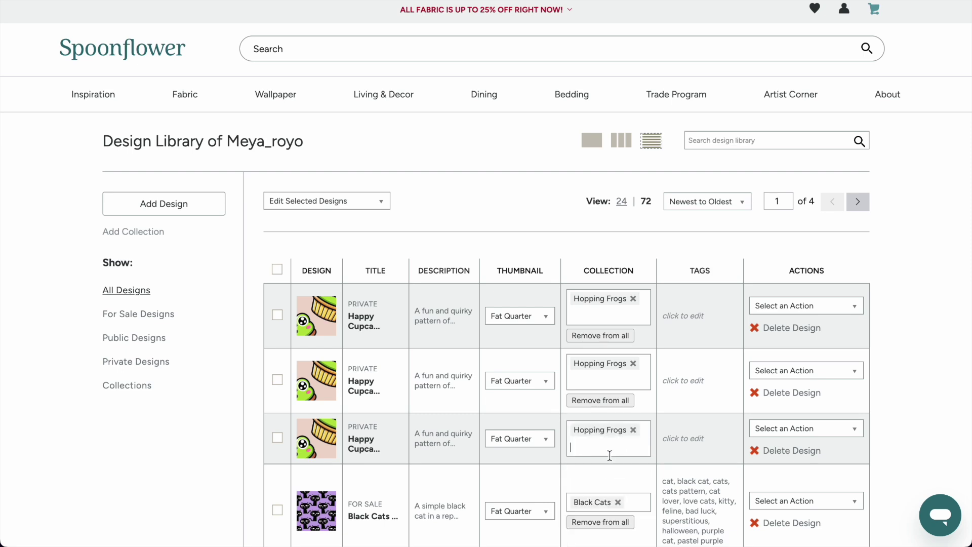
# Step: Enter the tags frog, frog pattern, happy frog, cupcake frog and cupcake for the small cupcake frog design
pyautogui.click(683, 316)
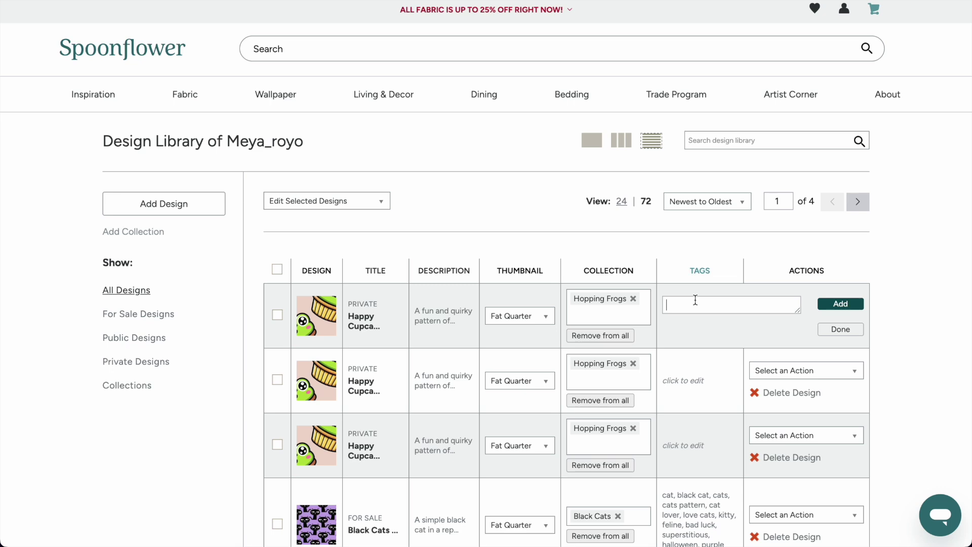
pyautogui.write('frog, frog pattern, hjappy')
pyautogui.press('BackSpace')
pyautogui.press('BackSpace')
pyautogui.press('BackSpace')
pyautogui.press('BackSpace')
pyautogui.press('BackSpace')
pyautogui.press('BackSpace')
pyautogui.write('app')
pyautogui.write('y frog, cupcak')
pyautogui.write('e frog, cupcake,')
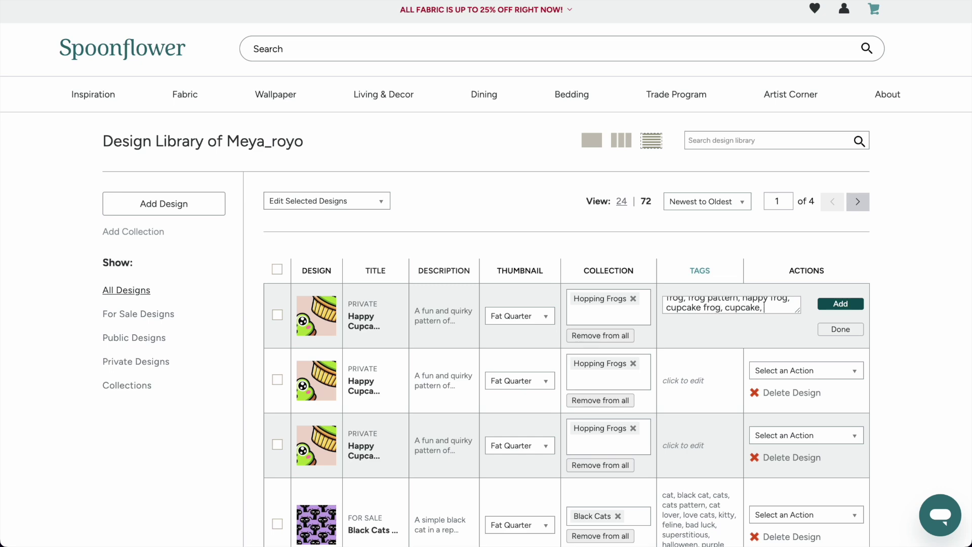
# Step: Continue the tags with cupcake pattern, kids, animals, kawaii, kawaii frog and kawaii cupcake, copy the whole list and add it to the small design
pyautogui.write(' cupca')
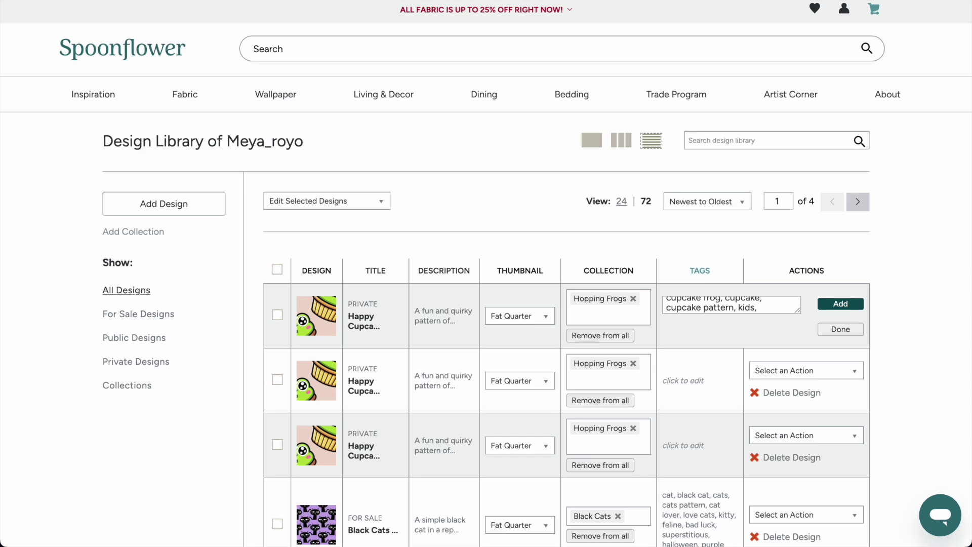
pyautogui.write('kawaii, kawaii frog, kawaii')
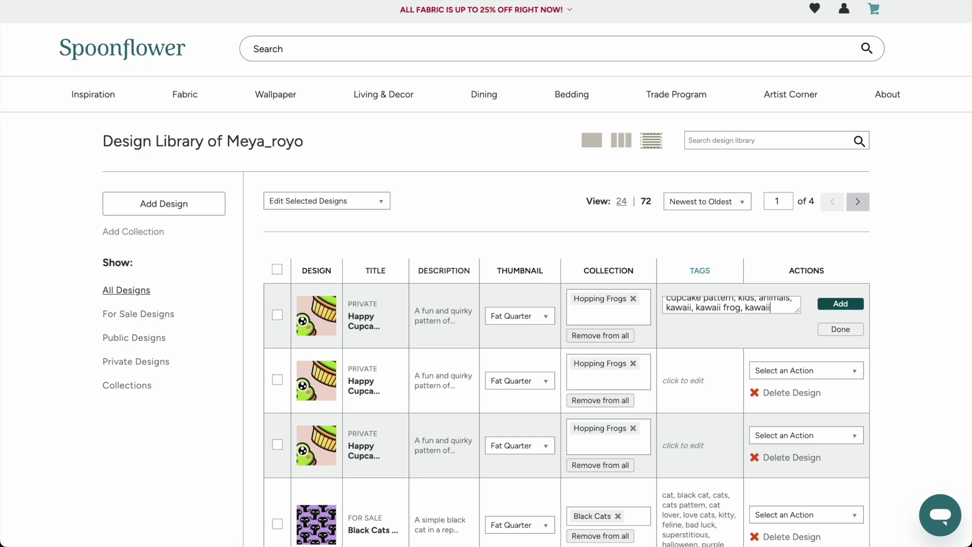
pyautogui.write('ake,')
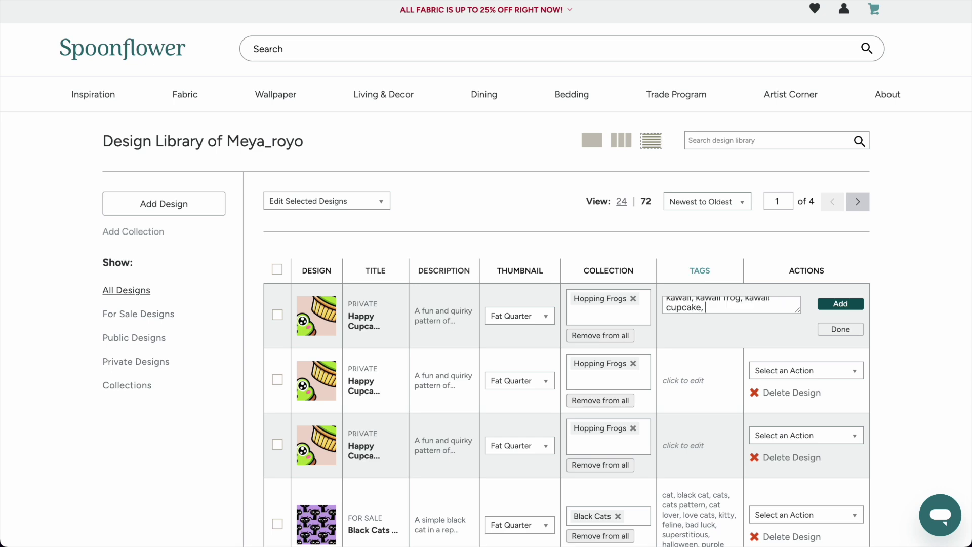
pyautogui.hotkey('ctrl', 'a')
pyautogui.hotkey('ctrl', 'c')
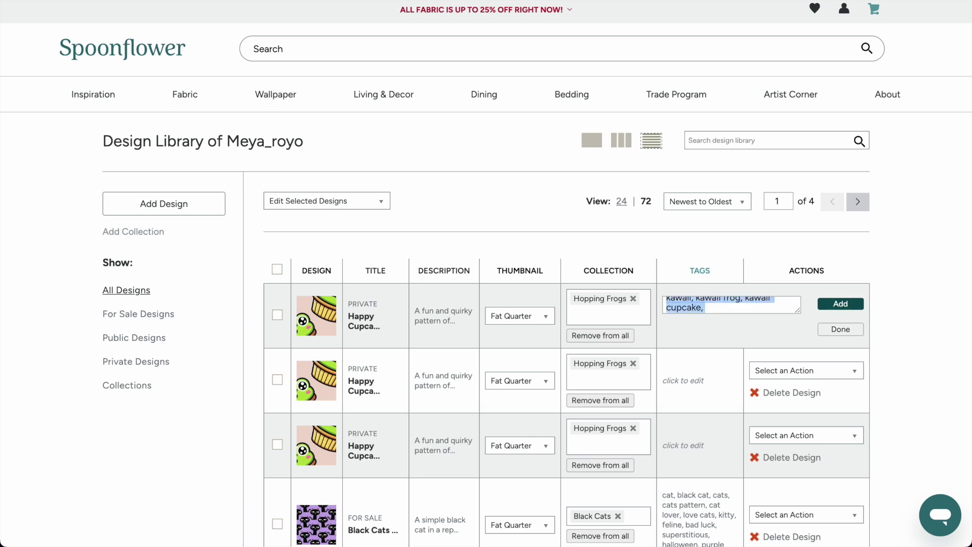
pyautogui.click(841, 303)
pyautogui.click(844, 326)
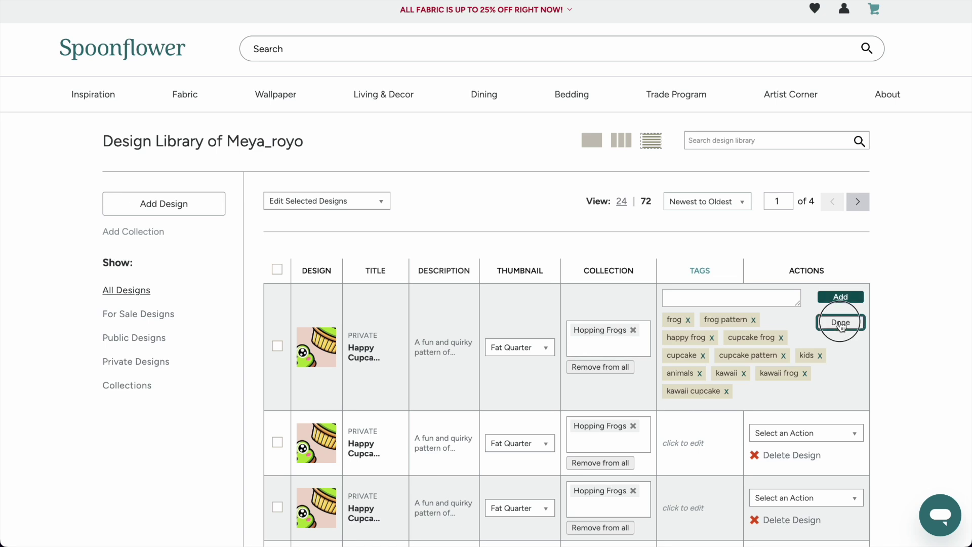
# Step: Add the copied tag list to the medium and large cupcake frog designs
pyautogui.click(685, 379)
pyautogui.hotkey('ctrl', 'v')
pyautogui.click(841, 373)
pyautogui.click(838, 389)
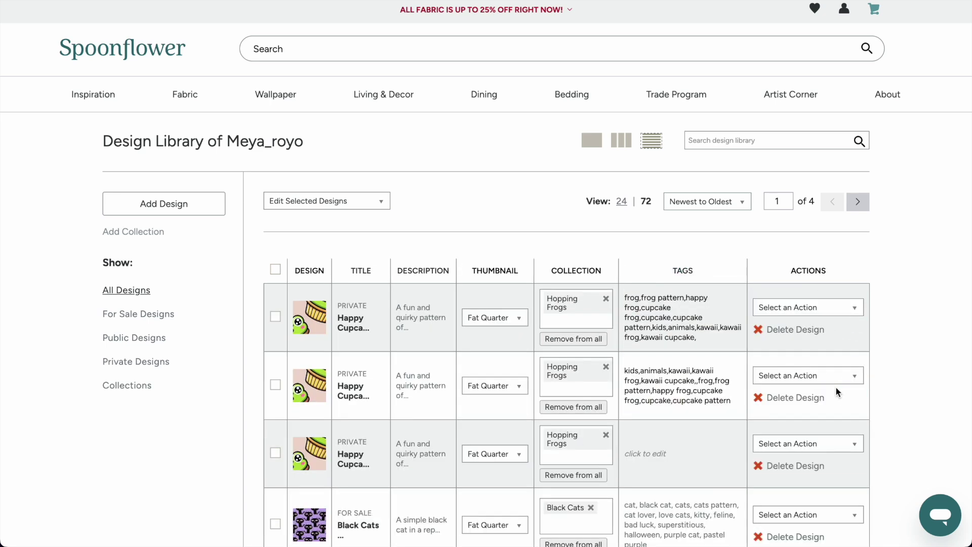
pyautogui.click(652, 454)
pyautogui.write('frog,frog pattern,happy frog,cupcake frog,cupcake,cupcake pattern,kids,animals,kawaii,kawaii frog,kawaii cupcake,')
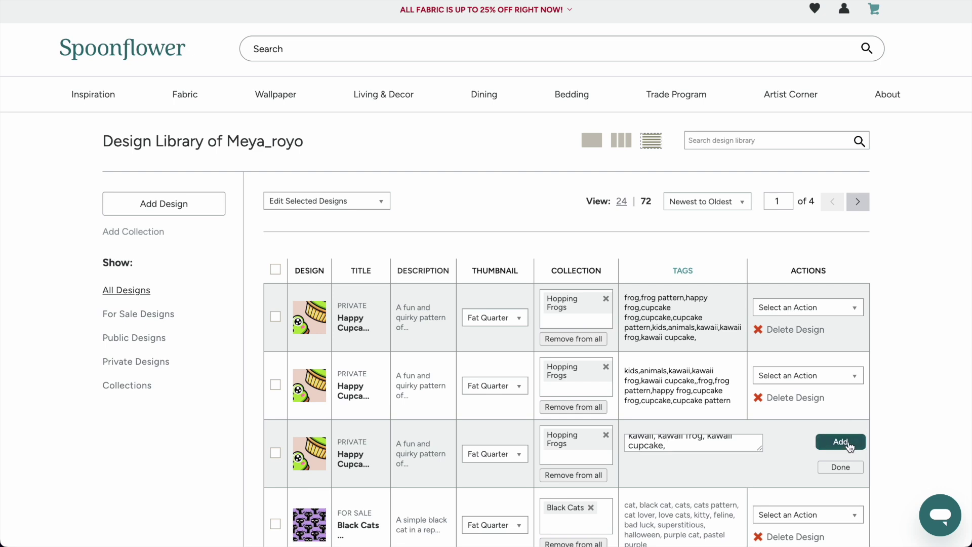
pyautogui.click(834, 439)
pyautogui.click(833, 460)
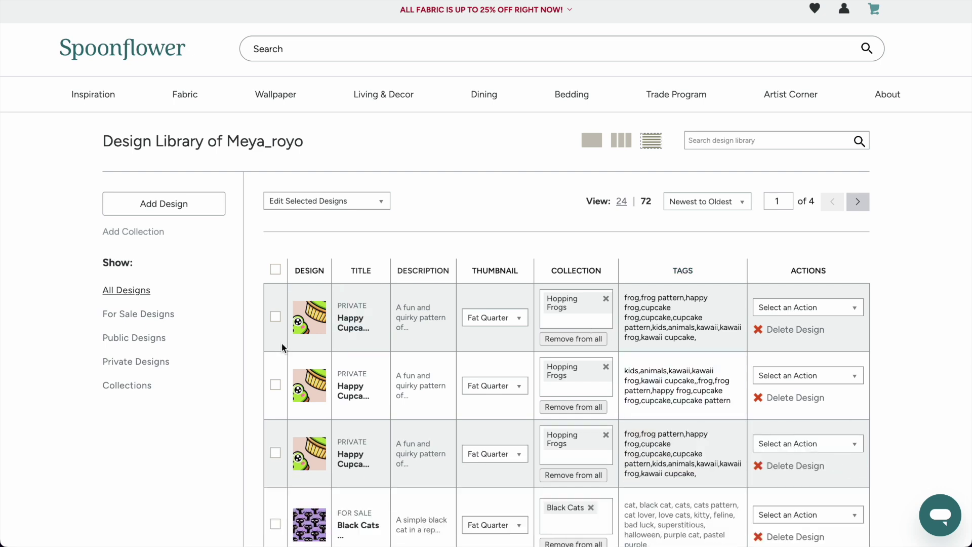
# Step: Open the edit pages of the small, medium and large cupcake frog designs
pyautogui.click(315, 463)
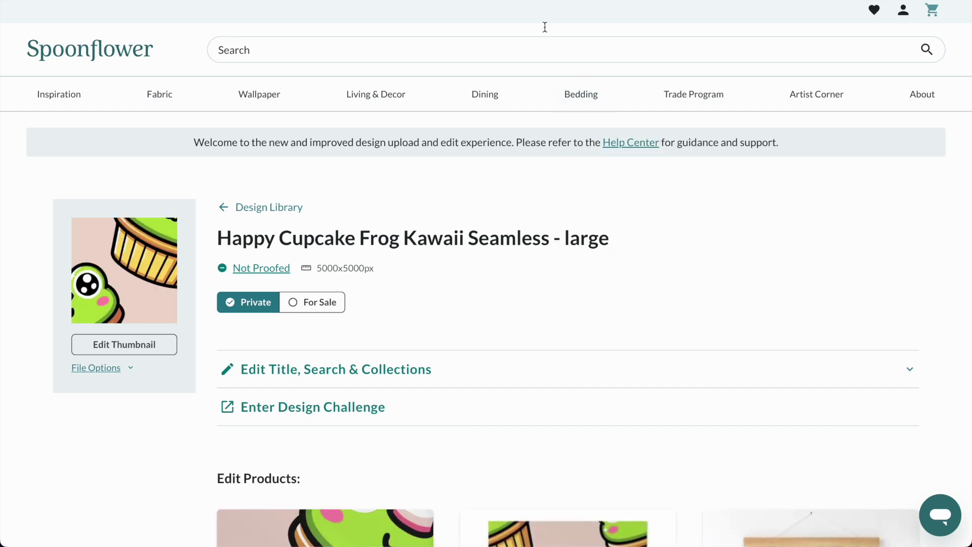
pyautogui.scroll(-5, 423, 195)
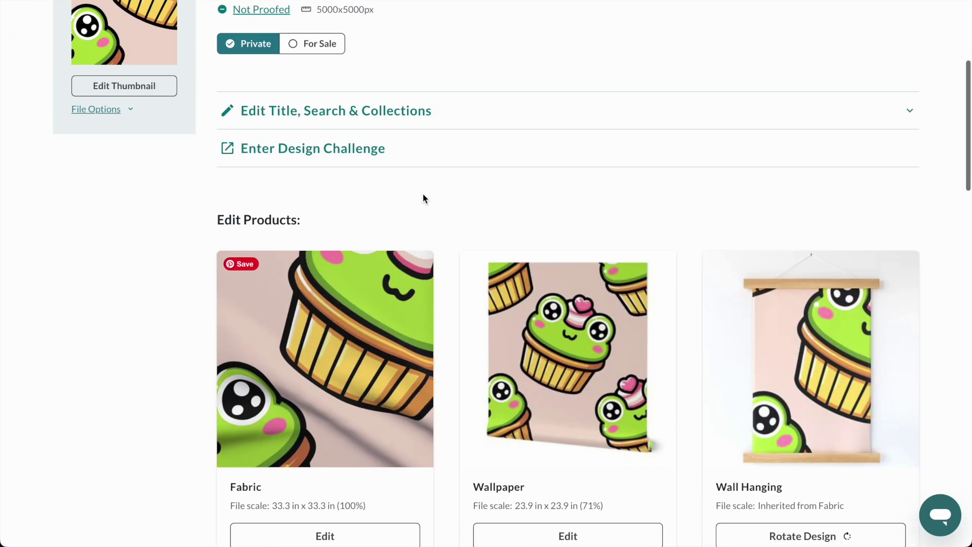
pyautogui.scroll(5, 426, 190)
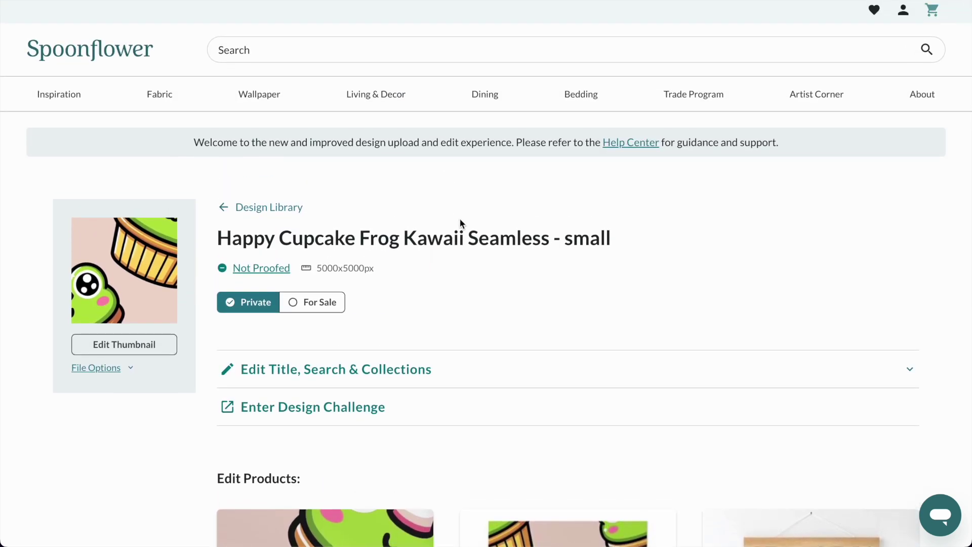
pyautogui.scroll(-8, 459, 220)
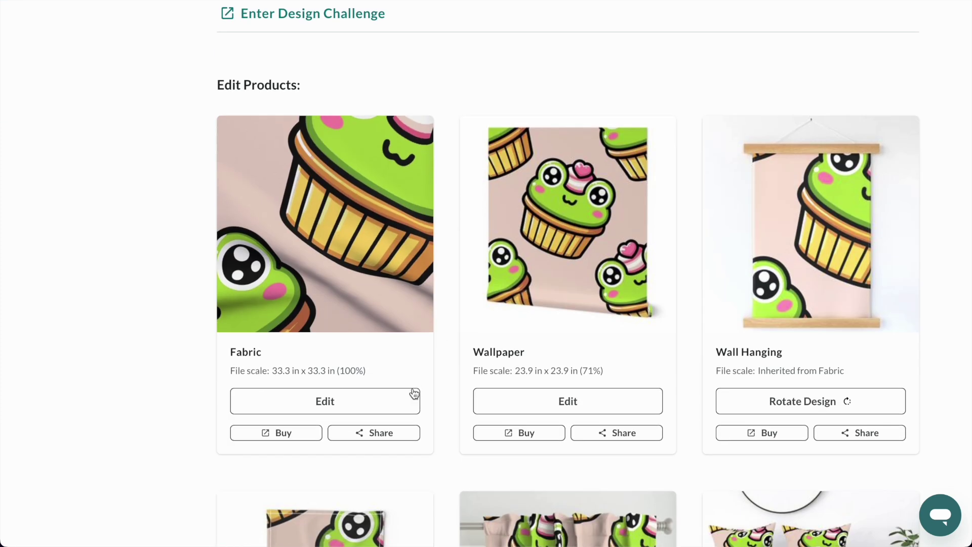
pyautogui.click(354, 400)
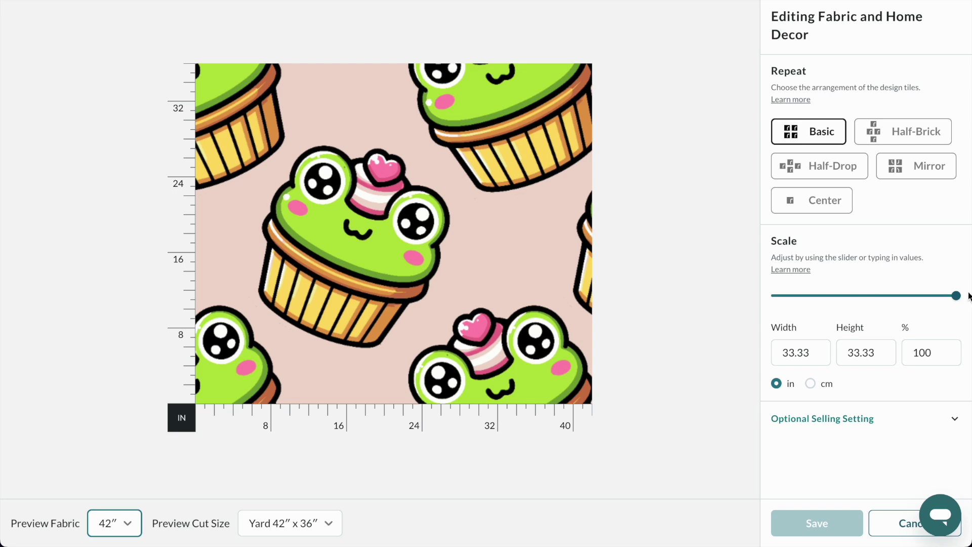
pyautogui.moveTo(958, 301); pyautogui.dragTo(875, 299)
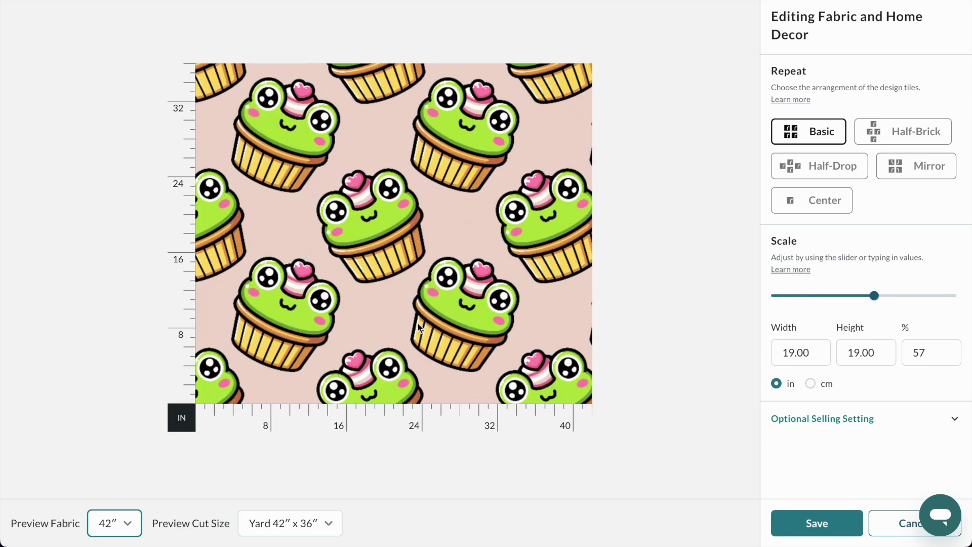
pyautogui.click(258, 528)
pyautogui.click(304, 368)
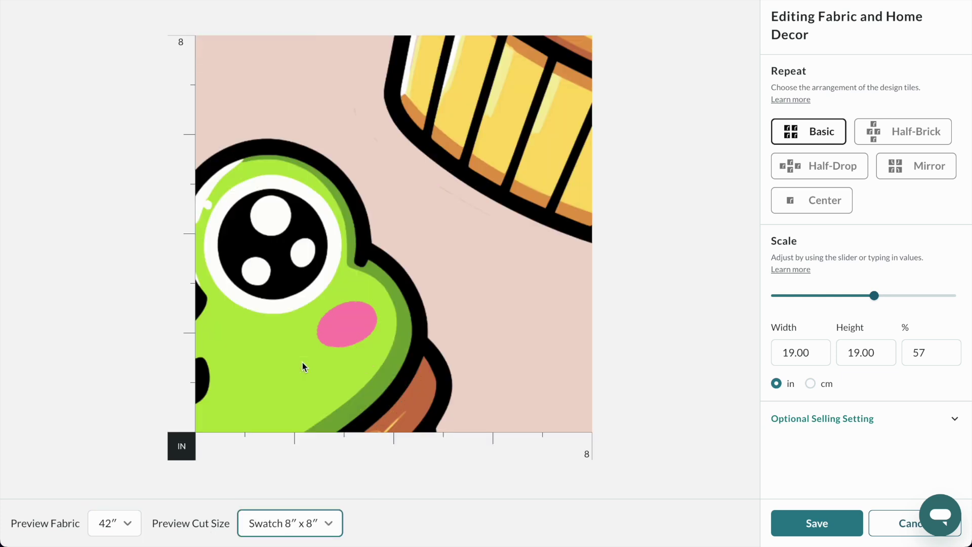
pyautogui.moveTo(872, 303); pyautogui.dragTo(802, 313)
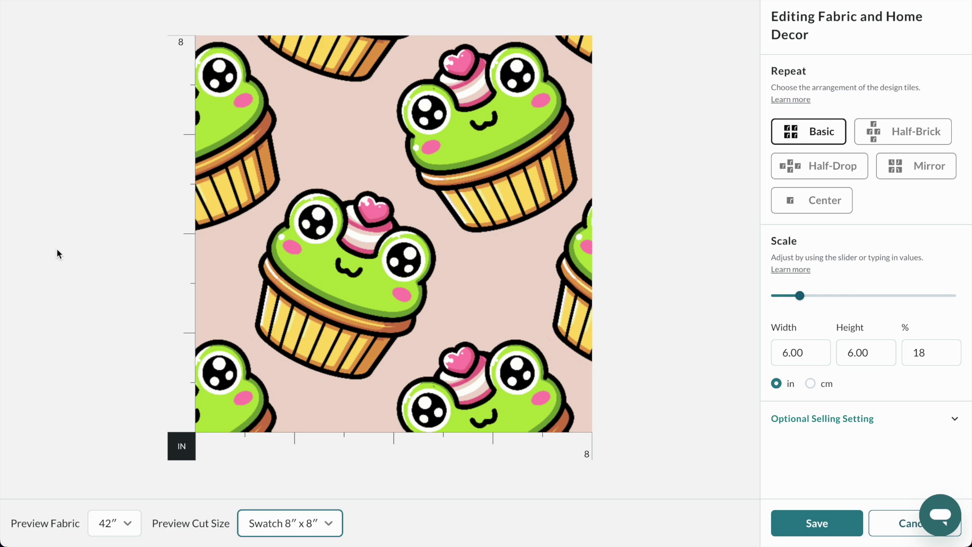
pyautogui.click(891, 523)
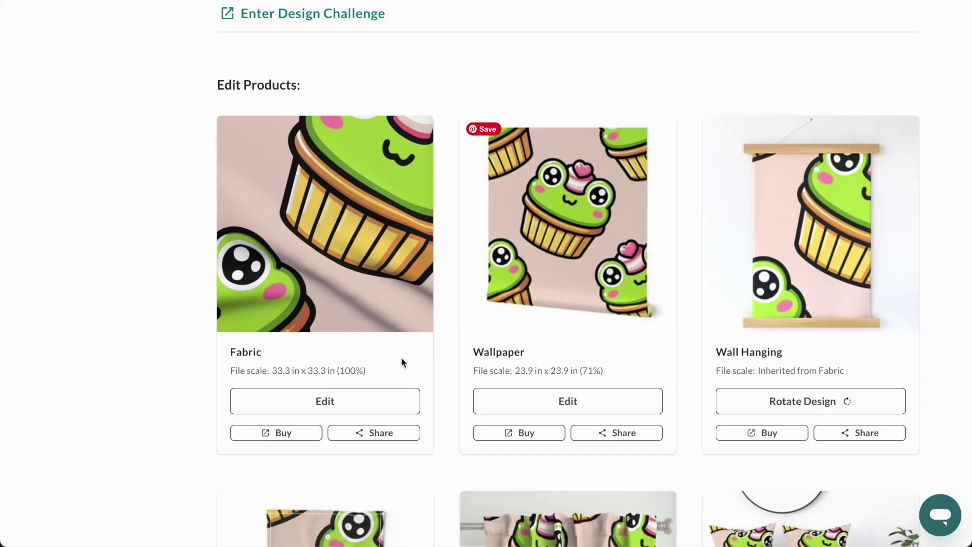
# Step: Set the small cupcake frog design's fabric scale to 3.33 × 3.33 in (10%) and save it
pyautogui.scroll(-8, 356, 364)
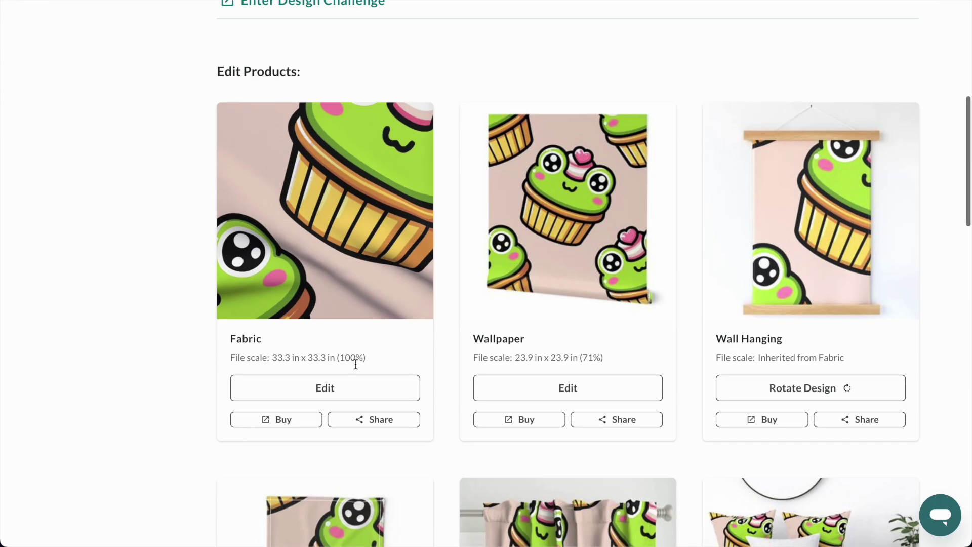
pyautogui.click(342, 390)
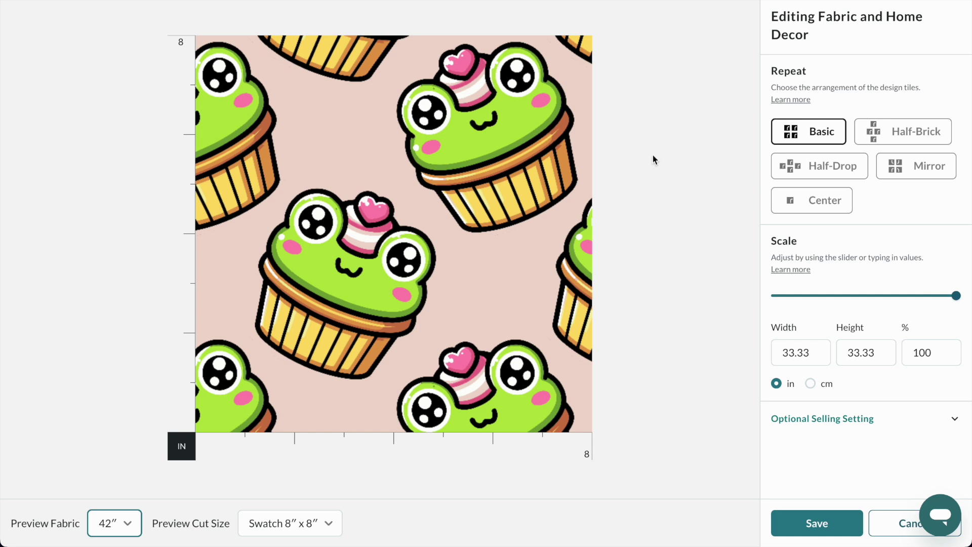
pyautogui.moveTo(955, 295); pyautogui.dragTo(786, 306)
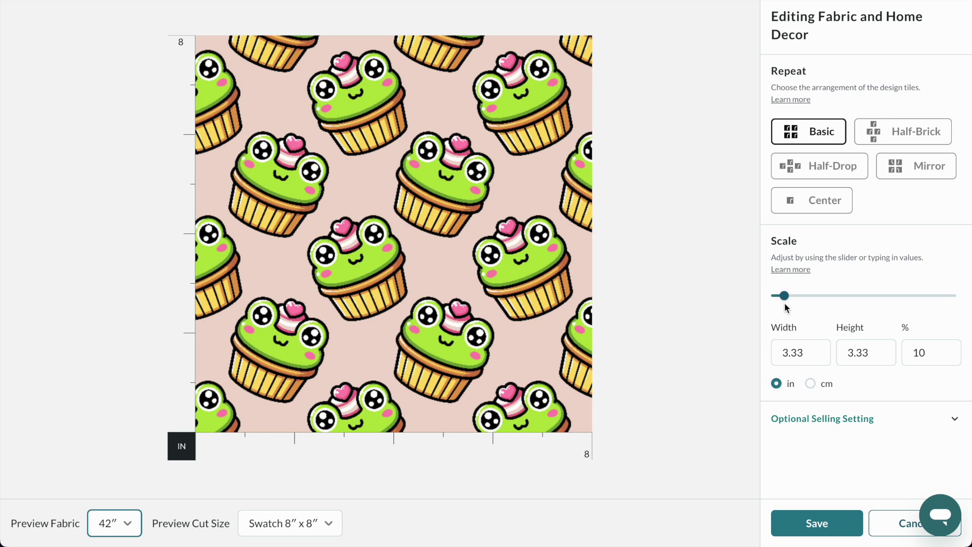
pyautogui.click(816, 523)
# Step: Preview the medium design as a Fat Quarter 21" x 18", set its fabric scale to about 9.7 × 9.7 in (29%) and save
pyautogui.scroll(-8, 486, 203)
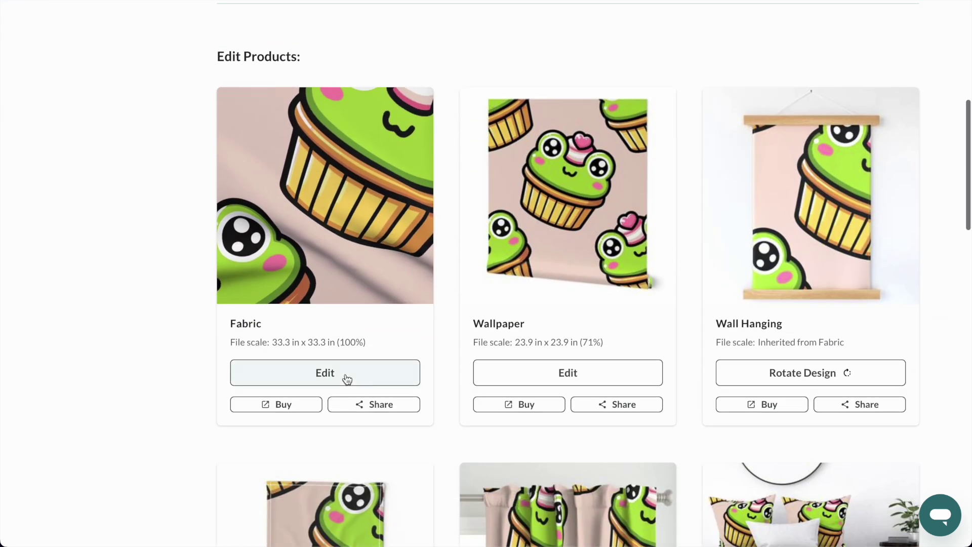
pyautogui.click(347, 379)
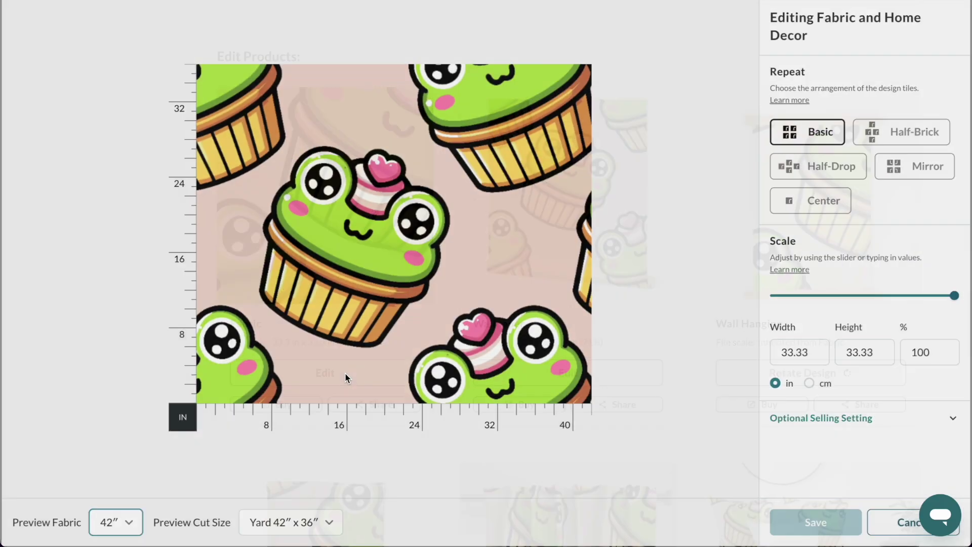
pyautogui.click(269, 530)
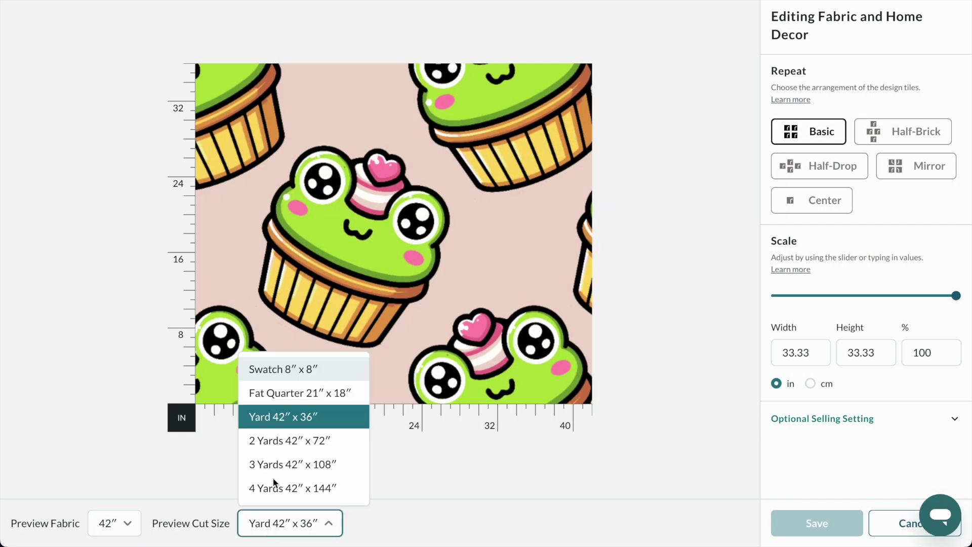
pyautogui.click(288, 393)
pyautogui.moveTo(956, 296); pyautogui.dragTo(822, 304)
pyautogui.click(816, 523)
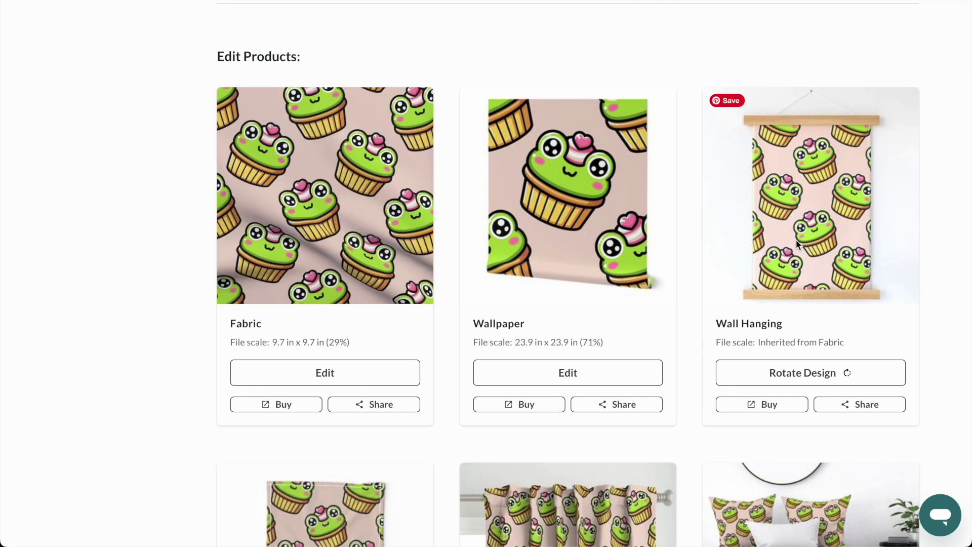
# Step: Set the large cupcake frog design's fabric scale to about 20 × 20 in (60%) and save it
pyautogui.click(678, 1)
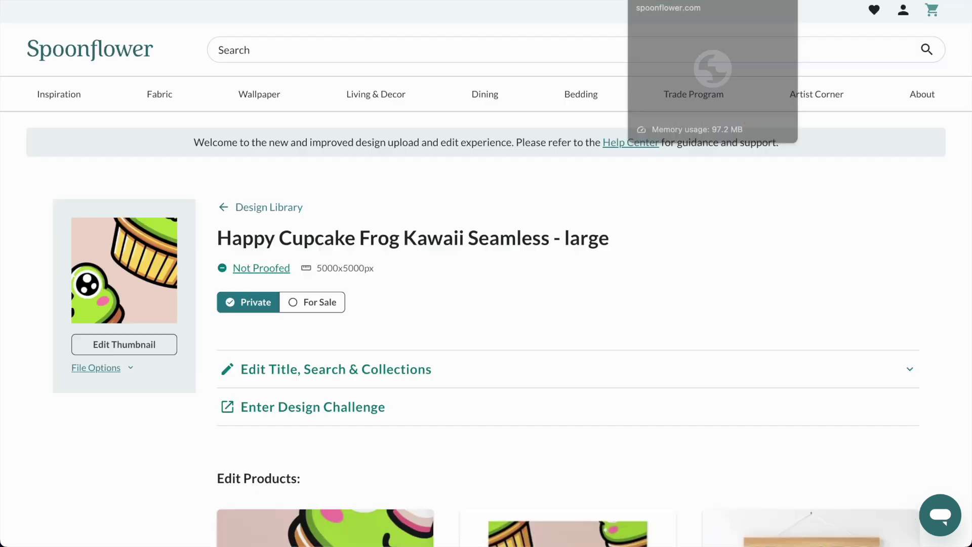
pyautogui.scroll(-8, 569, 241)
pyautogui.click(347, 405)
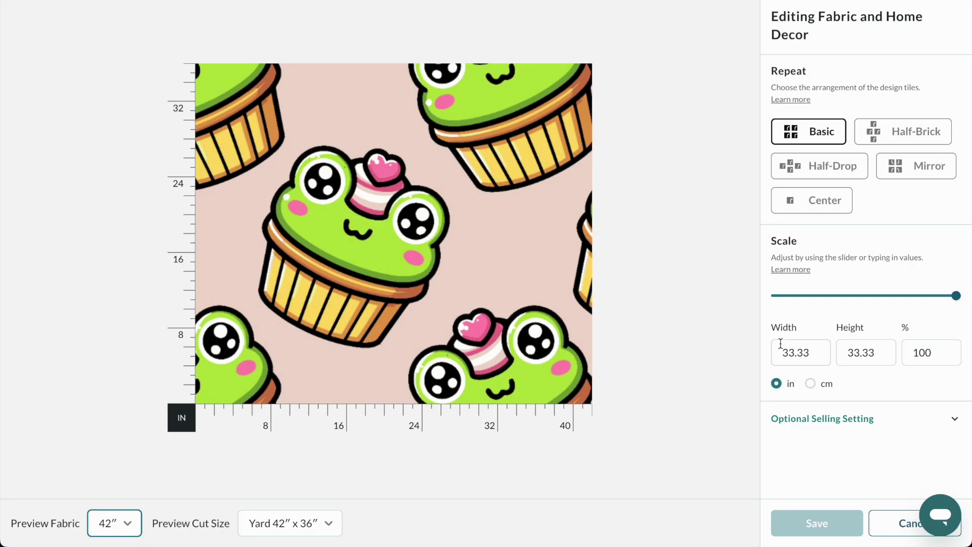
pyautogui.click(277, 521)
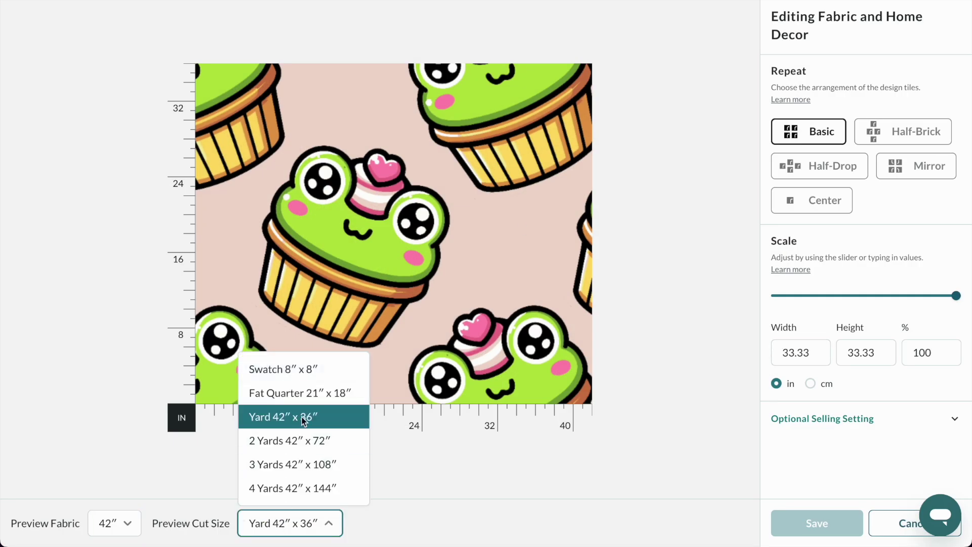
pyautogui.moveTo(948, 303); pyautogui.dragTo(879, 296)
pyautogui.click(637, 305)
pyautogui.click(785, 533)
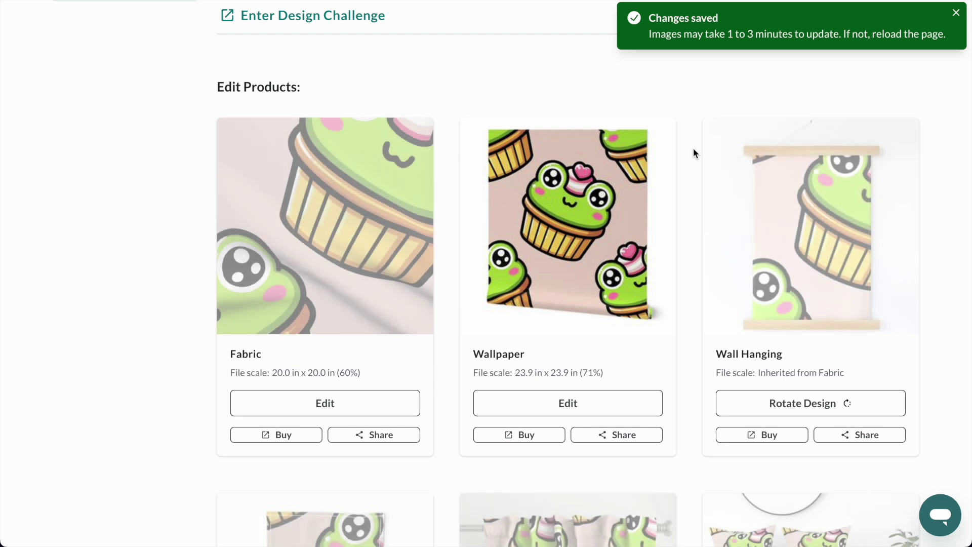
# Step: Compare the fabric previews of the three design sizes and examine the small design on the tea towel, curtain and duvet cover
pyautogui.scroll(-2, 693, 148)
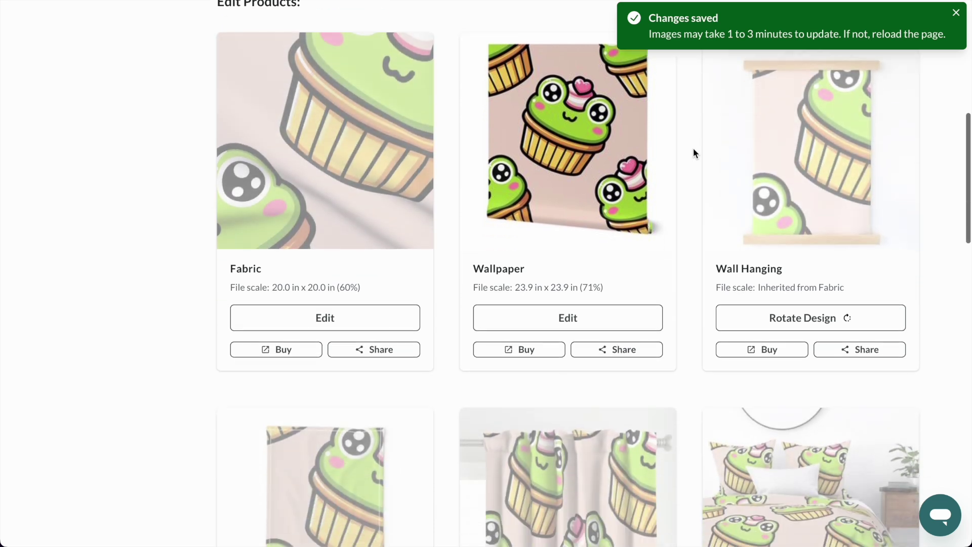
pyautogui.scroll(-5, 694, 153)
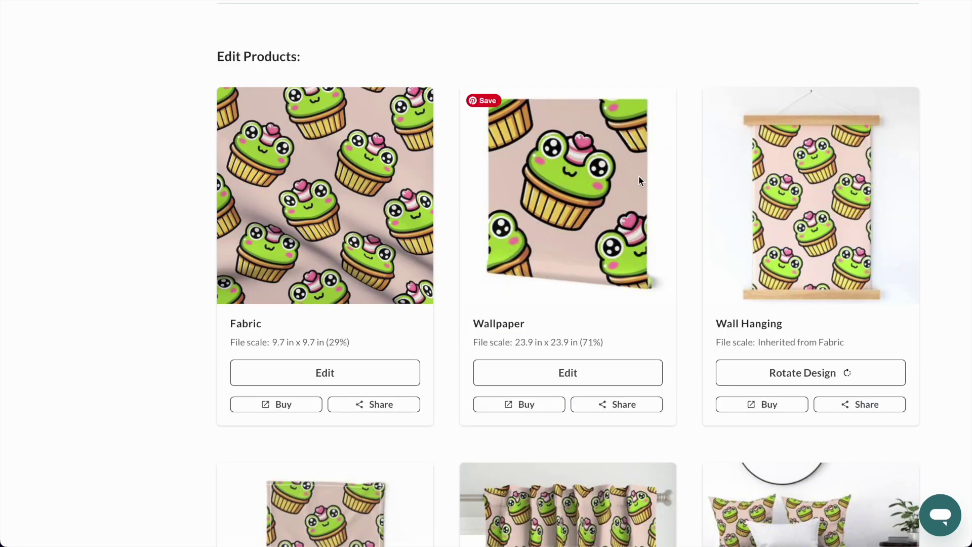
pyautogui.scroll(-9, 638, 178)
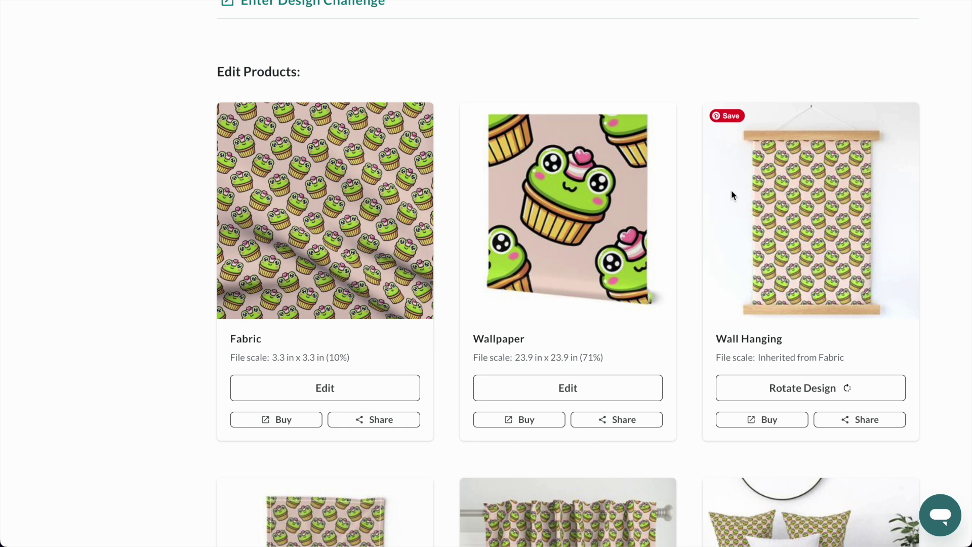
pyautogui.scroll(-5, 731, 193)
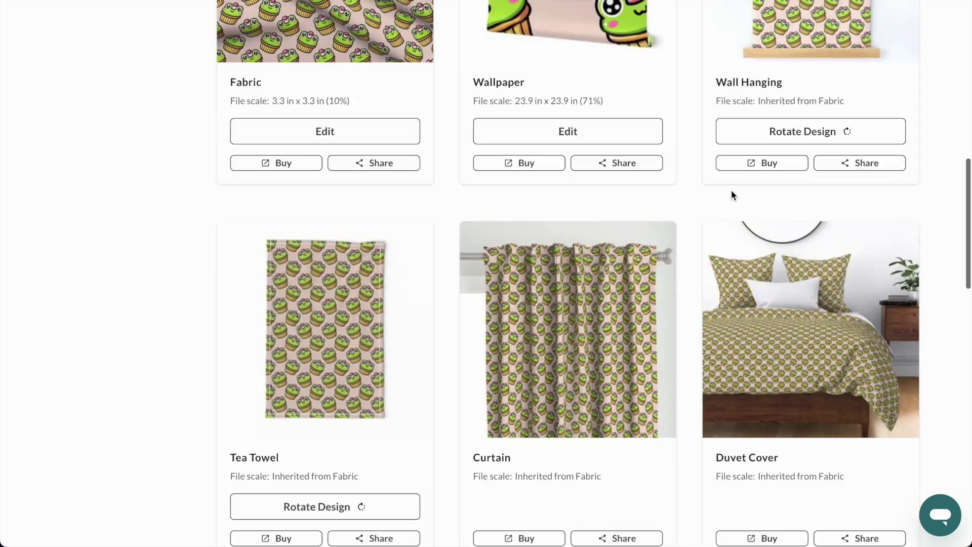
pyautogui.scroll(-3, 731, 192)
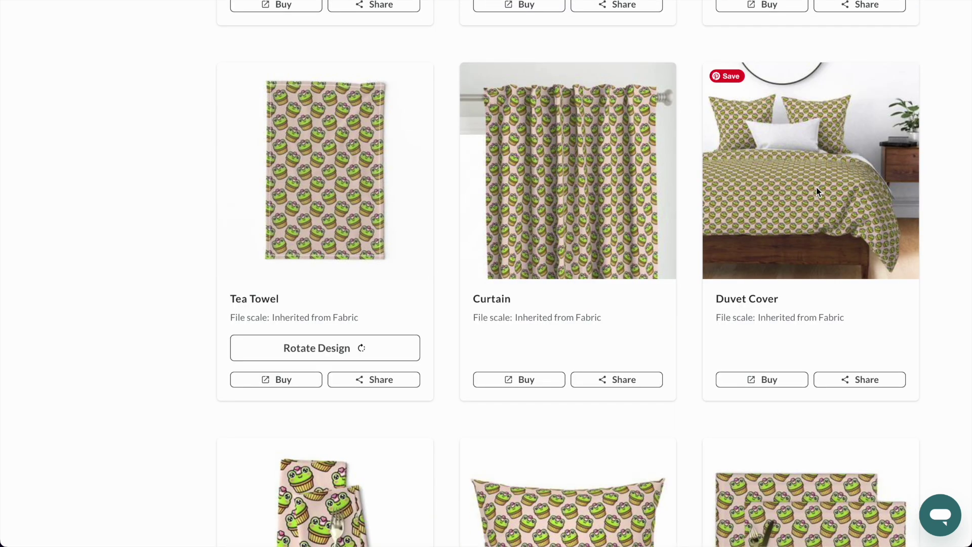
pyautogui.scroll(-1, 816, 191)
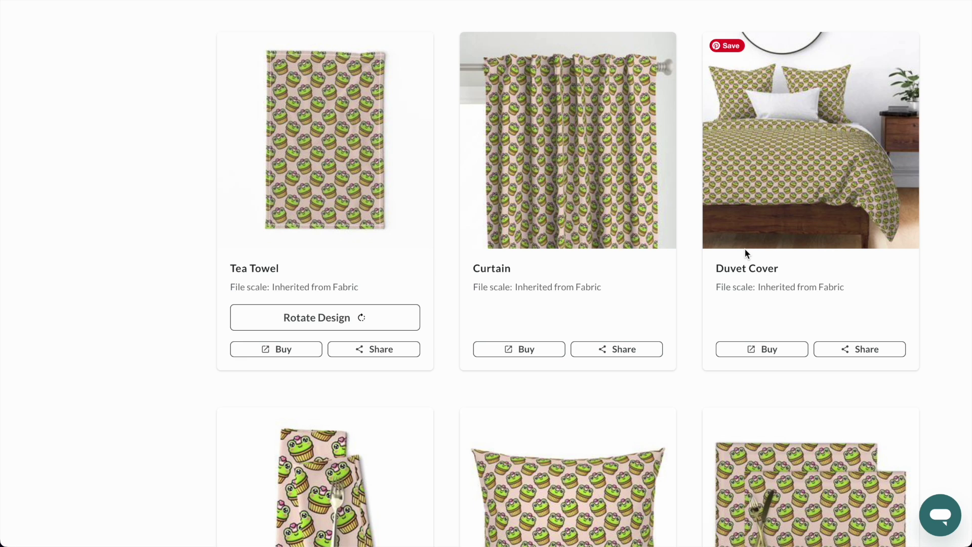
# Step: Examine the medium and large designs on the home decor products, expanding the large design's list to all products
pyautogui.scroll(-3, 745, 252)
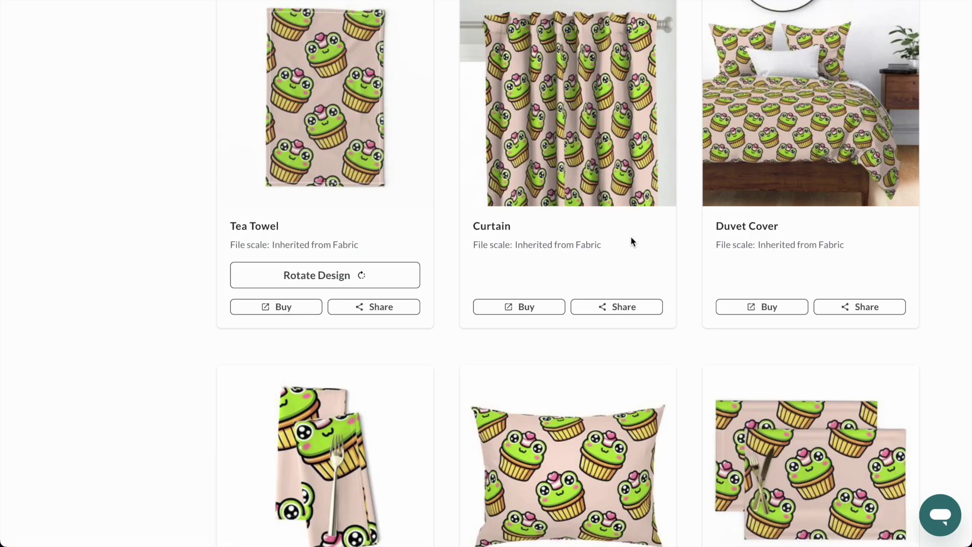
pyautogui.scroll(-3, 631, 240)
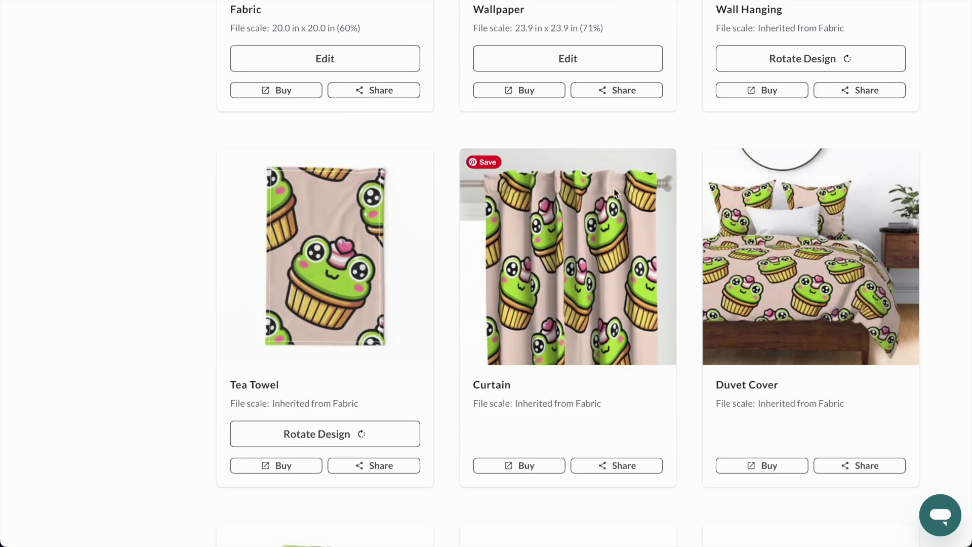
pyautogui.scroll(-6, 613, 188)
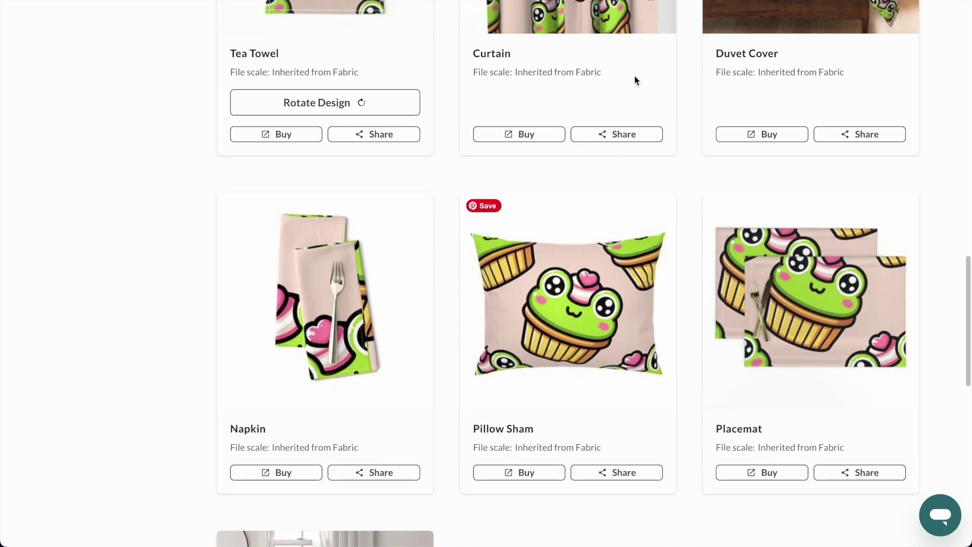
pyautogui.scroll(5, 591, 243)
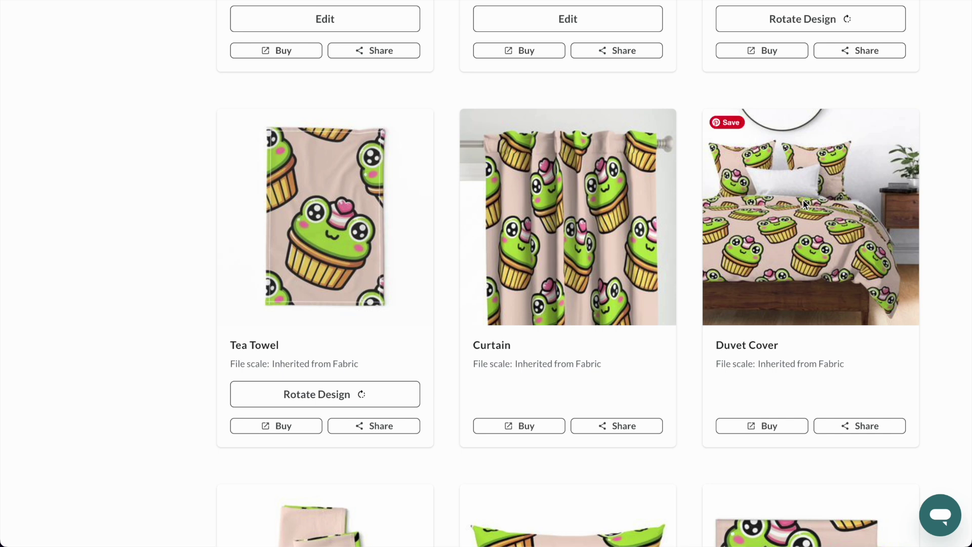
pyautogui.scroll(-10, 810, 192)
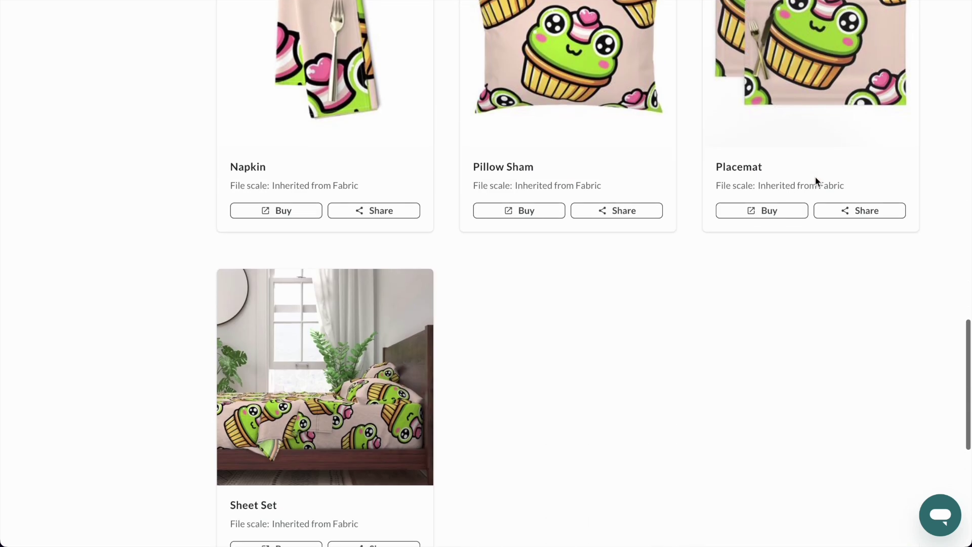
pyautogui.scroll(-5, 533, 333)
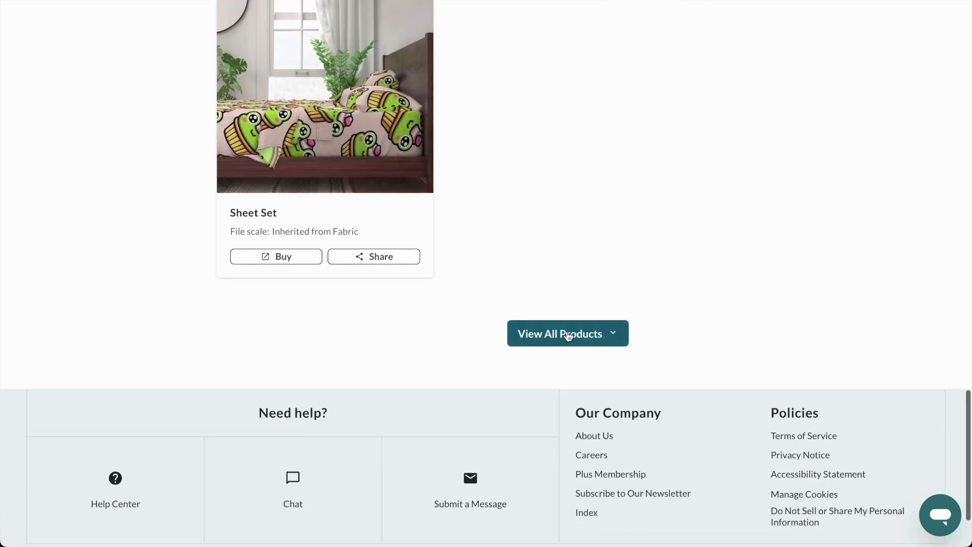
pyautogui.click(568, 335)
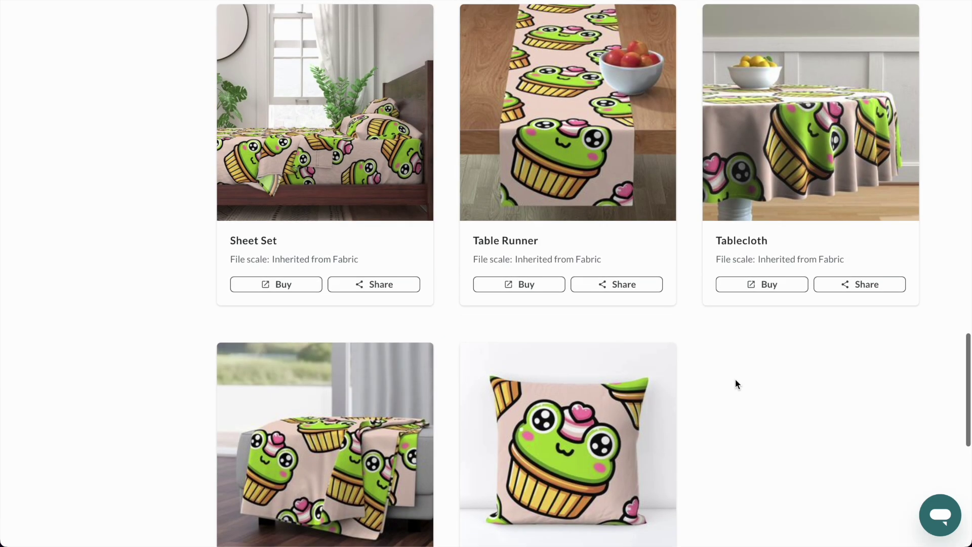
pyautogui.scroll(-2, 554, 363)
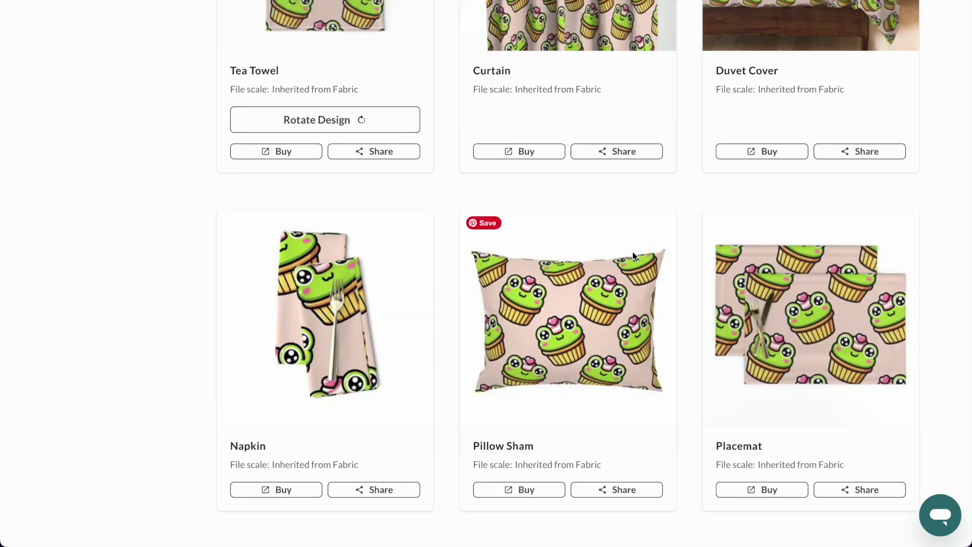
pyautogui.scroll(-8, 633, 251)
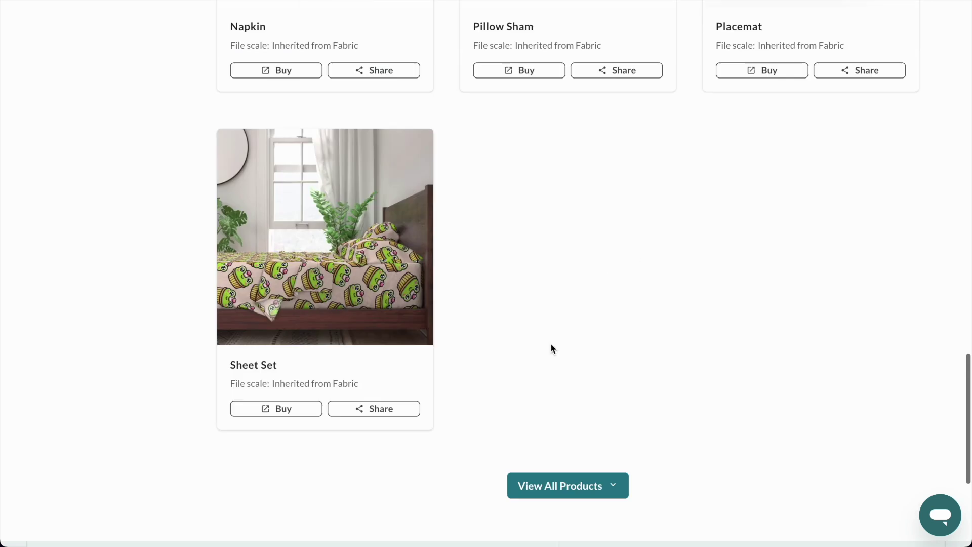
# Step: Expand the medium and small cupcake frog designs to all products and examine the pattern on the home decor previews
pyautogui.click(552, 487)
pyautogui.scroll(5, 609, 301)
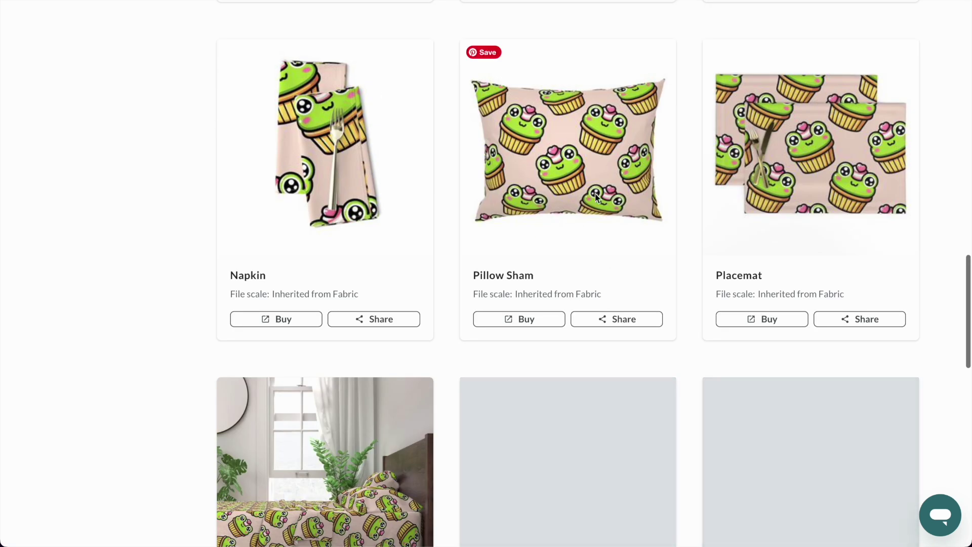
pyautogui.scroll(-6, 597, 196)
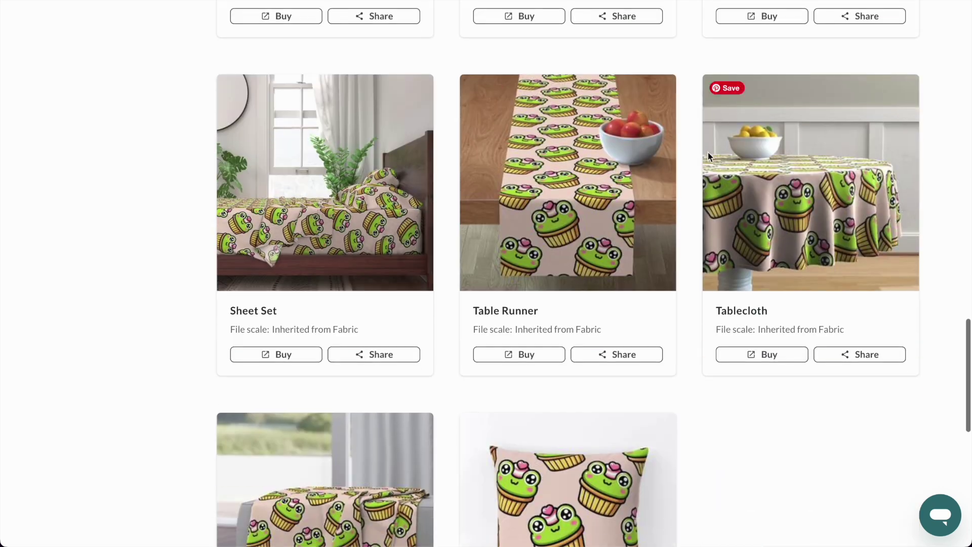
pyautogui.scroll(-6, 557, 212)
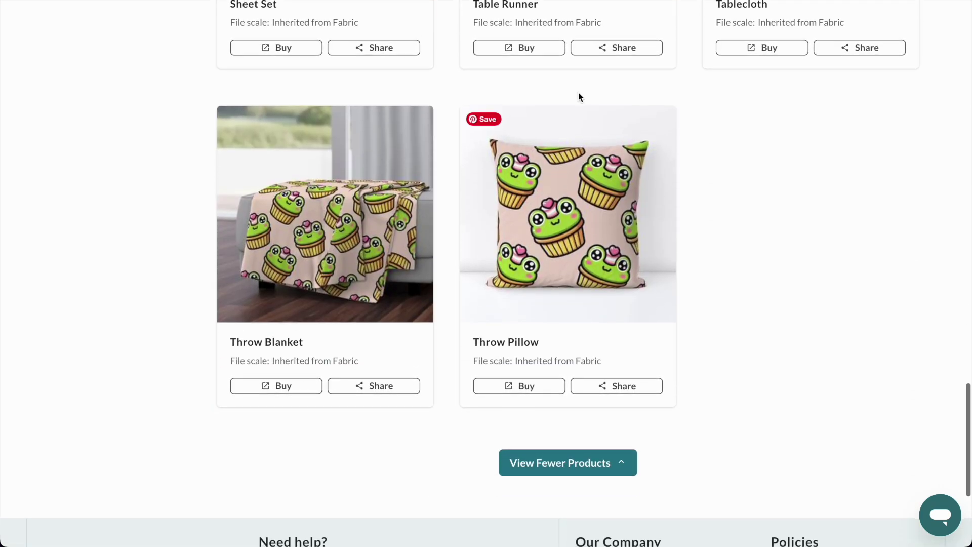
pyautogui.click(567, 462)
pyautogui.scroll(-7, 573, 251)
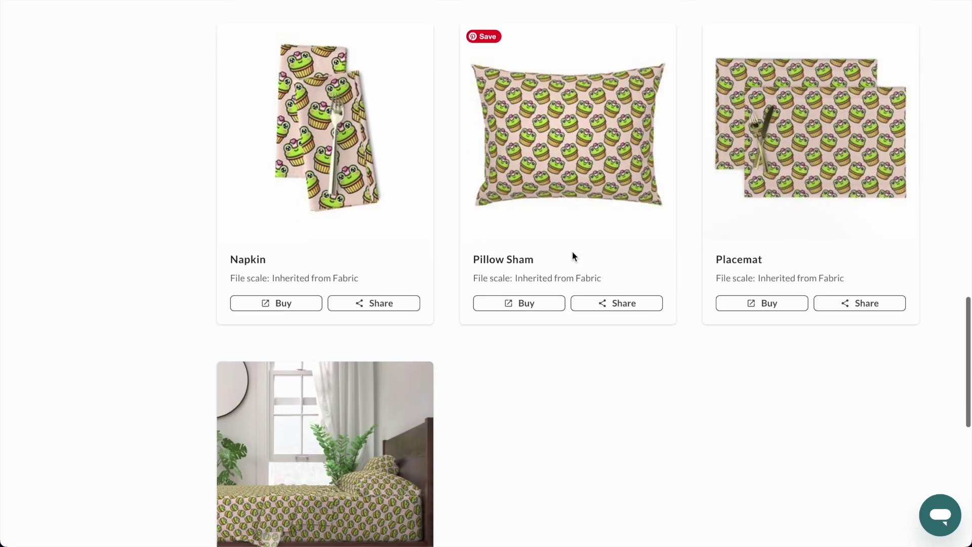
pyautogui.scroll(-2, 573, 253)
pyautogui.click(557, 429)
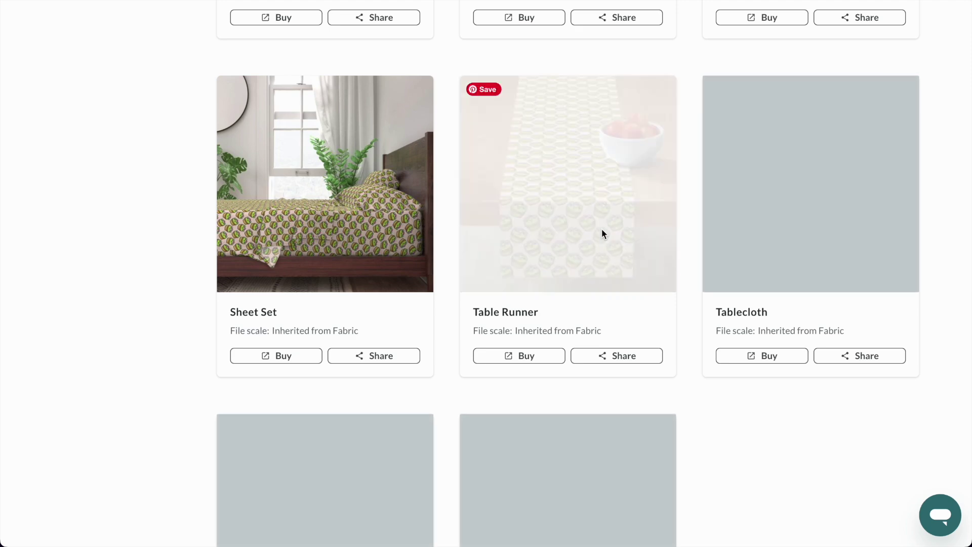
# Step: Compare the small and large cupcake frog designs across the full range of home decor product previews
pyautogui.scroll(5, 602, 229)
pyautogui.scroll(8, 601, 230)
pyautogui.scroll(-1, 455, 294)
pyautogui.scroll(-4, 400, 344)
pyautogui.scroll(16, 407, 301)
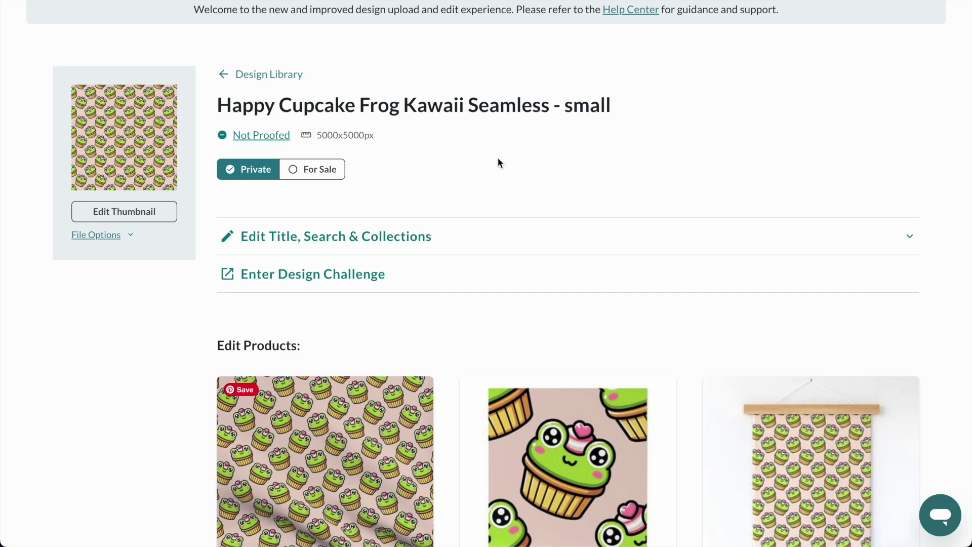
pyautogui.scroll(-4, 500, 161)
pyautogui.scroll(-15, 674, 146)
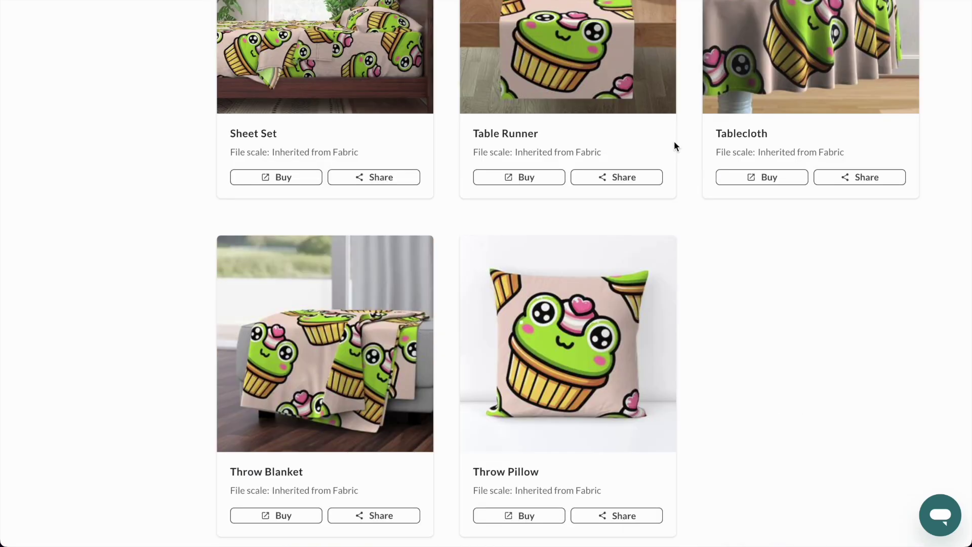
pyautogui.scroll(7, 745, 303)
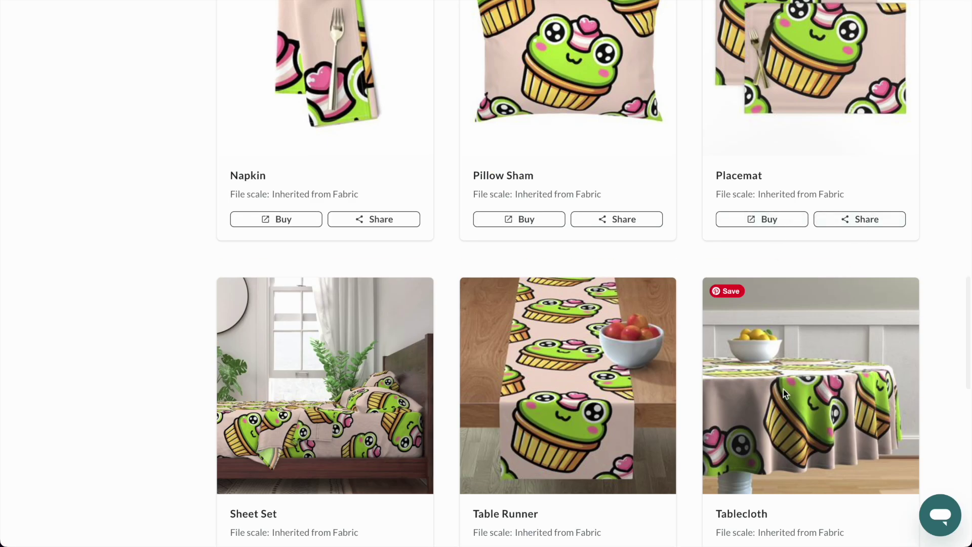
pyautogui.scroll(12, 783, 389)
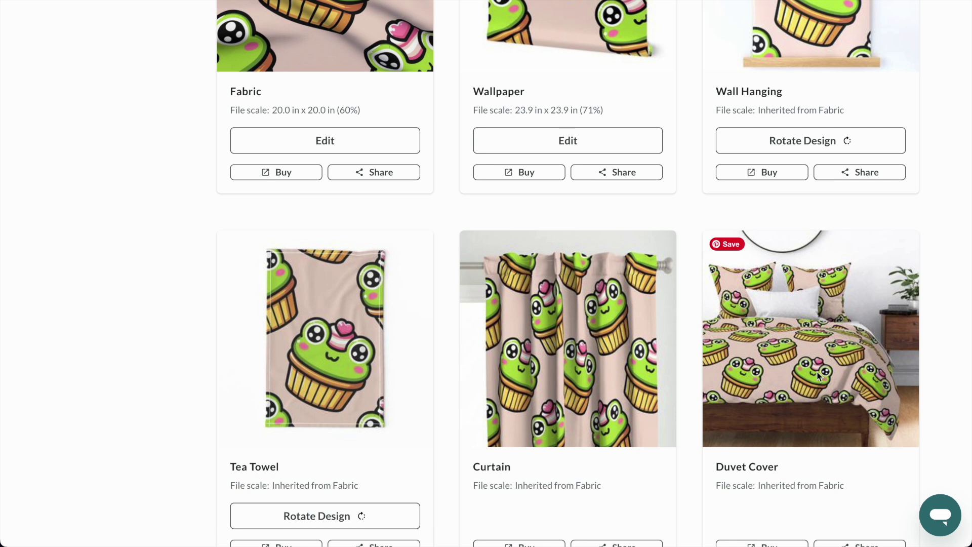
pyautogui.scroll(7, 817, 374)
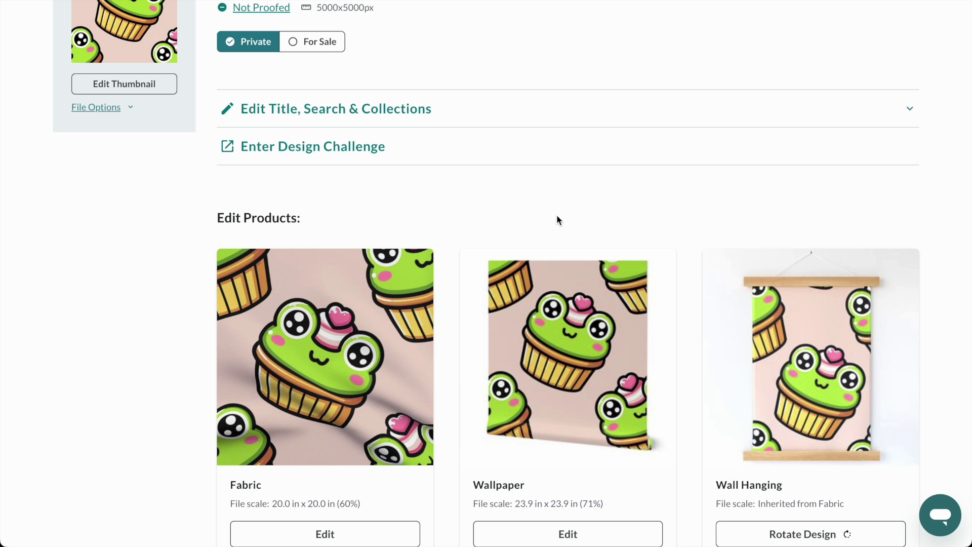
# Step: Open the large design's wallpaper settings and check the preview with the mockup hidden and at another roll width
pyautogui.scroll(-3, 557, 221)
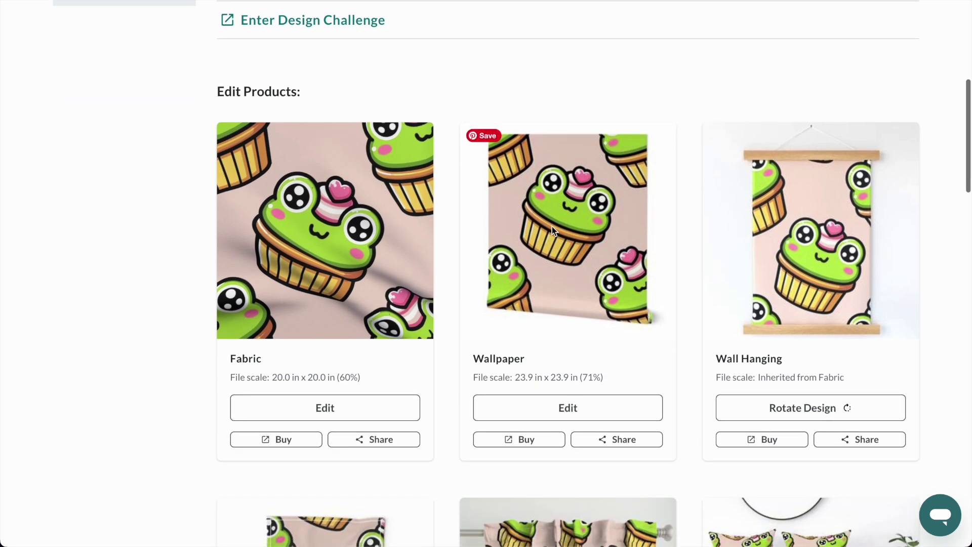
pyautogui.click(566, 408)
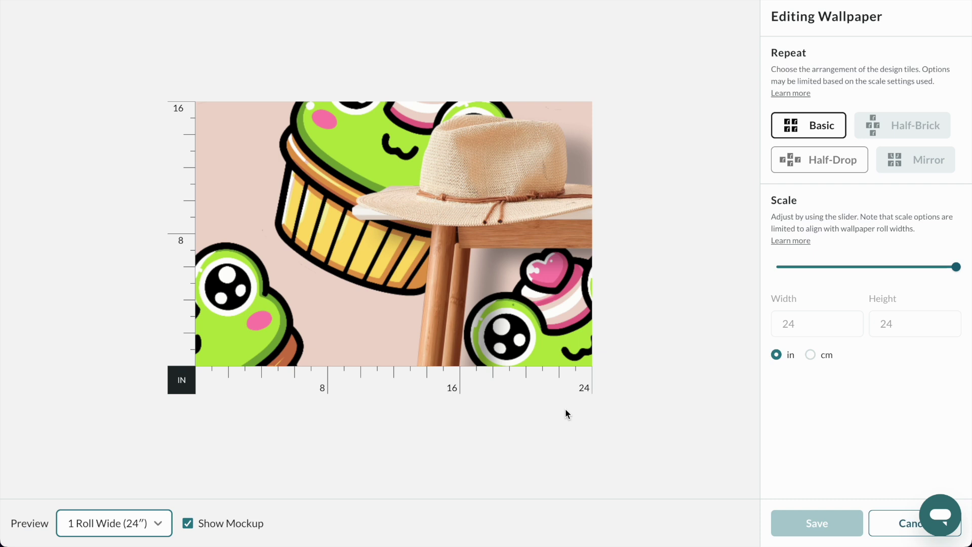
pyautogui.click(188, 527)
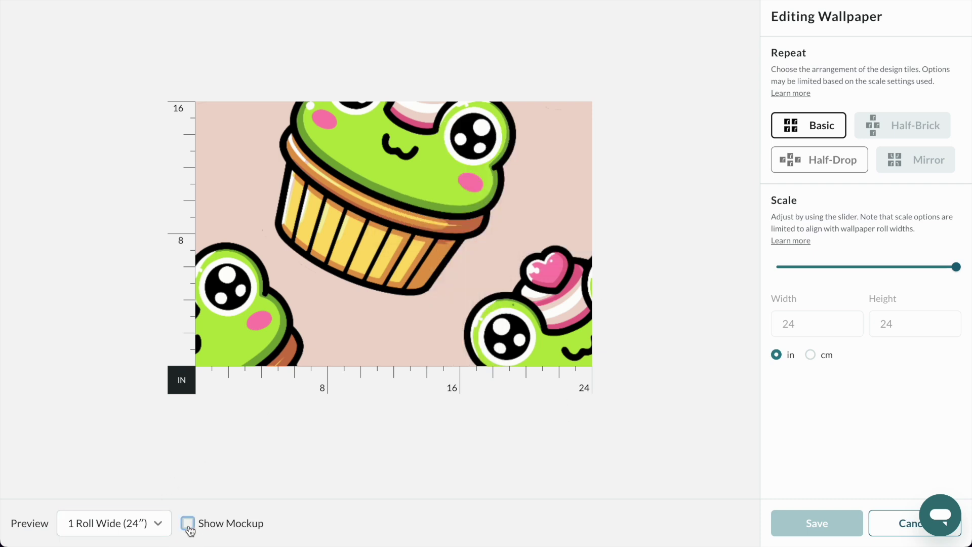
pyautogui.click(189, 525)
pyautogui.click(148, 523)
pyautogui.click(124, 488)
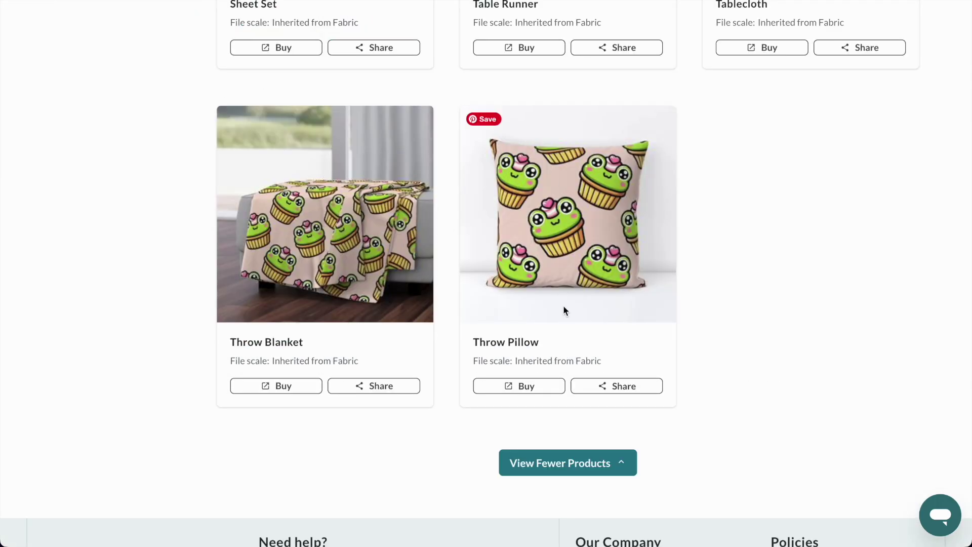
# Step: Set the medium cupcake frog design's wallpaper scale to 12 x 12 in (36%) and save it
pyautogui.scroll(20, 566, 310)
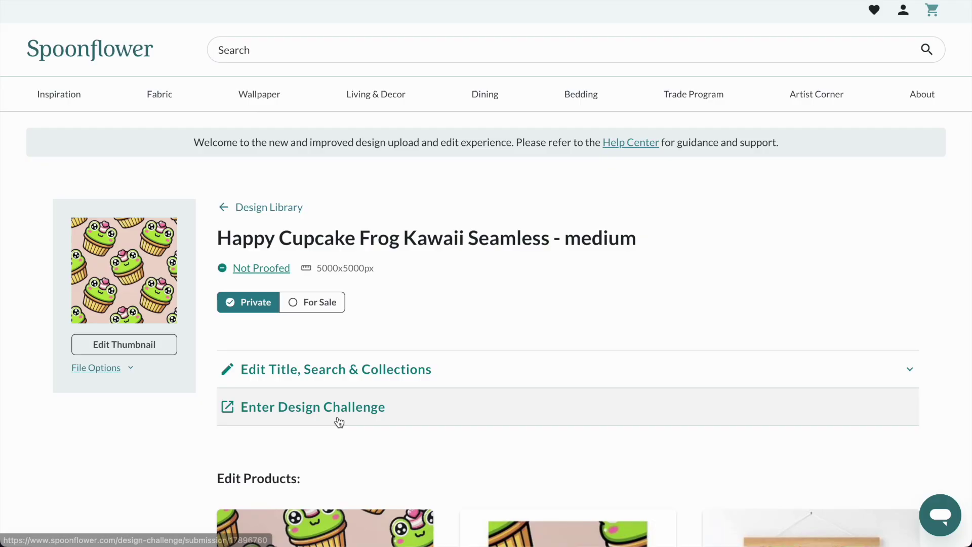
pyautogui.scroll(-8, 339, 422)
pyautogui.click(578, 382)
pyautogui.moveTo(953, 272); pyautogui.dragTo(934, 273)
pyautogui.click(834, 523)
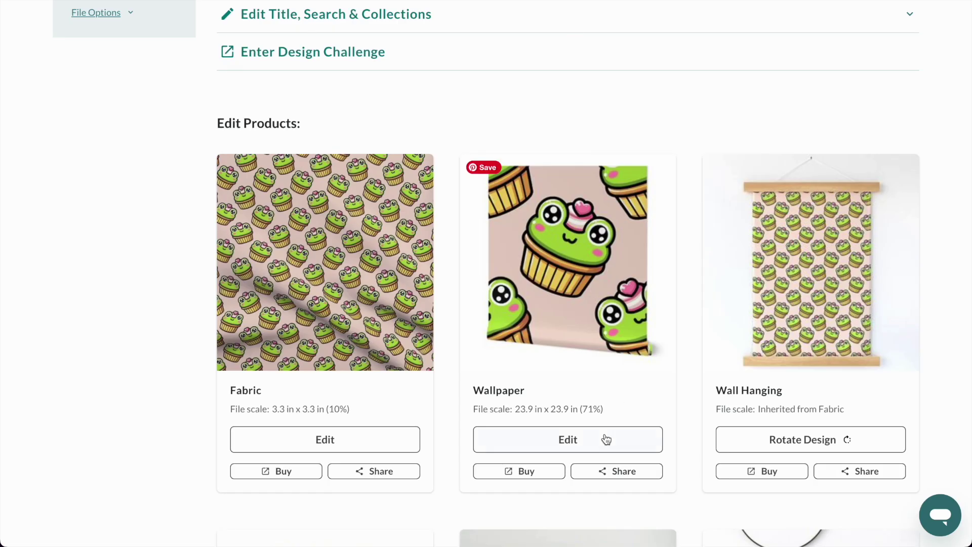
# Step: Set the small cupcake frog design's wallpaper scale to 8 x 8 in (24%) and save it
pyautogui.click(606, 439)
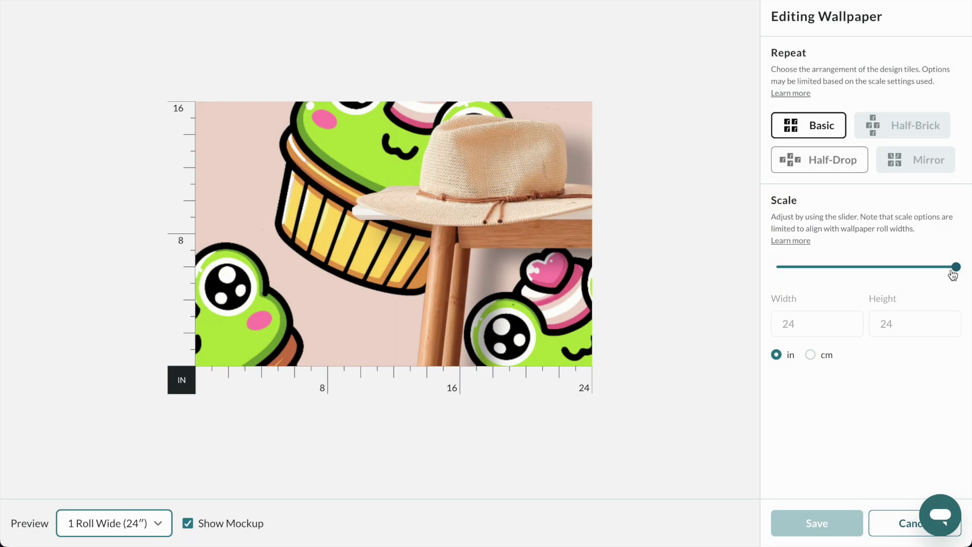
pyautogui.moveTo(953, 272); pyautogui.dragTo(899, 271)
pyautogui.click(805, 530)
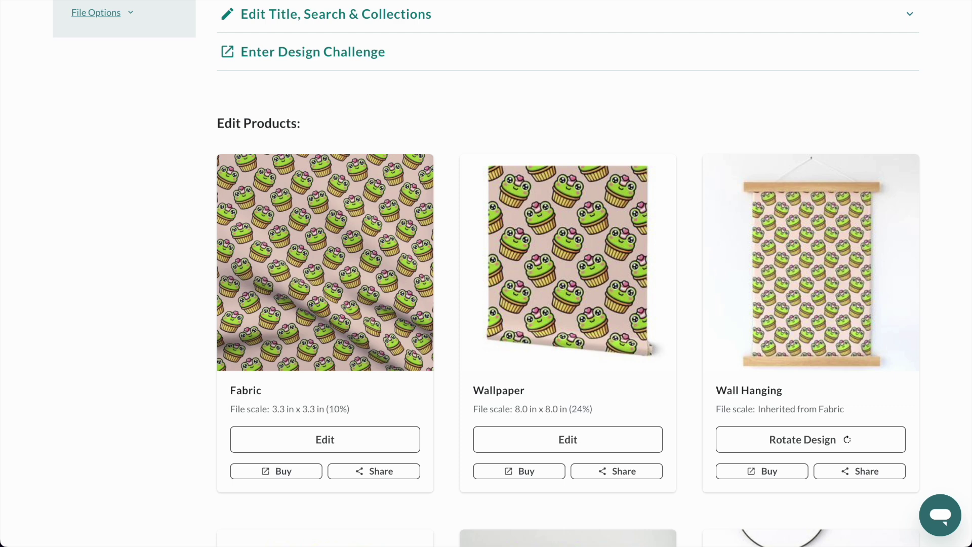
# Step: Proof the small cupcake frog design and approve its repeat
pyautogui.scroll(6, 486, 274)
pyautogui.scroll(-4, 576, 223)
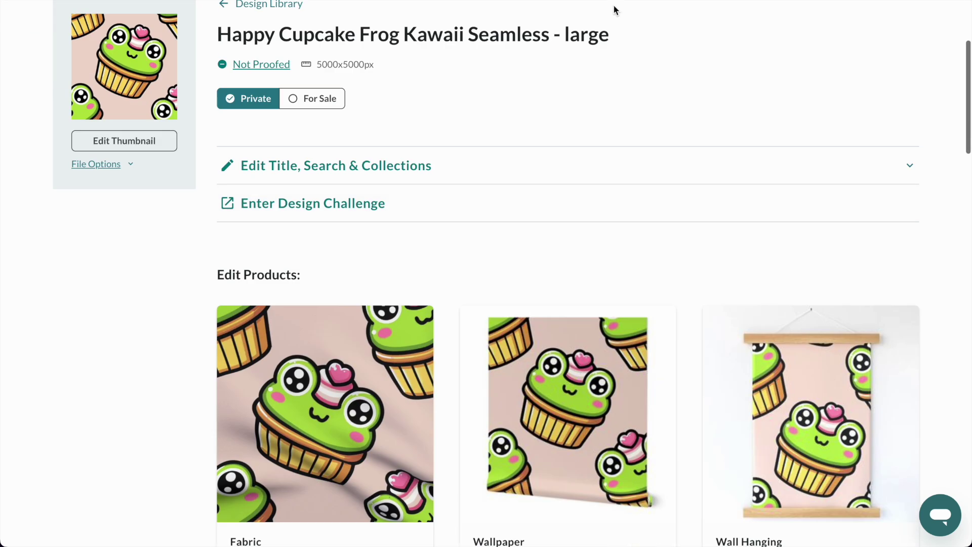
pyautogui.scroll(-4, 633, 76)
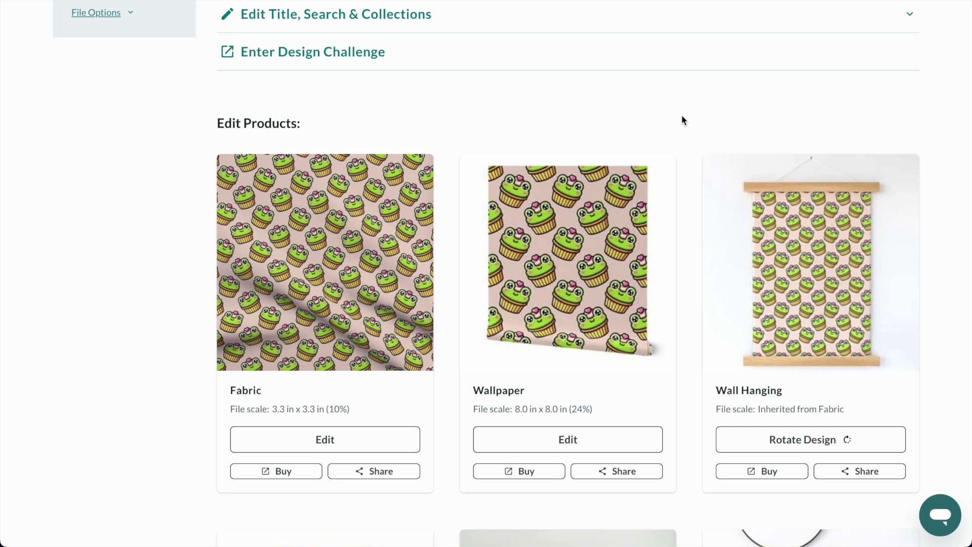
pyautogui.scroll(7, 682, 121)
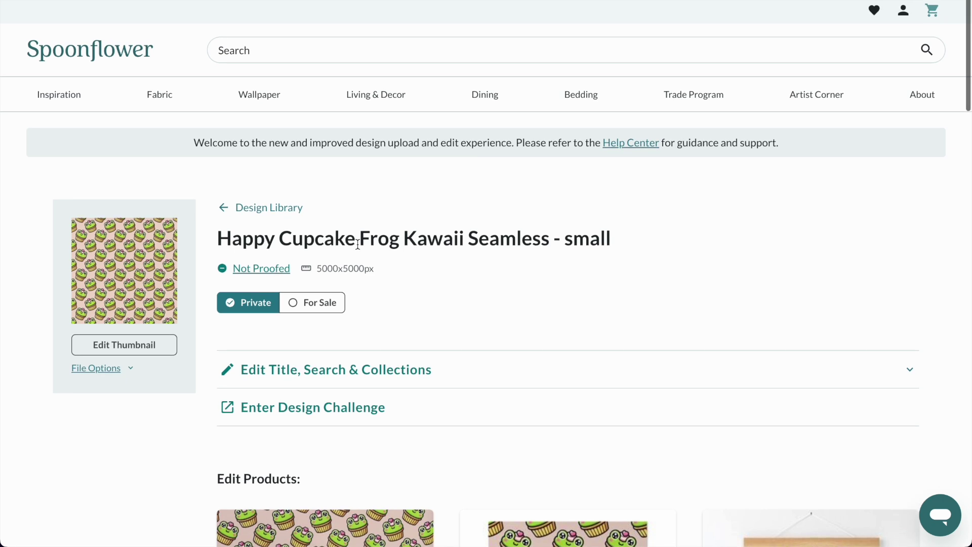
pyautogui.click(267, 273)
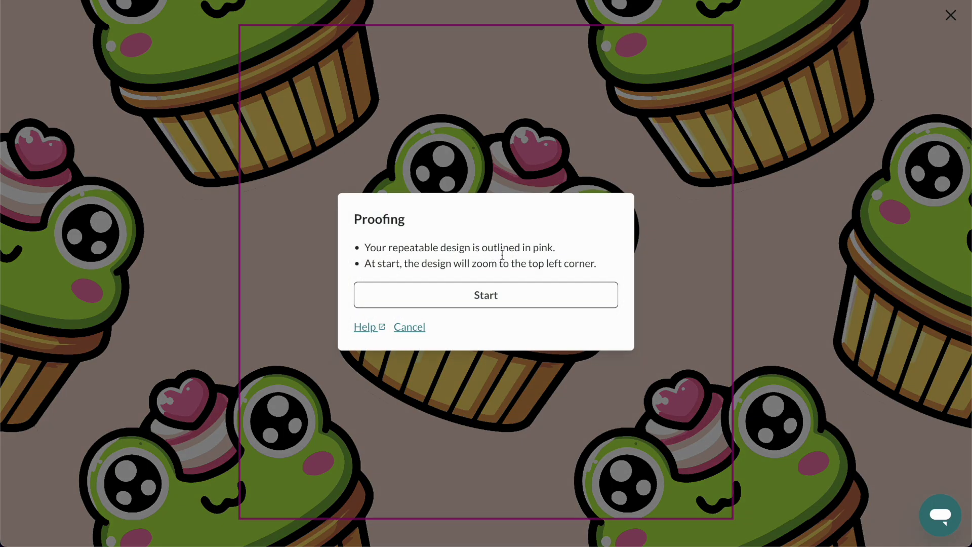
pyautogui.click(491, 289)
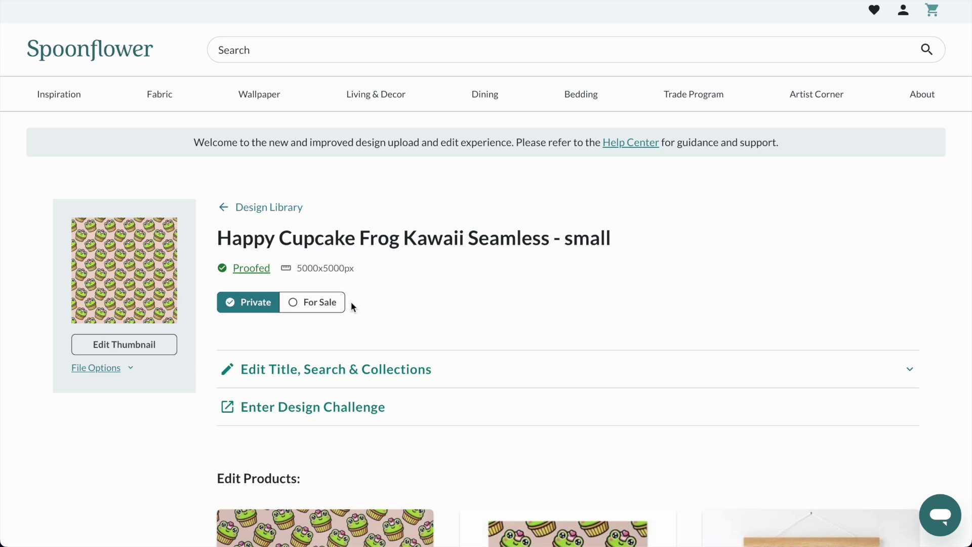
# Step: Put the small design up for sale on wallpaper, fabric and all home decor products, and save
pyautogui.click(317, 303)
pyautogui.click(328, 226)
pyautogui.click(322, 199)
pyautogui.click(610, 378)
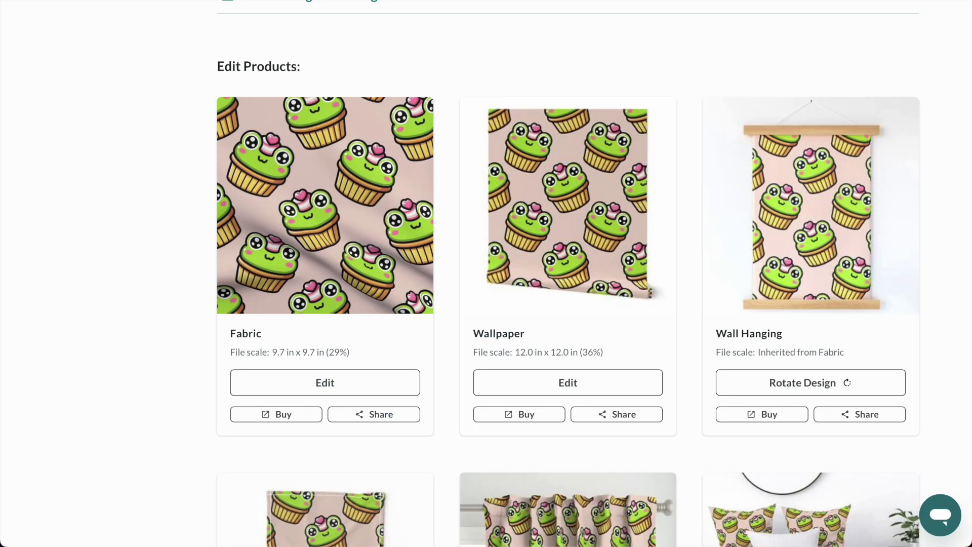
# Step: Proof the medium cupcake frog design and approve its repeat as looking good
pyautogui.scroll(7, 511, 228)
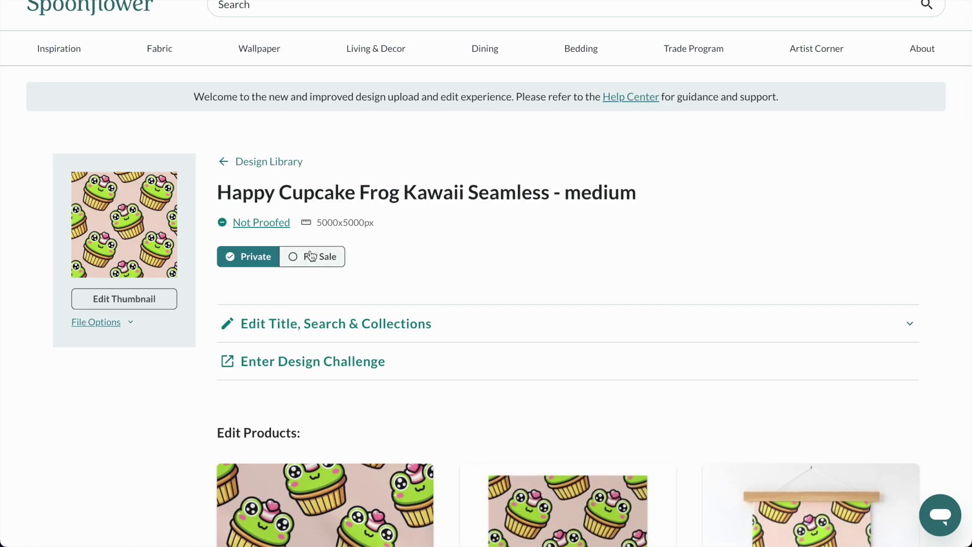
pyautogui.click(283, 224)
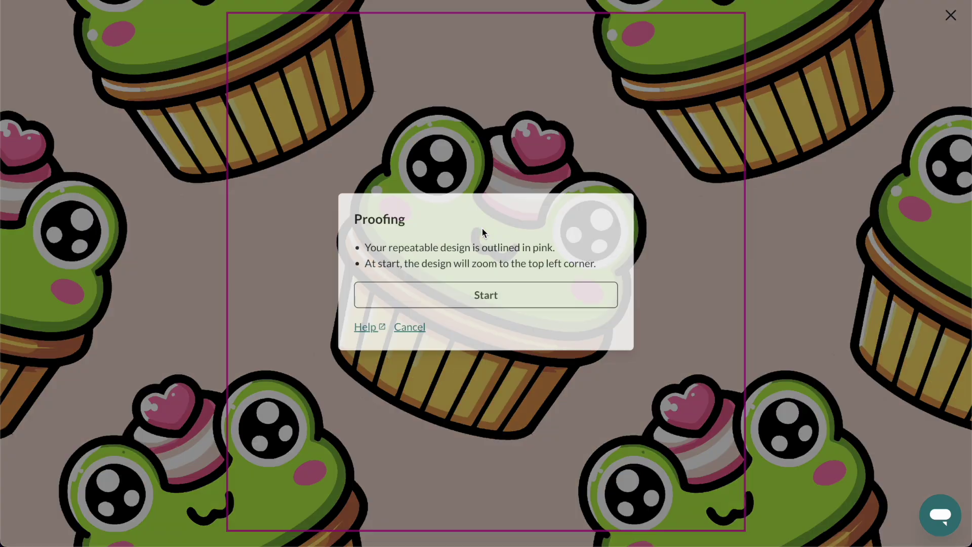
pyautogui.click(480, 291)
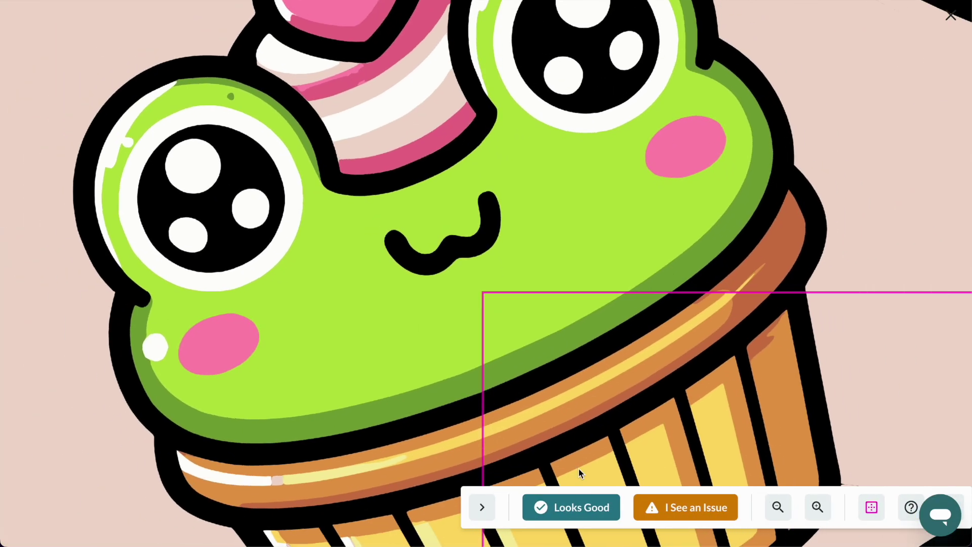
pyautogui.click(576, 507)
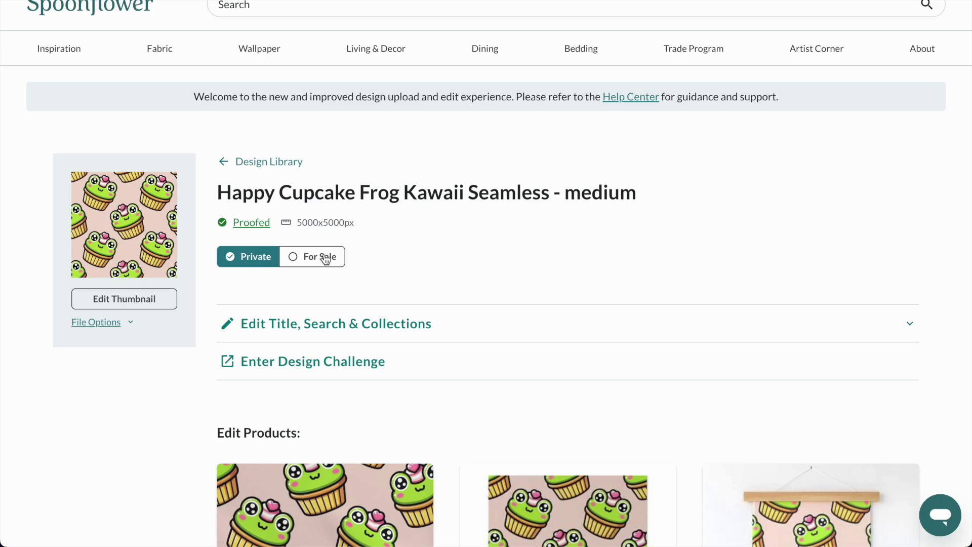
# Step: Put the medium design up for sale on wallpaper, fabric and all home decor products, and save
pyautogui.click(326, 258)
pyautogui.click(348, 222)
pyautogui.click(332, 200)
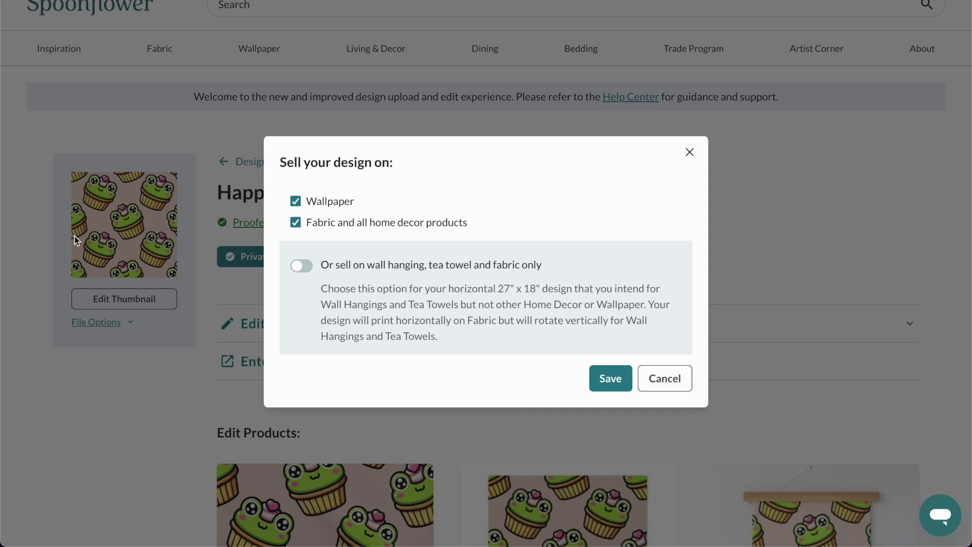
pyautogui.click(611, 378)
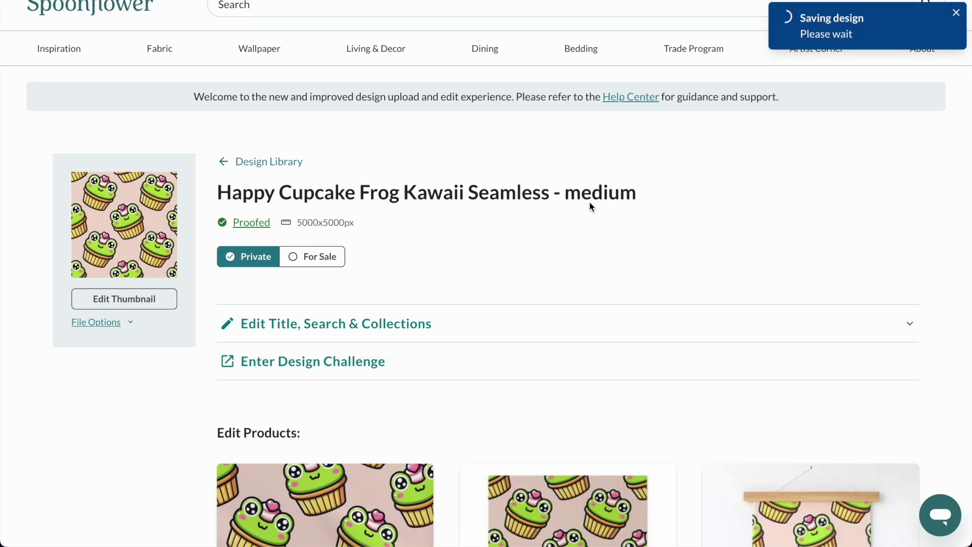
# Step: Proof the large cupcake frog design and approve its repeat as looking good
pyautogui.hotkey('ctrl', 'Tab')
pyautogui.scroll(3, 306, 191)
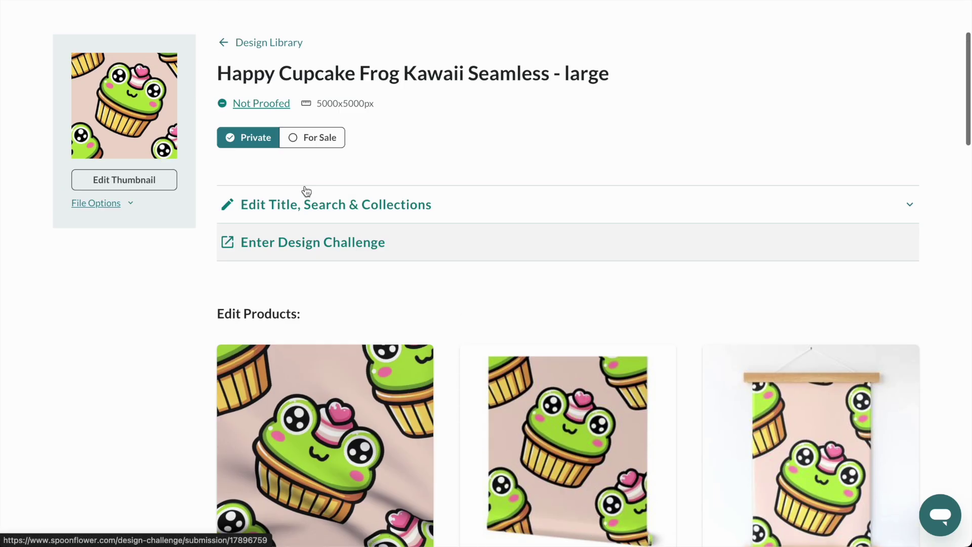
pyautogui.click(282, 195)
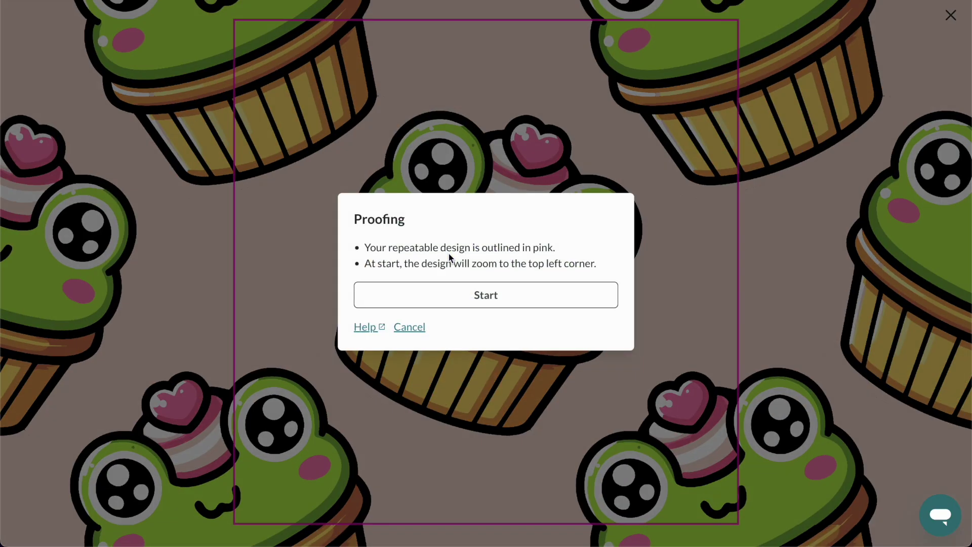
pyautogui.click(426, 297)
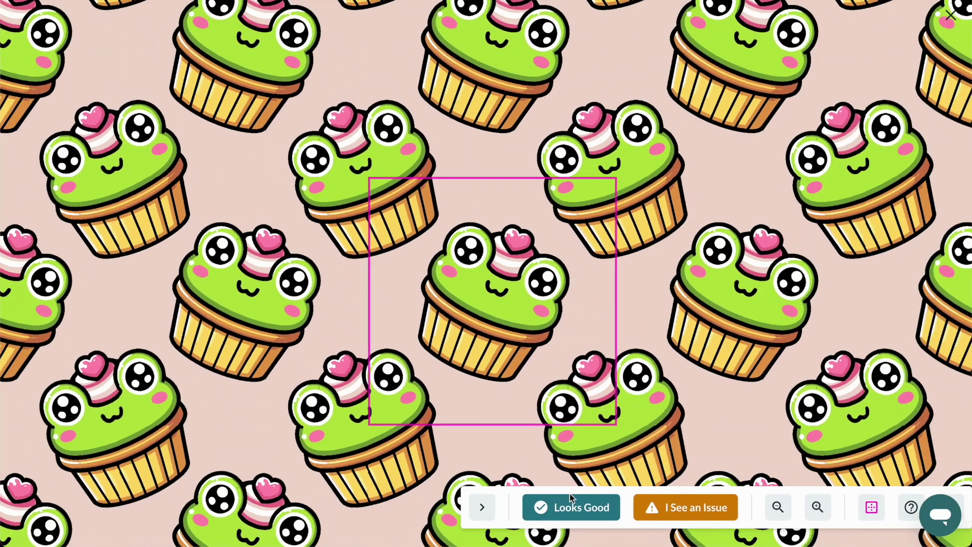
pyautogui.click(571, 506)
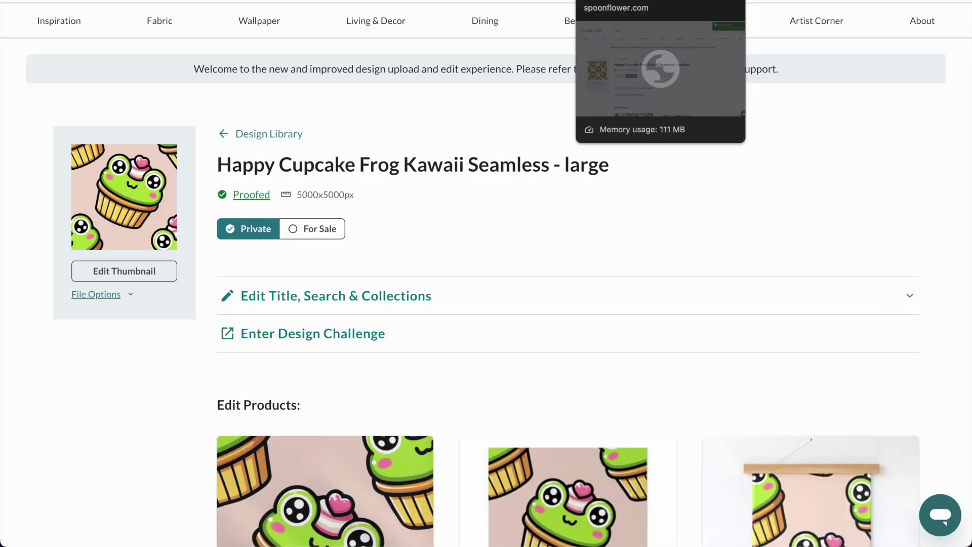
# Step: Put the large cupcake frog design up for sale on wallpaper, fabric and all home decor products, and save
pyautogui.click(319, 231)
pyautogui.click(324, 223)
pyautogui.click(324, 201)
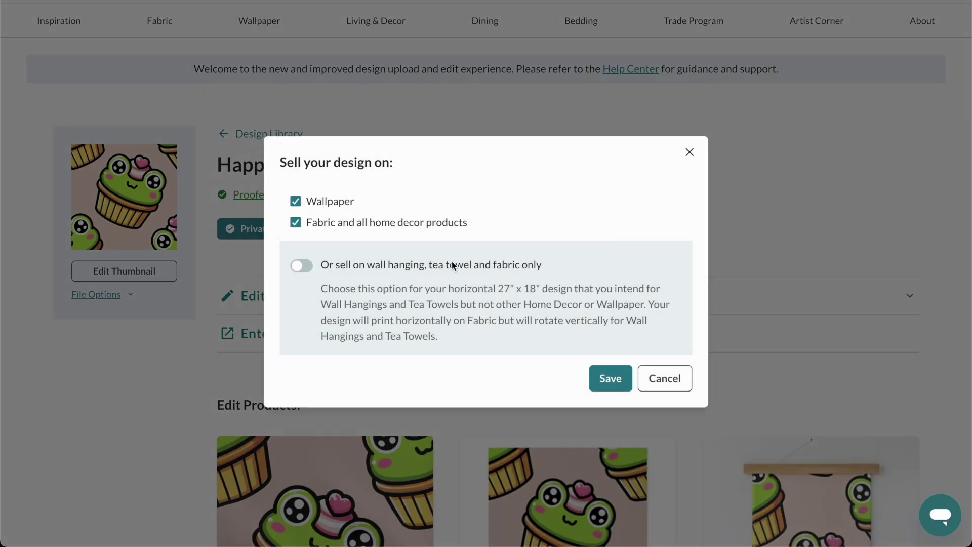
pyautogui.click(610, 381)
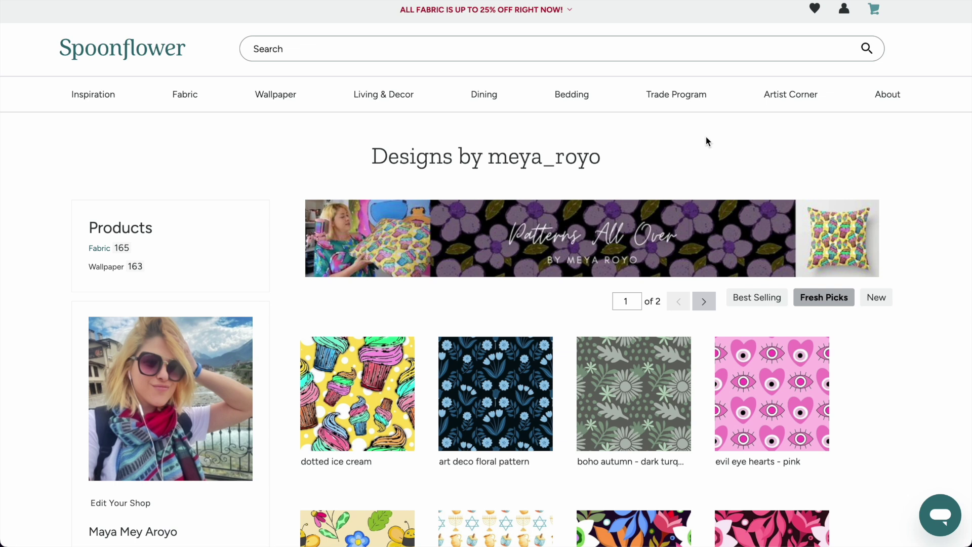
# Step: Sort the shop's designs by New and look over the latest listings, including the three cupcake frog sizes
pyautogui.click(879, 302)
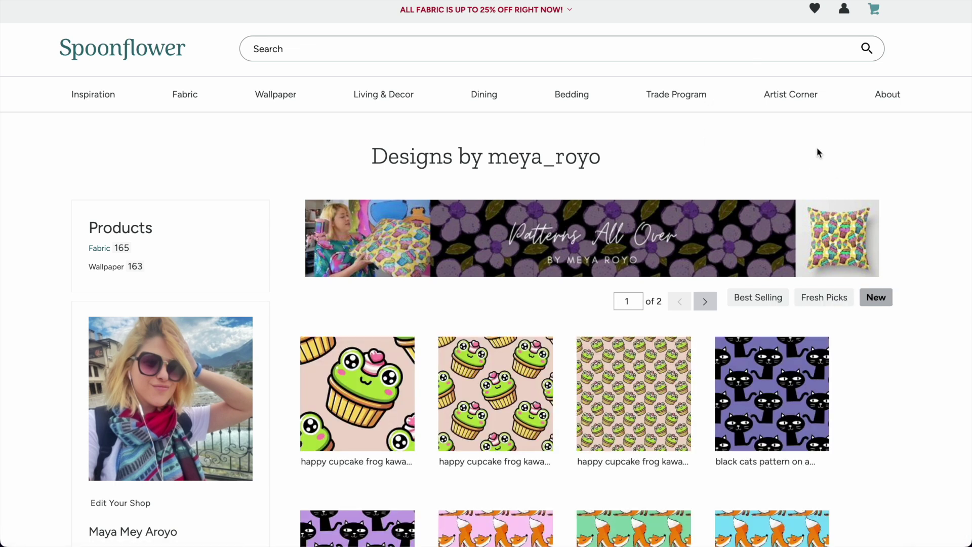
pyautogui.scroll(-2, 819, 149)
pyautogui.scroll(-1, 818, 150)
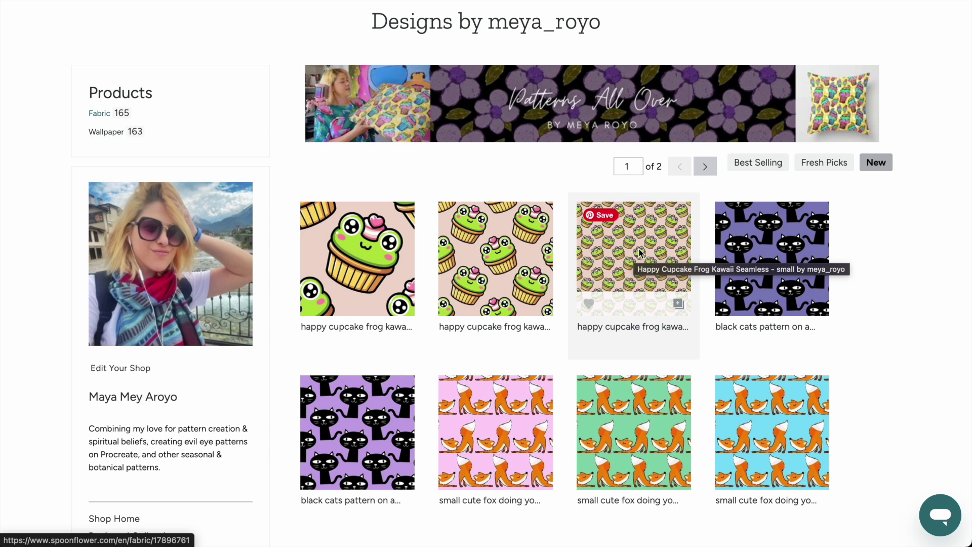
pyautogui.scroll(-7, 290, 188)
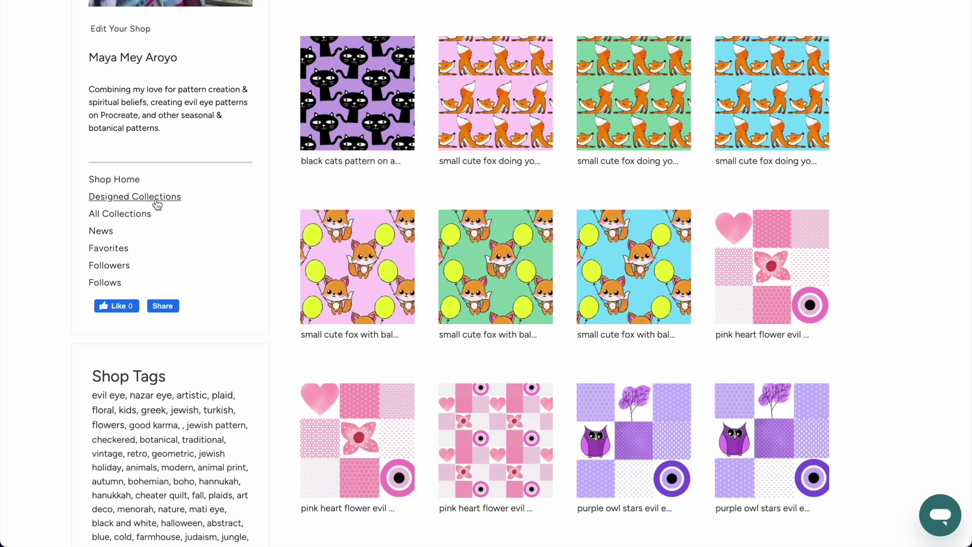
# Step: View the shop's All Collections and Designed Collections pages, checking the design count of the black cats collection
pyautogui.click(132, 216)
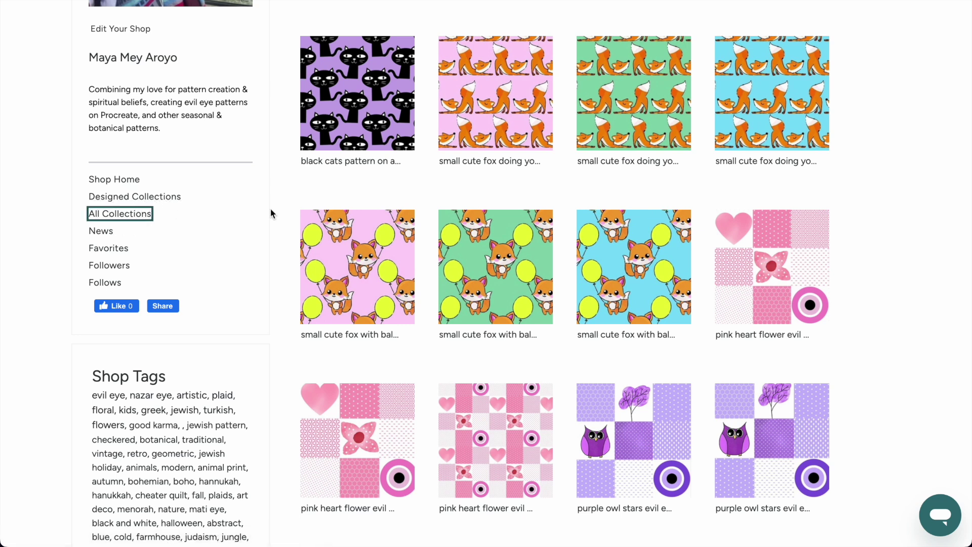
pyautogui.scroll(-2, 353, 193)
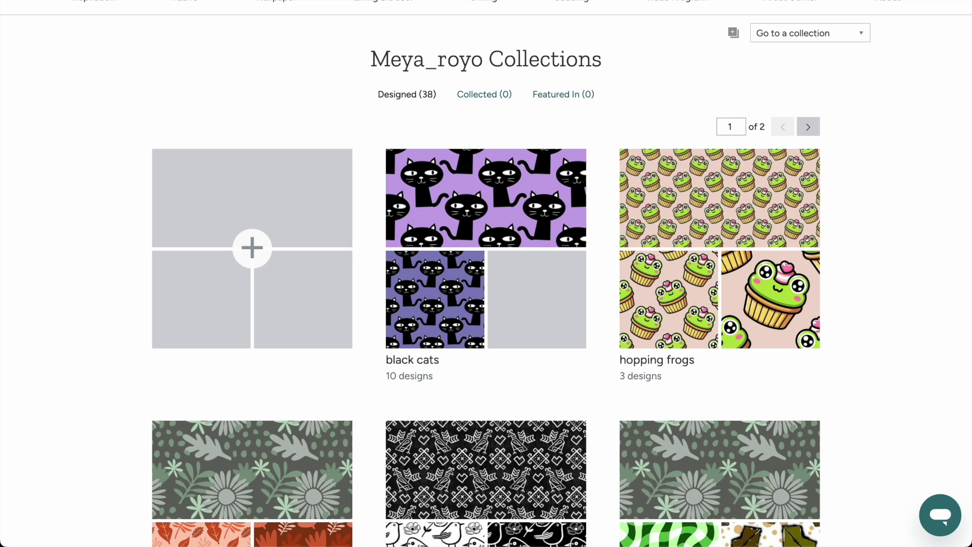
pyautogui.press('super+Left')
pyautogui.click(130, 199)
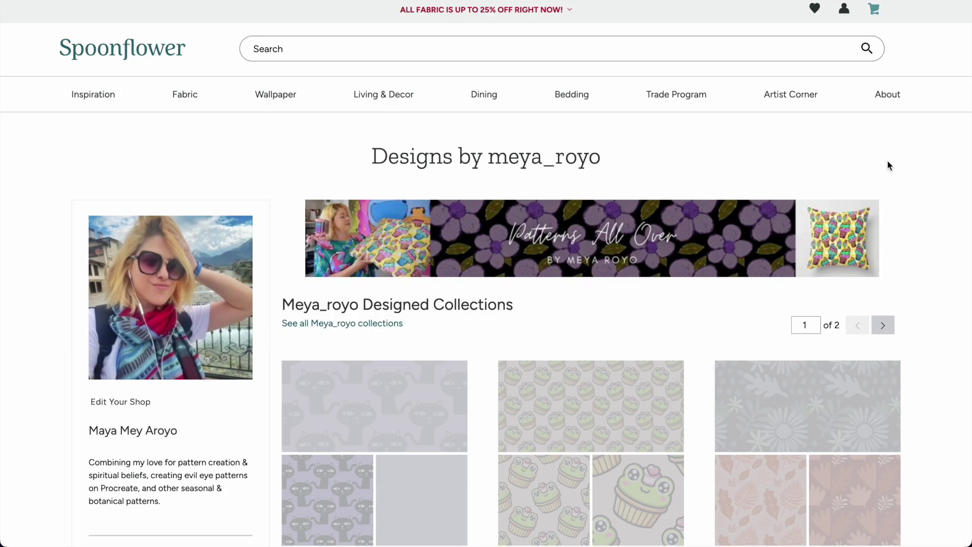
pyautogui.scroll(-10, 888, 162)
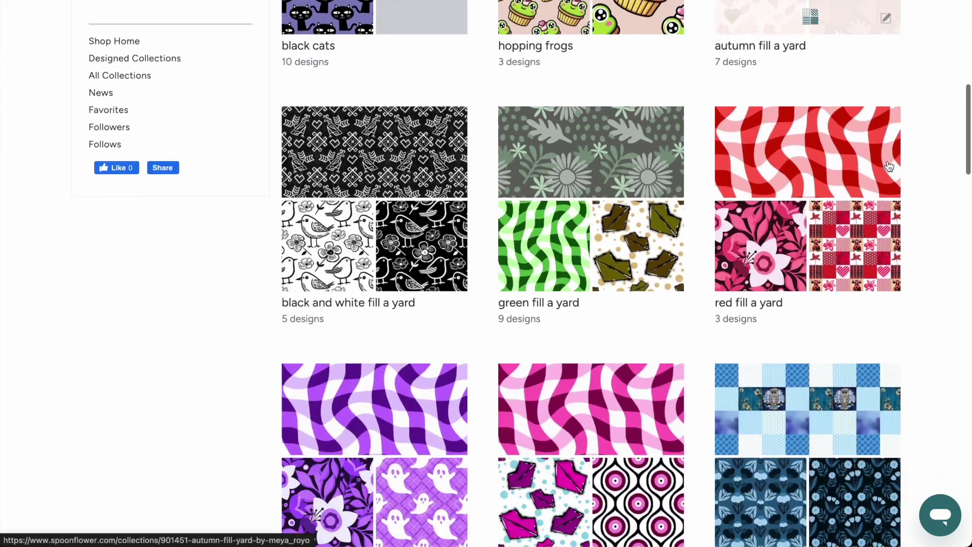
pyautogui.scroll(-3, 919, 257)
pyautogui.scroll(8, 918, 256)
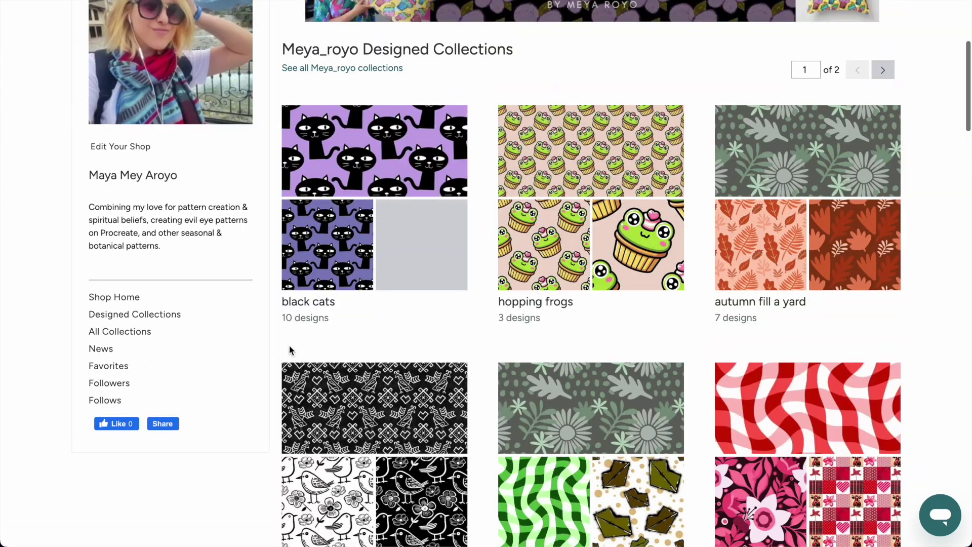
pyautogui.moveTo(282, 320); pyautogui.dragTo(329, 319)
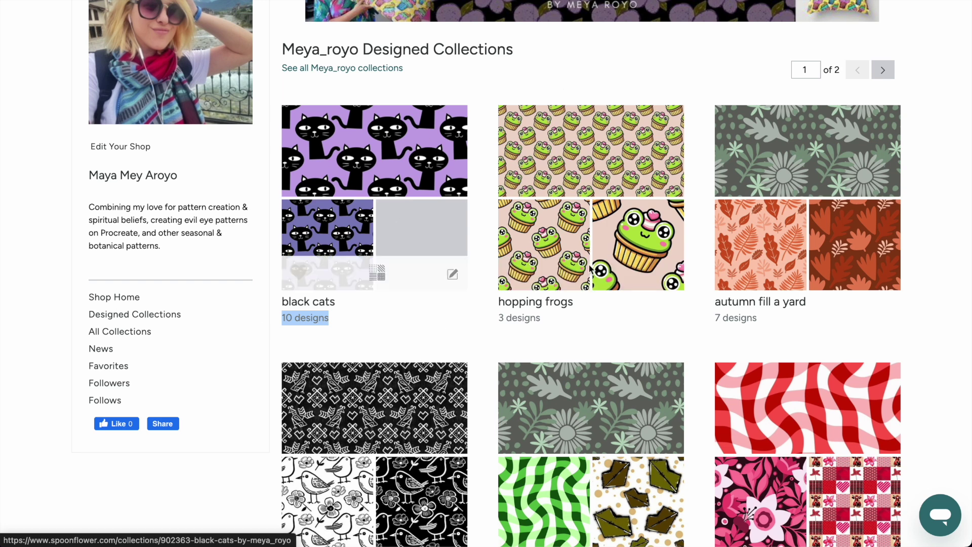
pyautogui.moveTo(583, 231)
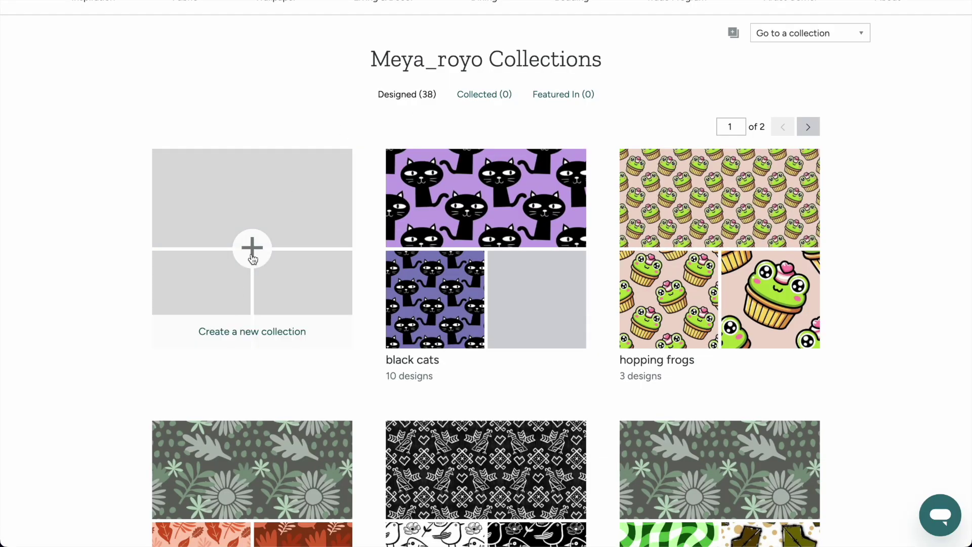
# Step: Open the cheater quilts collection from the full collections list and look through its designs
pyautogui.scroll(-5, 552, 189)
pyautogui.scroll(-10, 552, 189)
pyautogui.scroll(-6, 551, 189)
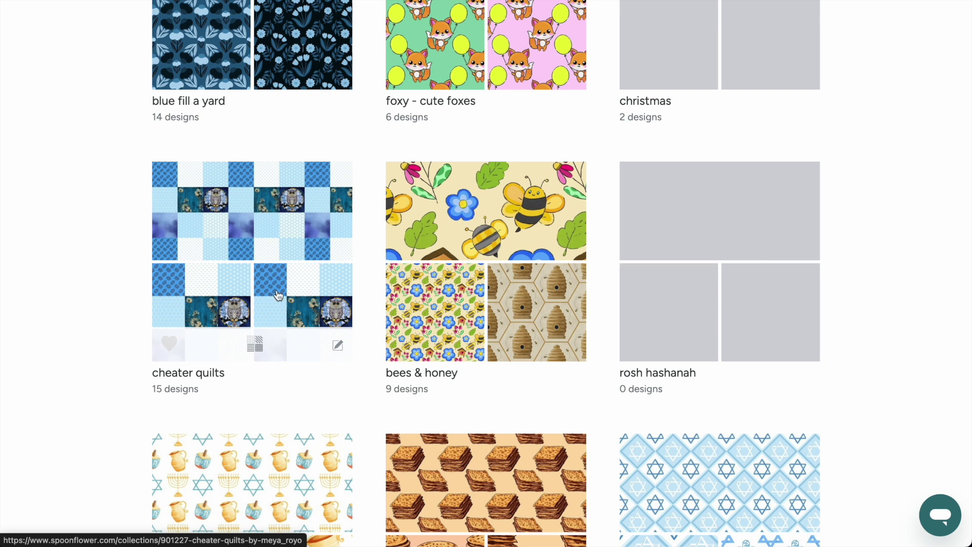
pyautogui.click(216, 322)
pyautogui.scroll(-7, 575, 169)
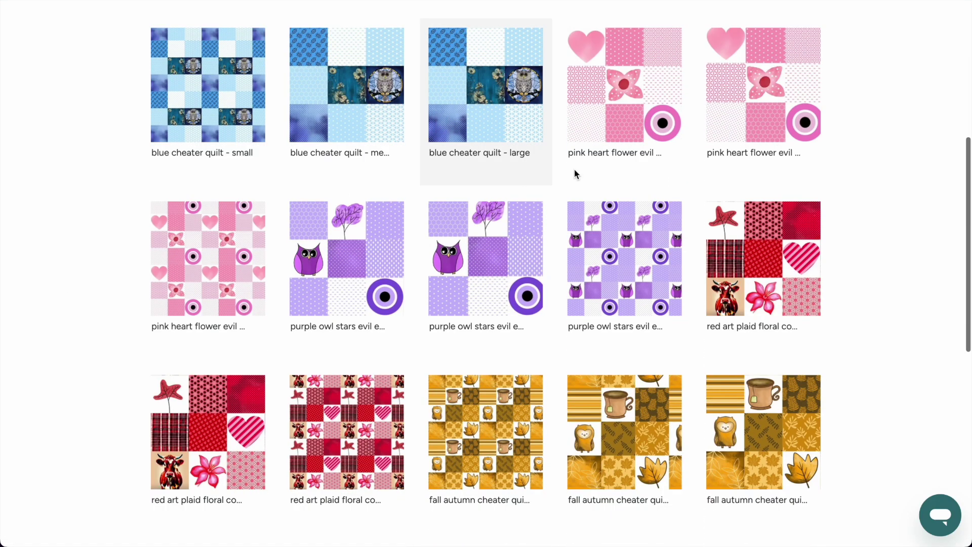
pyautogui.scroll(-4, 625, 173)
pyautogui.scroll(6, 624, 172)
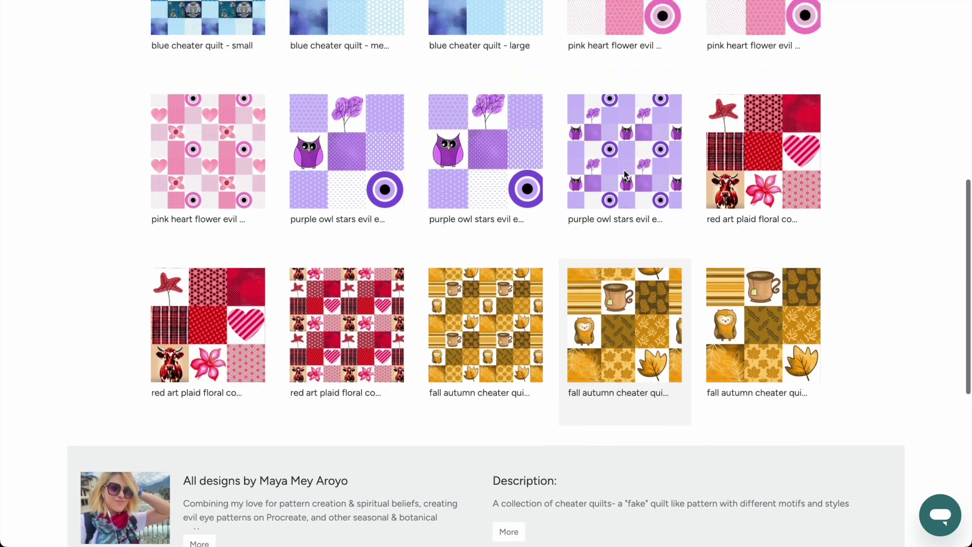
pyautogui.scroll(2, 624, 174)
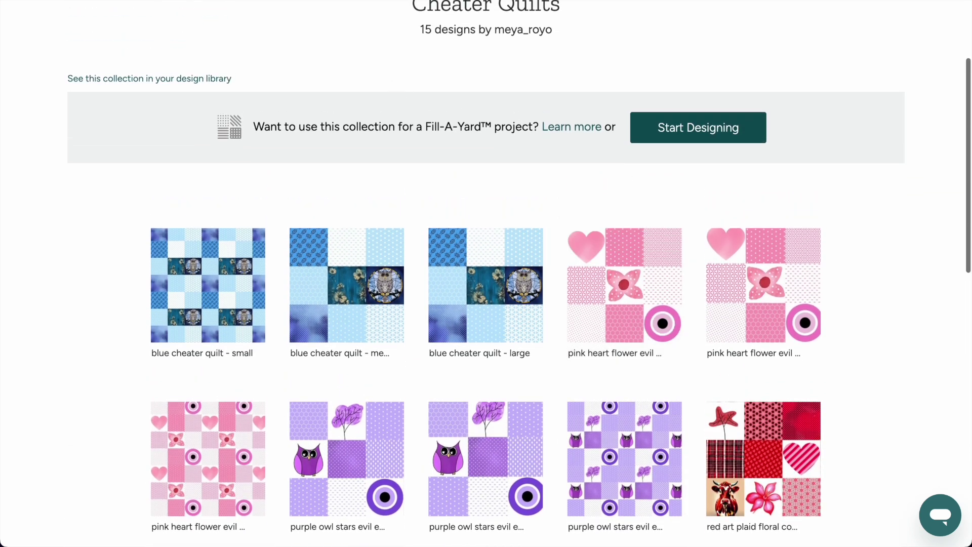
pyautogui.hotkey('alt', 'Left')
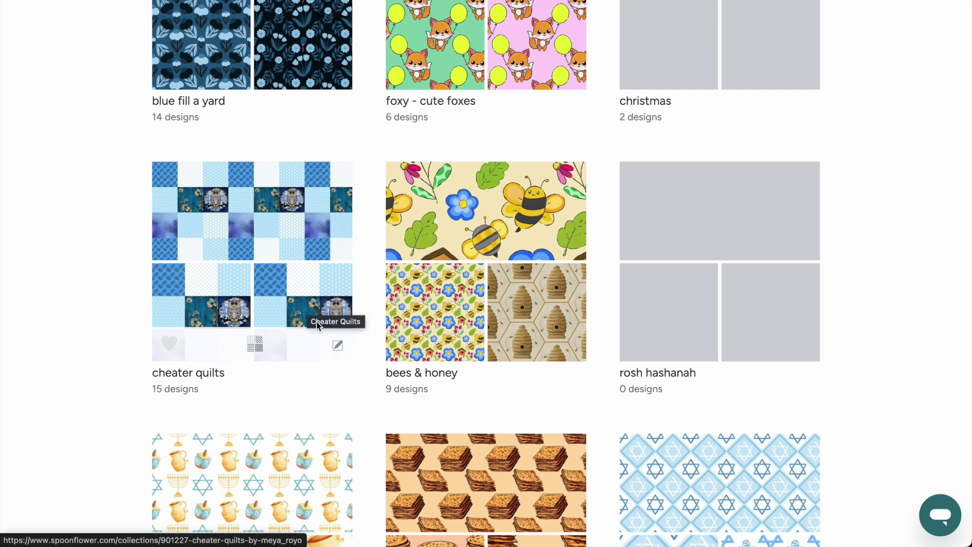
# Step: Reopen the cheater quilts collection and set the medium blue cheater quilt as its cover design number 1
pyautogui.click(290, 233)
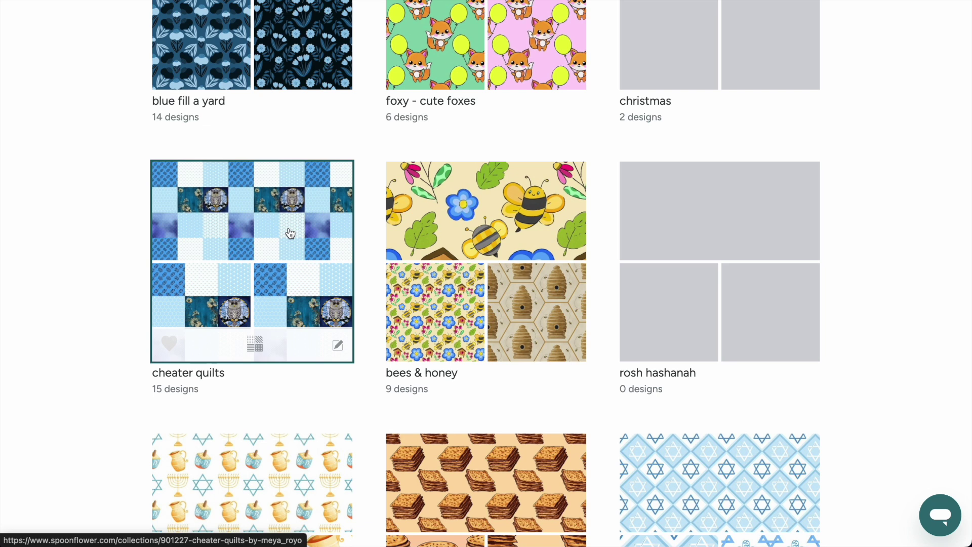
pyautogui.scroll(-4, 454, 243)
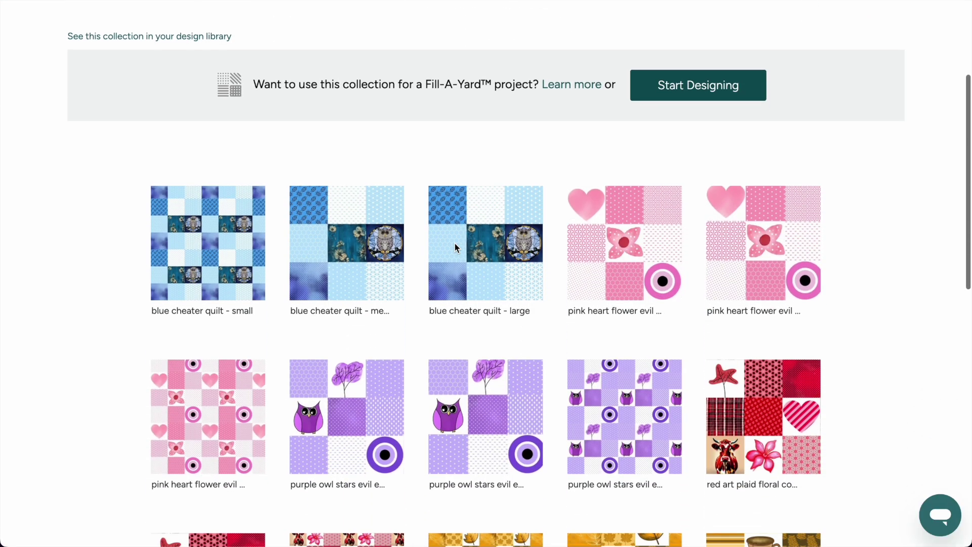
pyautogui.scroll(-1, 454, 243)
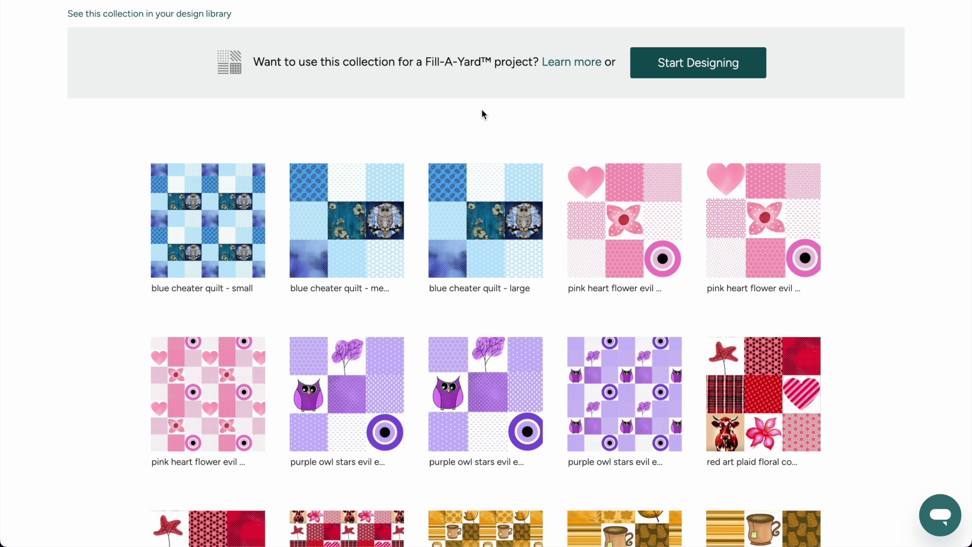
pyautogui.scroll(-1, 481, 113)
pyautogui.moveTo(349, 108)
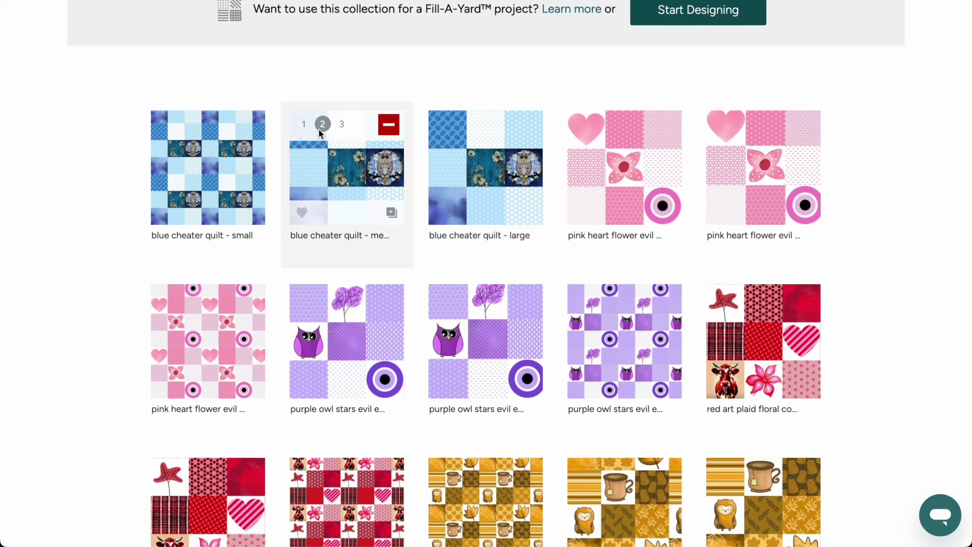
pyautogui.click(305, 125)
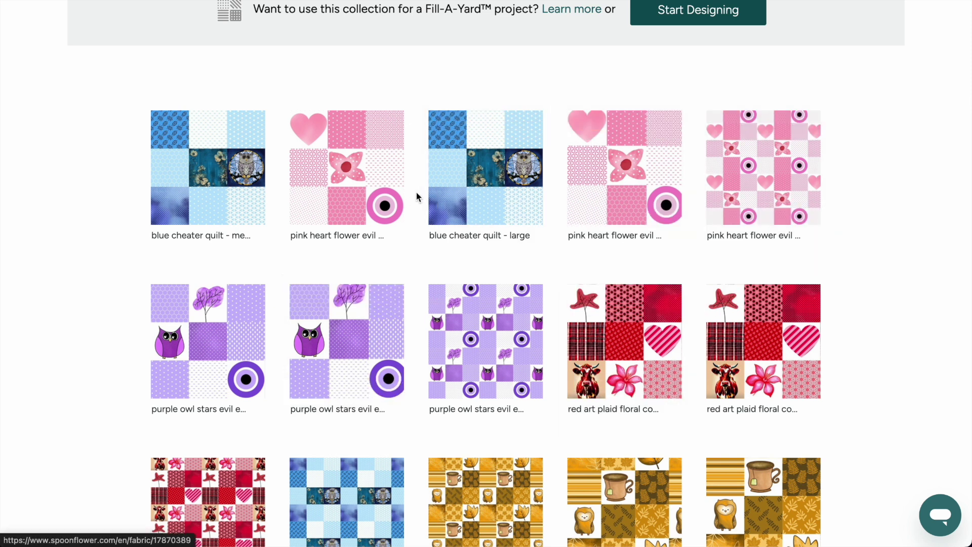
# Step: Set the last fall autumn cheater quilt in the collection as its cover design number 3
pyautogui.scroll(-2, 593, 350)
pyautogui.moveTo(760, 366)
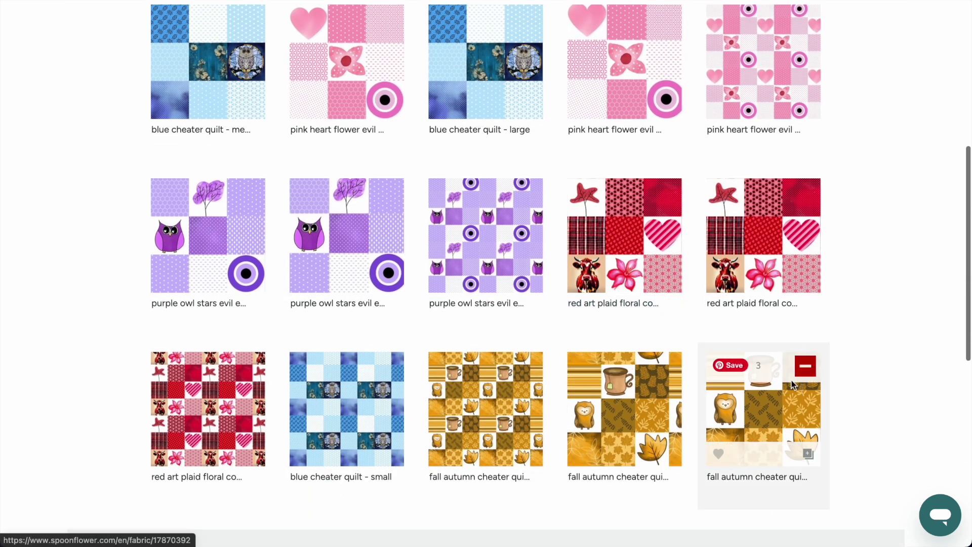
pyautogui.click(758, 365)
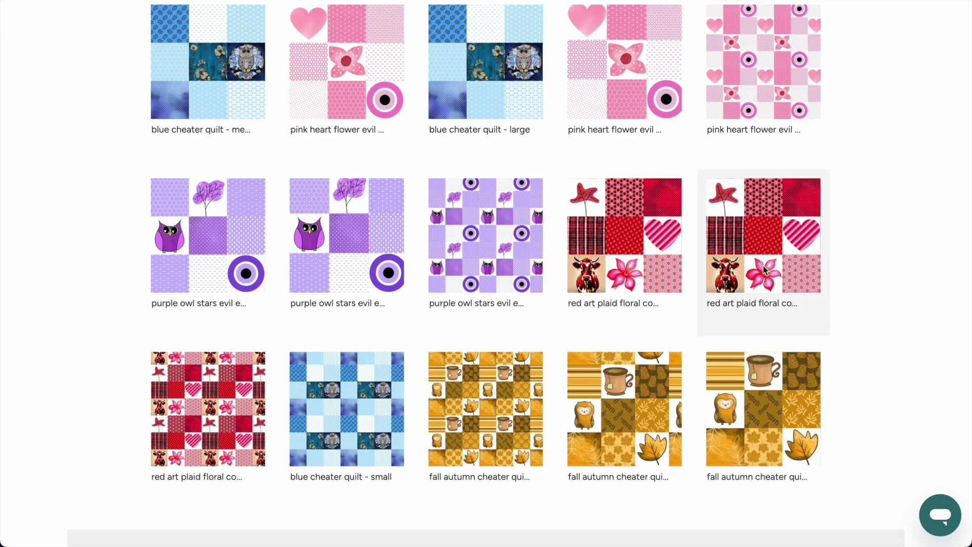
# Step: Return to the shop's Designed Collections page and check the cover layout of the cheater quilts collection
pyautogui.scroll(4, 380, 298)
pyautogui.scroll(3, 380, 298)
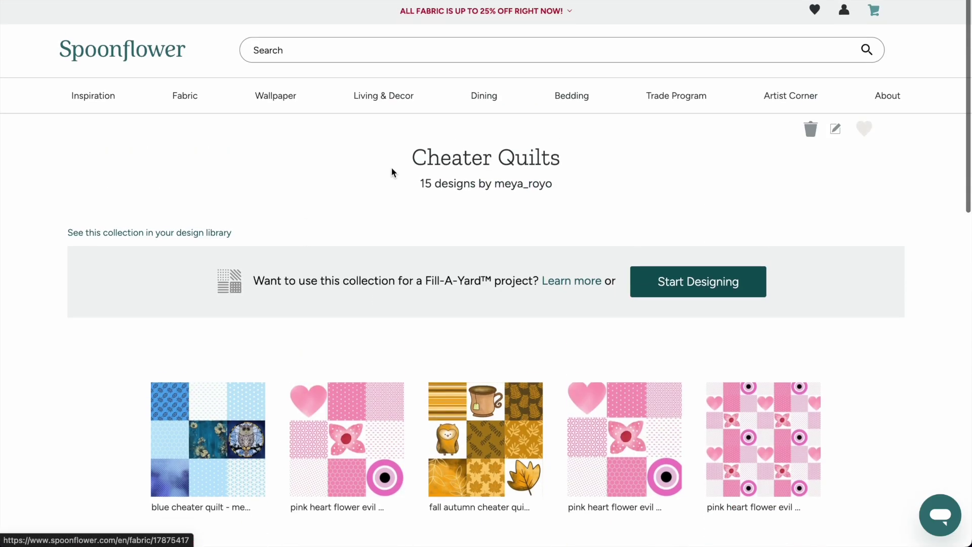
pyautogui.click(515, 185)
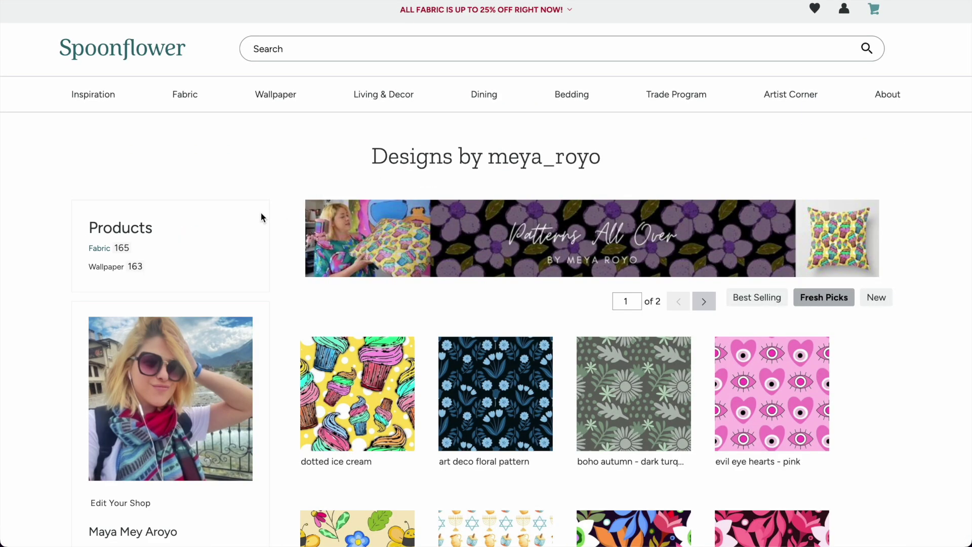
pyautogui.scroll(-8, 153, 281)
pyautogui.click(136, 281)
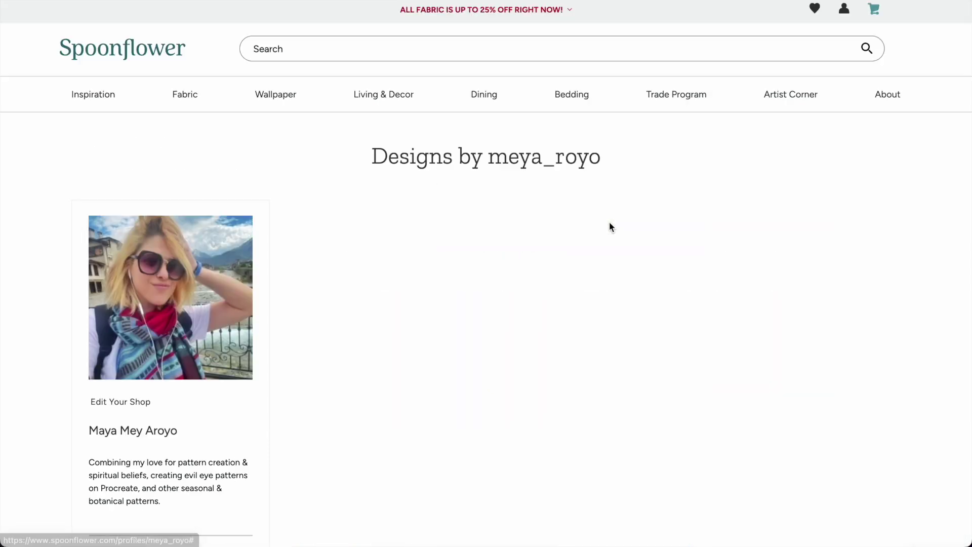
pyautogui.scroll(-13, 609, 226)
pyautogui.scroll(-6, 610, 227)
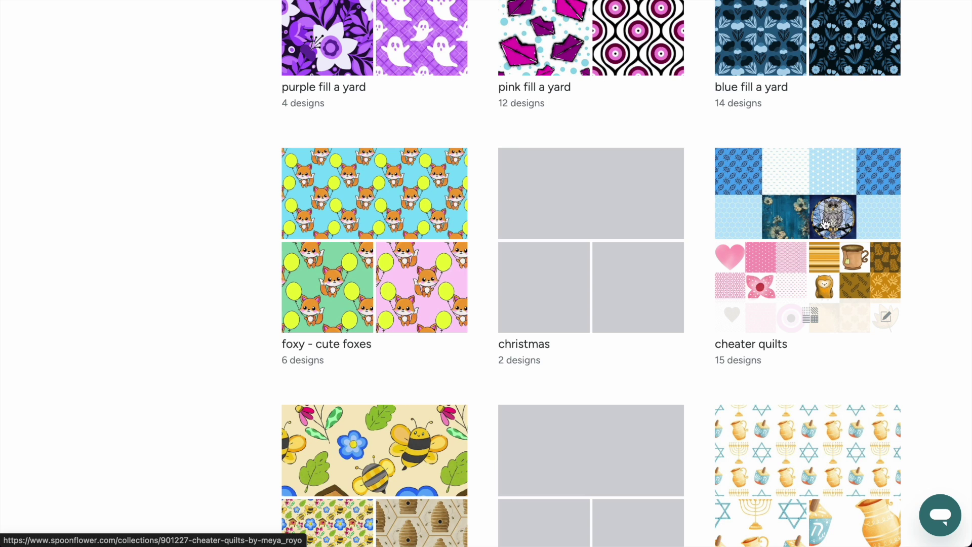
pyautogui.scroll(4, 824, 223)
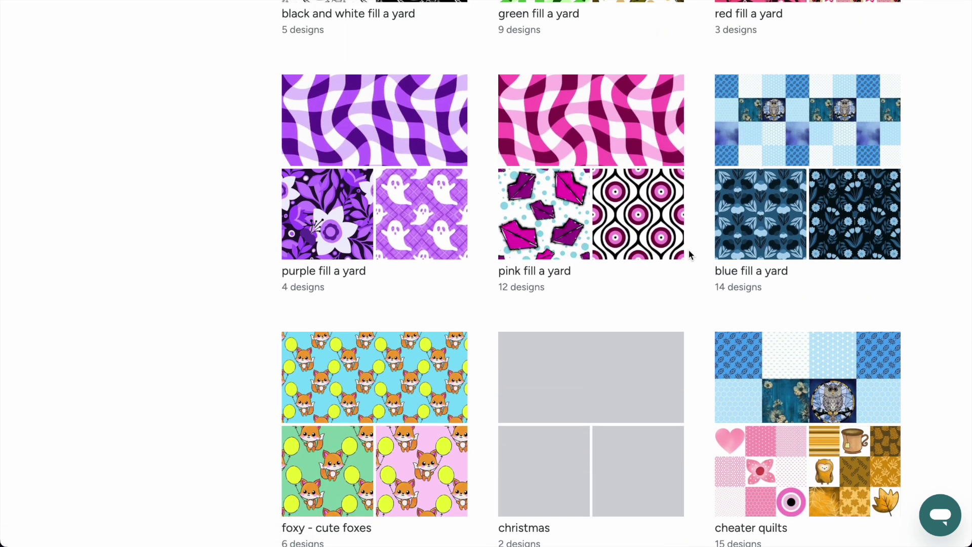
# Step: Go to page 2 of the designed collections, view bohemian autumn and retro style evil eye, and examine the evil eye designs
pyautogui.scroll(-15, 689, 250)
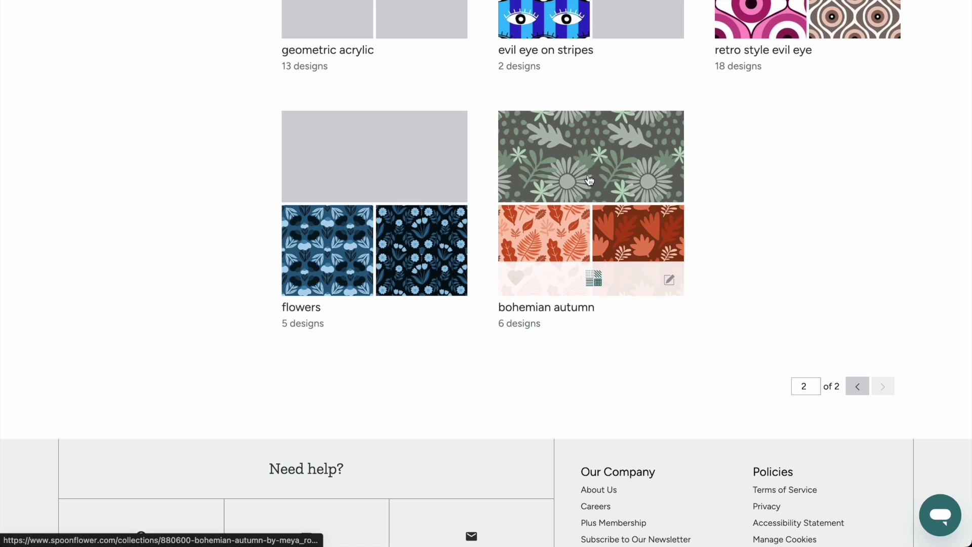
pyautogui.click(593, 191)
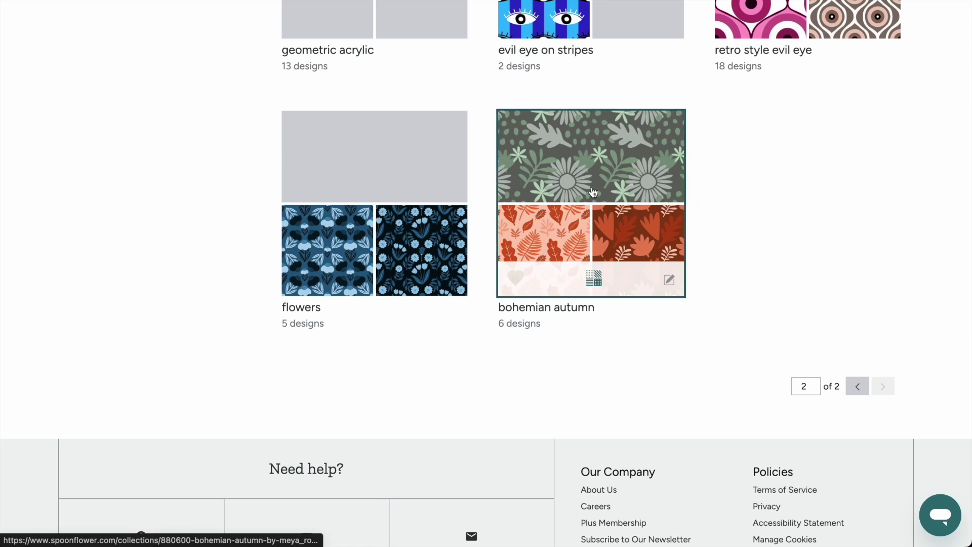
pyautogui.scroll(-1, 478, 214)
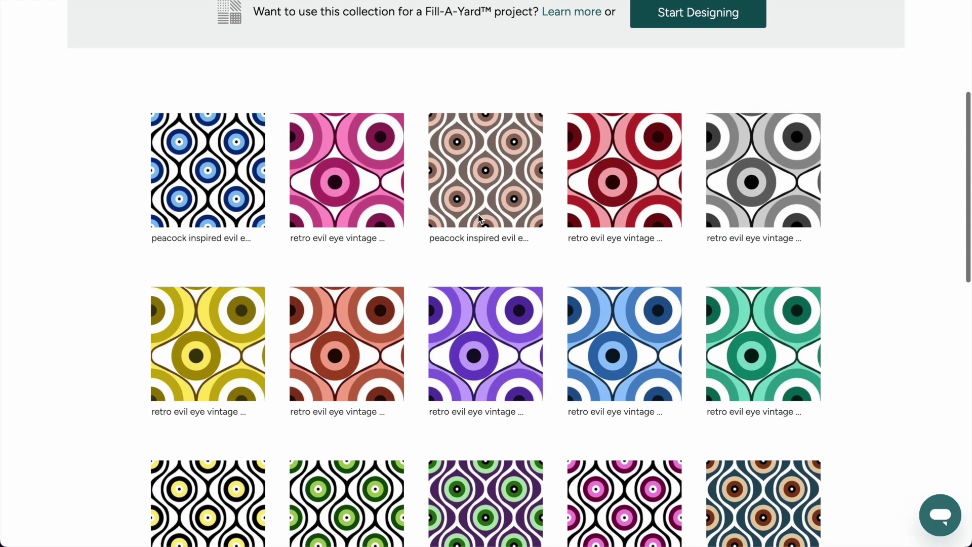
pyautogui.scroll(5, 478, 214)
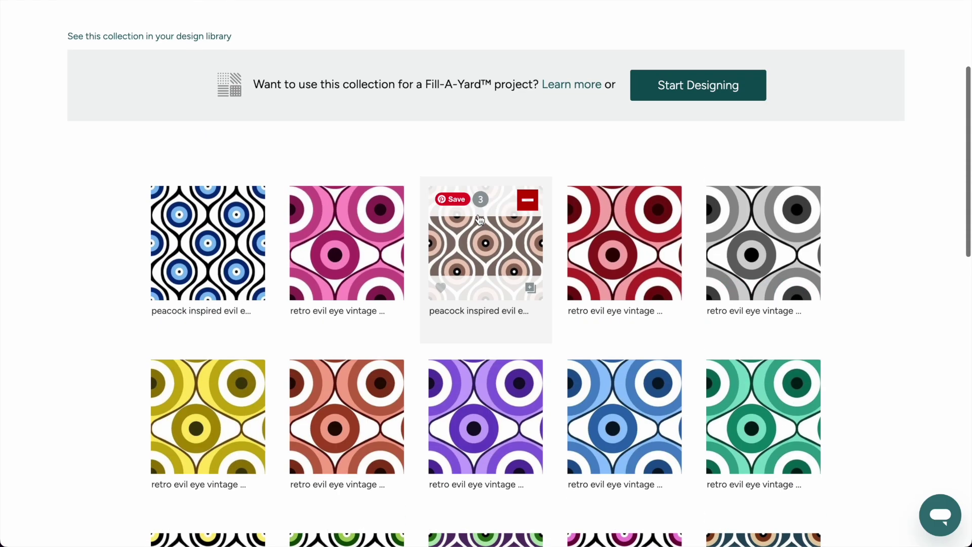
pyautogui.scroll(-10, 593, 210)
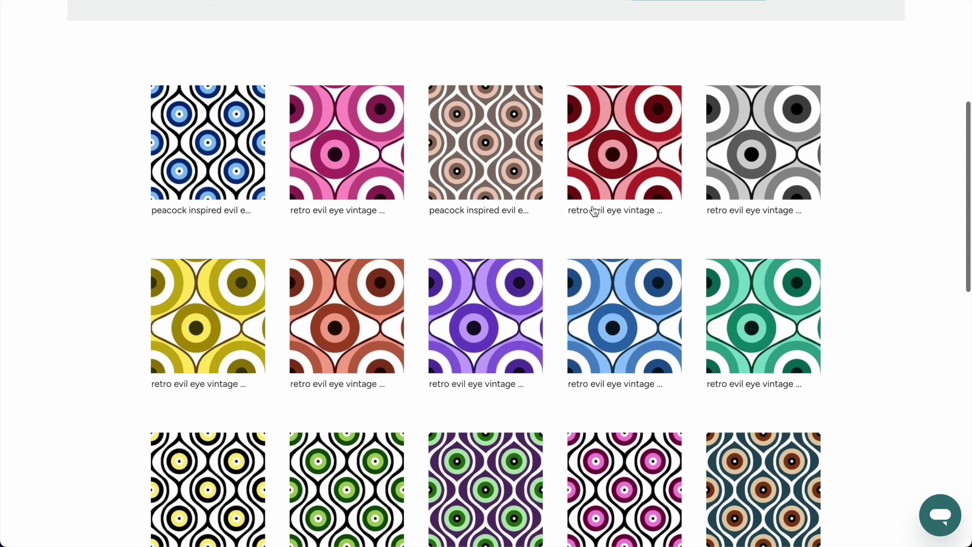
pyautogui.scroll(4, 593, 209)
pyautogui.scroll(6, 594, 210)
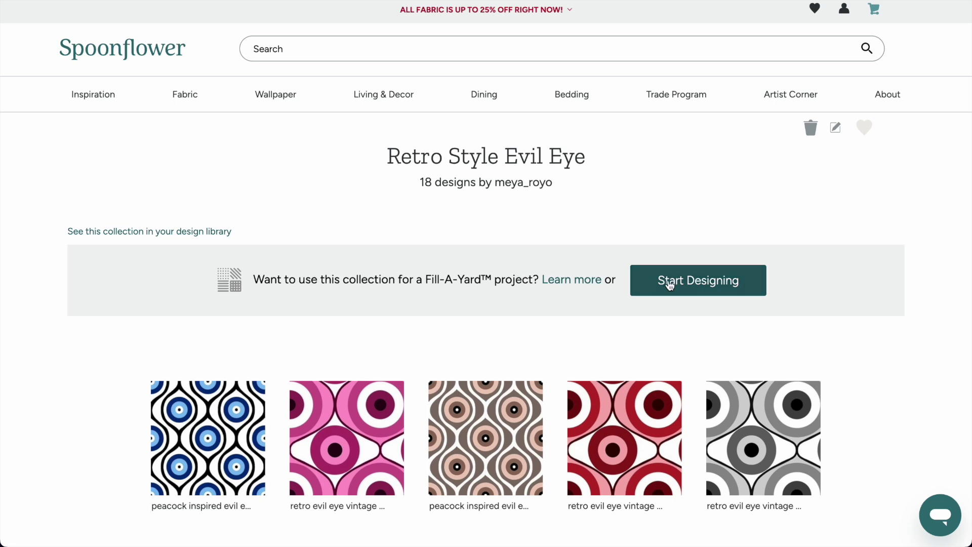
# Step: Start a Fill-A-Yard project from the retro style evil eye collection with the 2-yard, up to 12 designs dinner napkins template on Organic Cotton Sateen
pyautogui.click(702, 286)
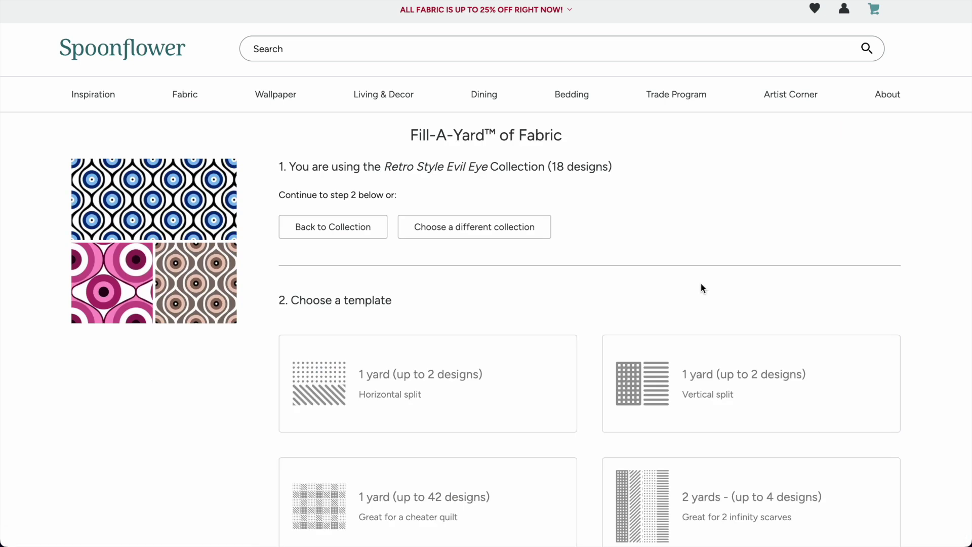
pyautogui.scroll(-5, 569, 265)
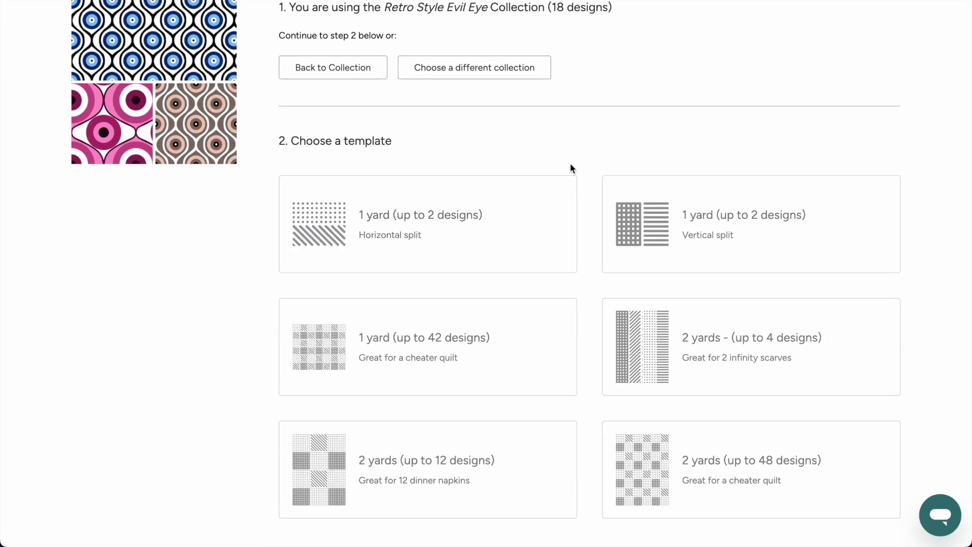
pyautogui.scroll(-2, 570, 168)
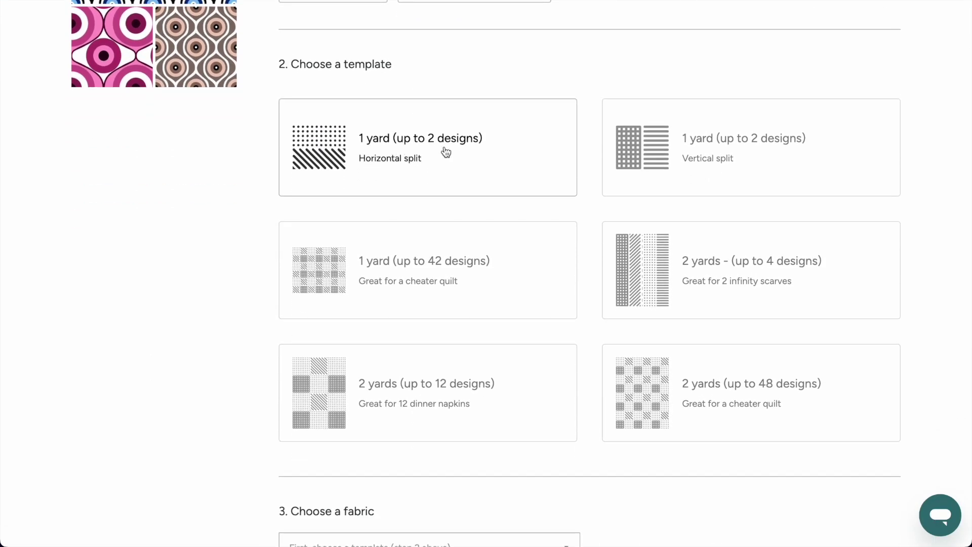
pyautogui.click(711, 158)
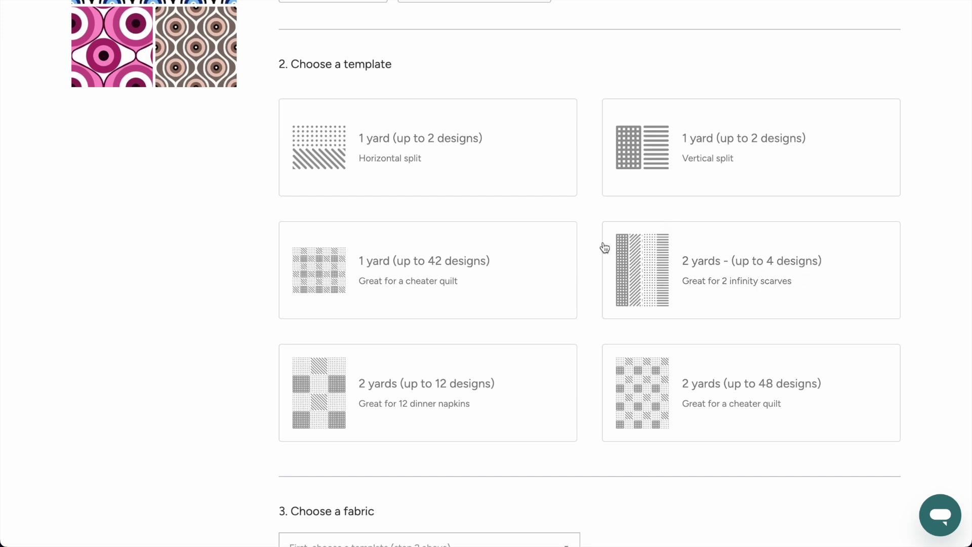
pyautogui.scroll(-2, 505, 299)
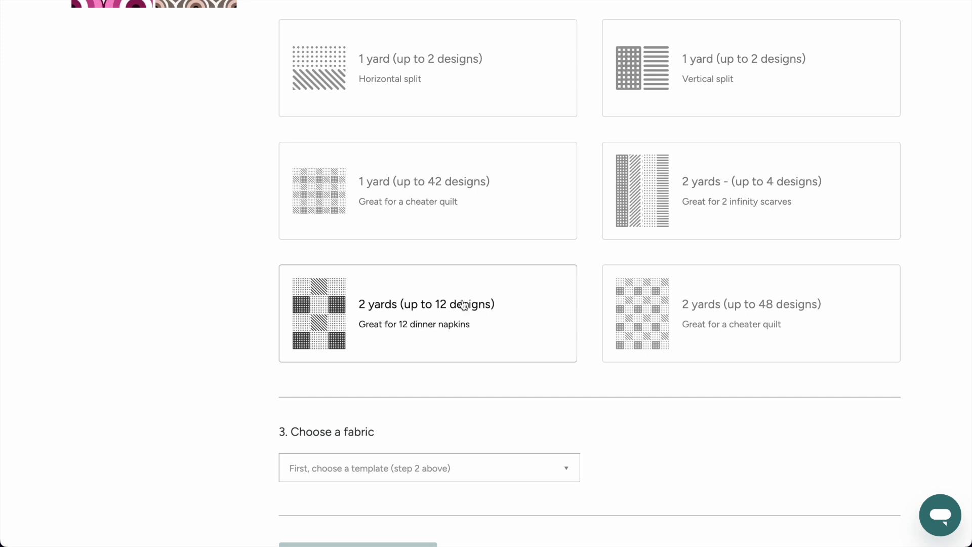
pyautogui.click(403, 306)
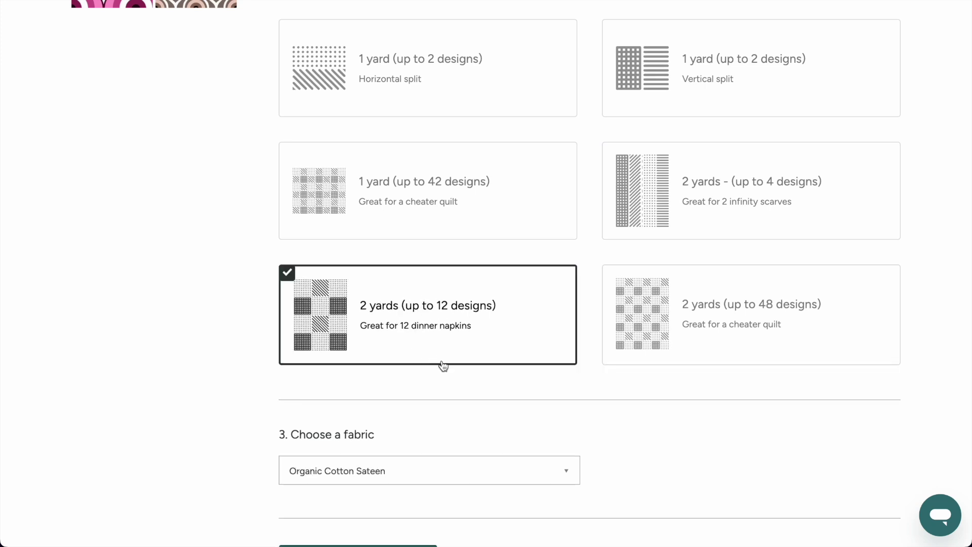
pyautogui.scroll(-3, 442, 364)
pyautogui.click(343, 458)
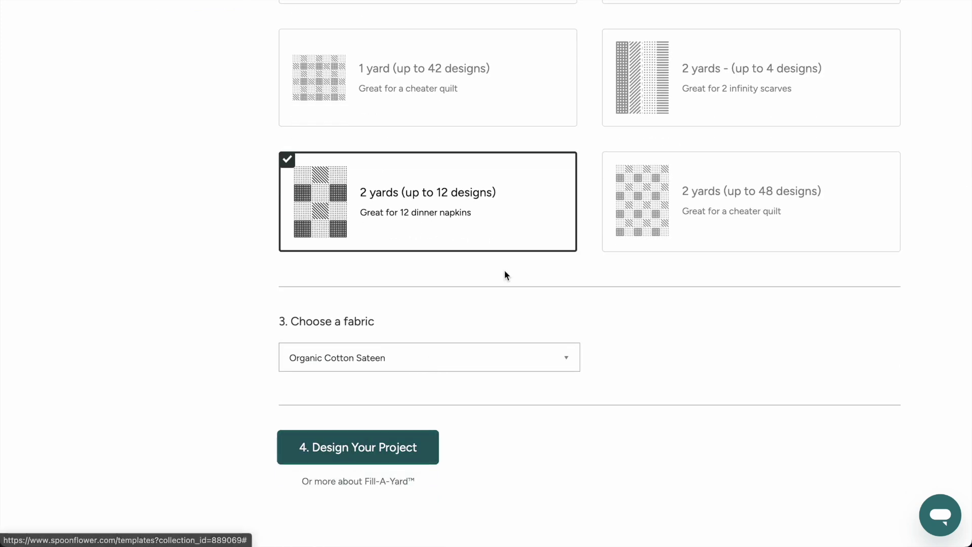
# Step: Fill the first row of napkin areas with the blue peacock, pink retro and green-and-purple evil eye designs, and look over the canvas
pyautogui.scroll(-4, 661, 288)
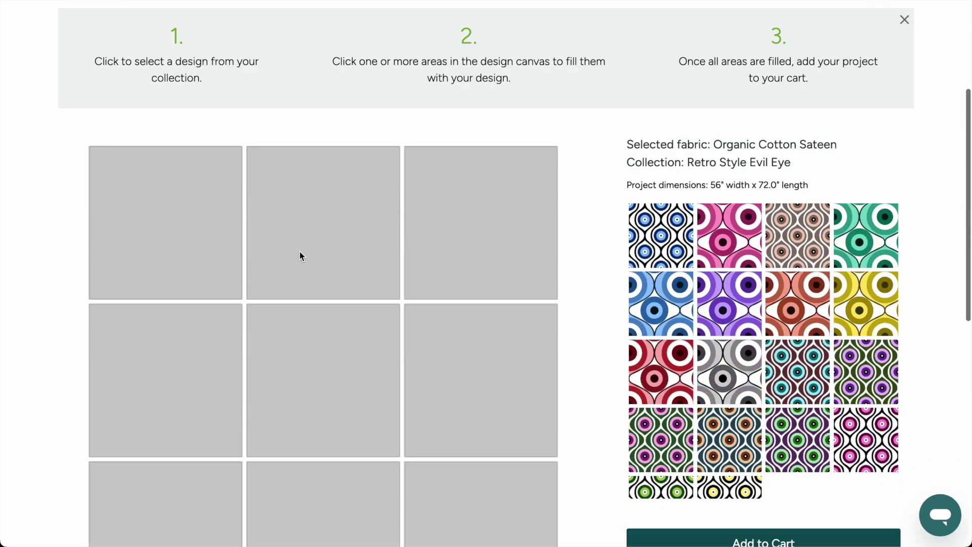
pyautogui.click(666, 242)
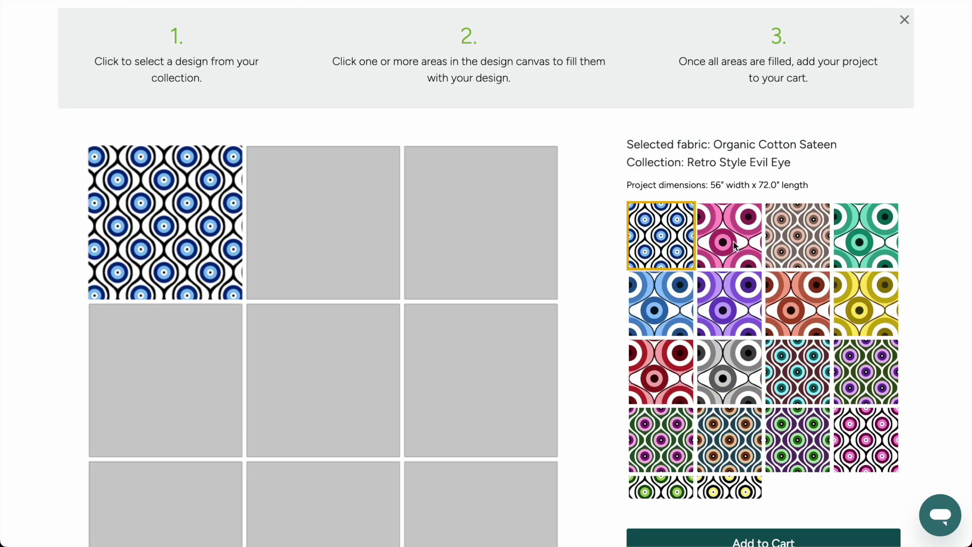
pyautogui.click(734, 243)
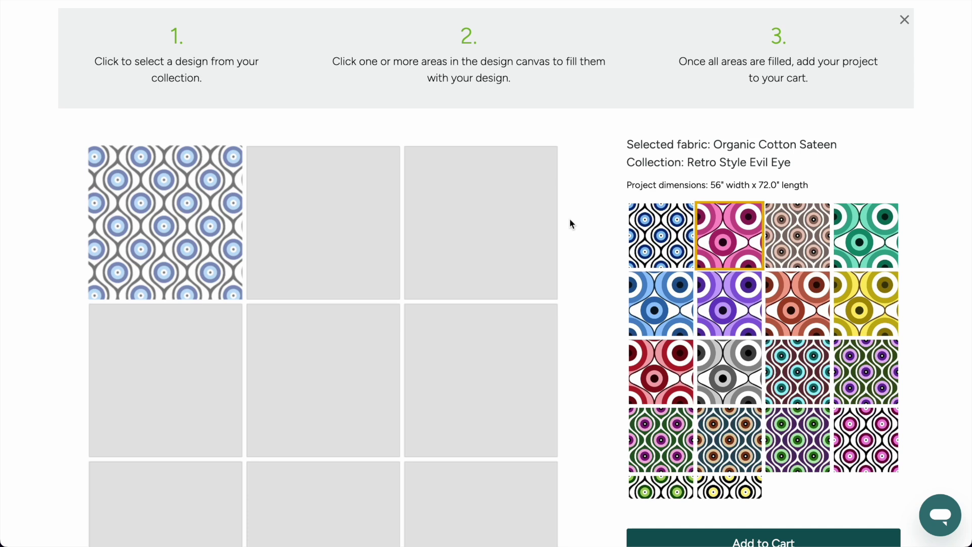
pyautogui.click(305, 196)
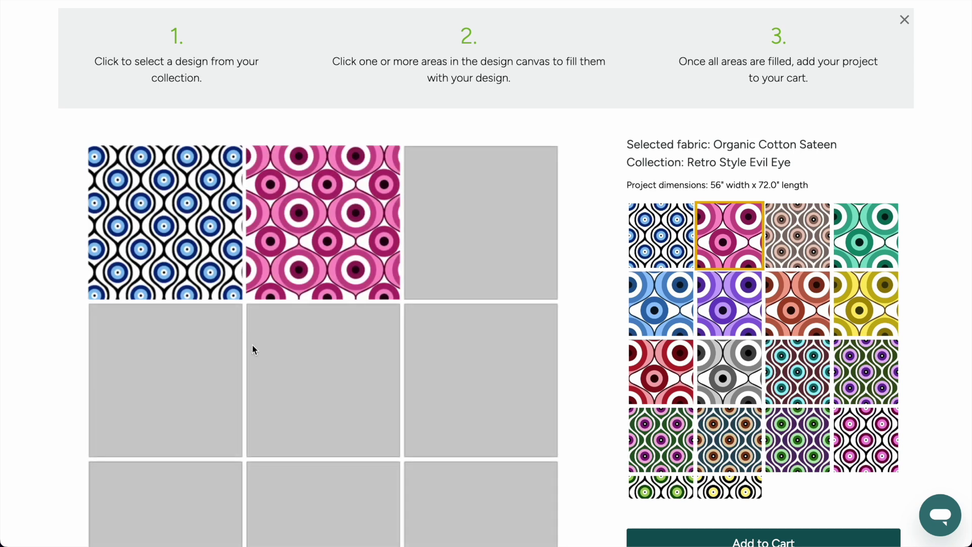
pyautogui.click(660, 438)
pyautogui.click(447, 226)
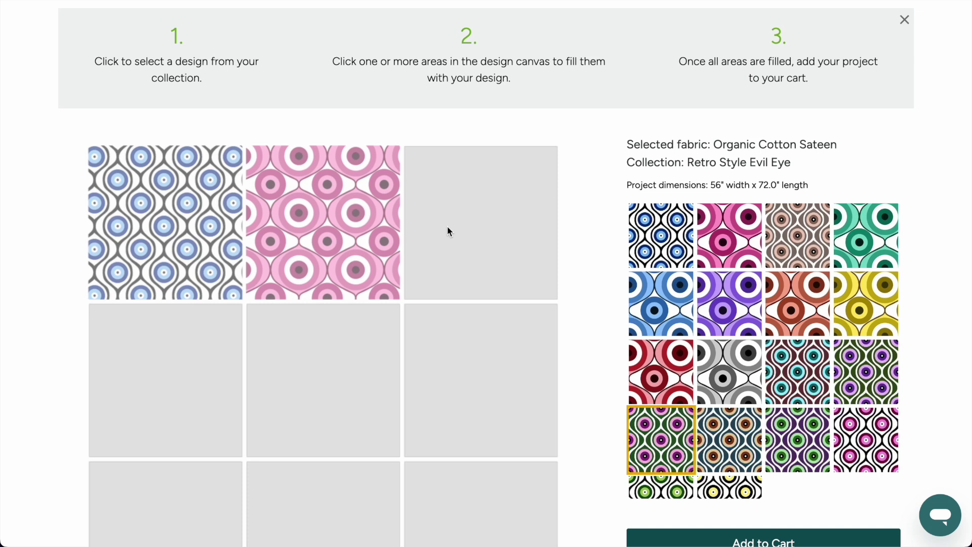
pyautogui.scroll(-3, 448, 226)
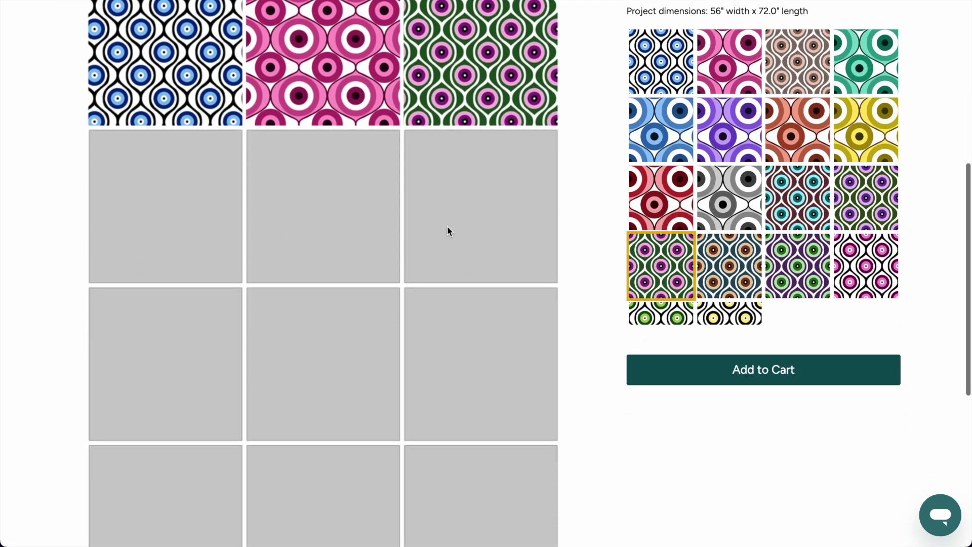
pyautogui.scroll(-3, 447, 226)
pyautogui.scroll(6, 502, 293)
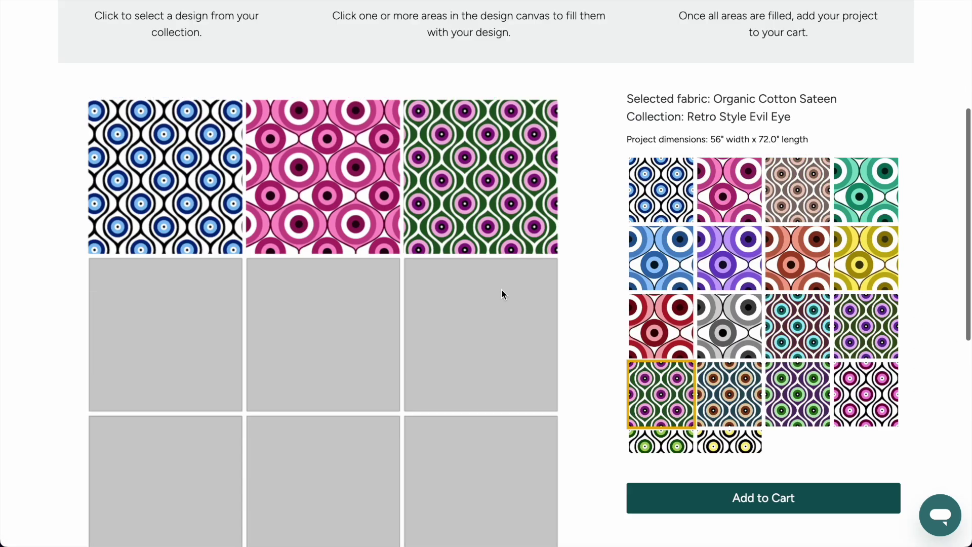
pyautogui.scroll(5, 504, 293)
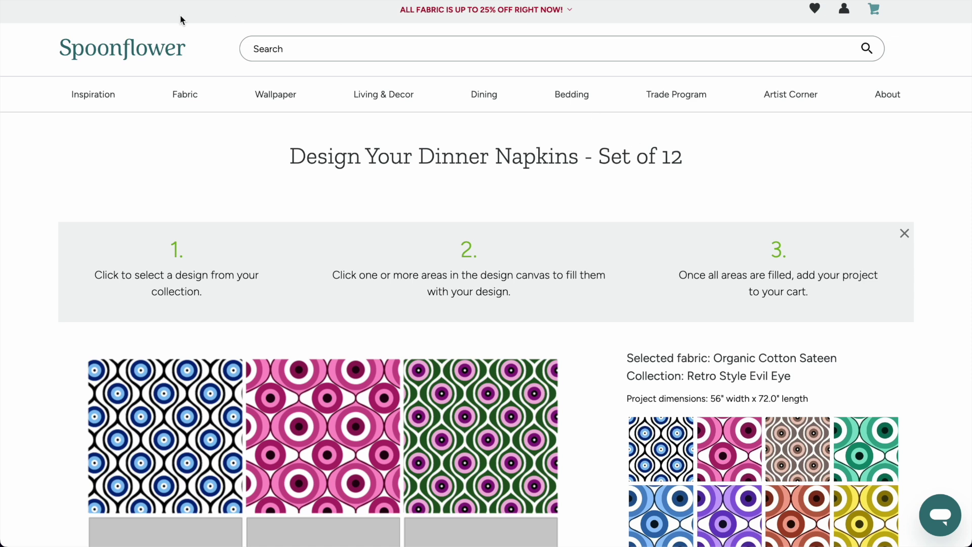
# Step: Leave the napkin project and return through the template choice and retro style evil eye page to the shop's designed collections
pyautogui.hotkey('alt', 'Left')
pyautogui.scroll(8, 351, 201)
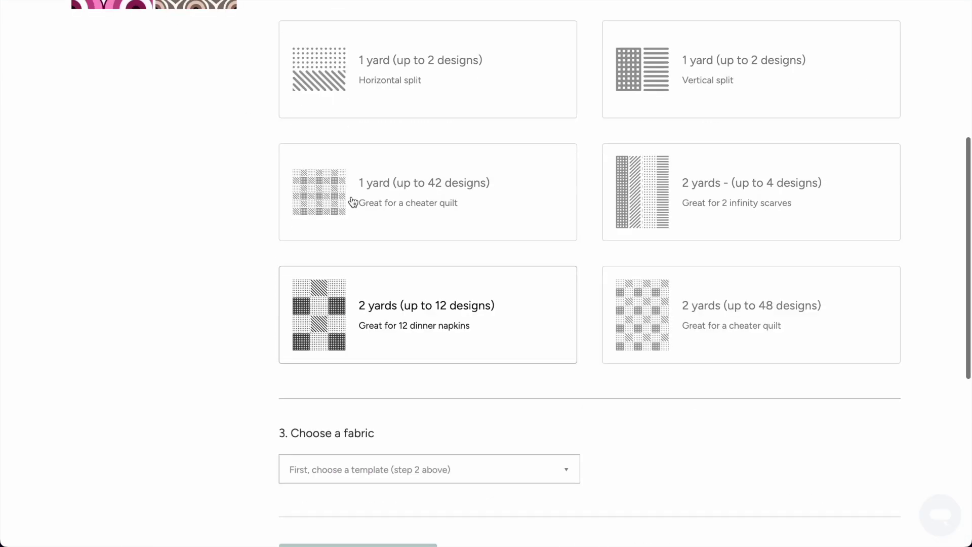
pyautogui.hotkey('alt', 'Left')
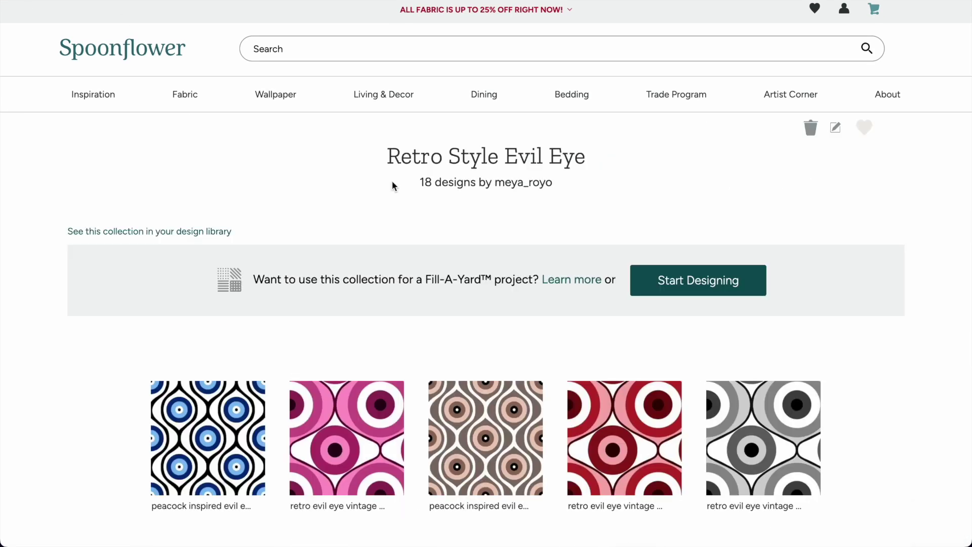
pyautogui.hotkey('alt', 'Left')
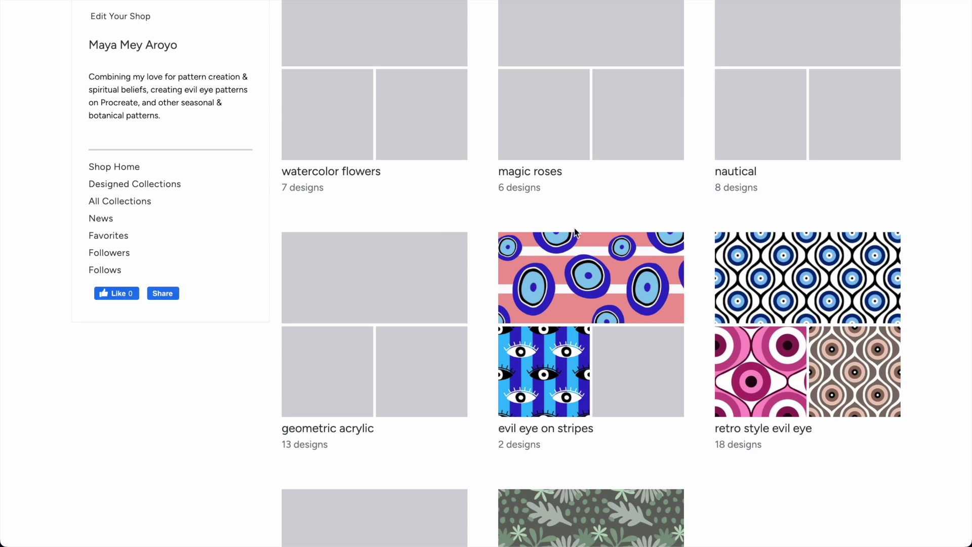
# Step: Look over the collections on page 2 of the designed collections, and go back to page 1 to view the collections there
pyautogui.scroll(5, 597, 224)
pyautogui.scroll(-8, 598, 223)
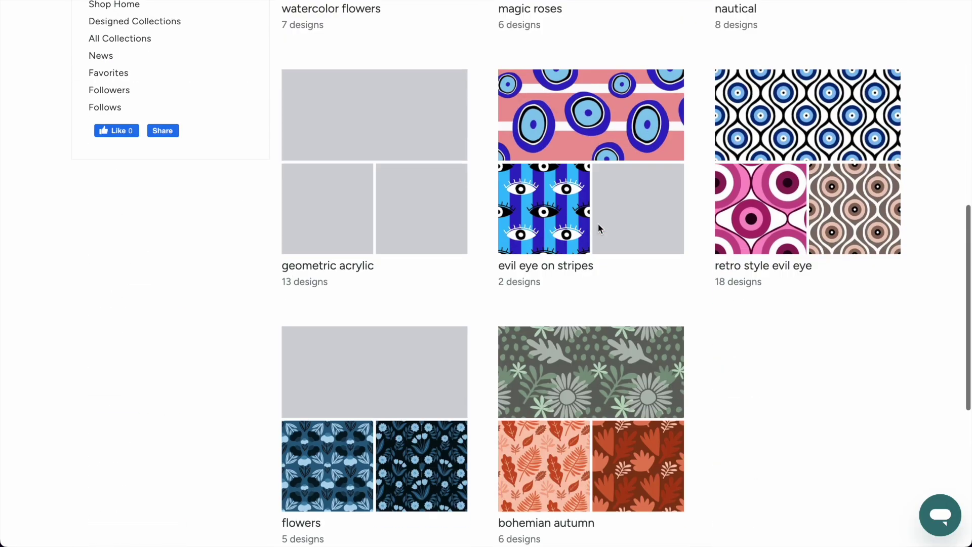
pyautogui.scroll(-7, 598, 226)
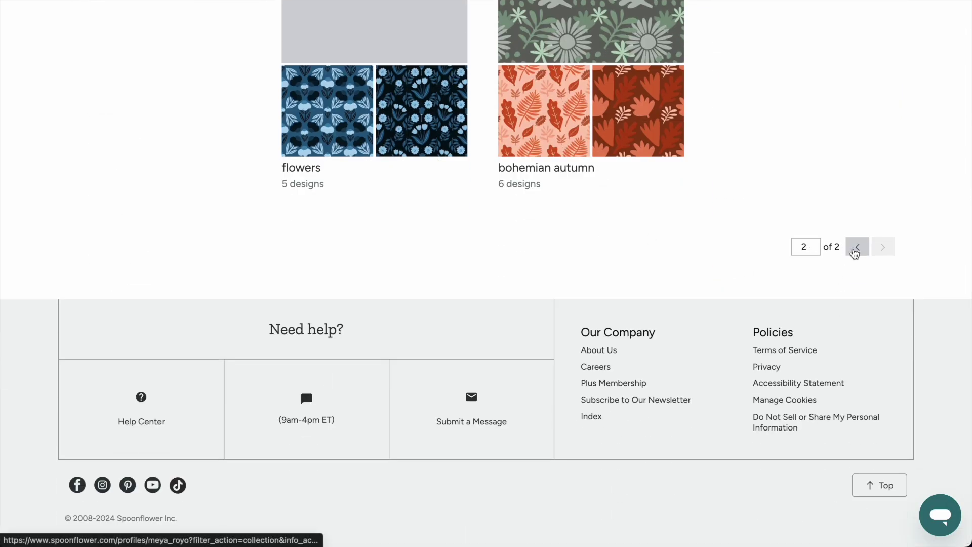
pyautogui.scroll(5, 764, 278)
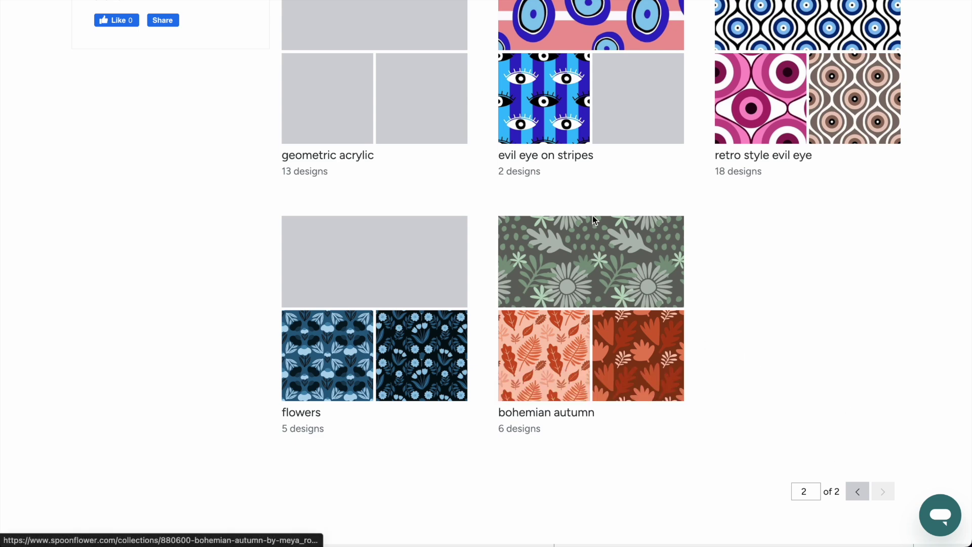
pyautogui.scroll(3, 593, 215)
pyautogui.scroll(-3, 834, 201)
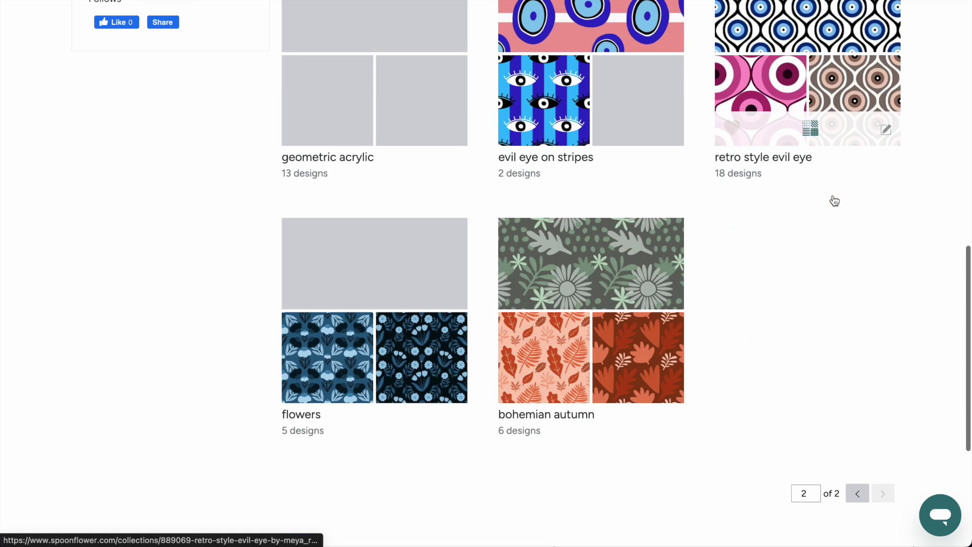
pyautogui.scroll(-3, 834, 202)
pyautogui.click(857, 329)
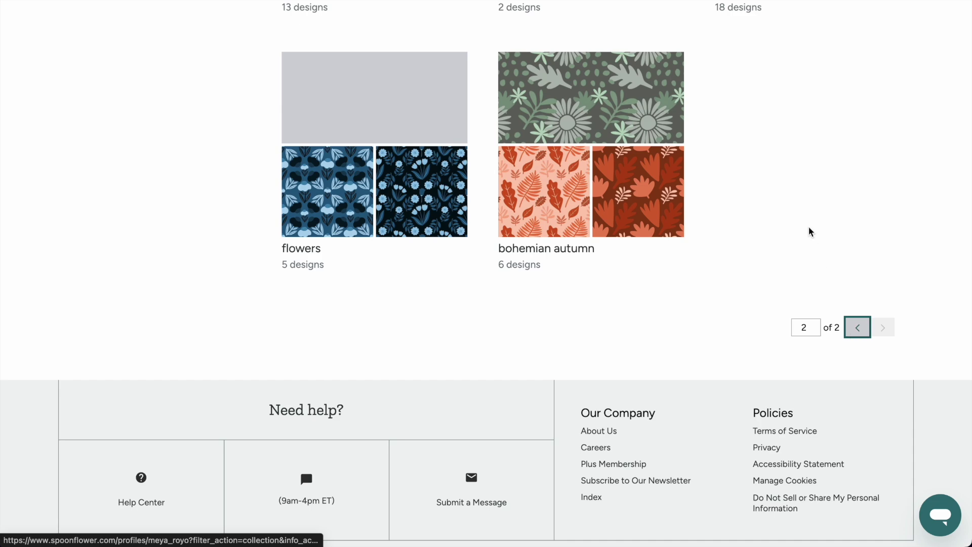
pyautogui.scroll(-2, 809, 226)
pyautogui.scroll(-6, 809, 226)
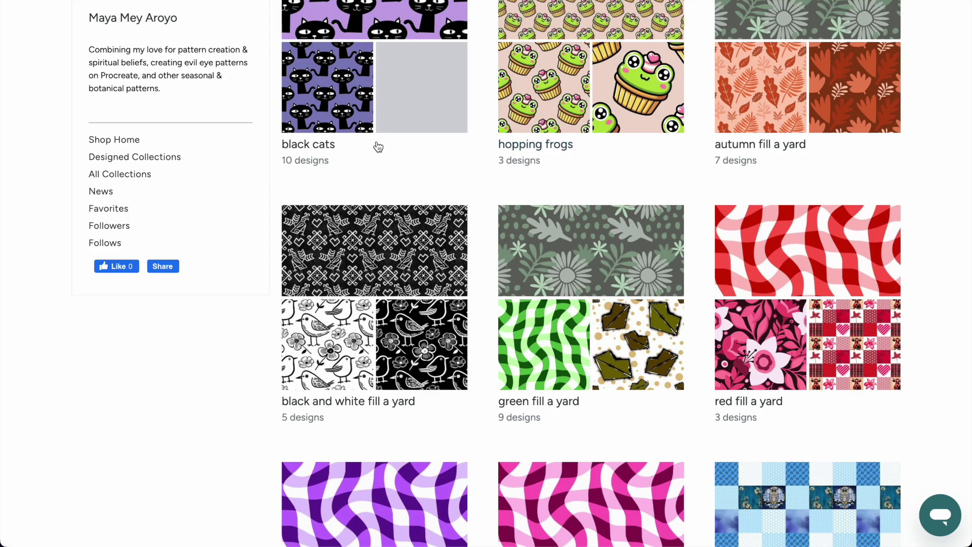
# Step: Create a public collection named "All Evil Eye Designs" with the description "a collection that includes all of the evil eye (or nazar eye) designs in my shop."
pyautogui.click(127, 175)
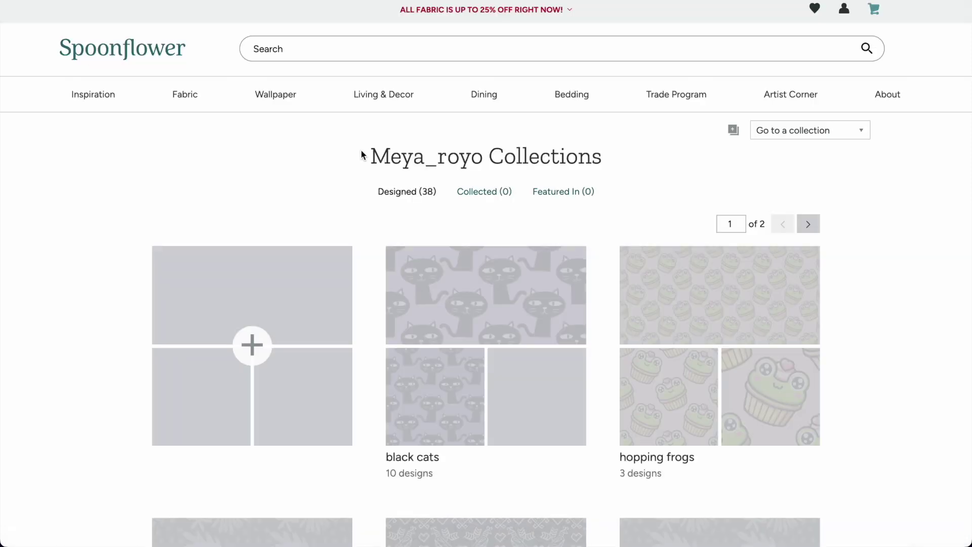
pyautogui.click(252, 345)
pyautogui.write('All Ev')
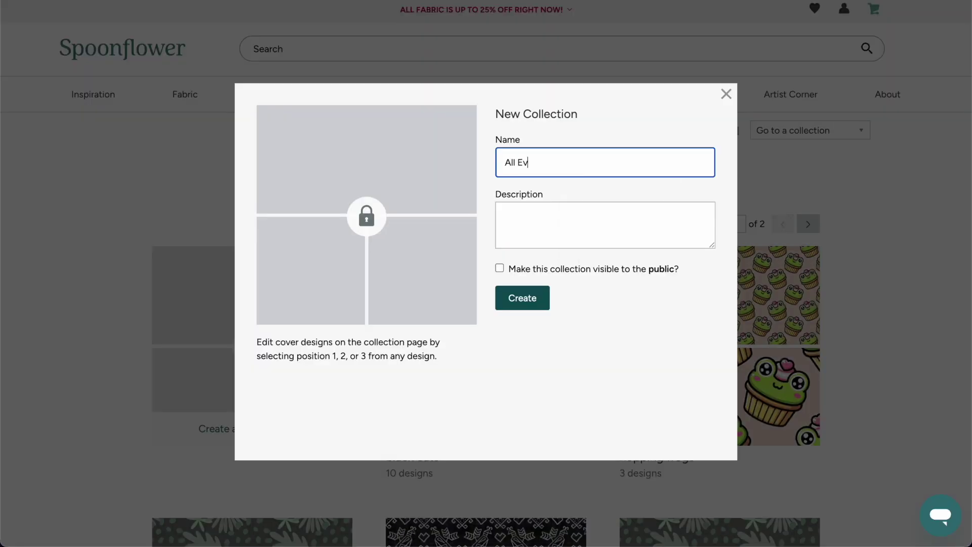
pyautogui.write('il Eye Designs')
pyautogui.press('Tab')
pyautogui.write('a collection that includes all of the evil eye (or nazar eye) designs in my shop.')
pyautogui.click(499, 267)
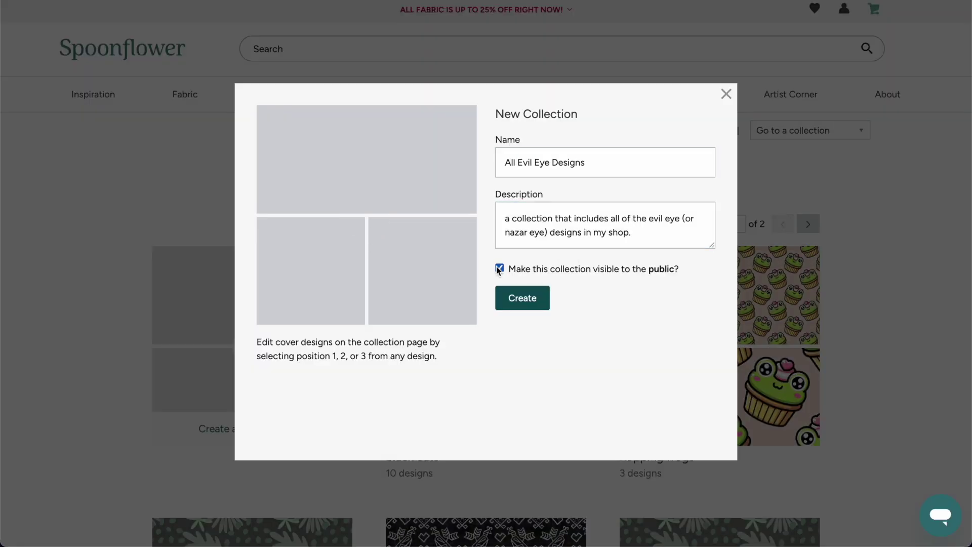
pyautogui.click(527, 299)
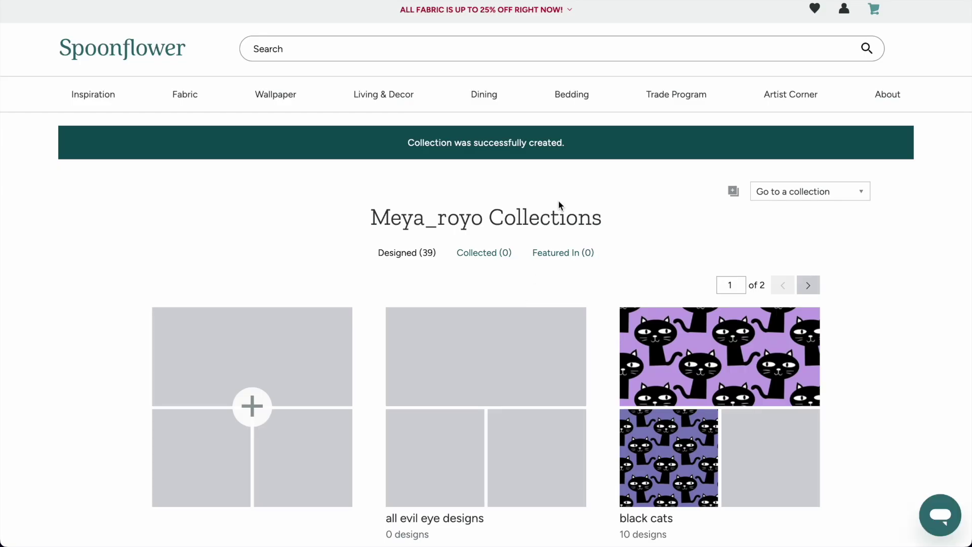
# Step: Browse the color-themed fill a yard collections, open green fill a yard, and review its designs and description
pyautogui.scroll(-2, 559, 204)
pyautogui.scroll(-7, 559, 203)
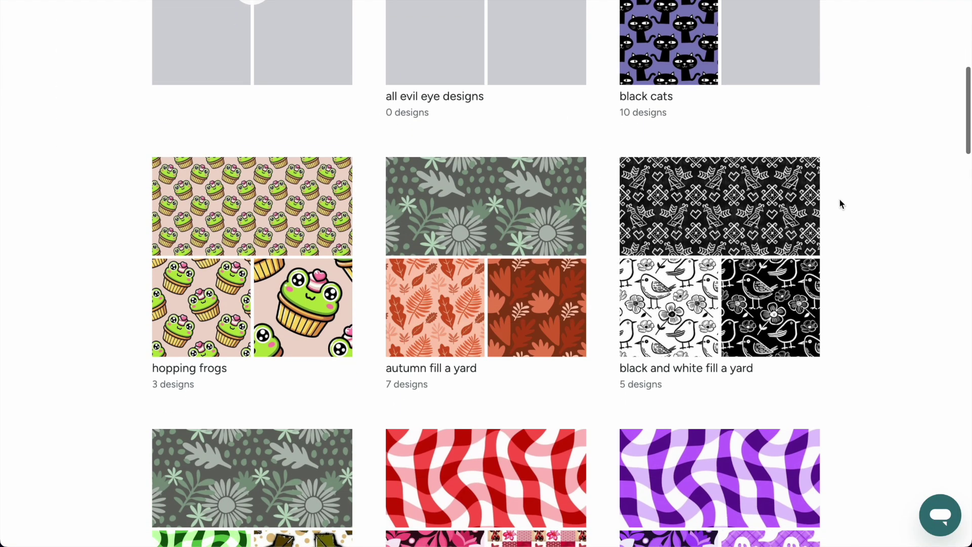
pyautogui.scroll(-4, 840, 203)
pyautogui.scroll(-2, 839, 199)
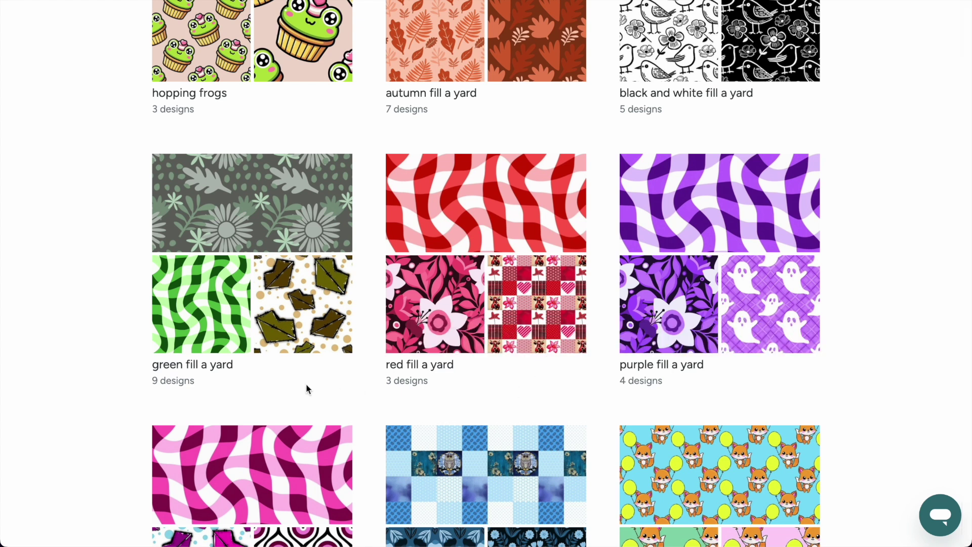
pyautogui.scroll(-5, 836, 305)
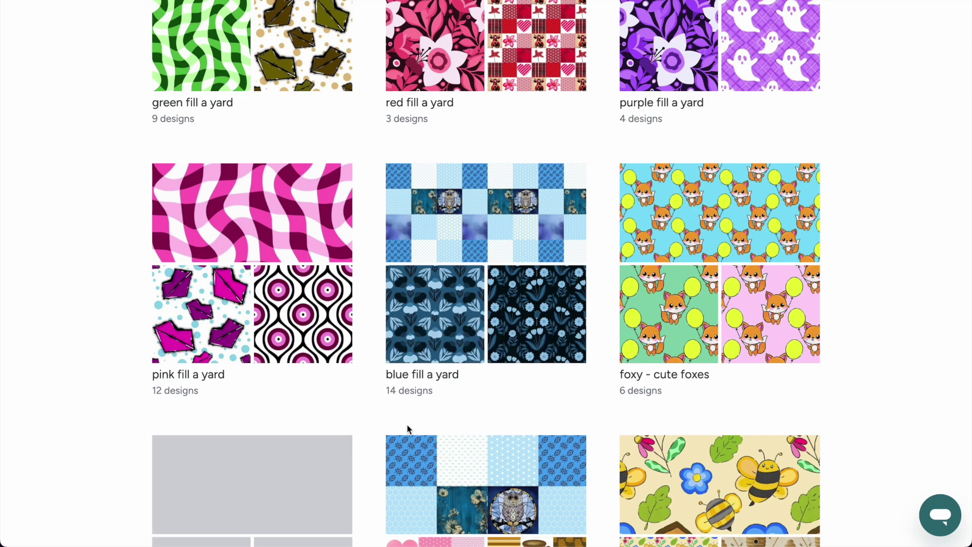
pyautogui.scroll(5, 259, 219)
pyautogui.click(259, 219)
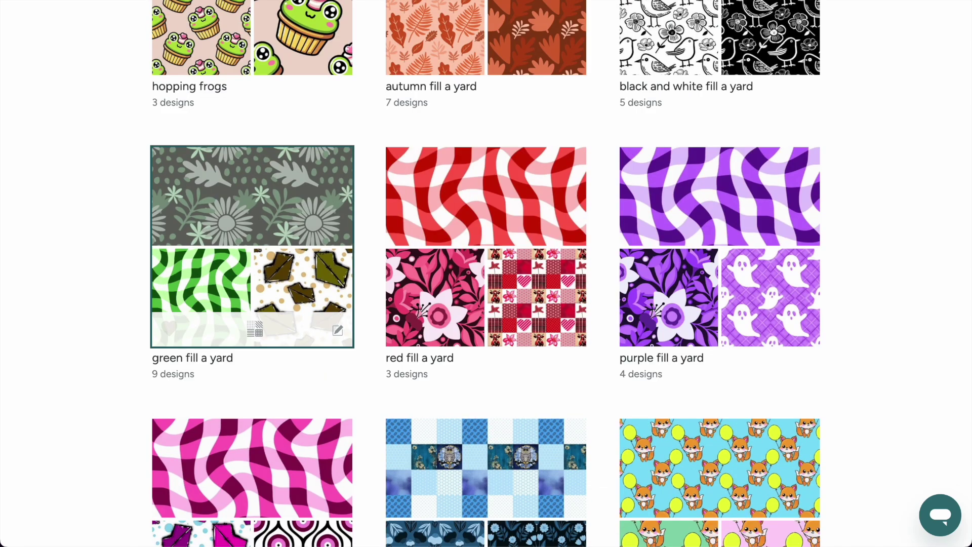
pyautogui.scroll(-7, 850, 167)
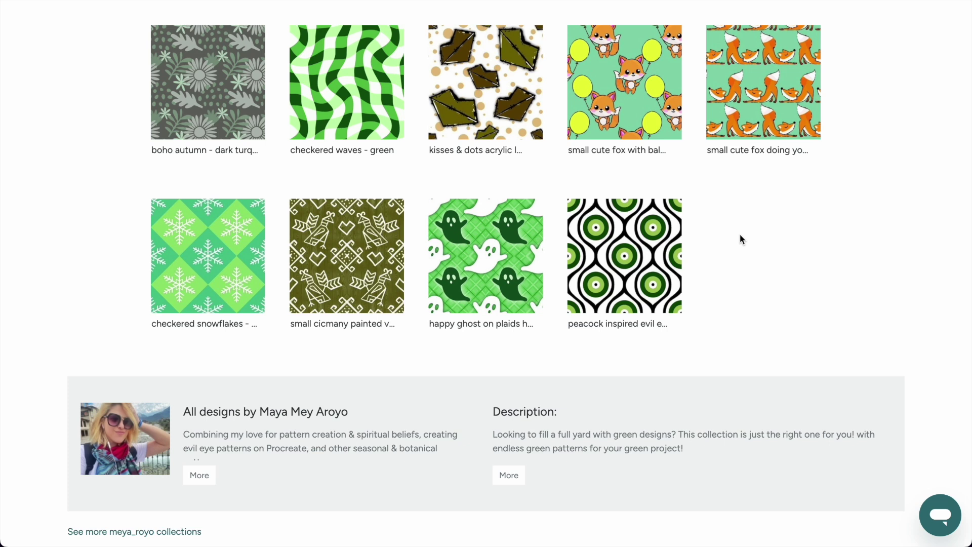
pyautogui.scroll(7, 795, 262)
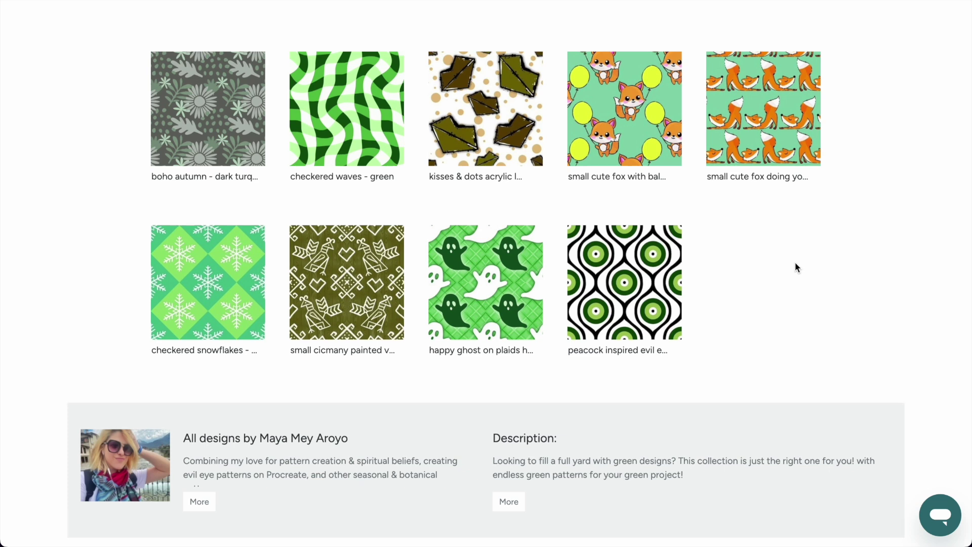